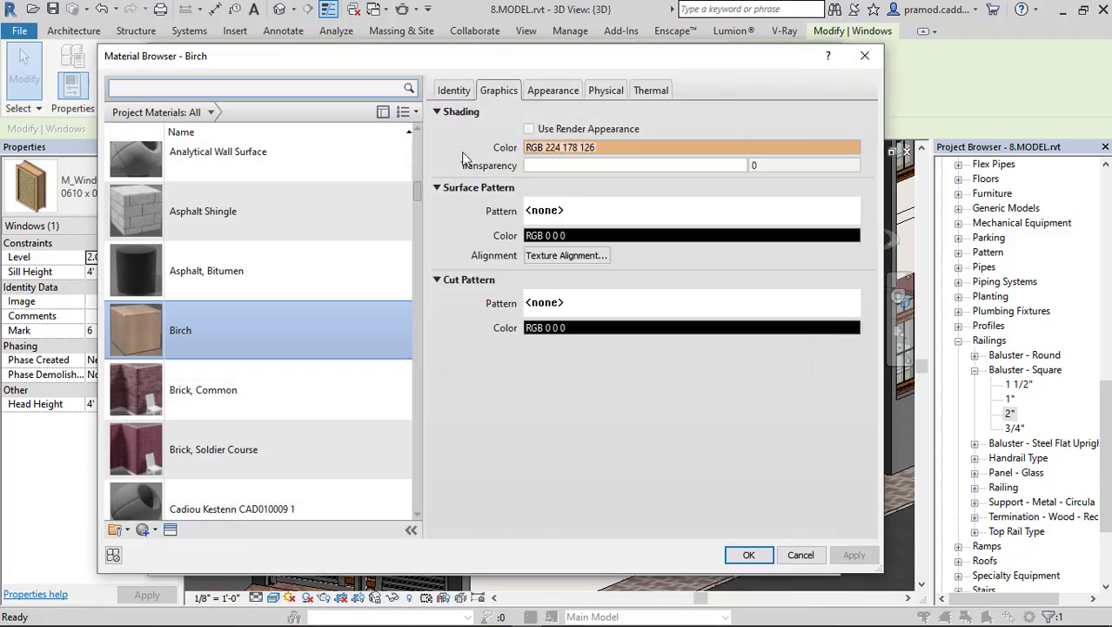
Set a brown colour, RGB 128-064-000, in the appearance of the Birch material
left_click(552, 90)
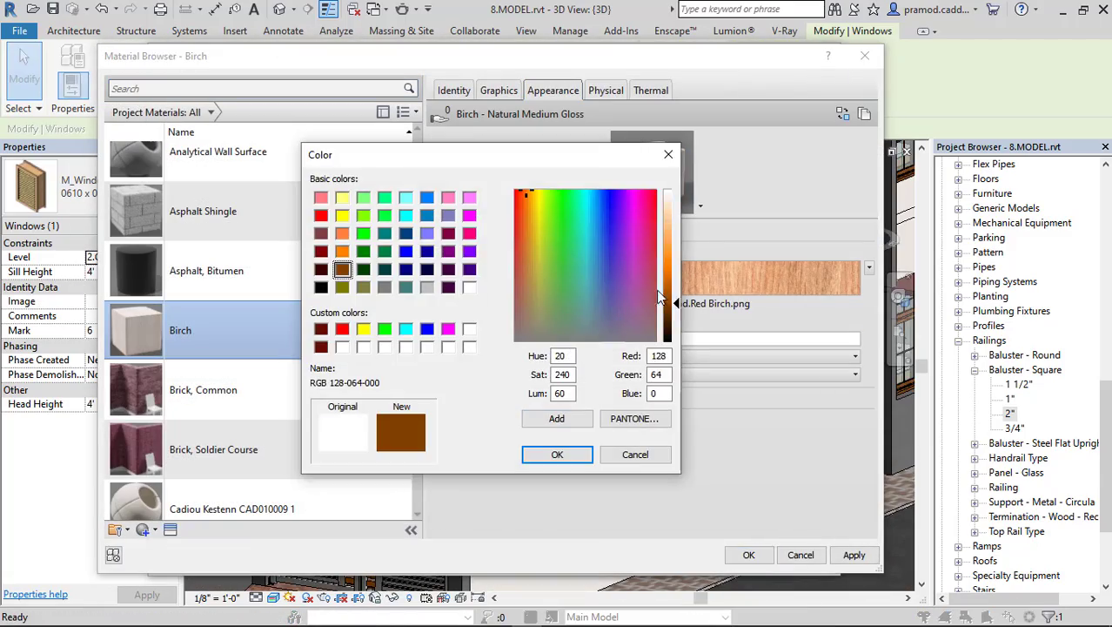
left_click(557, 454)
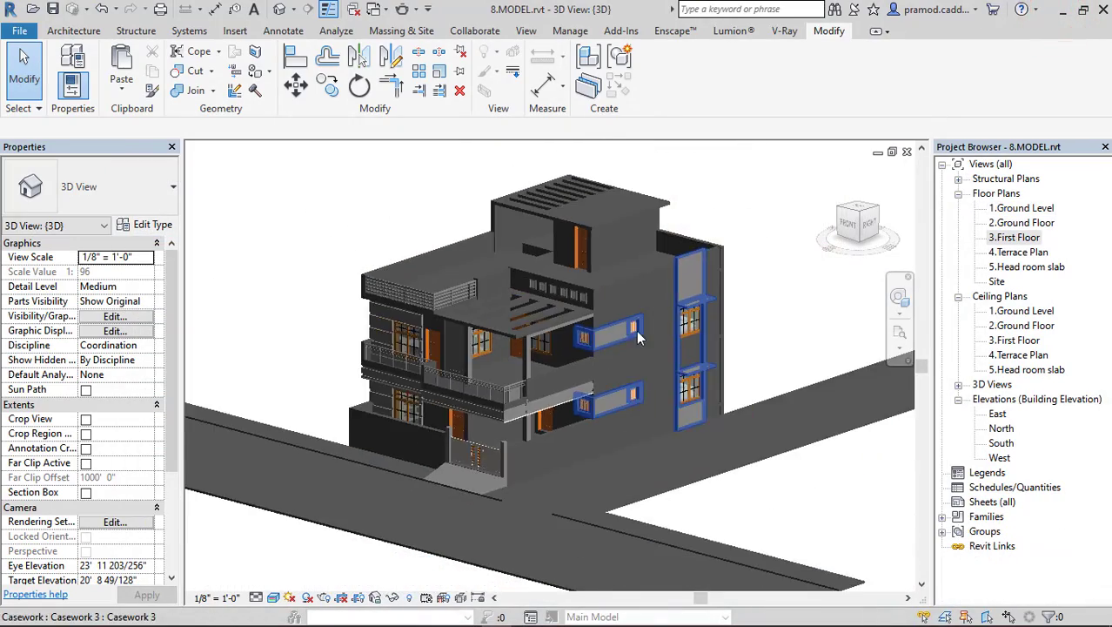
middle_click_drag(557, 391, 609, 401, "shift")
left_click(644, 327)
left_click(290, 228)
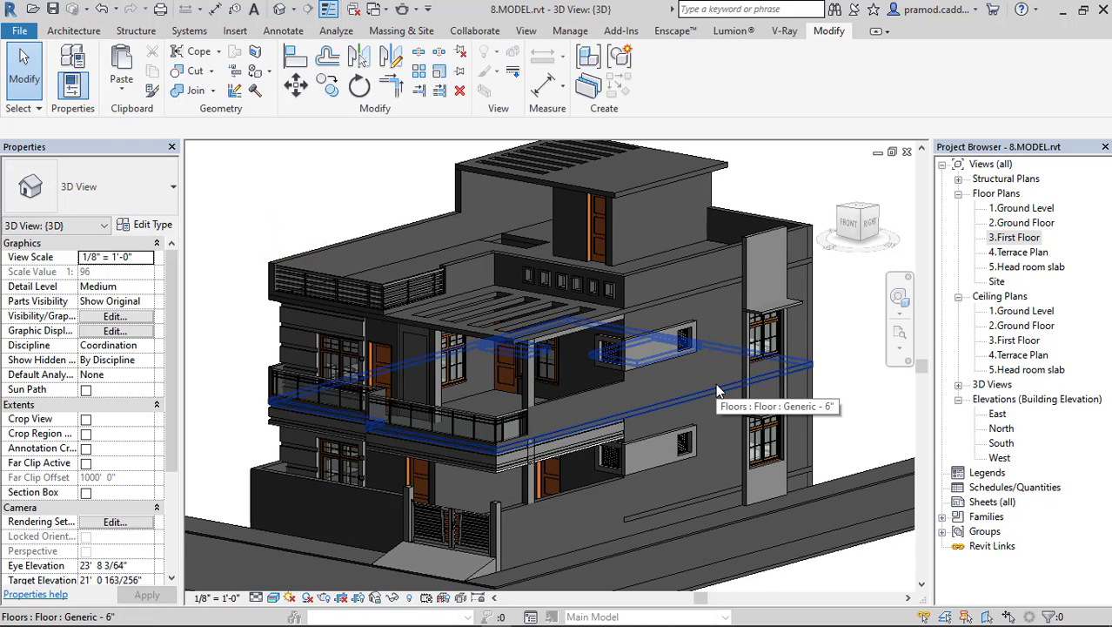
middle_click_drag(718, 392, 710, 387, "shift")
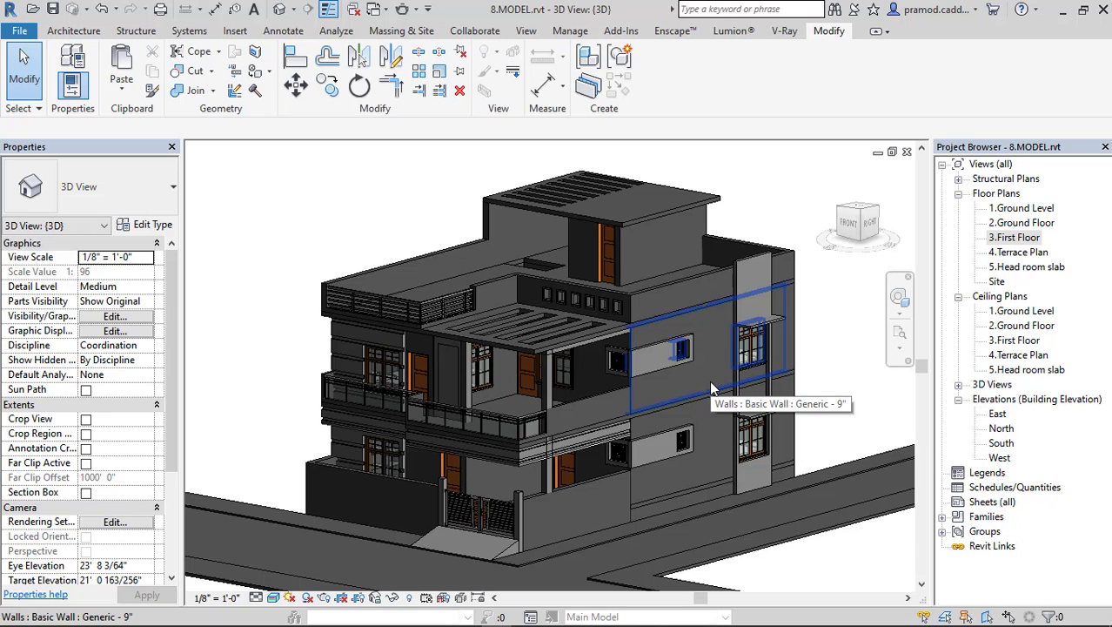
middle_click_drag(712, 389, 705, 387)
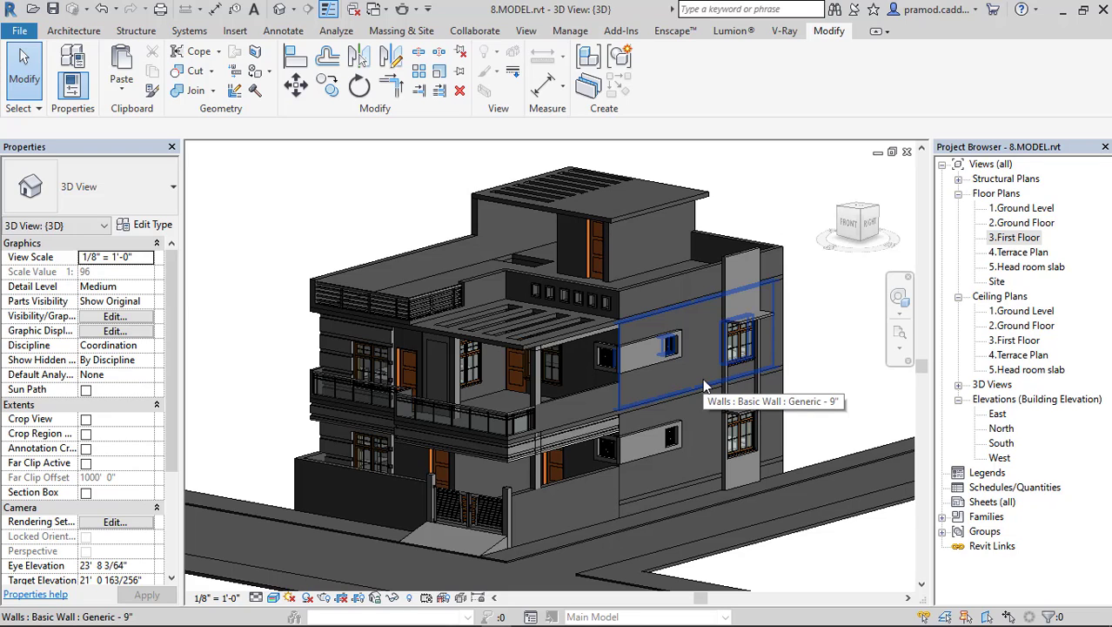
Create a new project material in the Material Browser and name it 1.WHITE
left_click(572, 33)
left_click(76, 73)
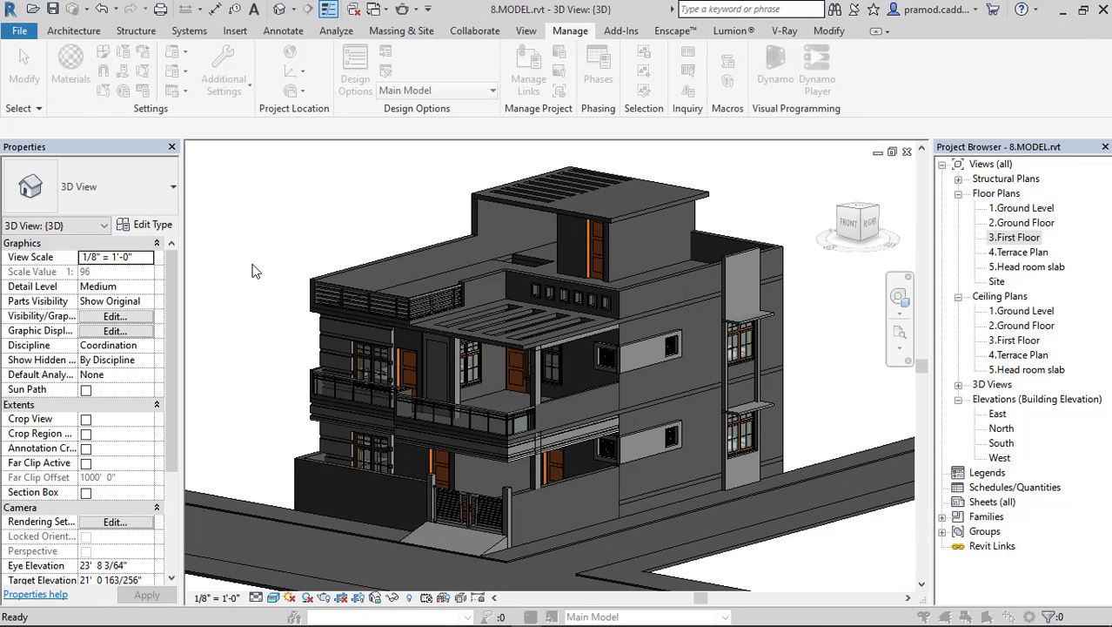
scroll(336, 261, "down", 1)
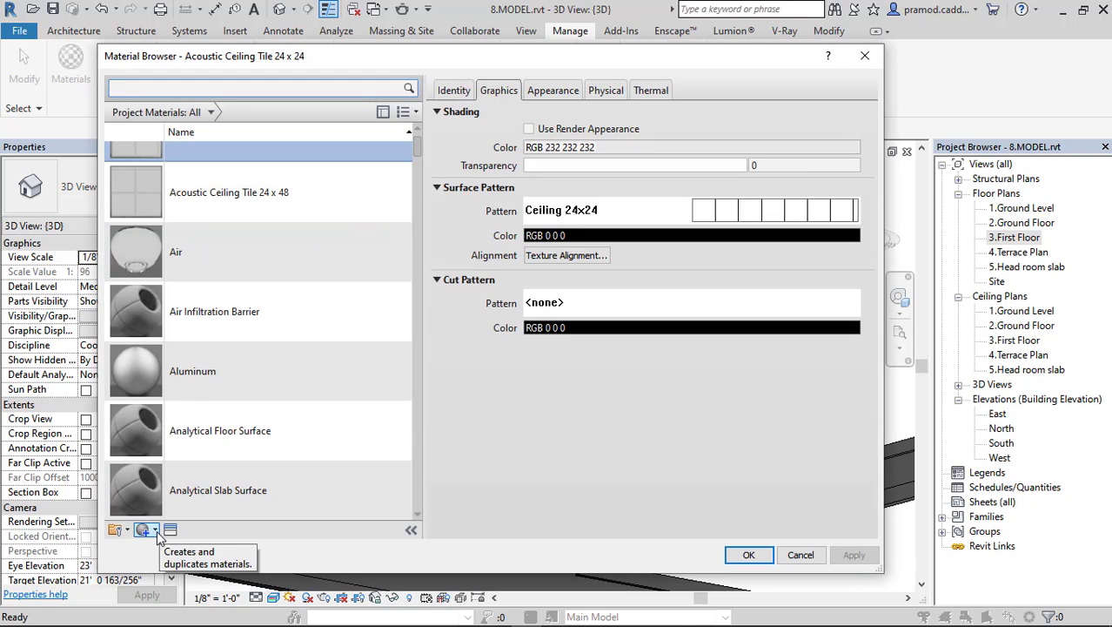
left_click(158, 531)
left_click(187, 549)
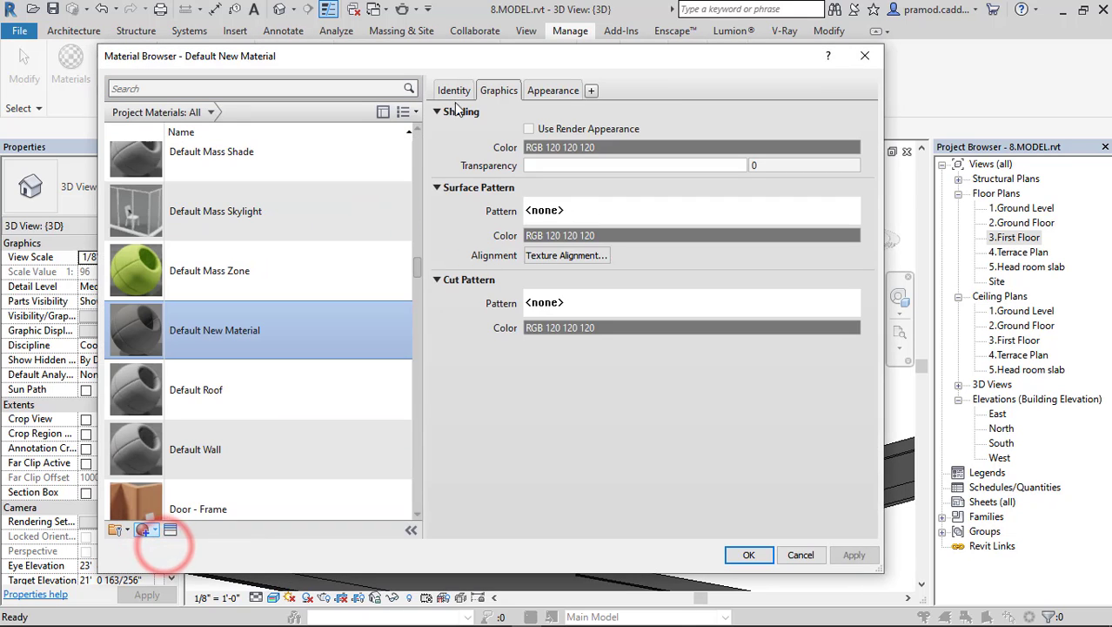
left_click(457, 92)
triple_click(665, 113)
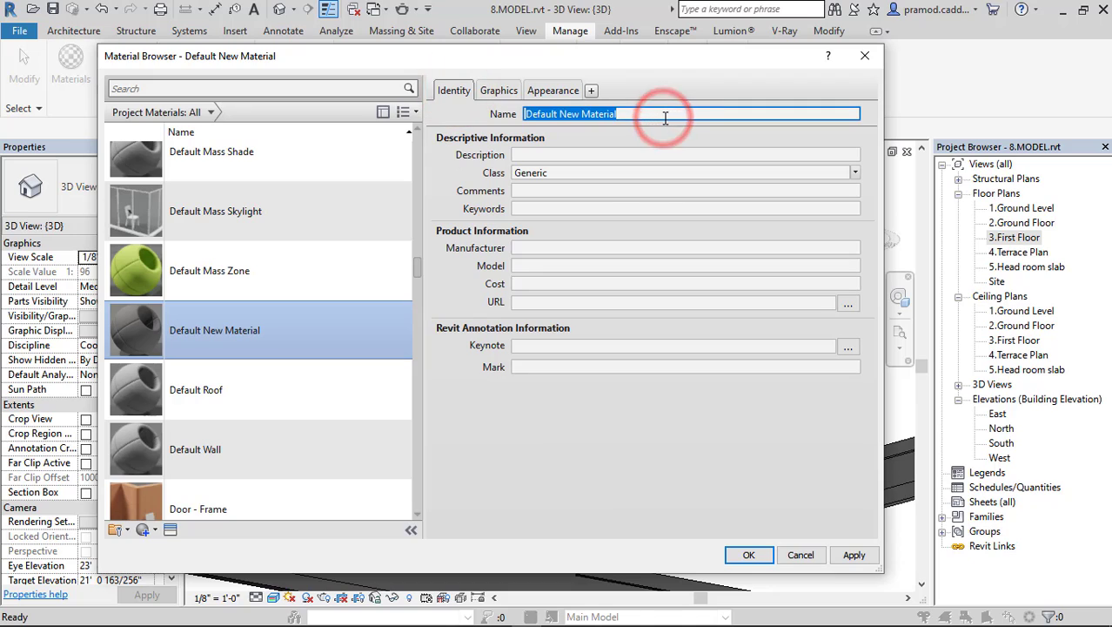
type("1.WHITE")
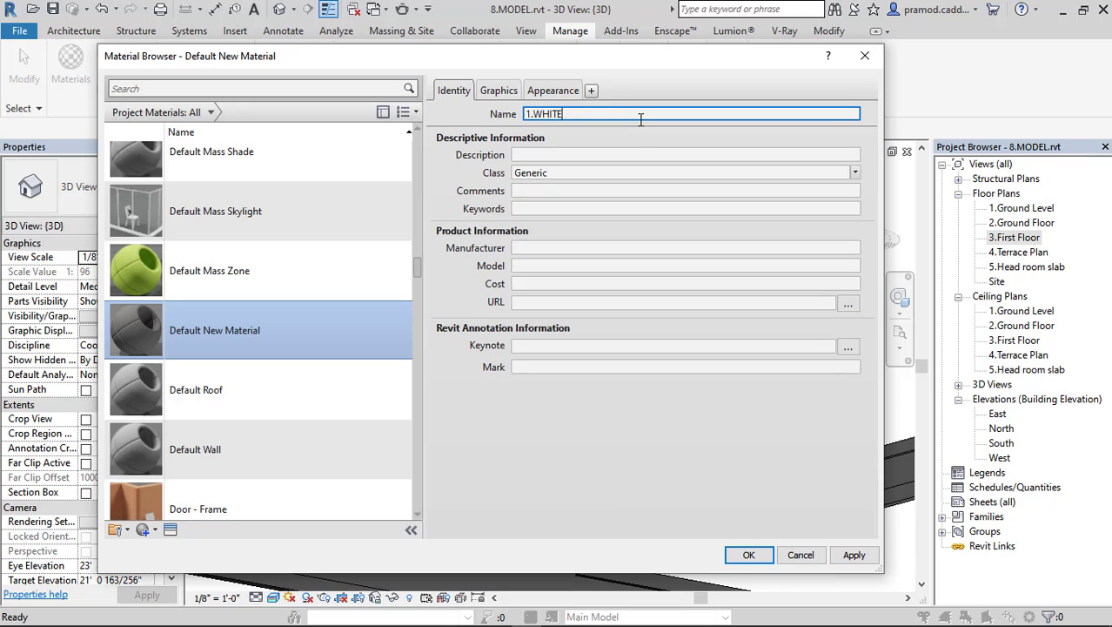
key("Return")
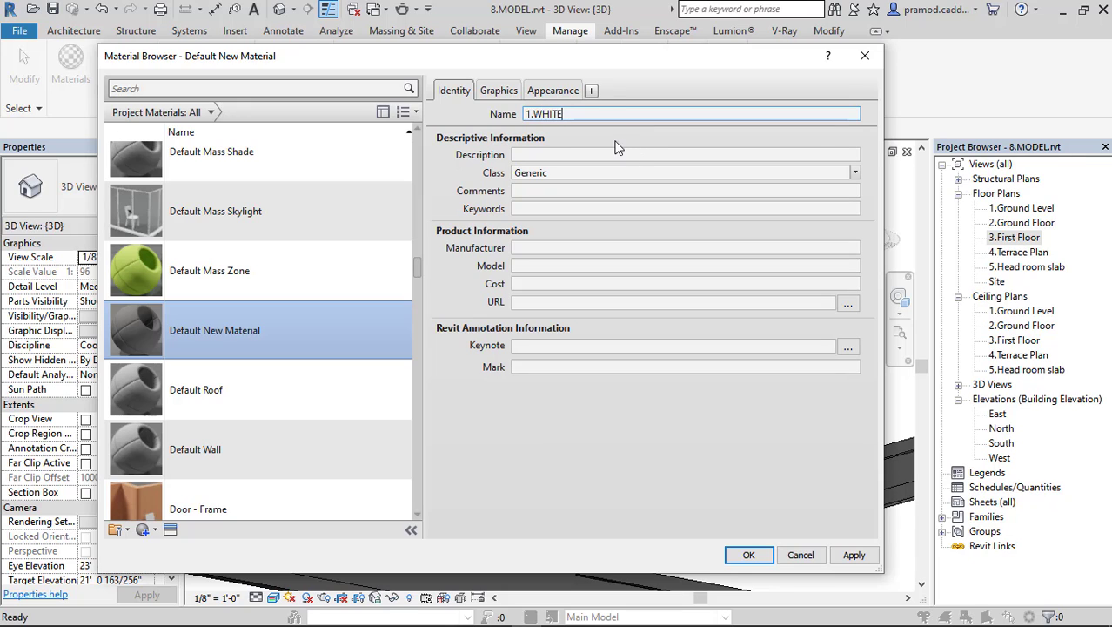
Set the class of the 1.WHITE material to Paint and have its shading use the render appearance
left_click(855, 173)
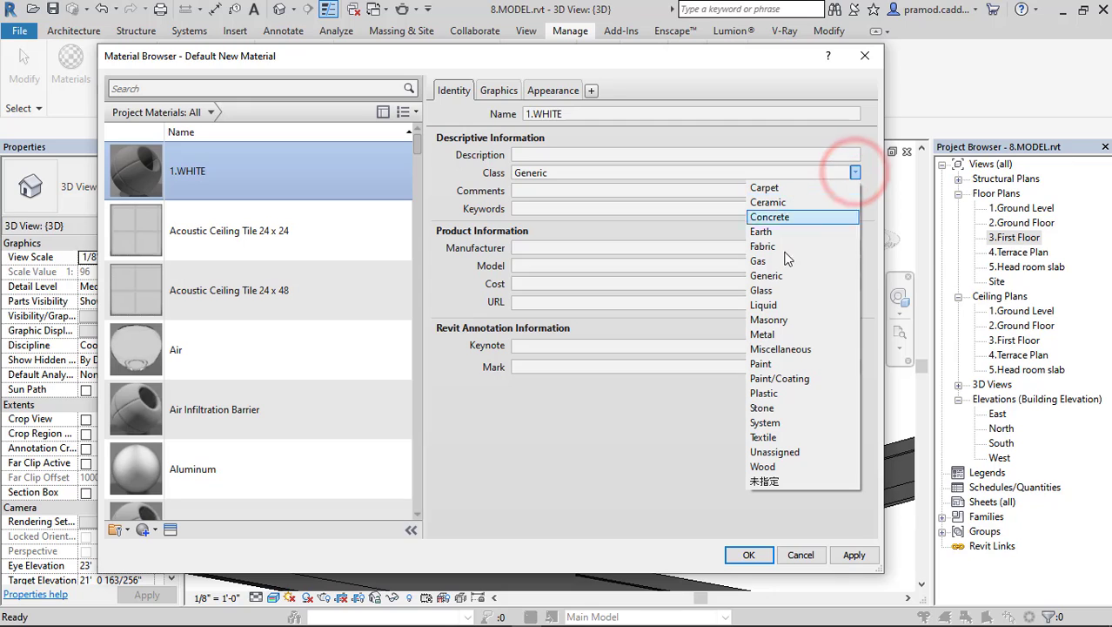
left_click(764, 364)
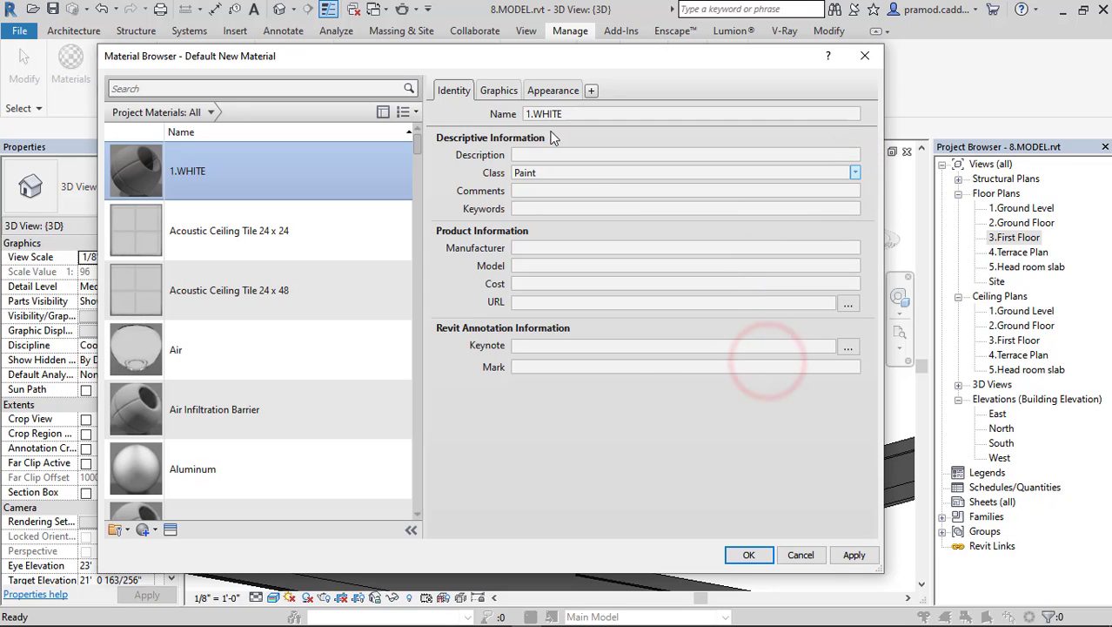
left_click(503, 90)
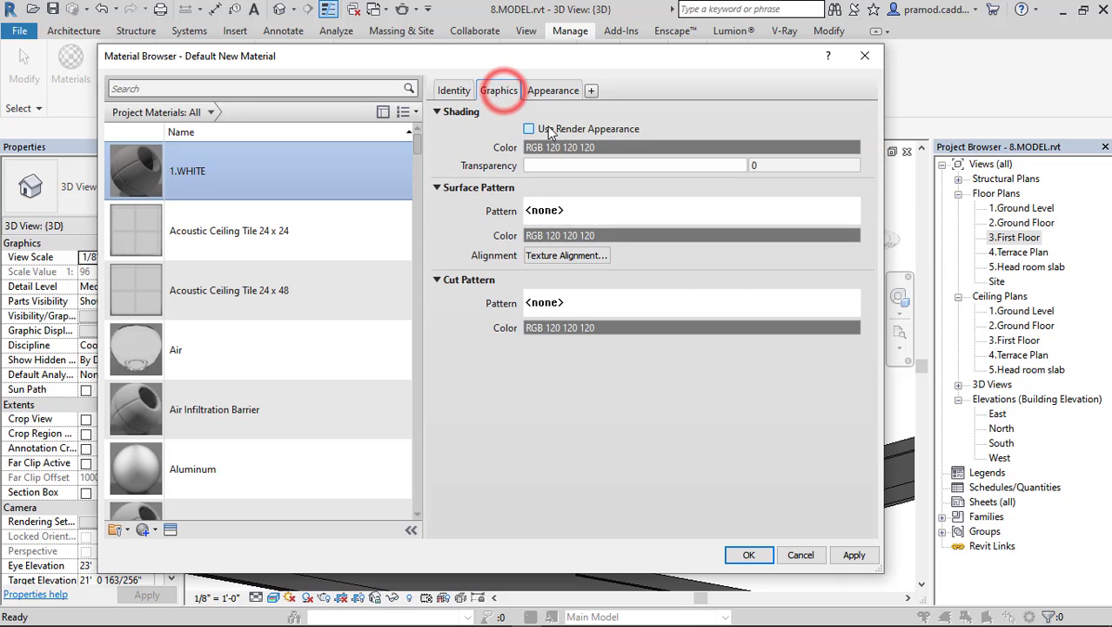
left_click(529, 120)
Choose paint.white.jpg from the Paint folder in Textures as the appearance image for the 1.WHITE material
left_click(548, 91)
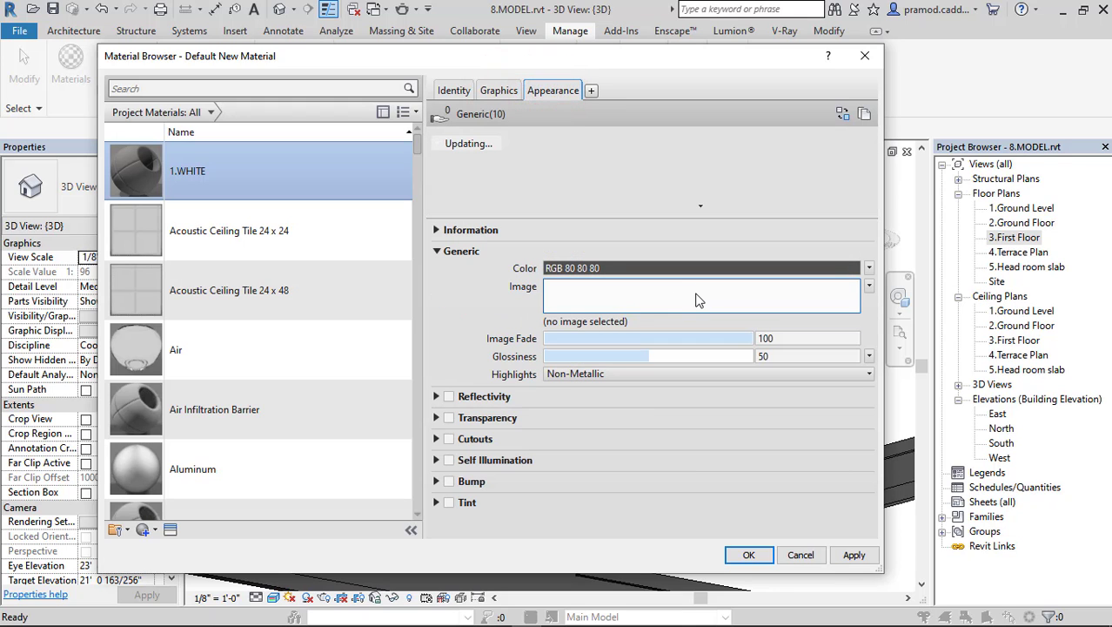
left_click(696, 297)
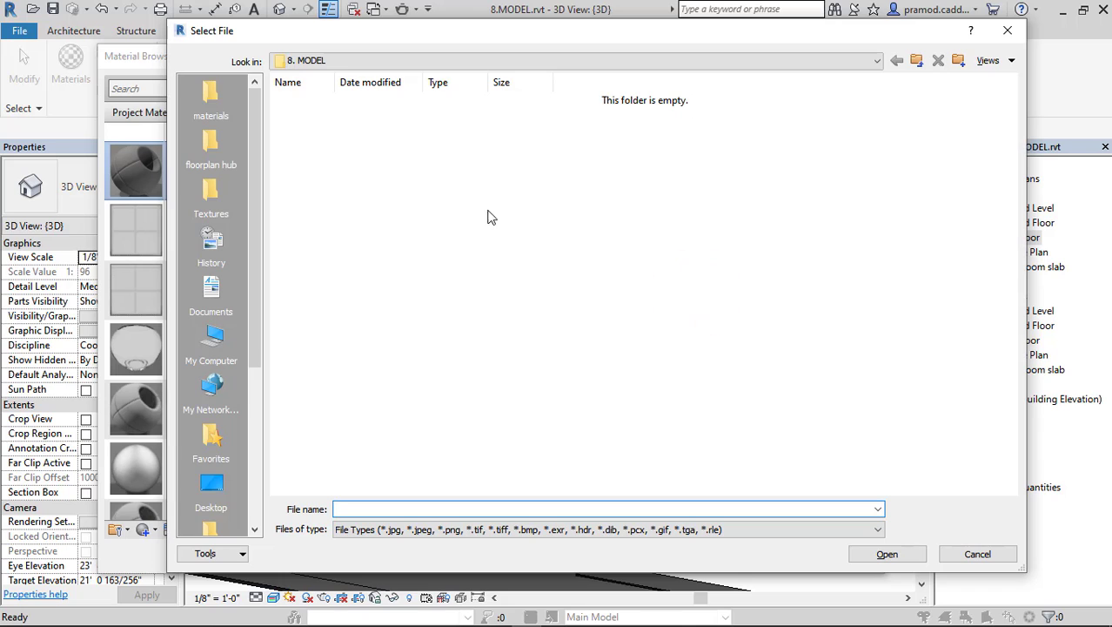
left_click(221, 202)
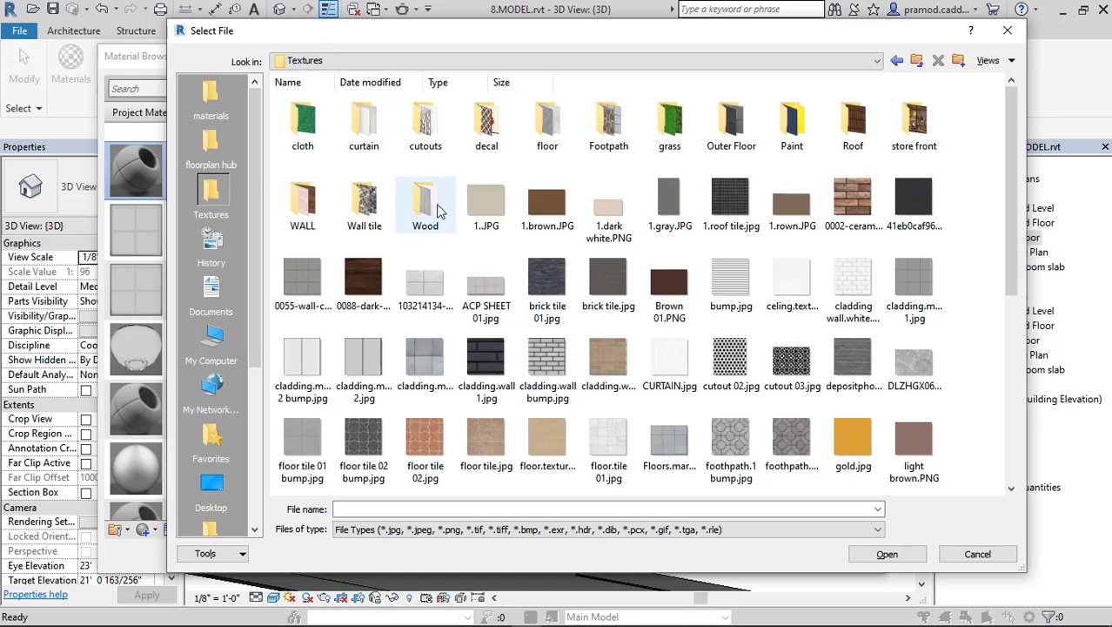
double_click(303, 202)
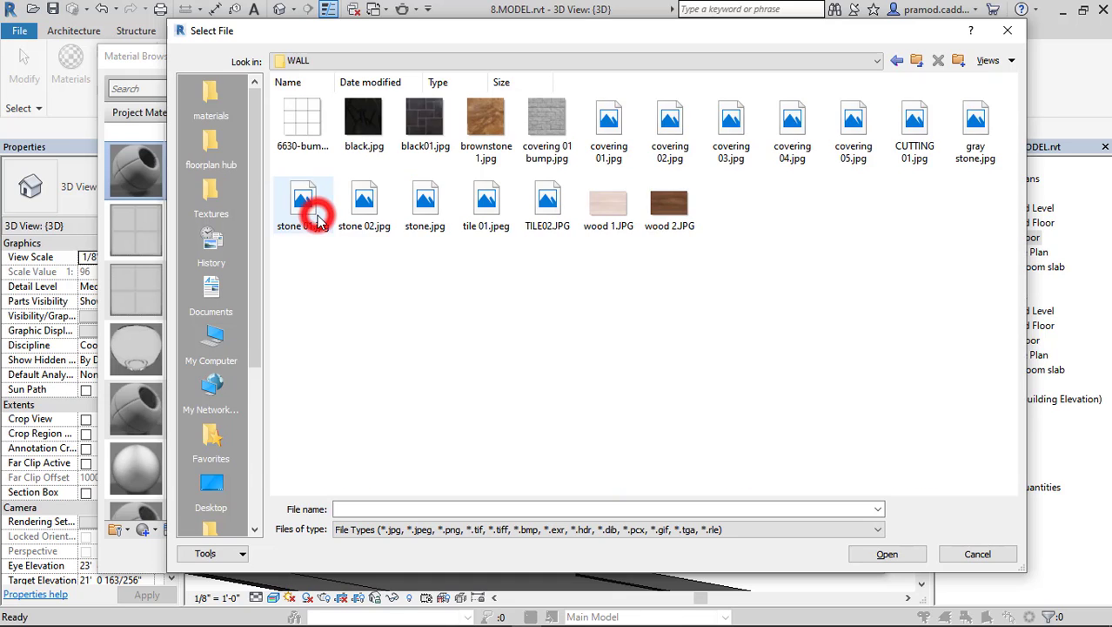
left_click(916, 60)
double_click(794, 122)
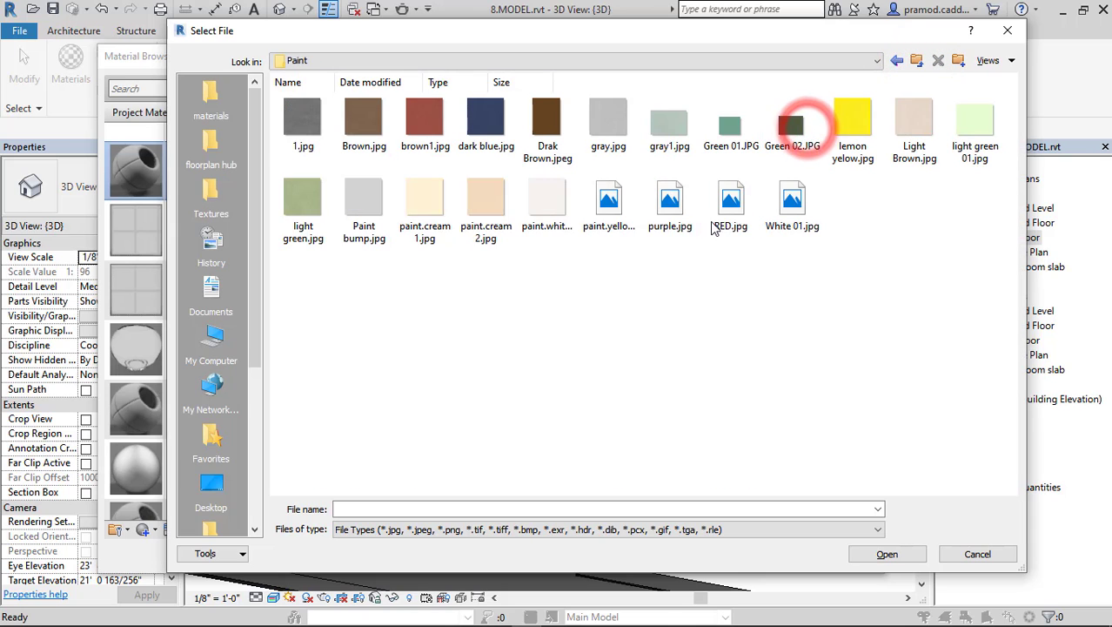
scroll(711, 222, "up", 4, "ctrl")
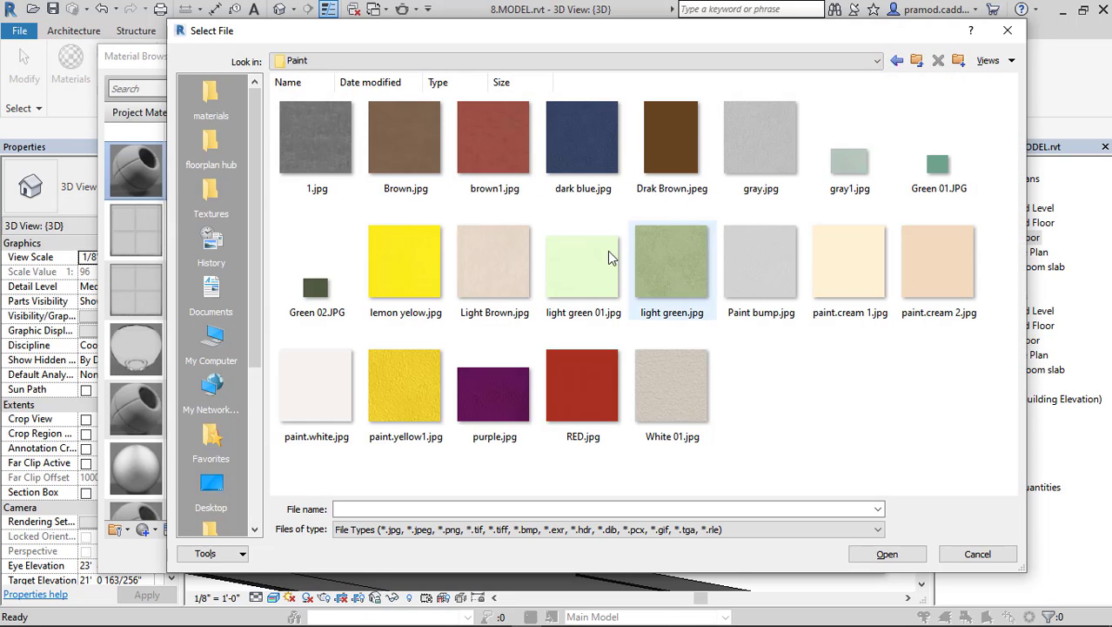
left_click(309, 391)
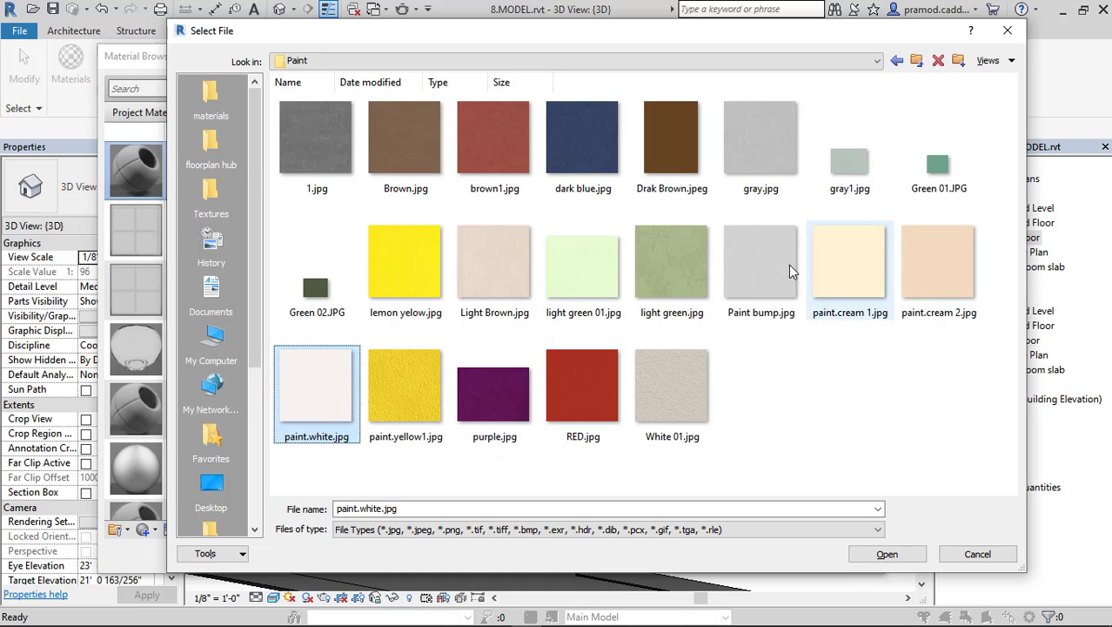
Check the image dimensions of paint.white.jpg in its file properties
right_click(350, 385)
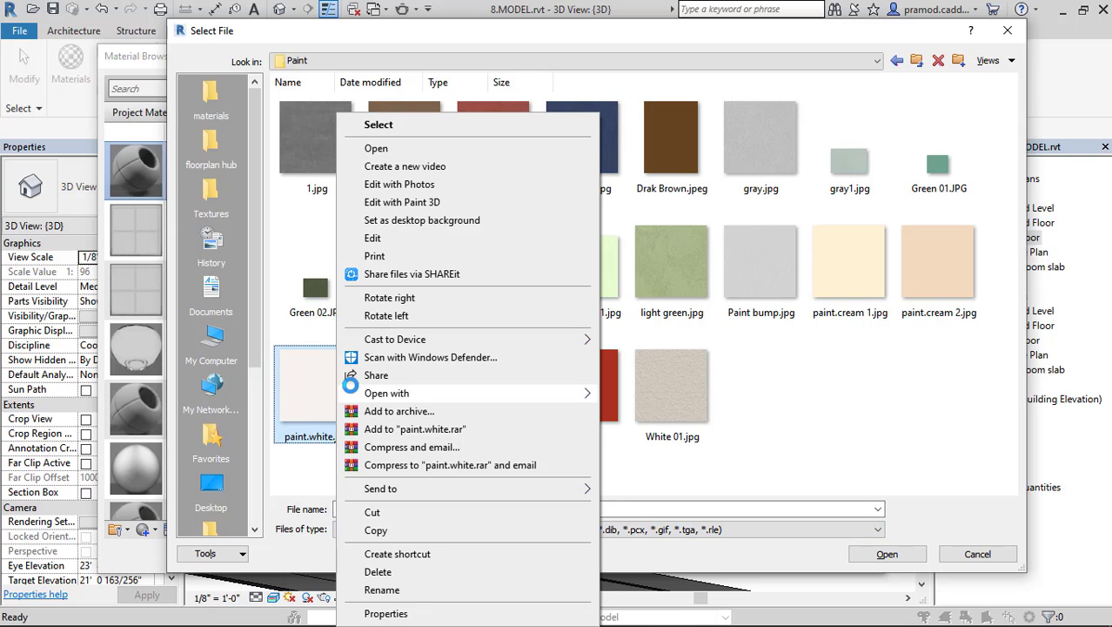
left_click(400, 613)
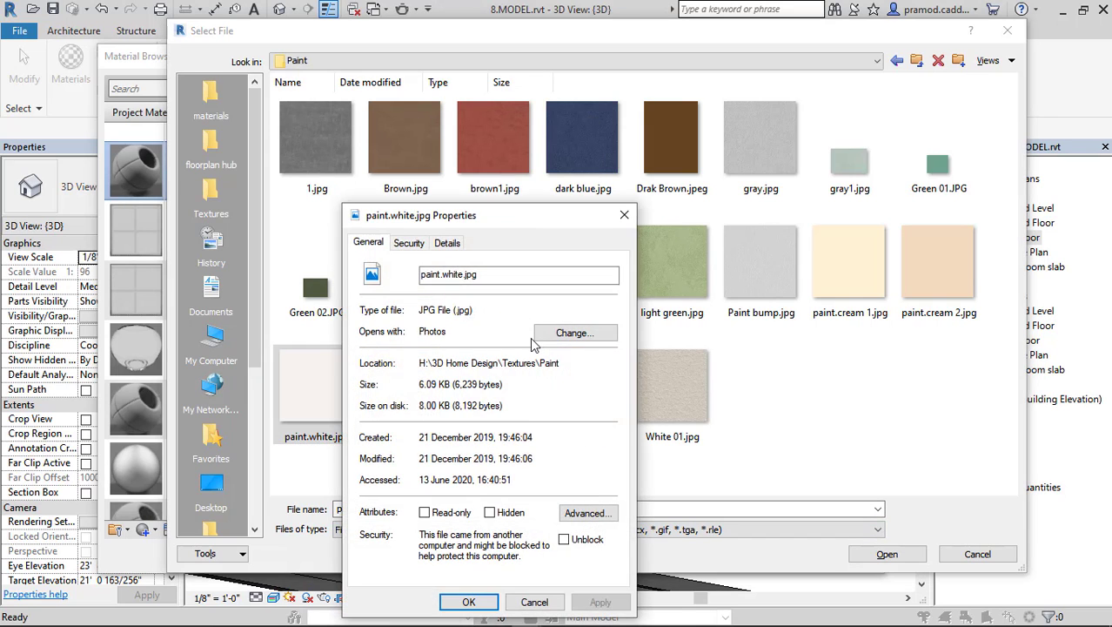
left_click_drag(528, 224, 539, 153)
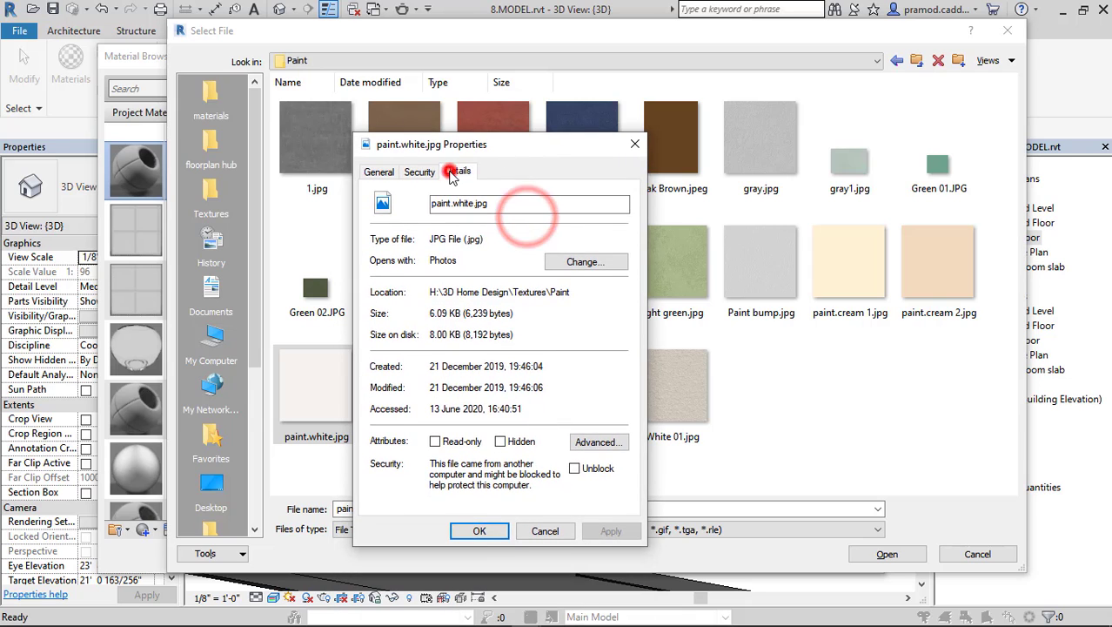
left_click(456, 171)
scroll(514, 374, "down", 1)
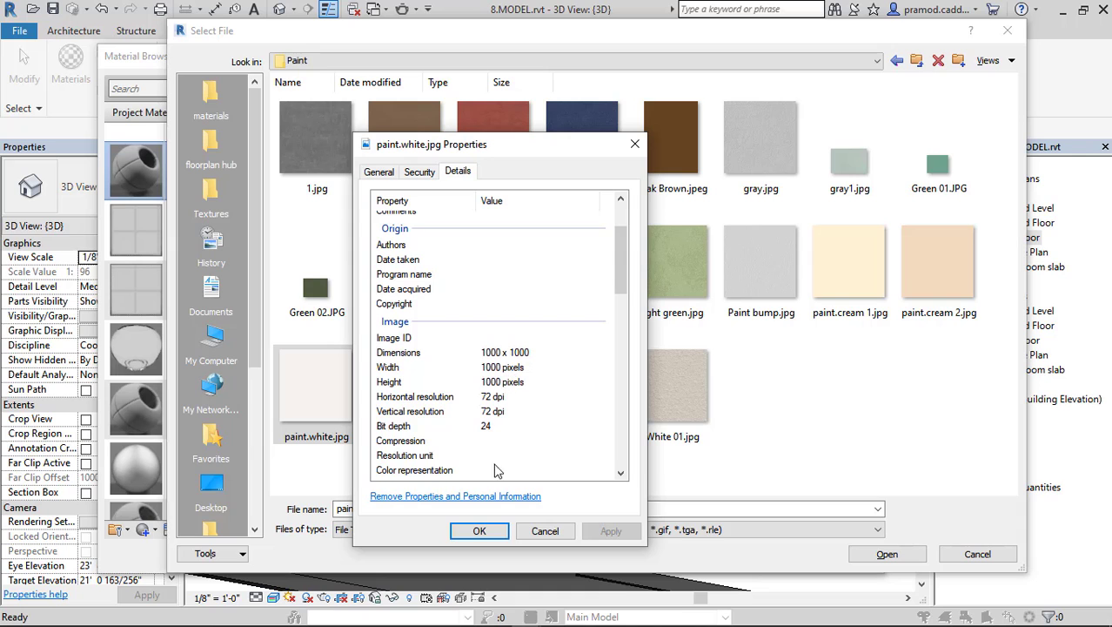
left_click(481, 533)
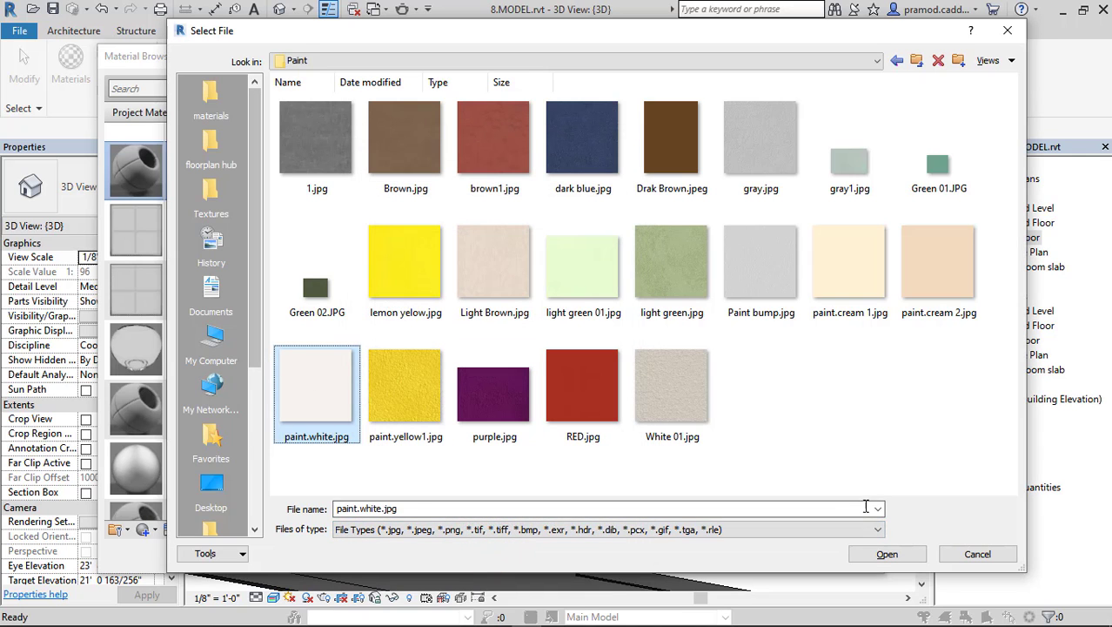
Load the selected white paint image into 1.WHITE and enable Reflectivity with a Direct value of 8
left_click(887, 554)
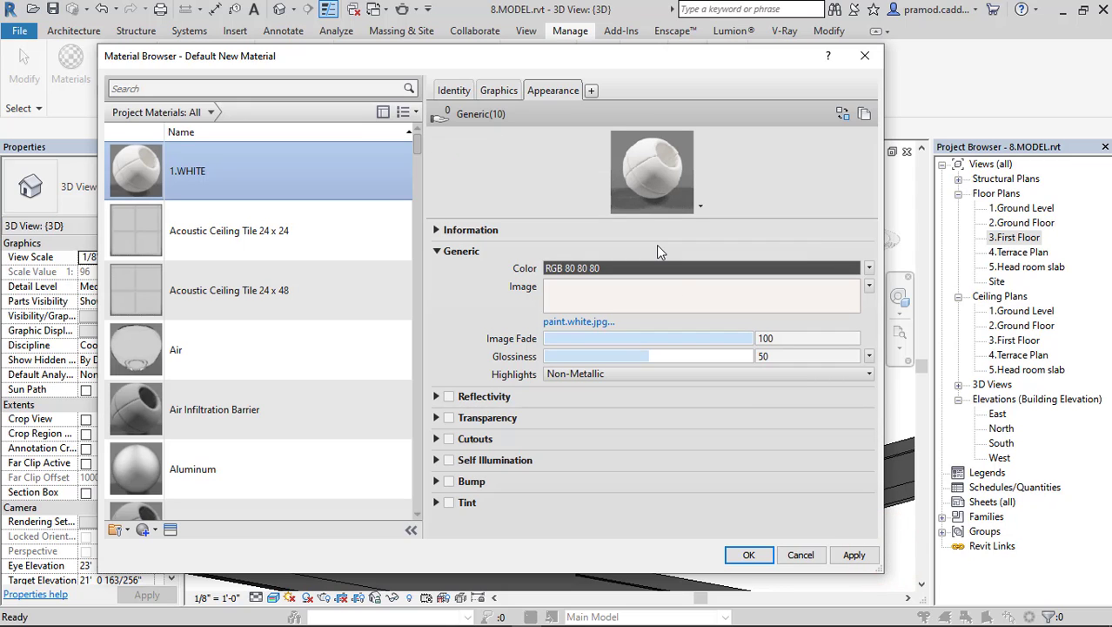
left_click(448, 396)
left_click(779, 414)
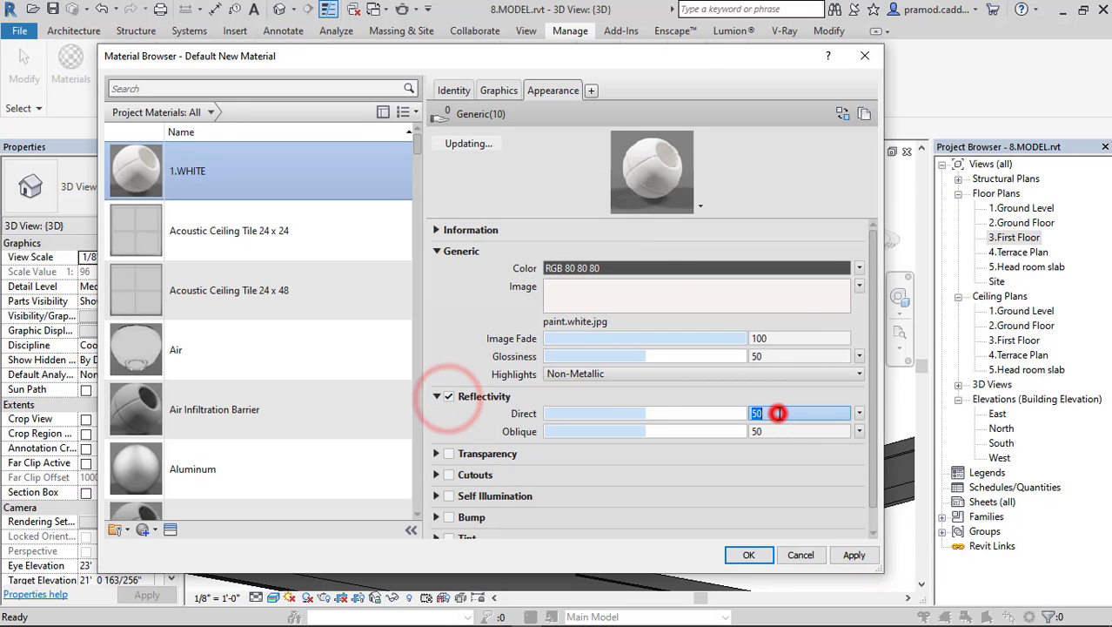
type("1")
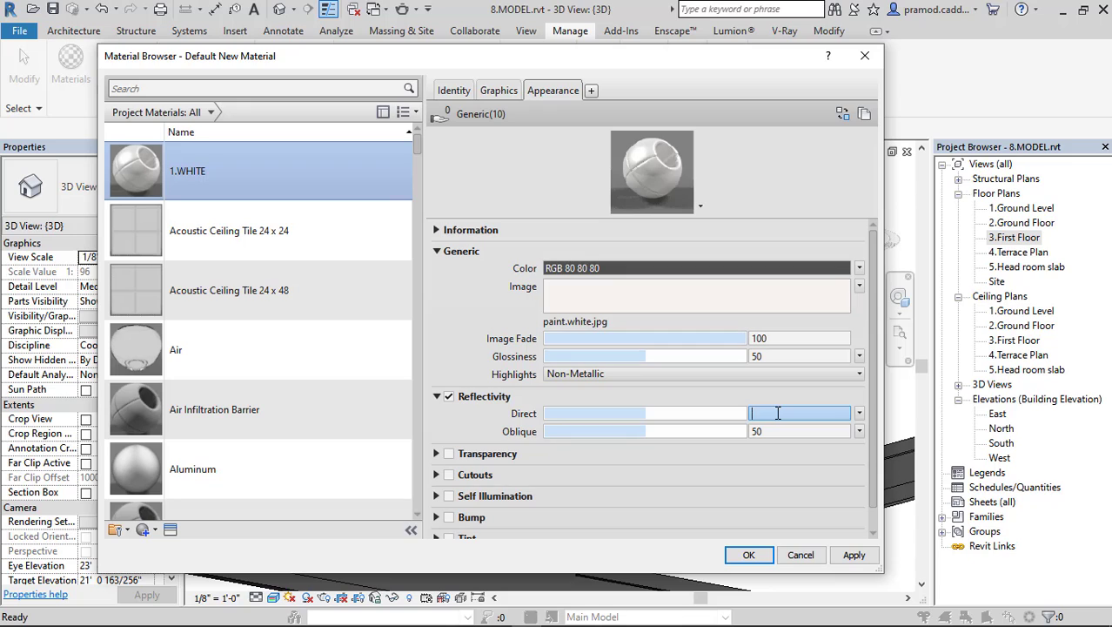
left_click(456, 328)
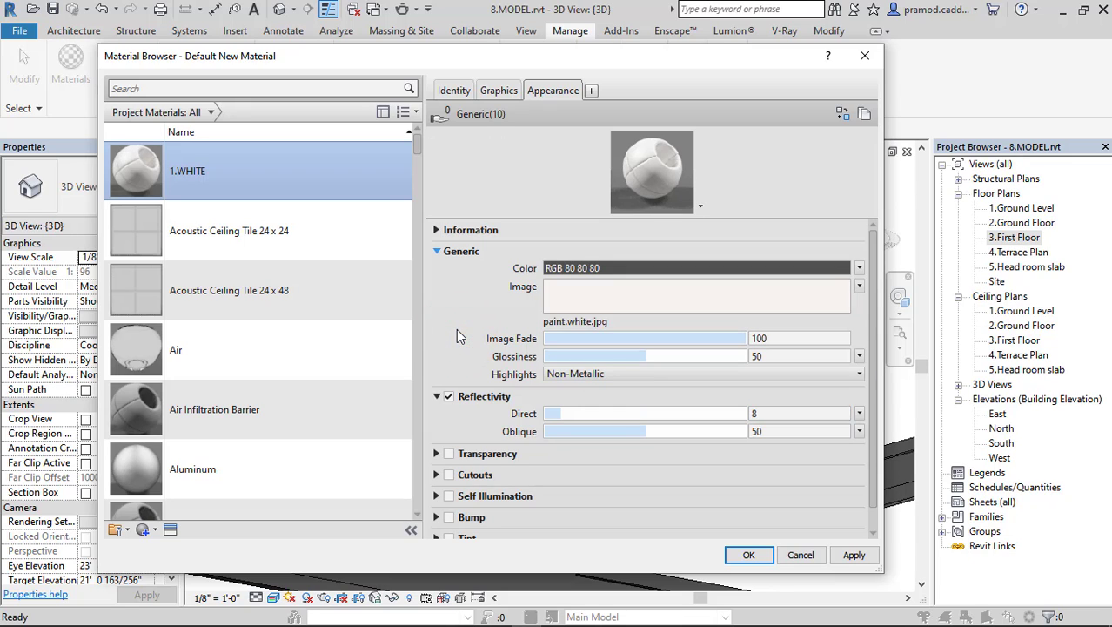
Enable Bump for the 1.WHITE material using 1.jpg from the Paint folder as the bump image
scroll(476, 316, "down", 1)
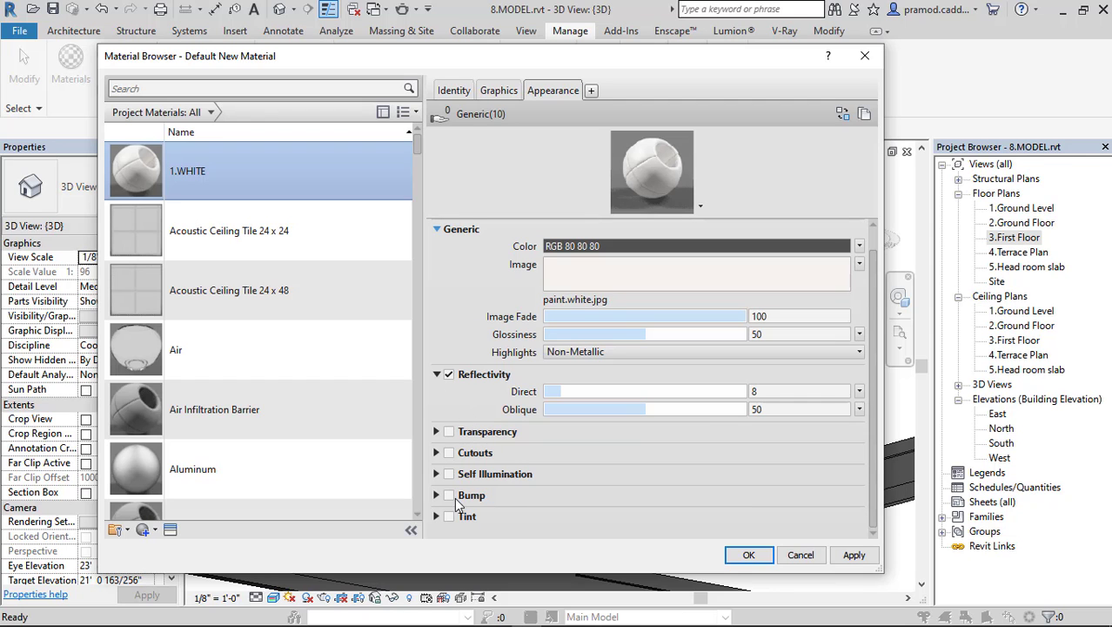
left_click(450, 494)
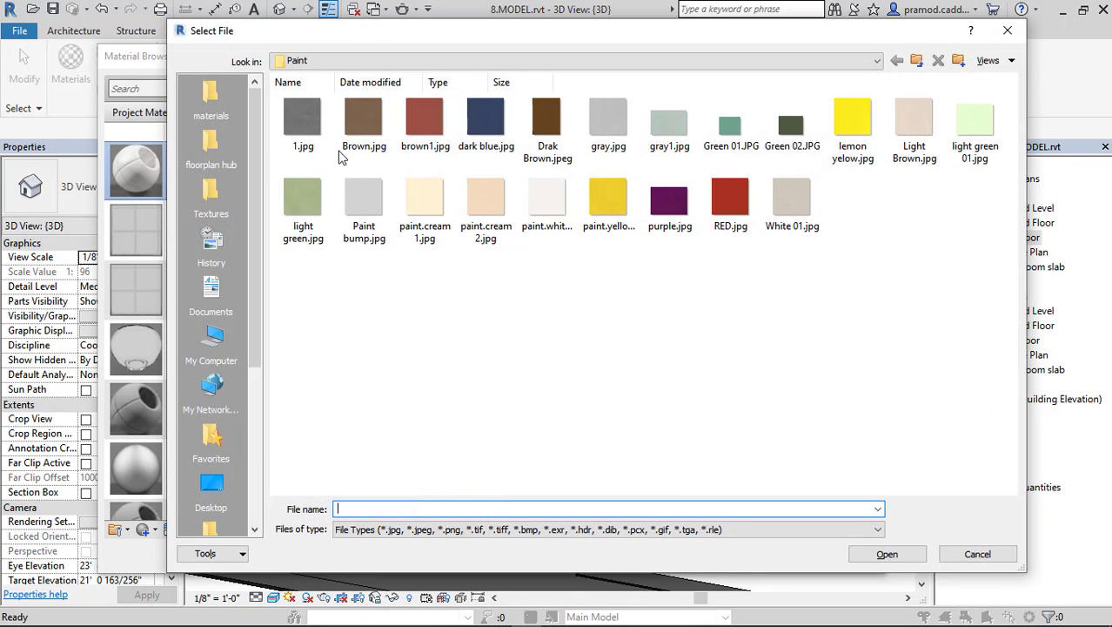
left_click(303, 124)
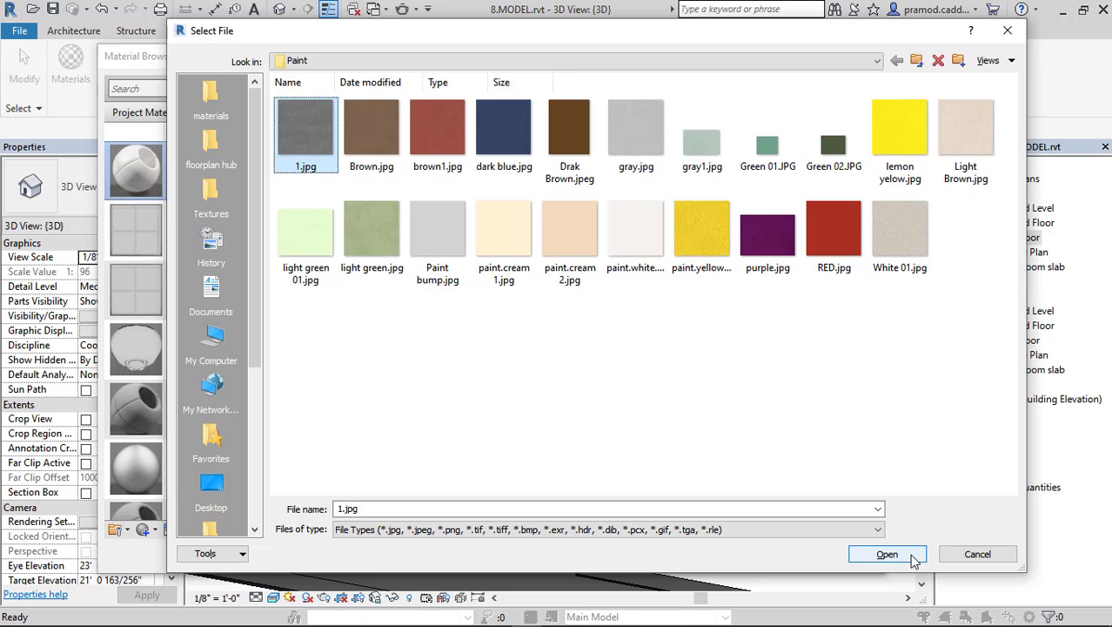
left_click(909, 557)
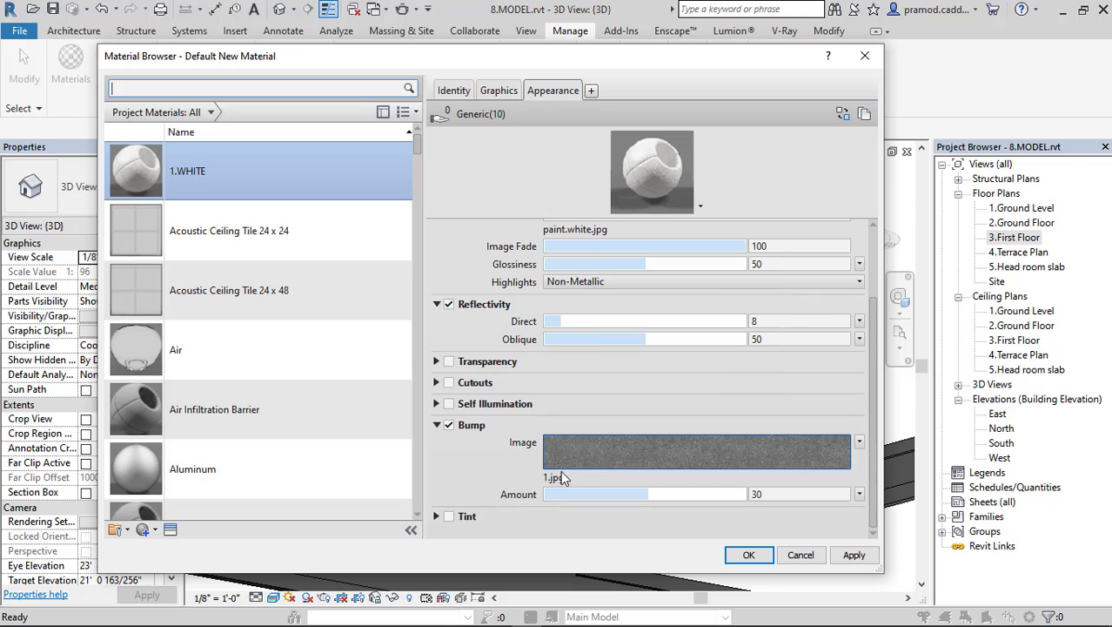
Create a new material and name it 1.MARRON
left_click(157, 530)
left_click(170, 555)
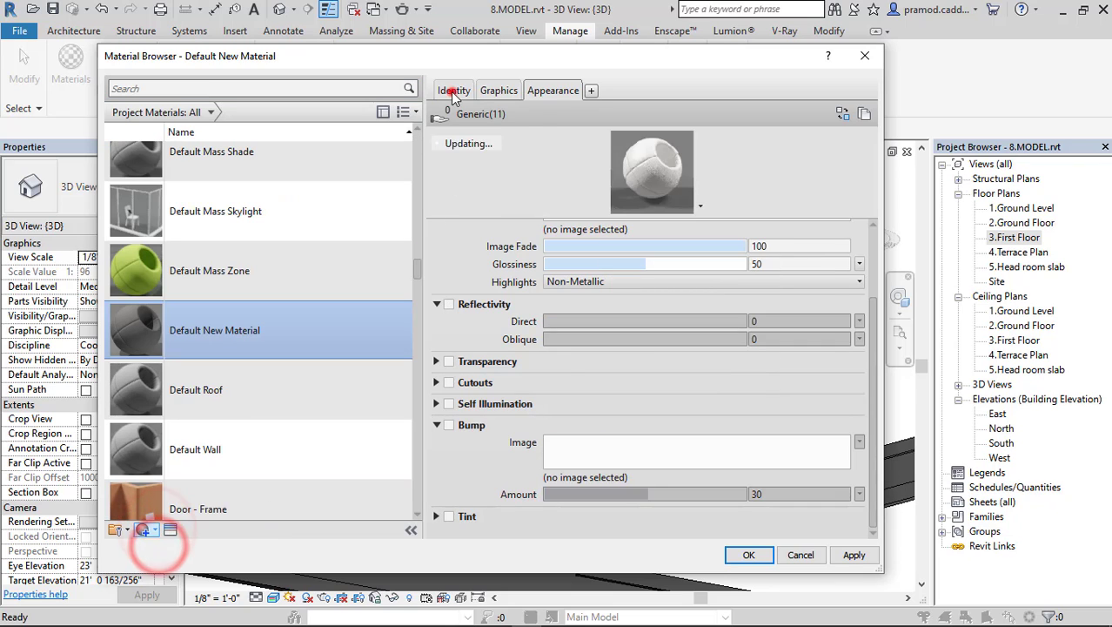
left_click(452, 91)
left_click(685, 114)
key("BackSpace")
type("1.MARRON")
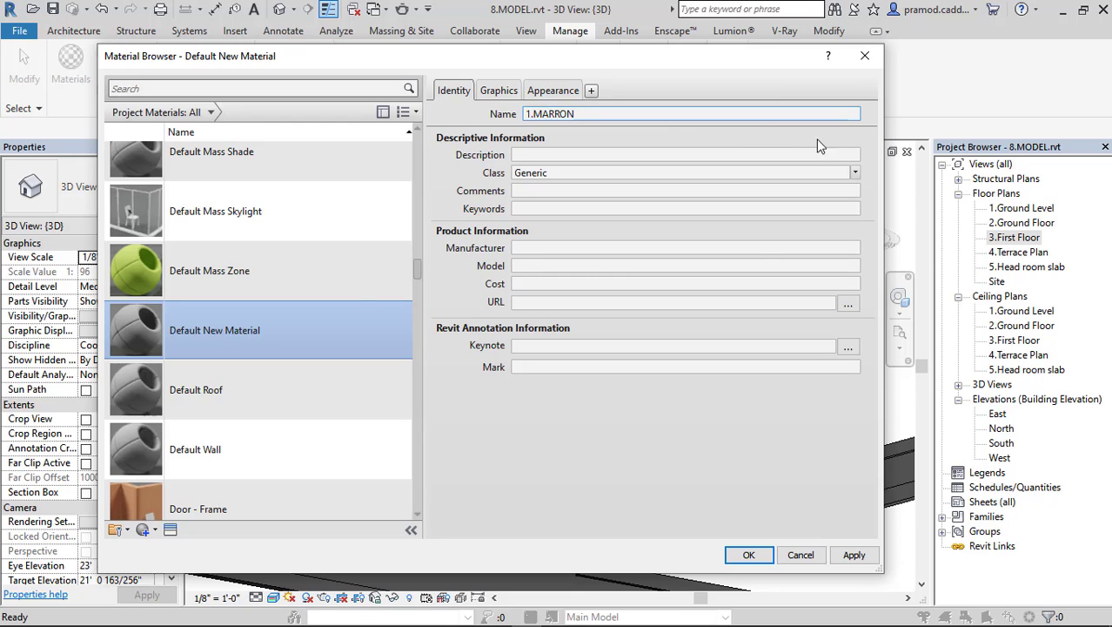
Set the class of 1.MARRON to Paint and use the render appearance for its shading
left_click(856, 172)
left_click(784, 364)
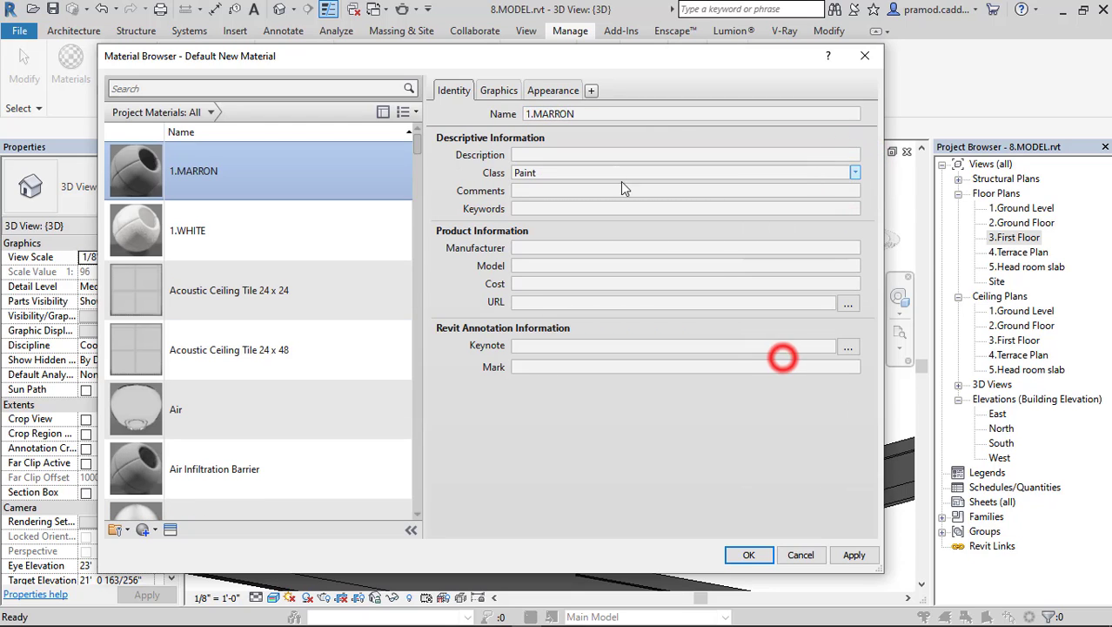
left_click(499, 91)
left_click(529, 128)
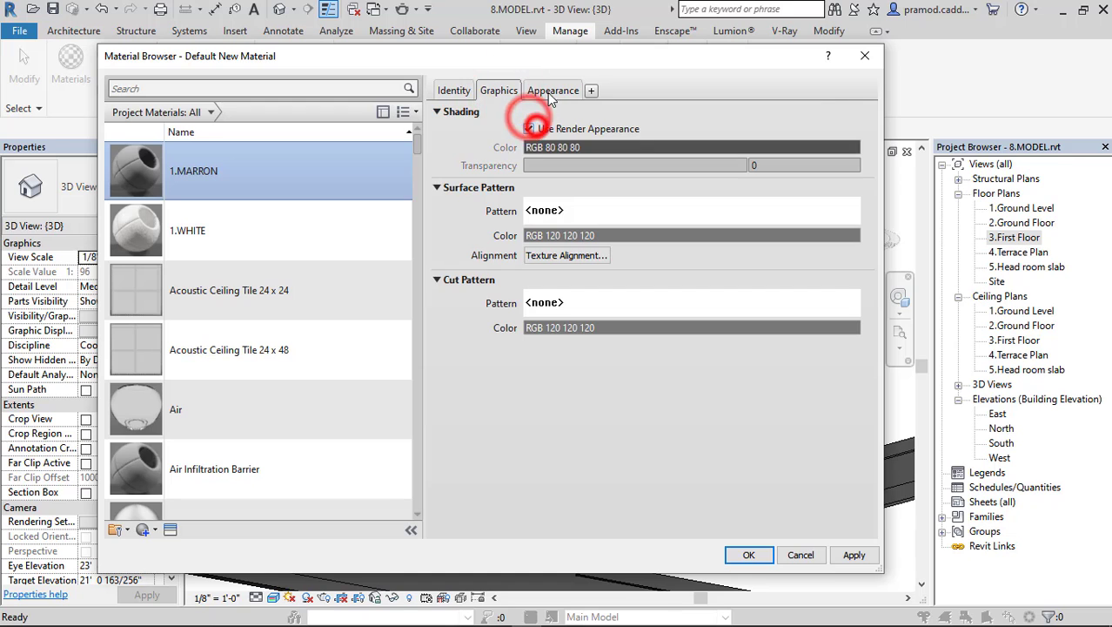
Start choosing an appearance image for 1.MARRON and consider RED.jpg and brown1.jpg in the Paint folder
left_click(548, 91)
left_click(631, 280)
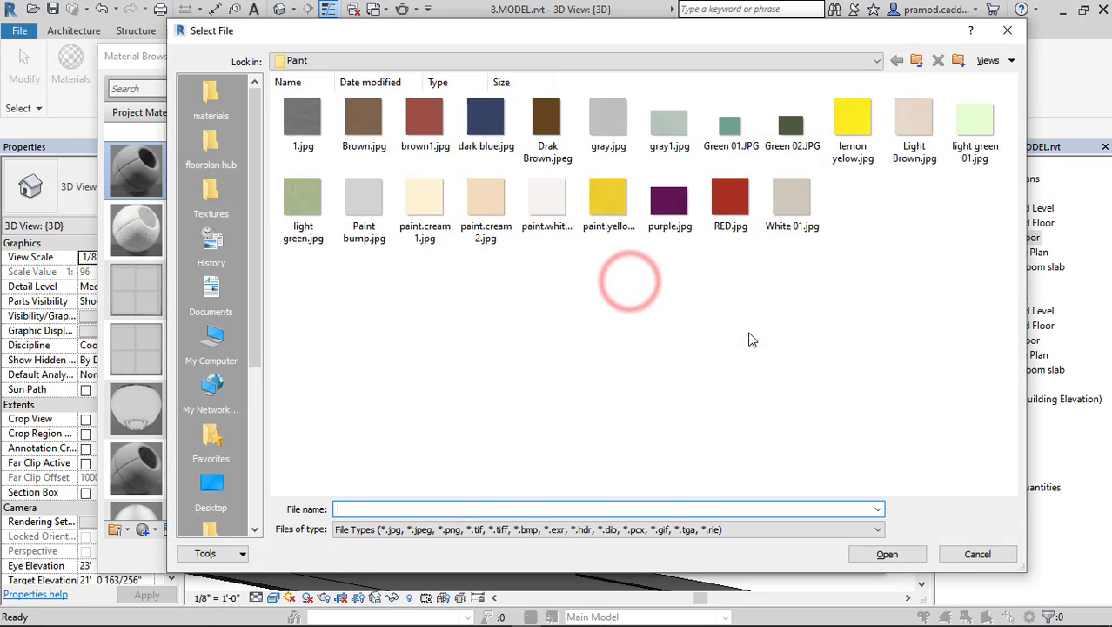
scroll(745, 232, "up", 4, "ctrl")
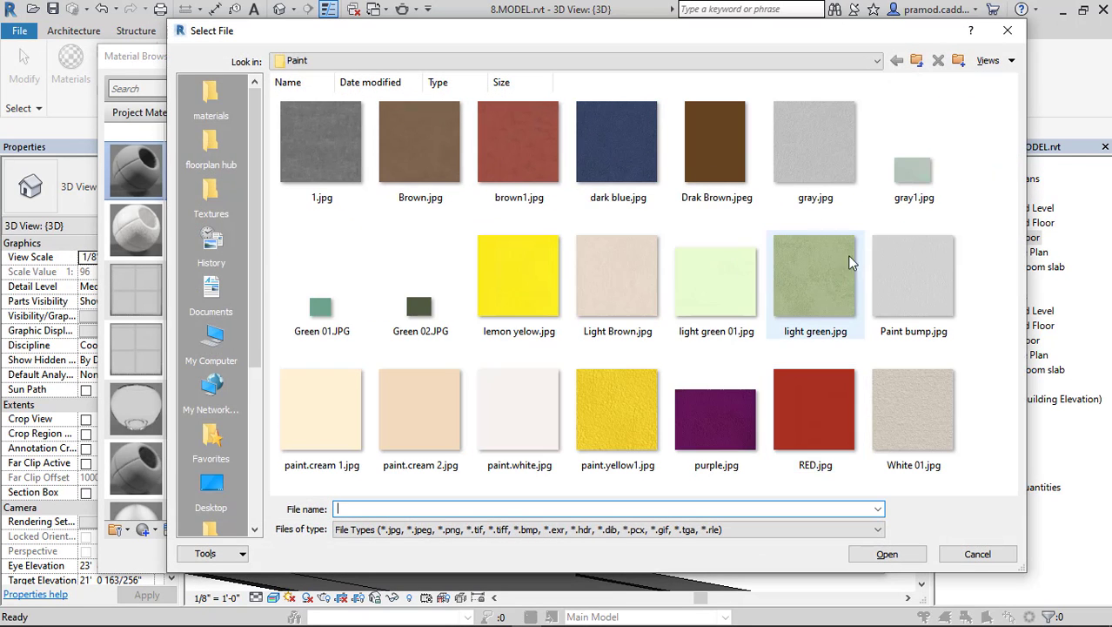
left_click(831, 395)
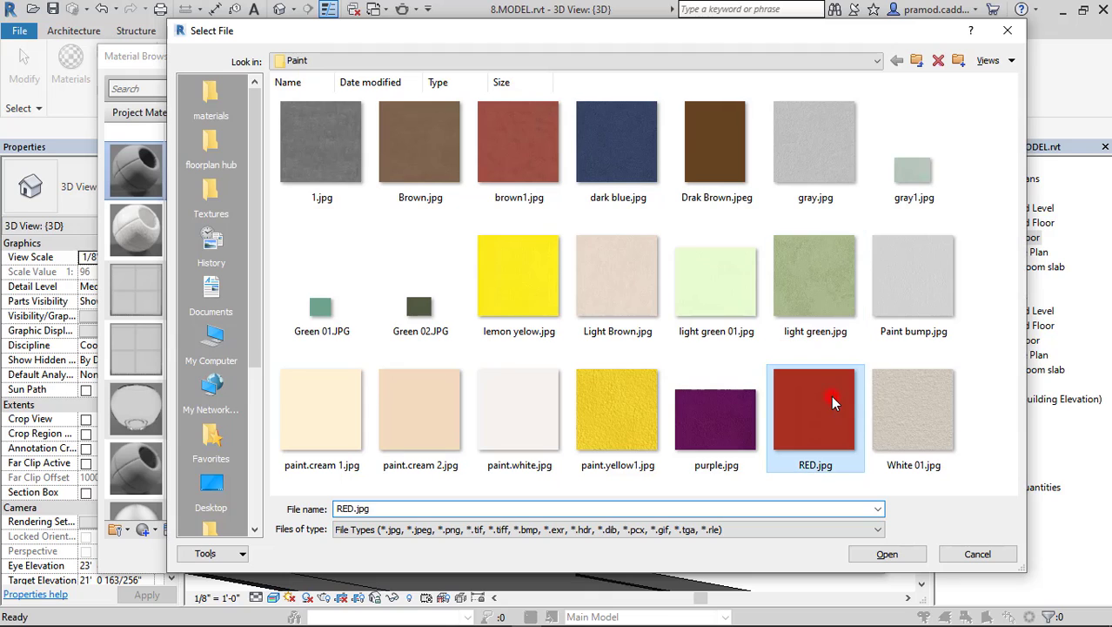
left_click(523, 178)
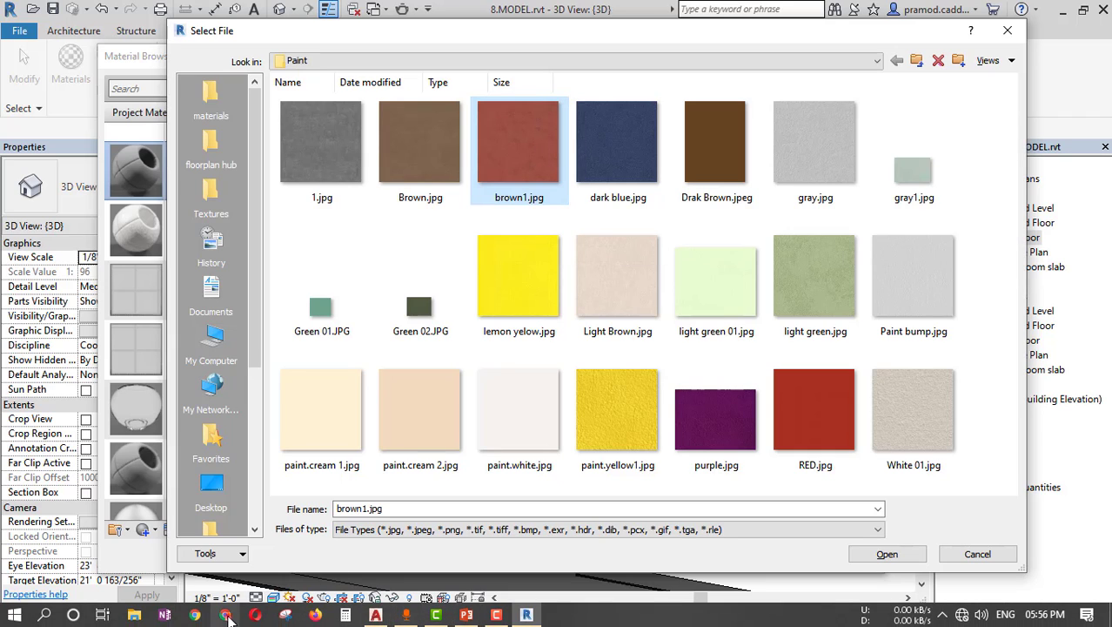
Switch to Google Chrome and search Google Images for "maroon paint texture seamless"
left_click(228, 619)
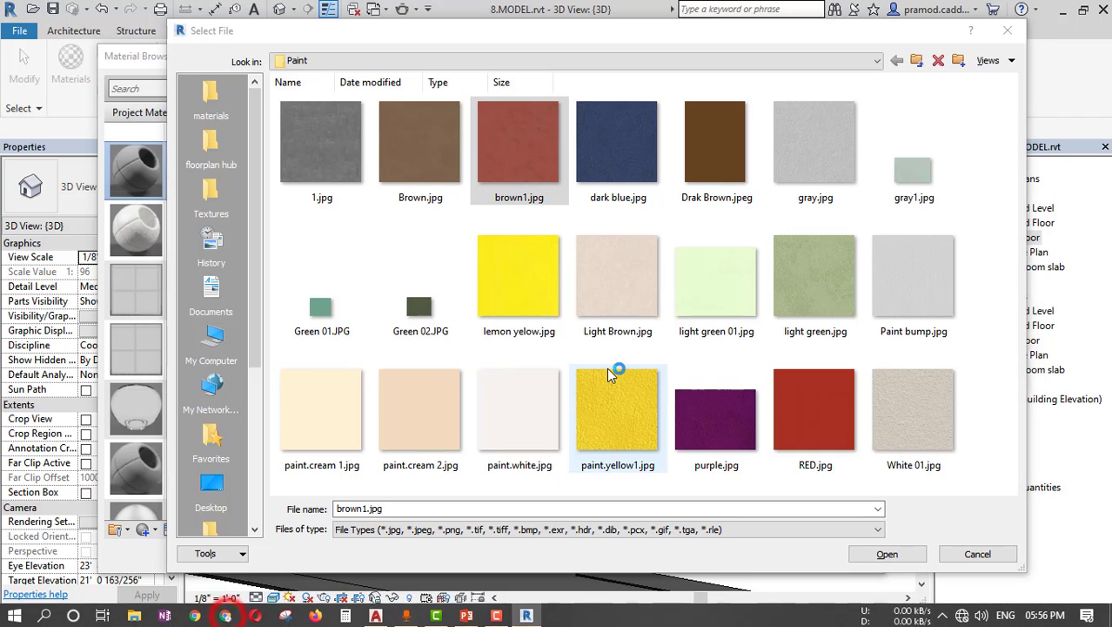
left_click(962, 615)
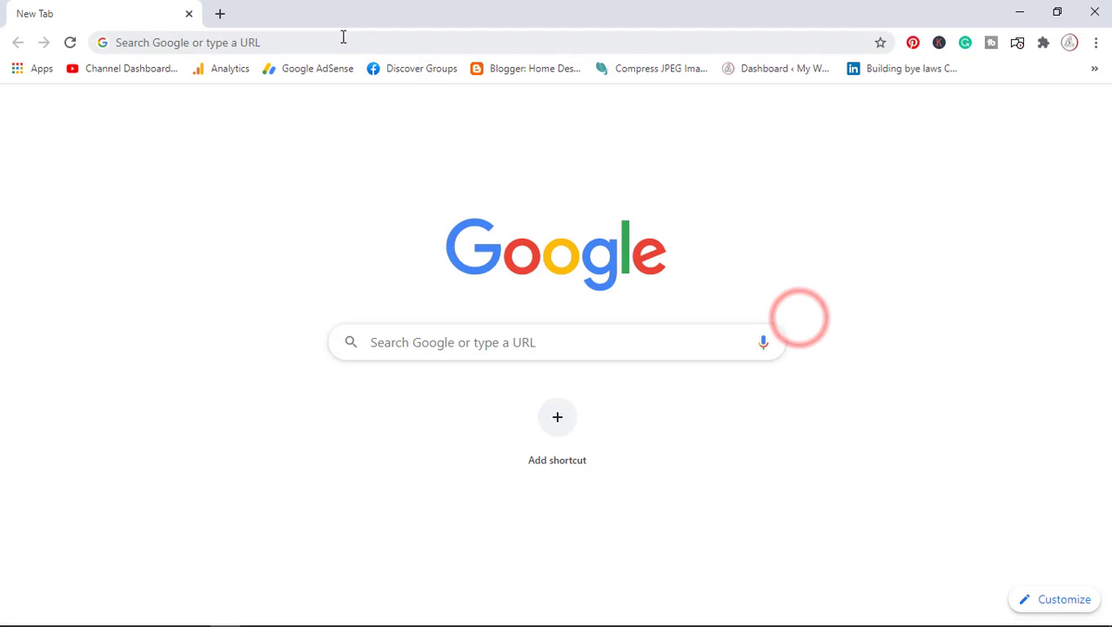
left_click(342, 36)
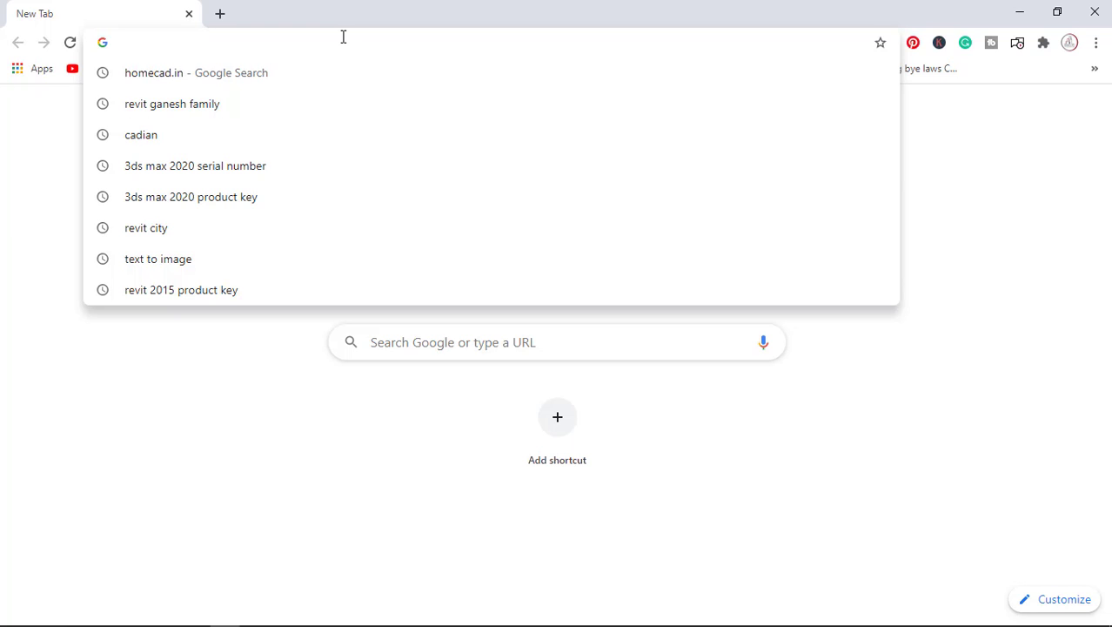
type("MAROO")
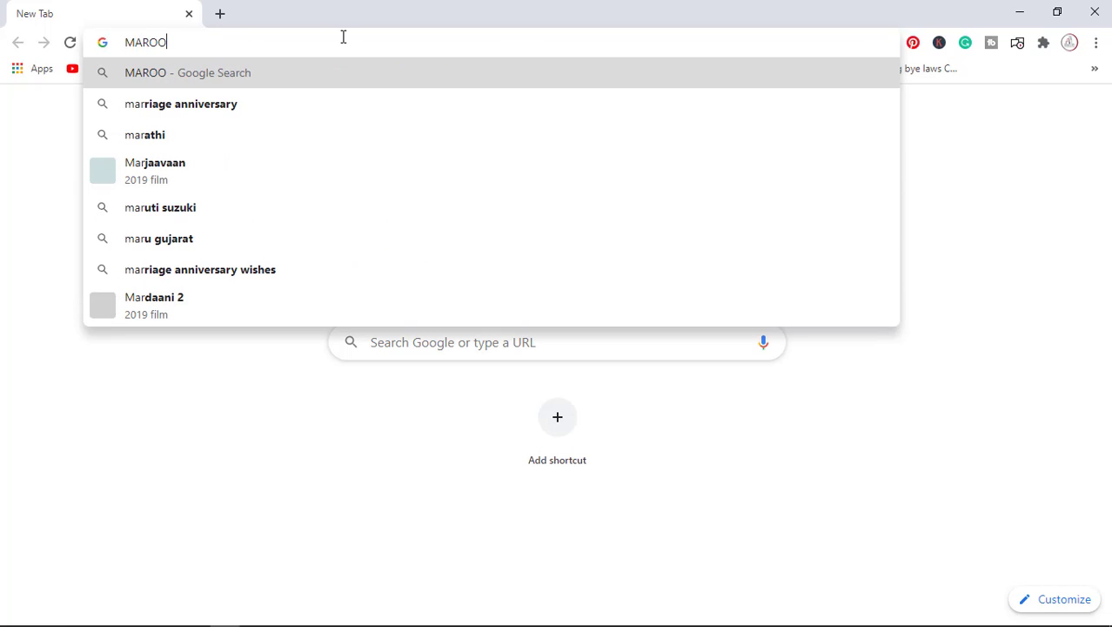
type("N PAINT TEXT")
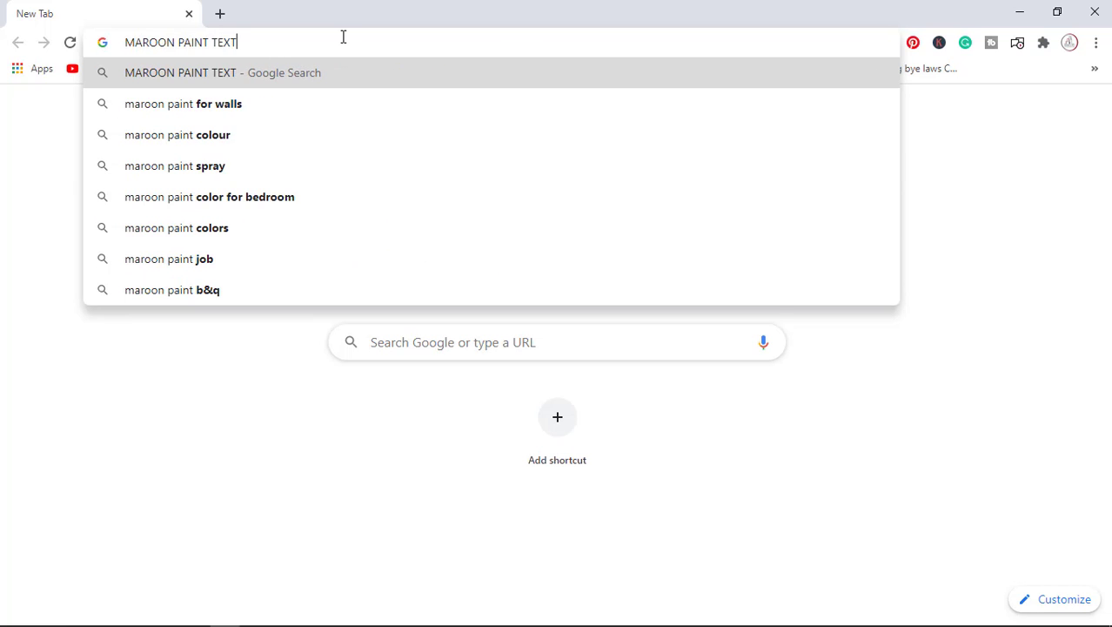
key("Down")
type("SEA")
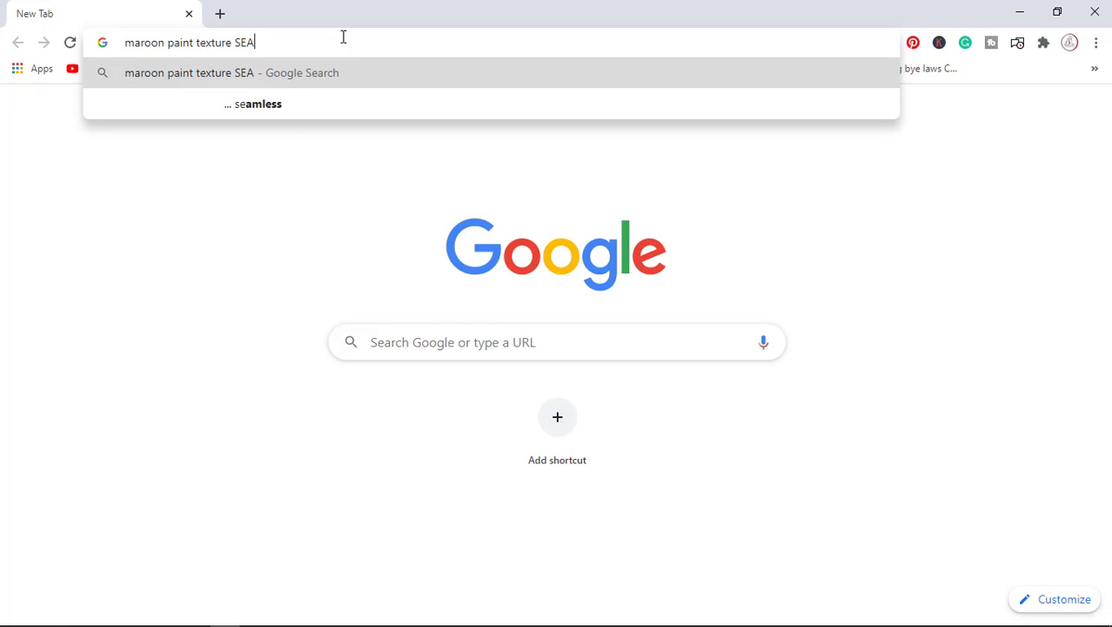
key("Down")
key("Return")
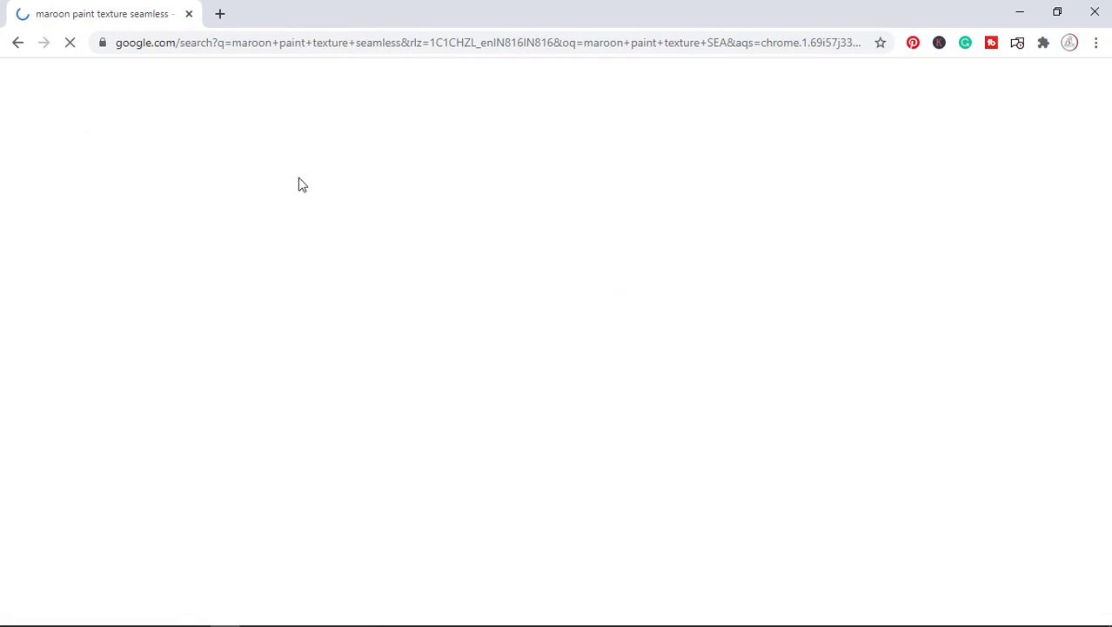
left_click(221, 141)
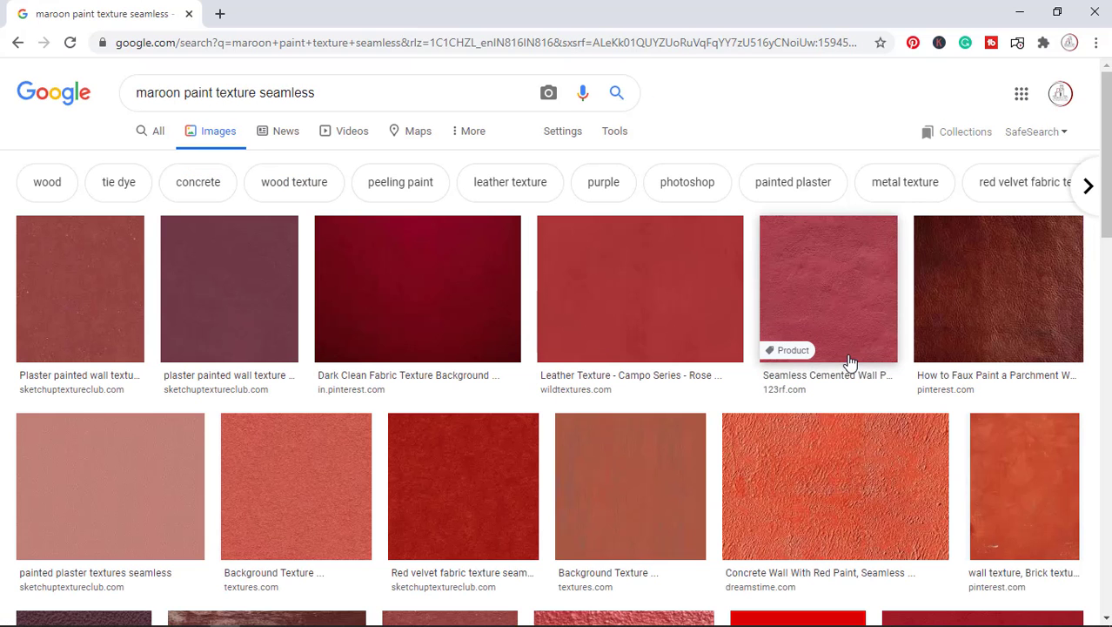
Preview the red velvet fabric texture with its image size and related images, and close the preview
left_click(477, 489)
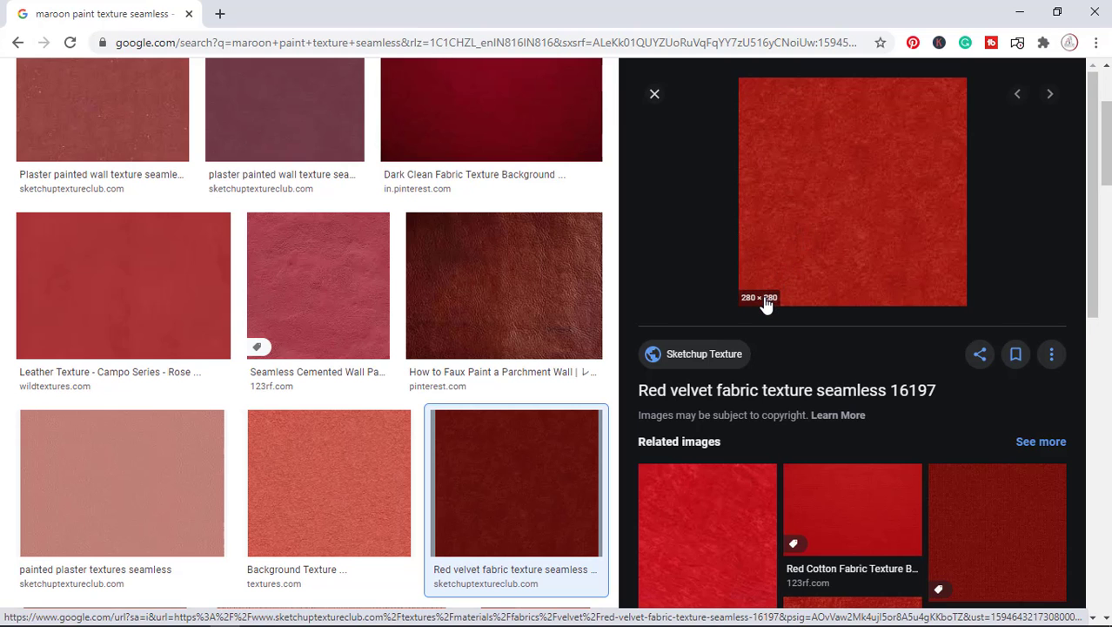
scroll(763, 305, "down", 1)
scroll(731, 477, "down", 2)
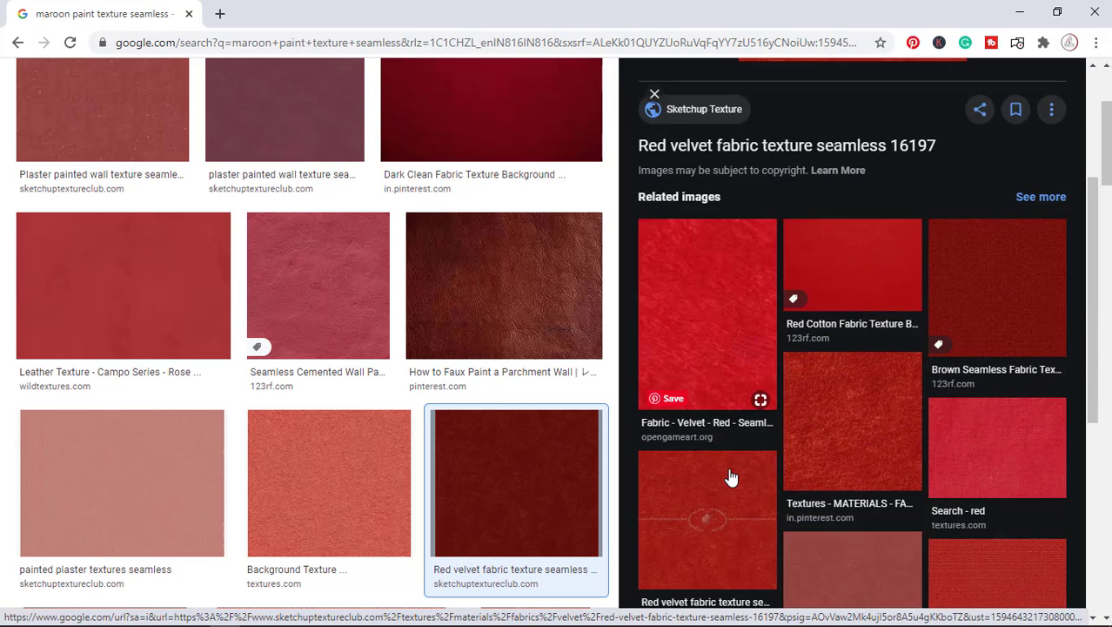
left_click(652, 94)
scroll(397, 366, "up", 4)
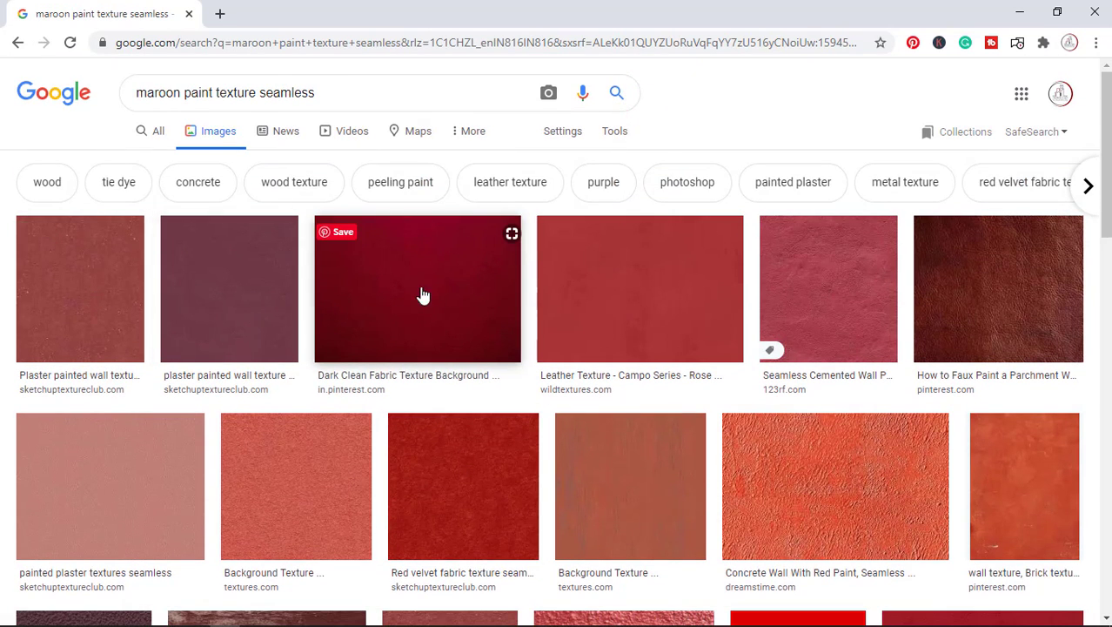
Open the Seamless Texture of Red Cement Plaster image from the related images of the pink-red seamless cemented wall texture
left_click(859, 299)
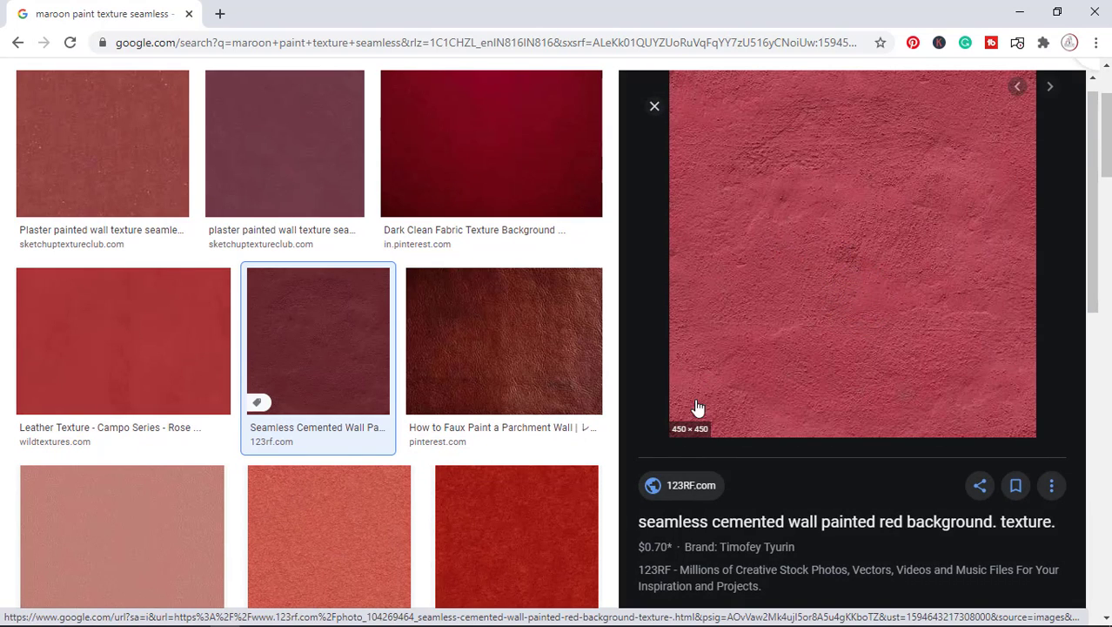
scroll(788, 367, "down", 4)
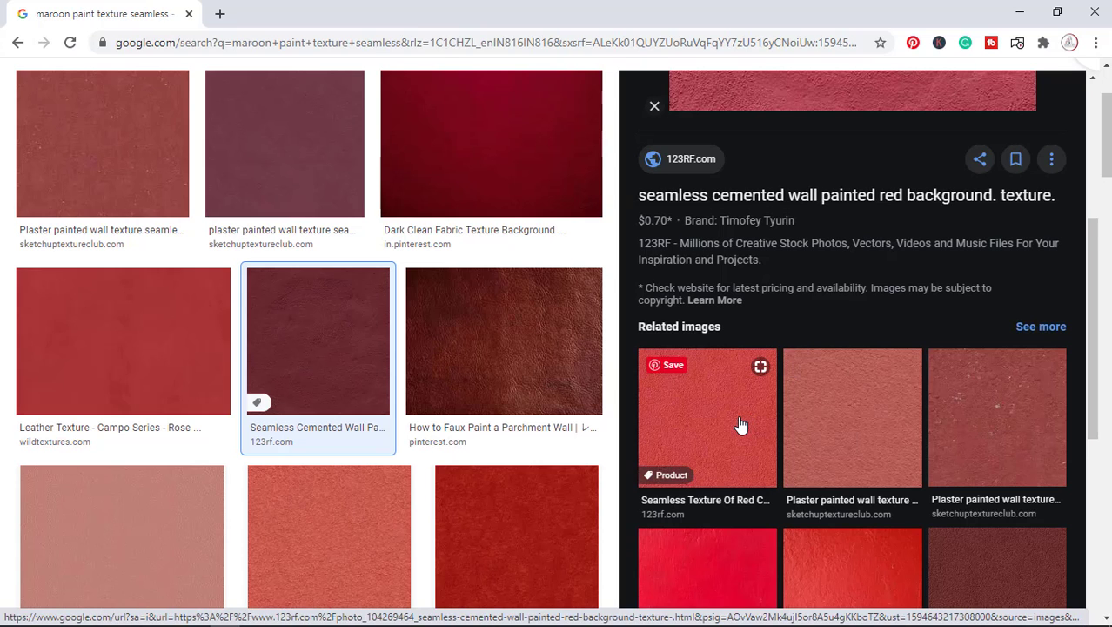
scroll(740, 425, "down", 2)
left_click(1006, 445)
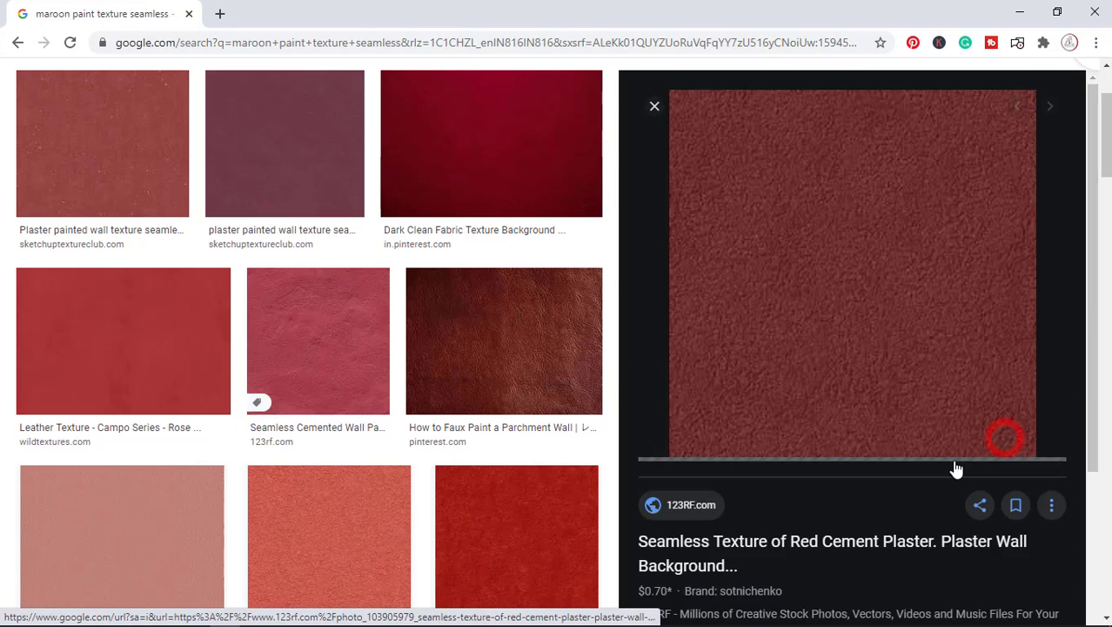
scroll(879, 290, "down", 5)
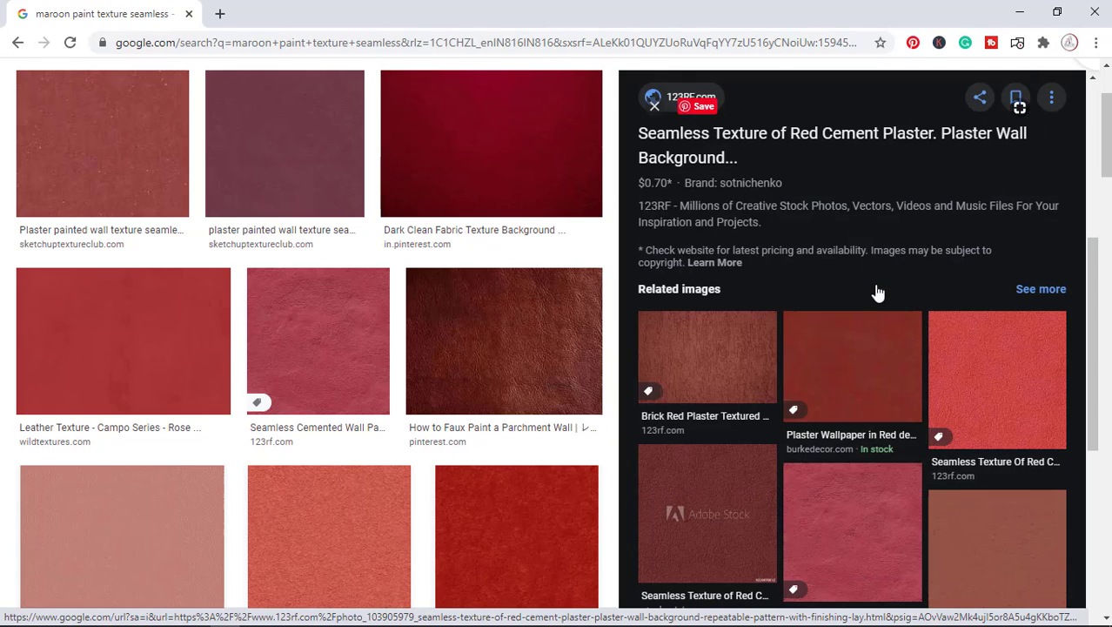
scroll(878, 293, "down", 4)
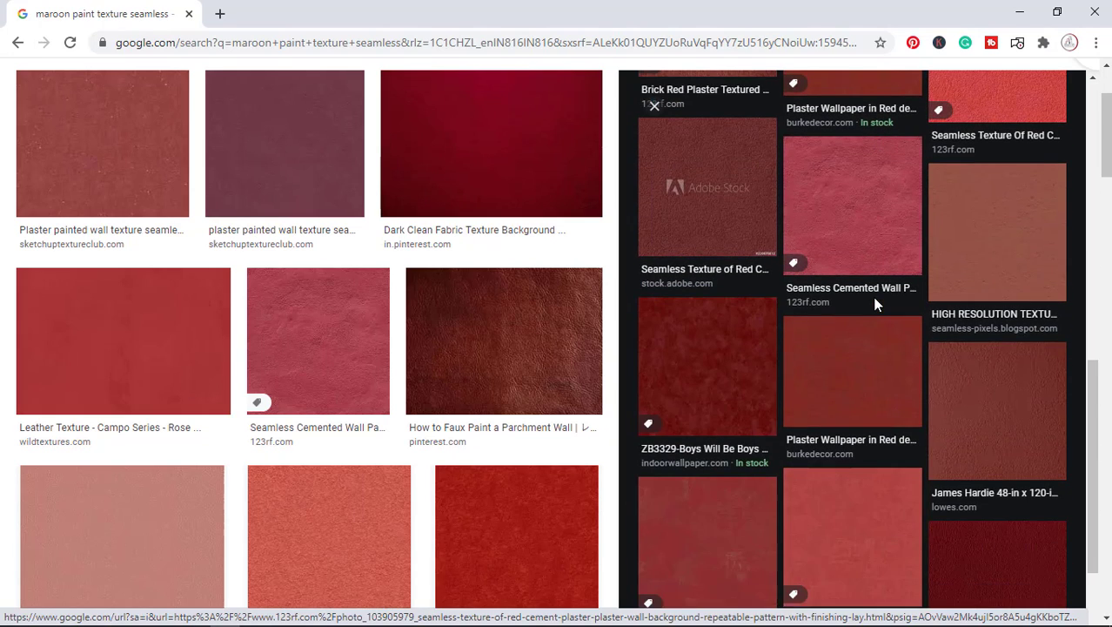
scroll(876, 301, "down", 4)
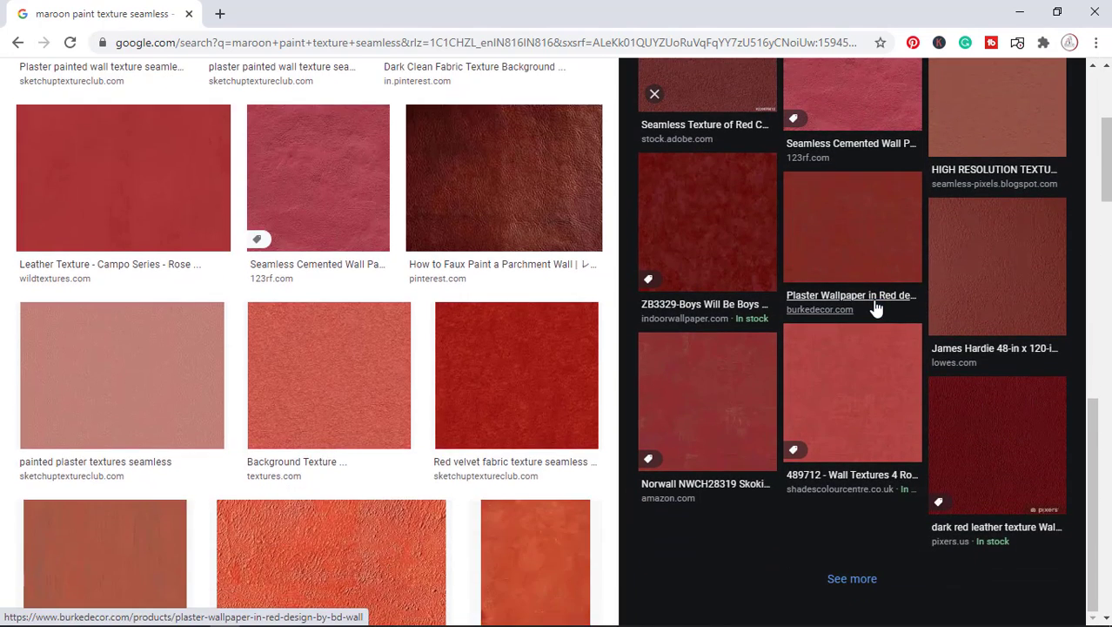
scroll(862, 309, "up", 10)
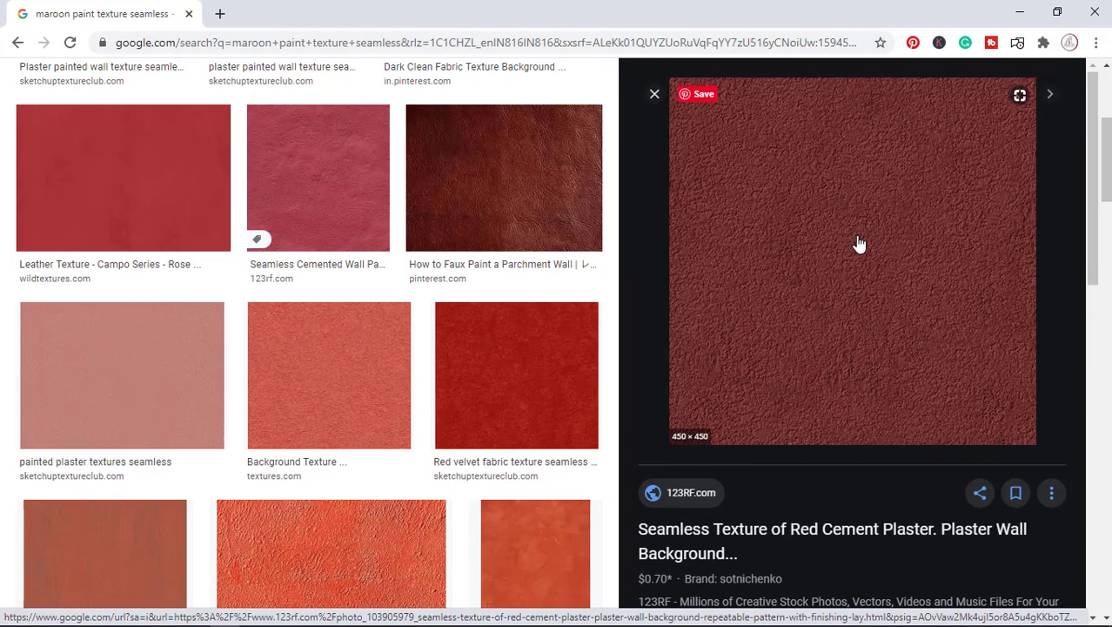
Save the red cement plaster image as Maroon paint in the Paint folder inside Textures
right_click(771, 188)
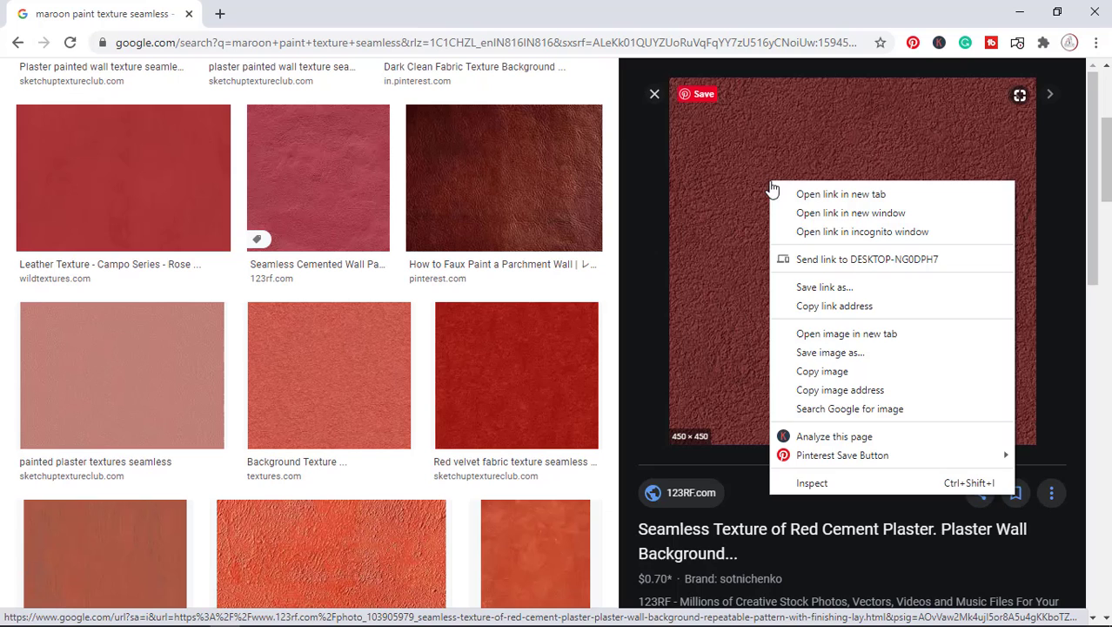
left_click(823, 353)
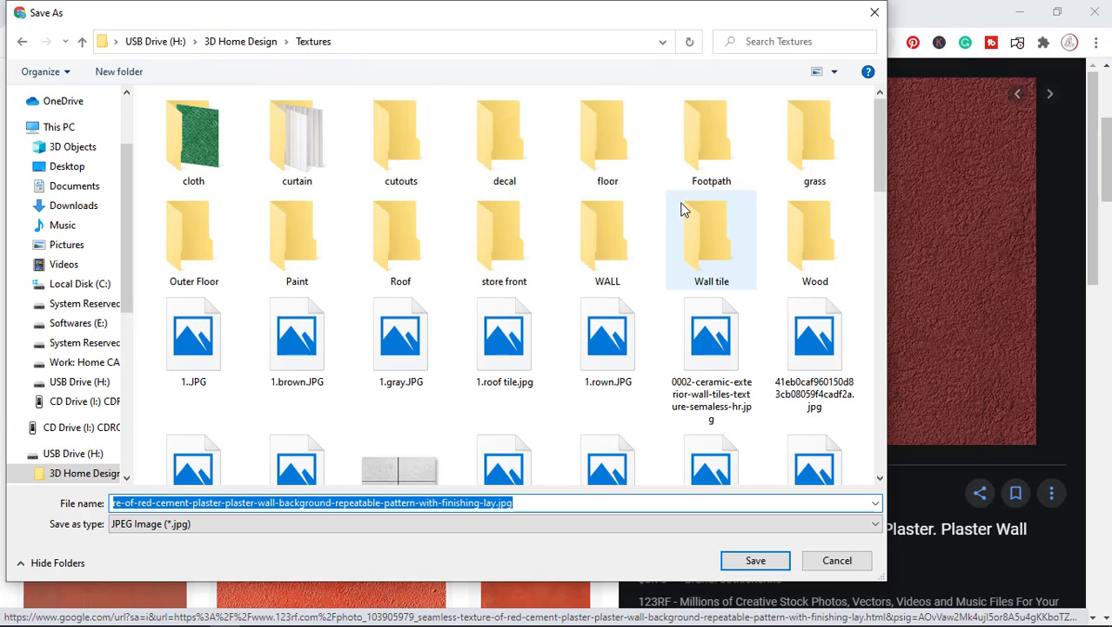
double_click(255, 253)
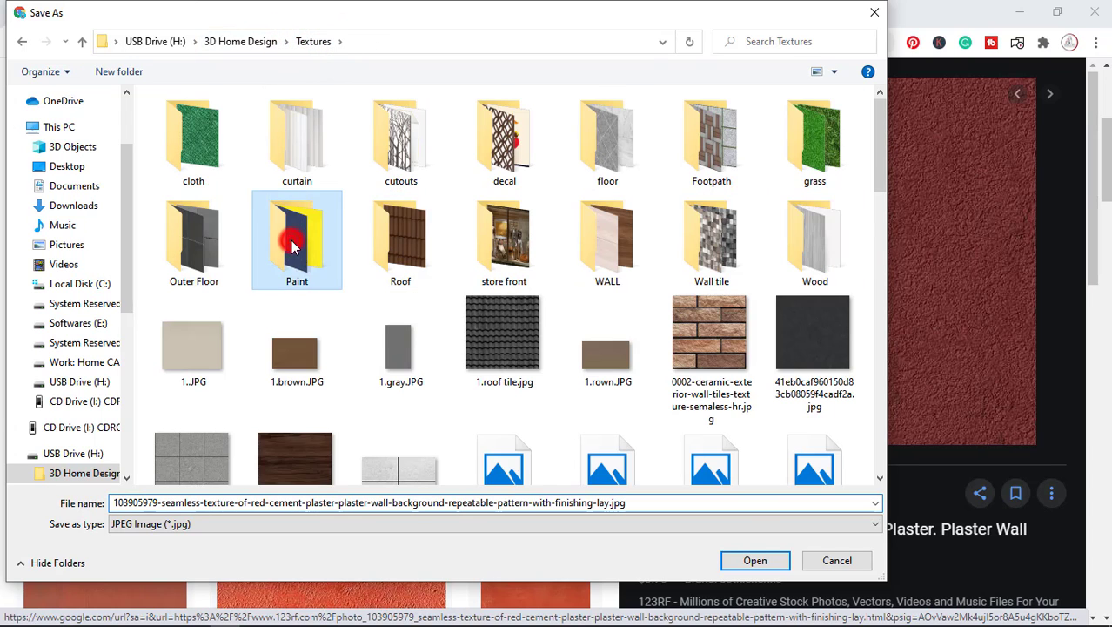
left_click(651, 501)
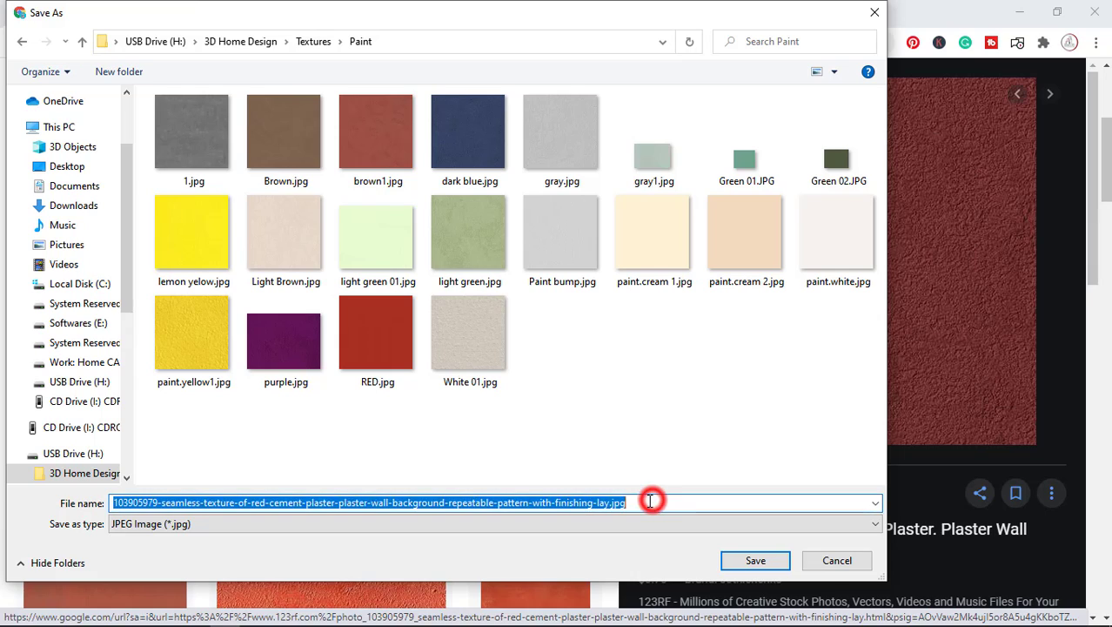
type("mA")
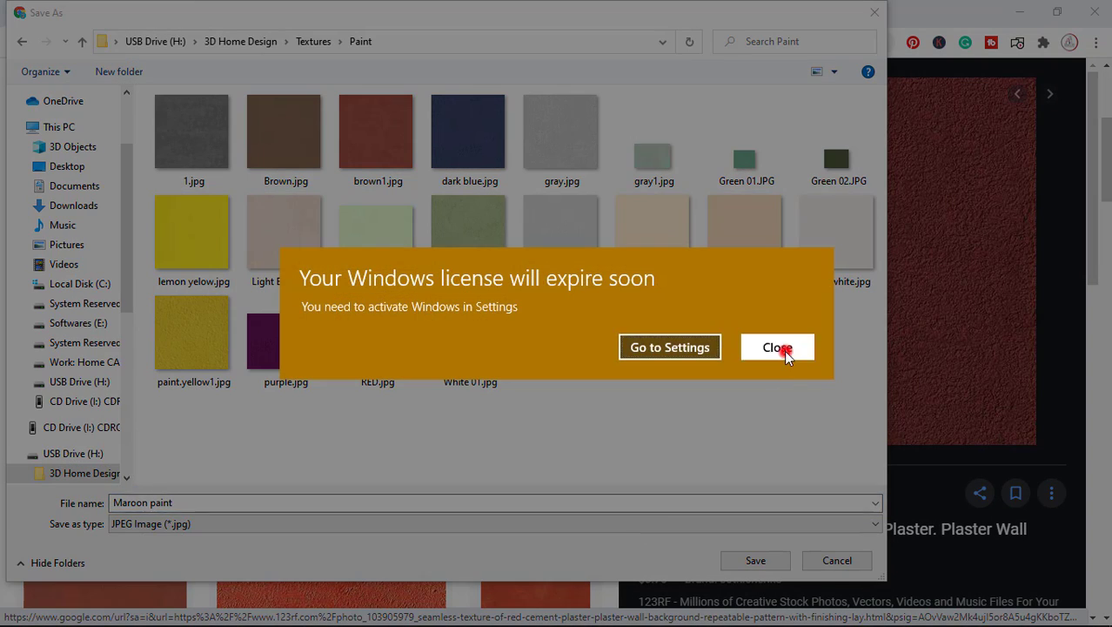
left_click(784, 348)
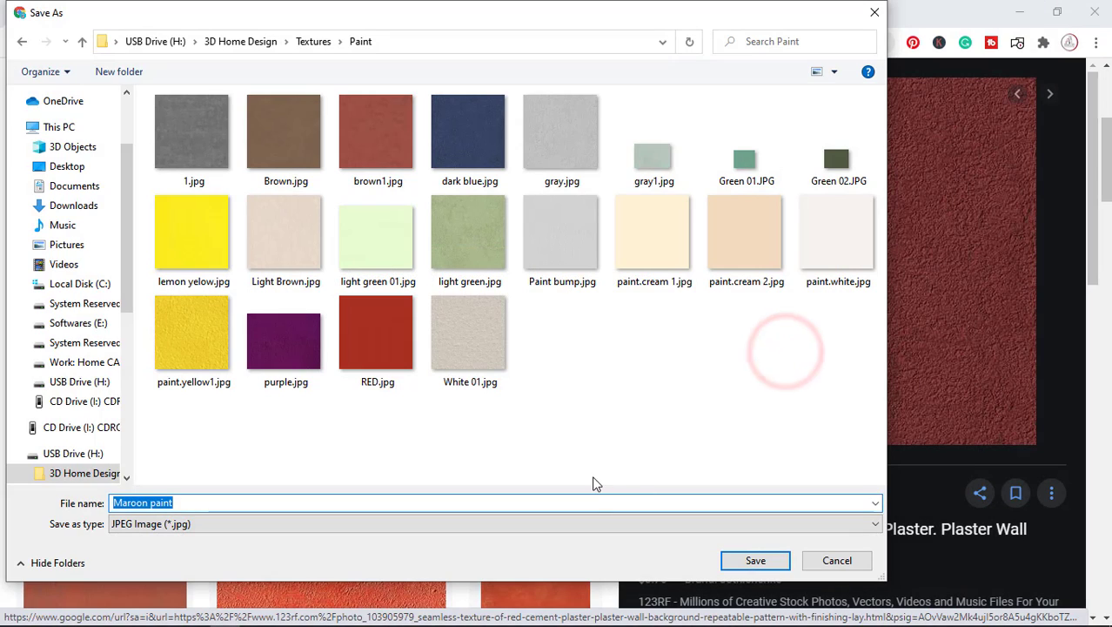
left_click(754, 560)
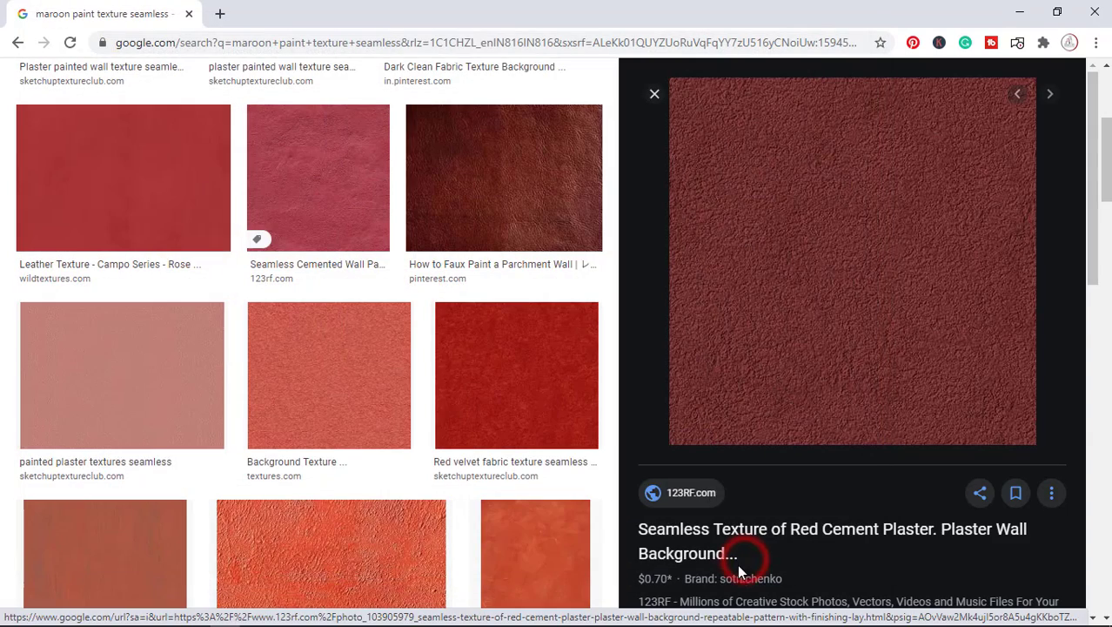
Switch back to Revit and refresh the image selection by leaving and reopening the Paint folder
left_click(1019, 12)
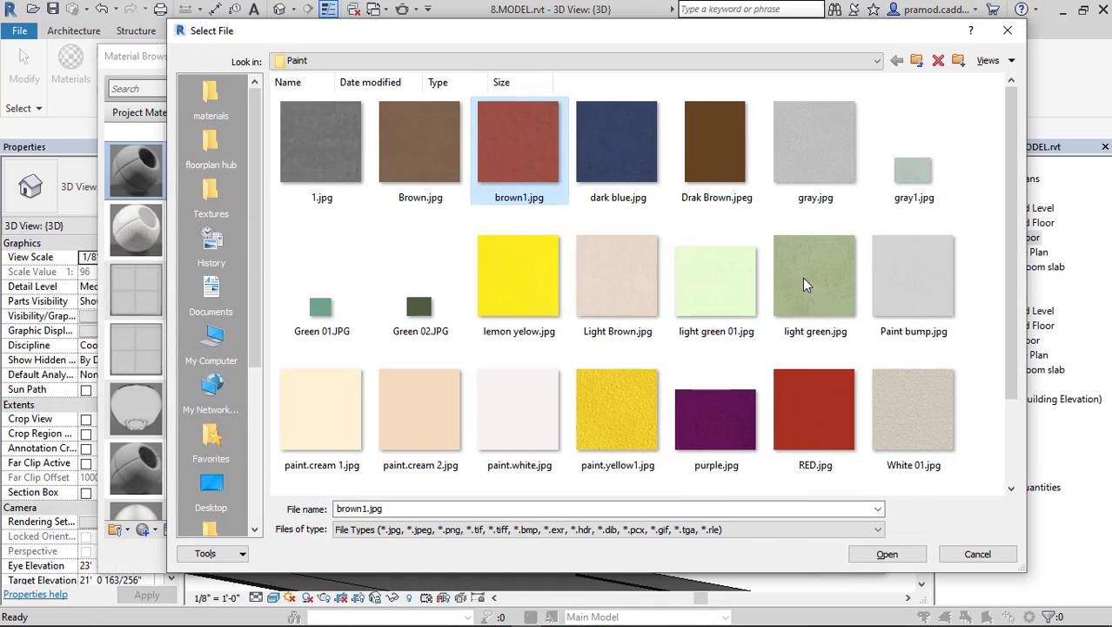
left_click(914, 60)
left_click(807, 133)
double_click(807, 132)
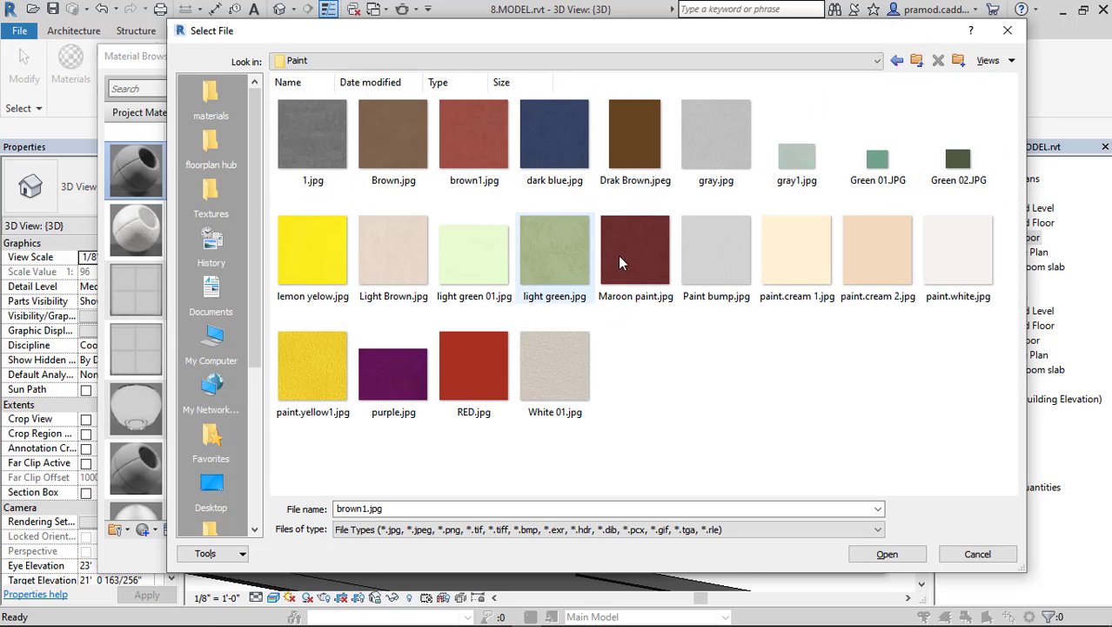
Assign Maroon paint.jpg as the generic appearance image of the 1.MARRON material
left_click(635, 254)
left_click(887, 555)
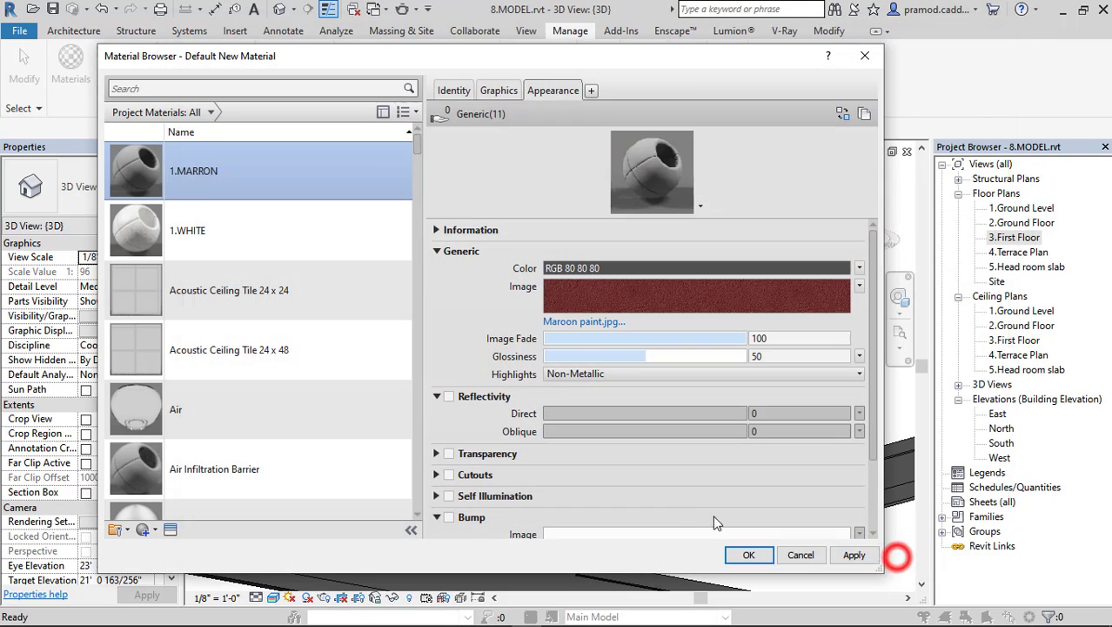
mouse_move(610, 311)
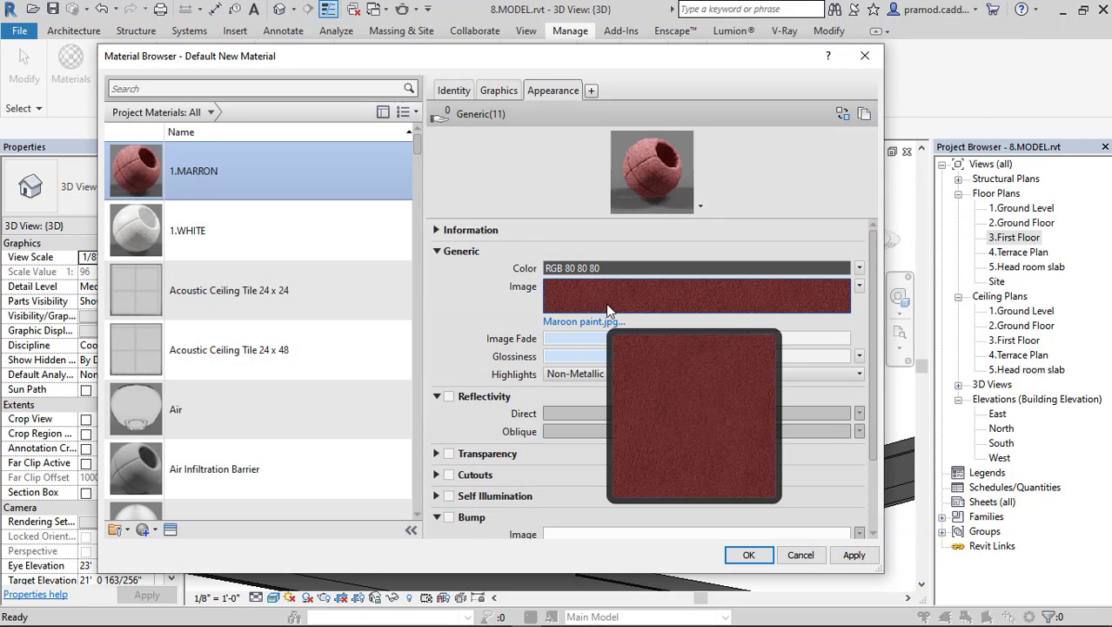
Turn on reflectivity for 1.MARRON with Direct set to 8, and enable bump using the 1.jpg image
left_click(447, 397)
double_click(790, 416)
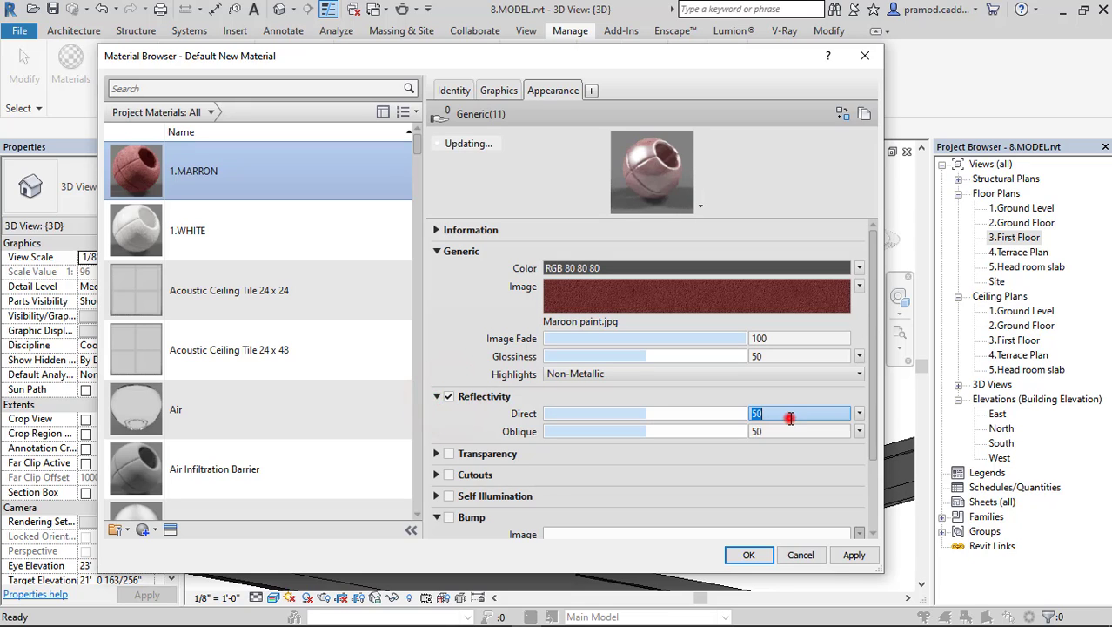
type("8")
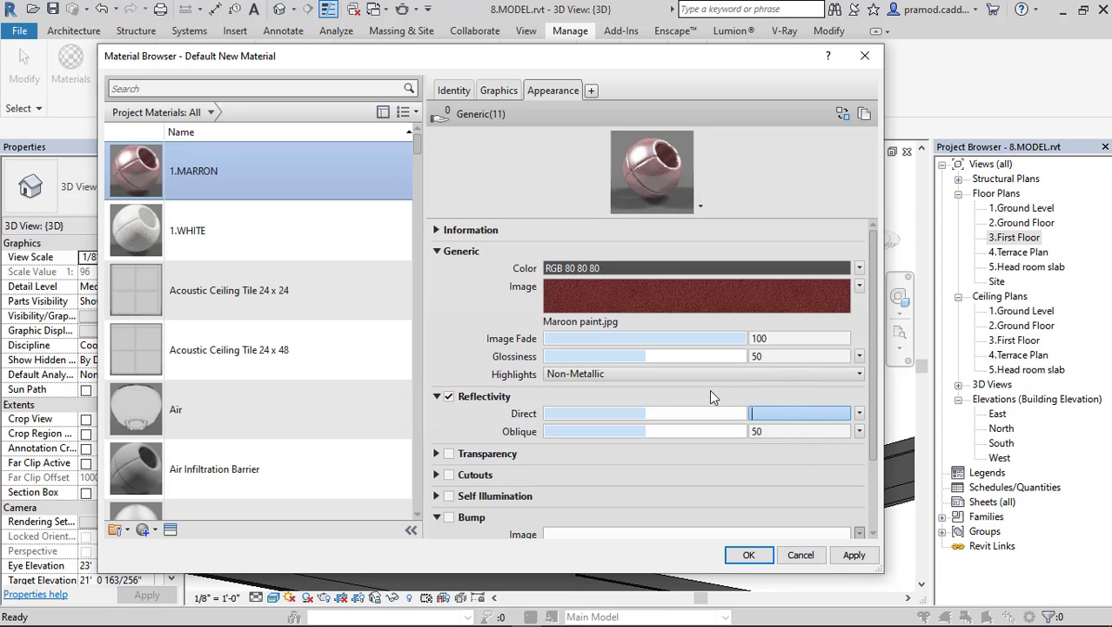
left_click(459, 307)
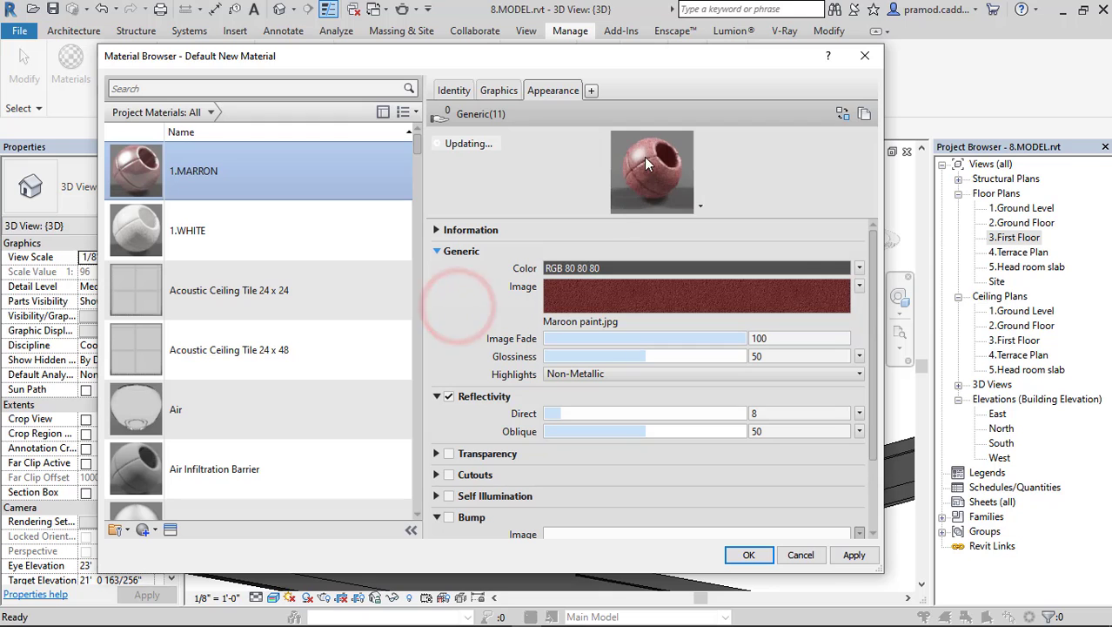
left_click(448, 519)
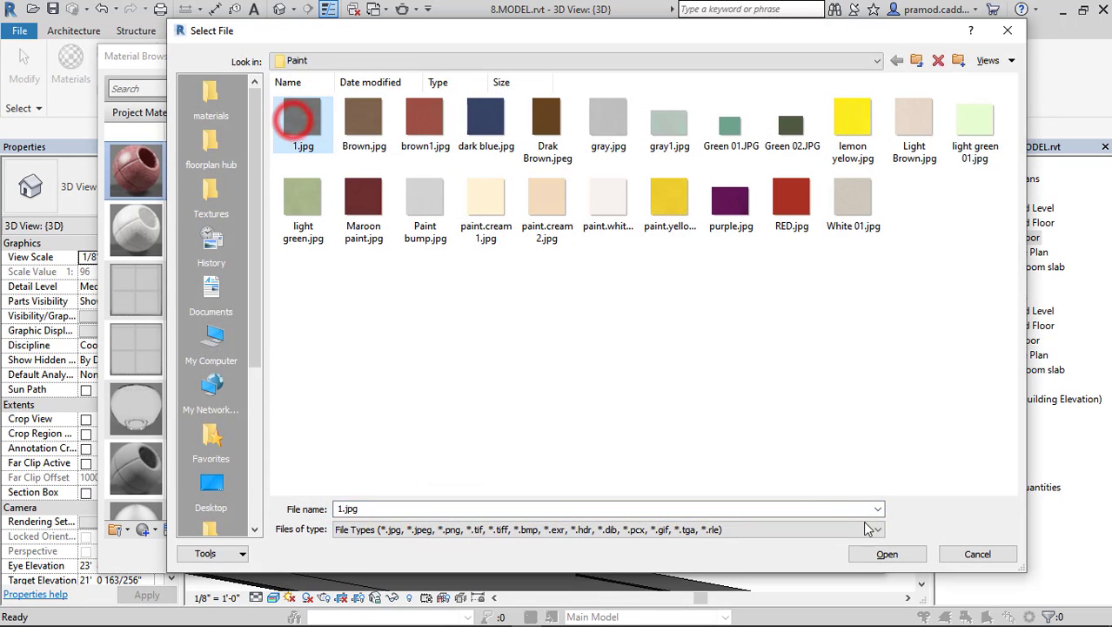
left_click(870, 553)
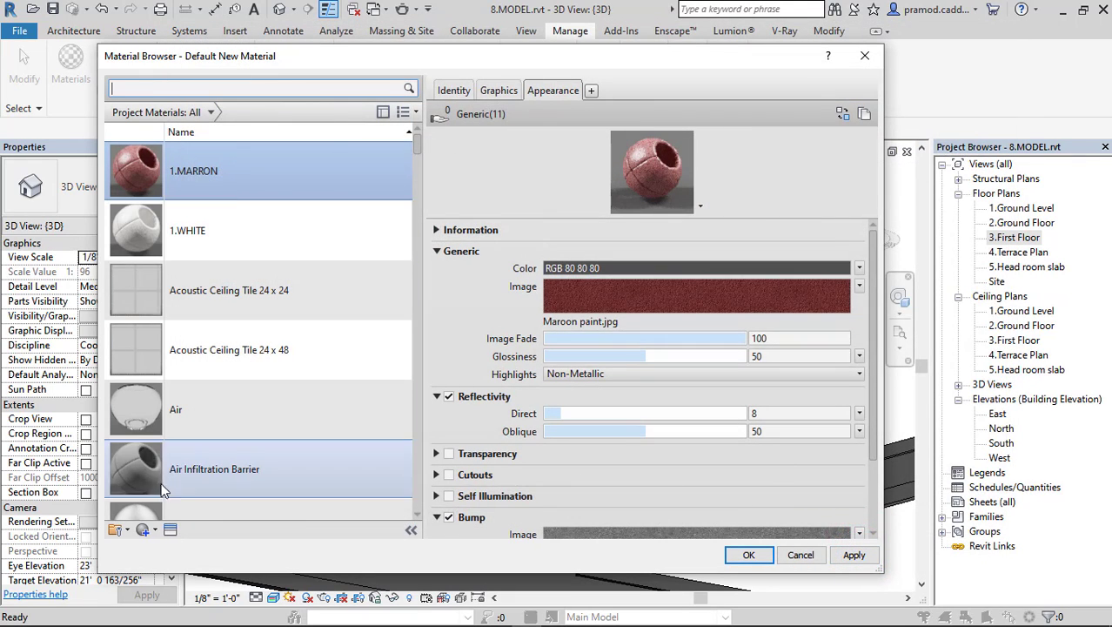
Create a new material named 1.gray and turn on Use Render Appearance for its shading
scroll(244, 470, "down", 1)
left_click(161, 545)
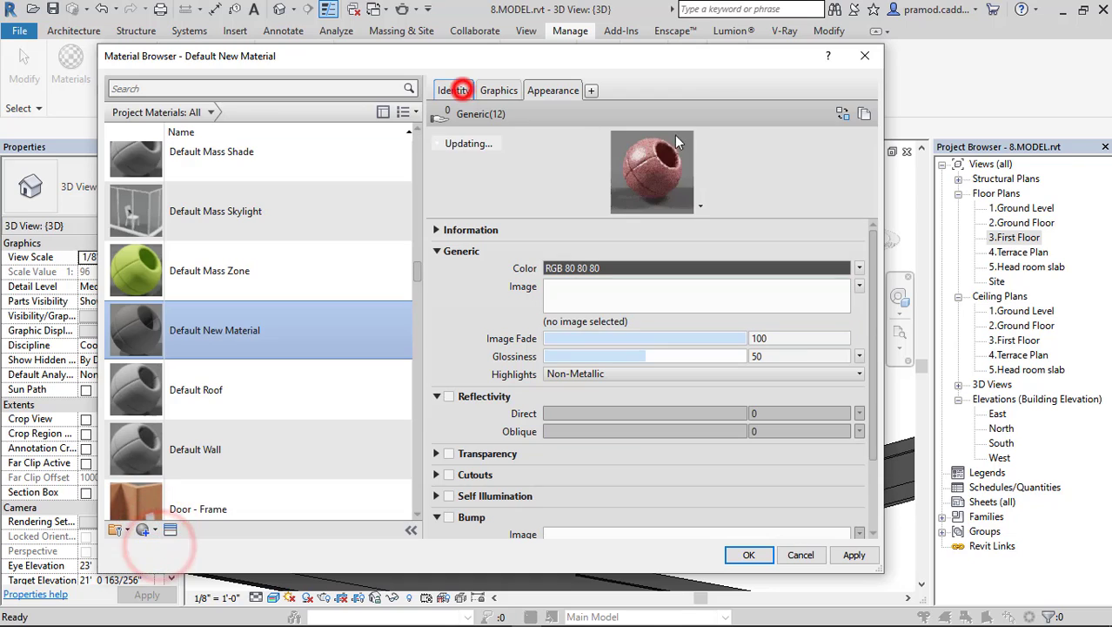
left_click(447, 86)
left_click(691, 113)
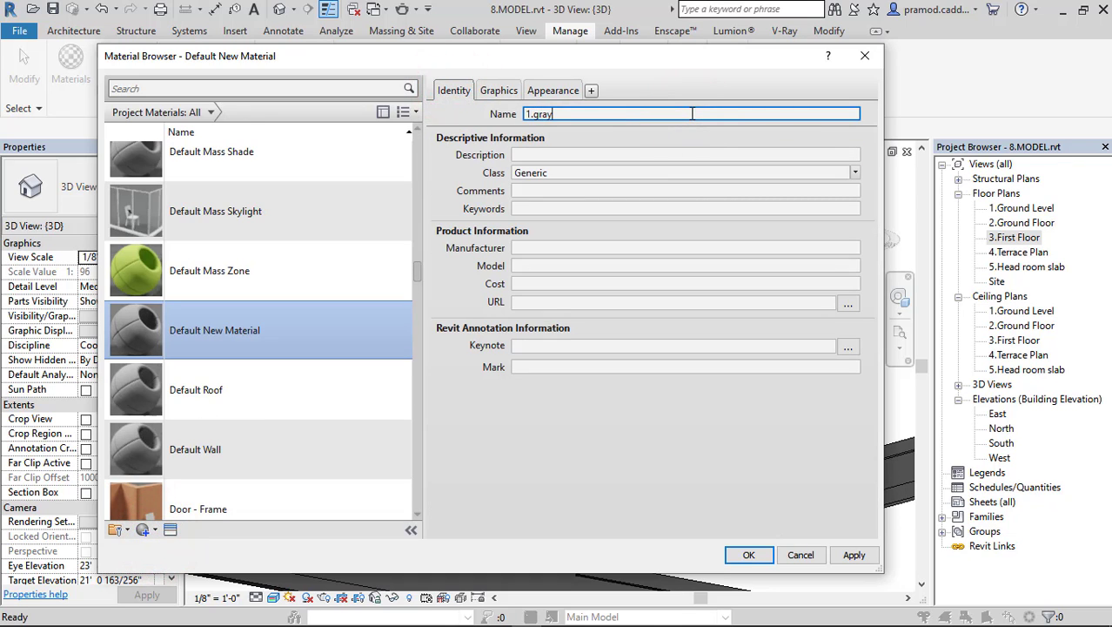
left_click(507, 91)
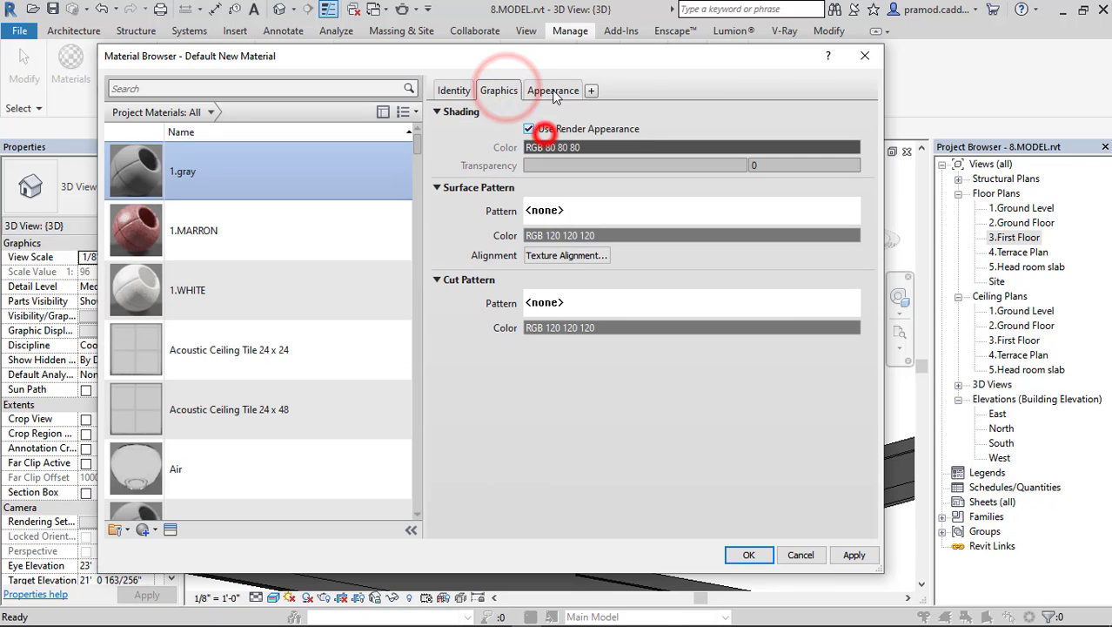
Assign 1.jpg from the Paint folder as the generic appearance image of the 1.gray material
left_click(552, 90)
left_click(663, 298)
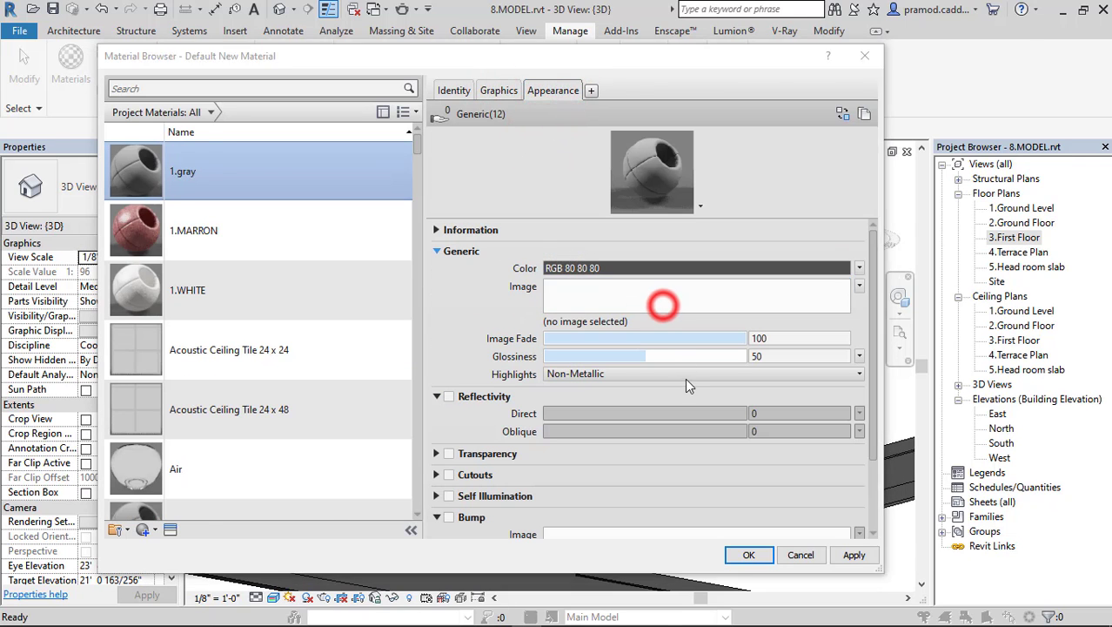
scroll(466, 233, "up", 2, "ctrl")
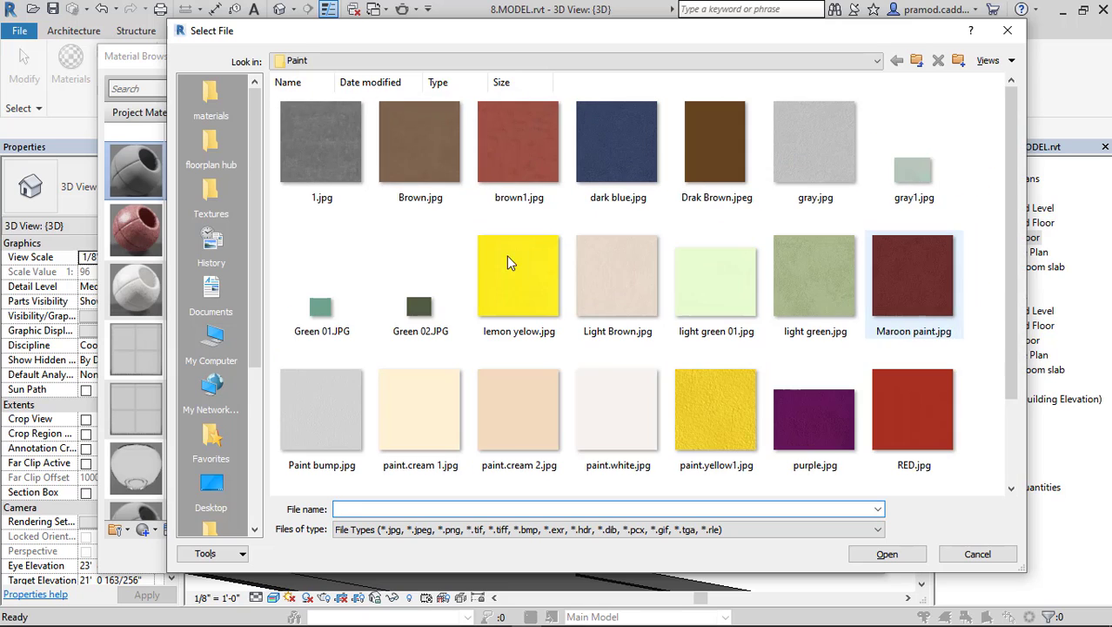
left_click(331, 159)
left_click(866, 171)
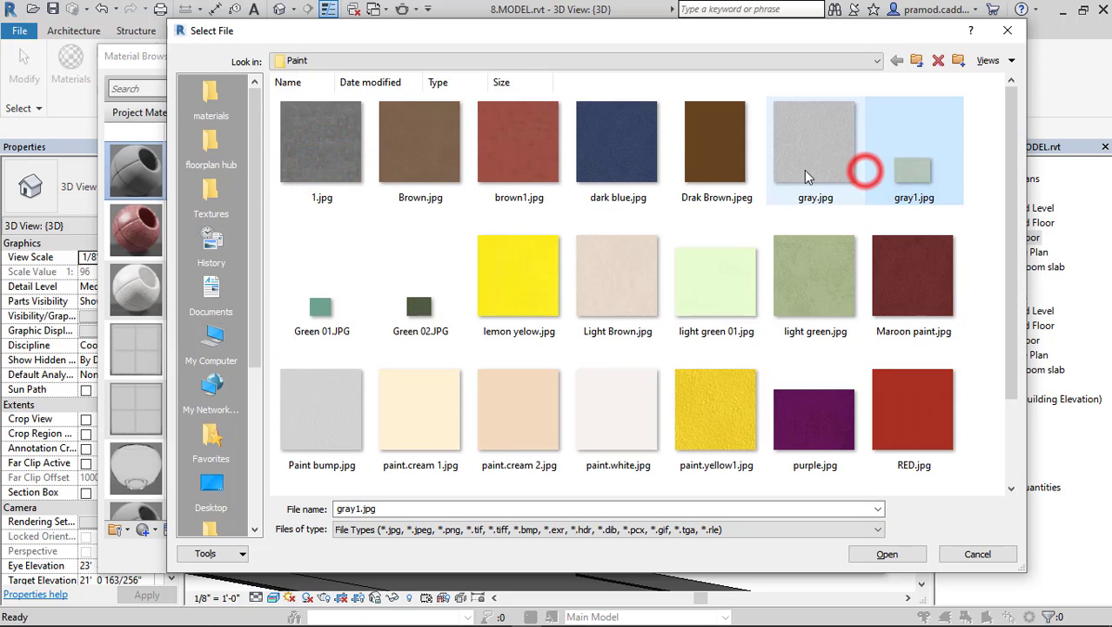
left_click(364, 163)
left_click(886, 554)
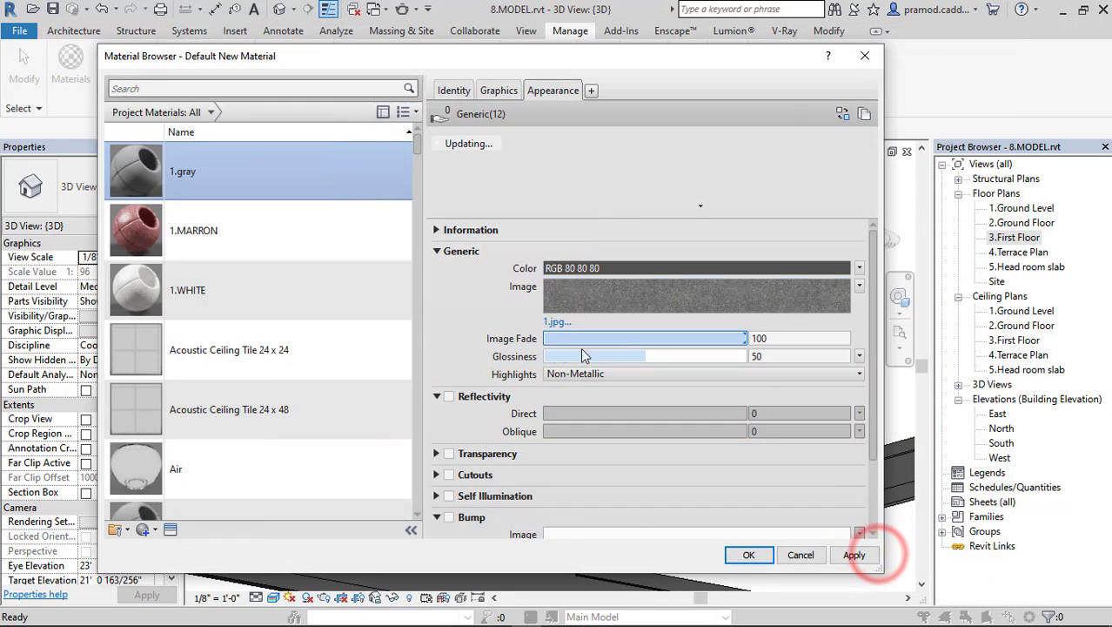
Enable reflectivity with Direct 8 and bump with 1.jpg for 1.gray, and apply and save the materials
left_click(448, 397)
left_click(778, 414)
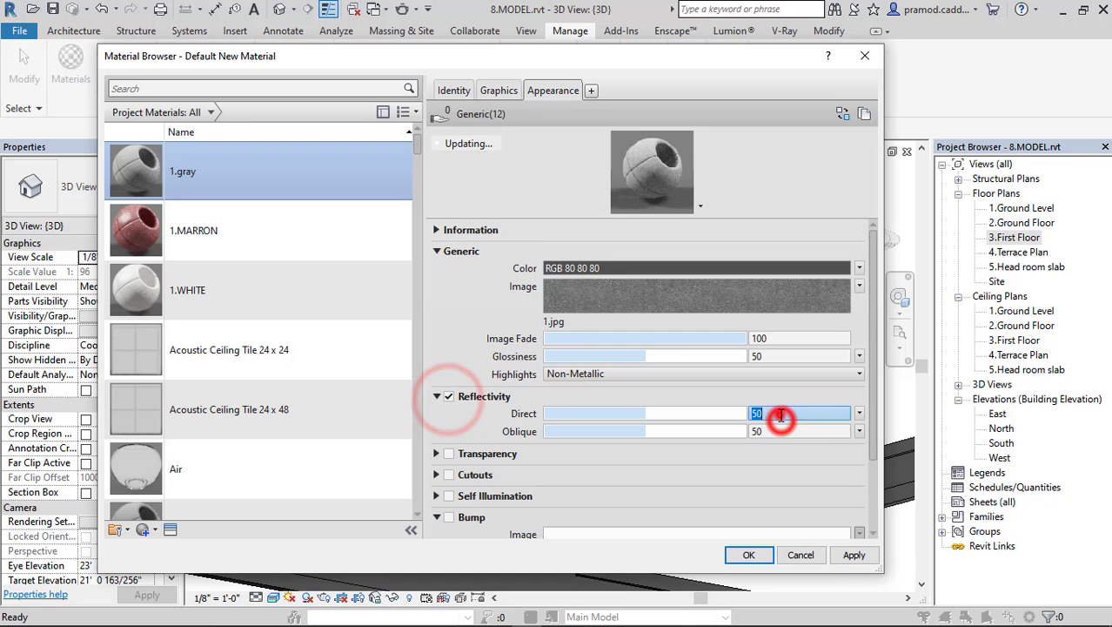
type("8")
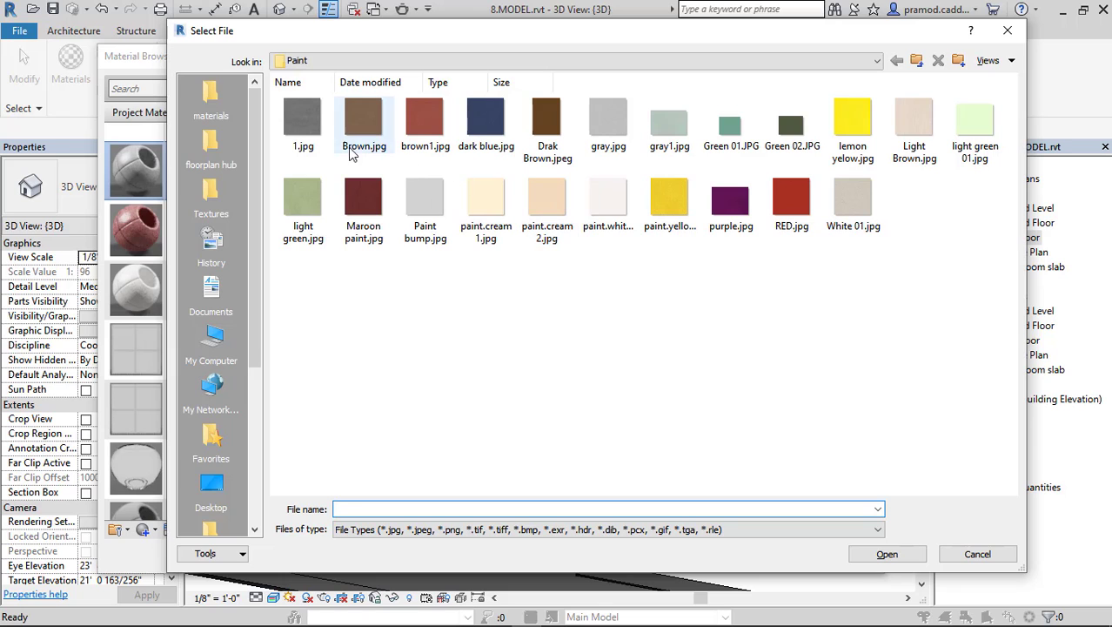
left_click(292, 139)
left_click(884, 553)
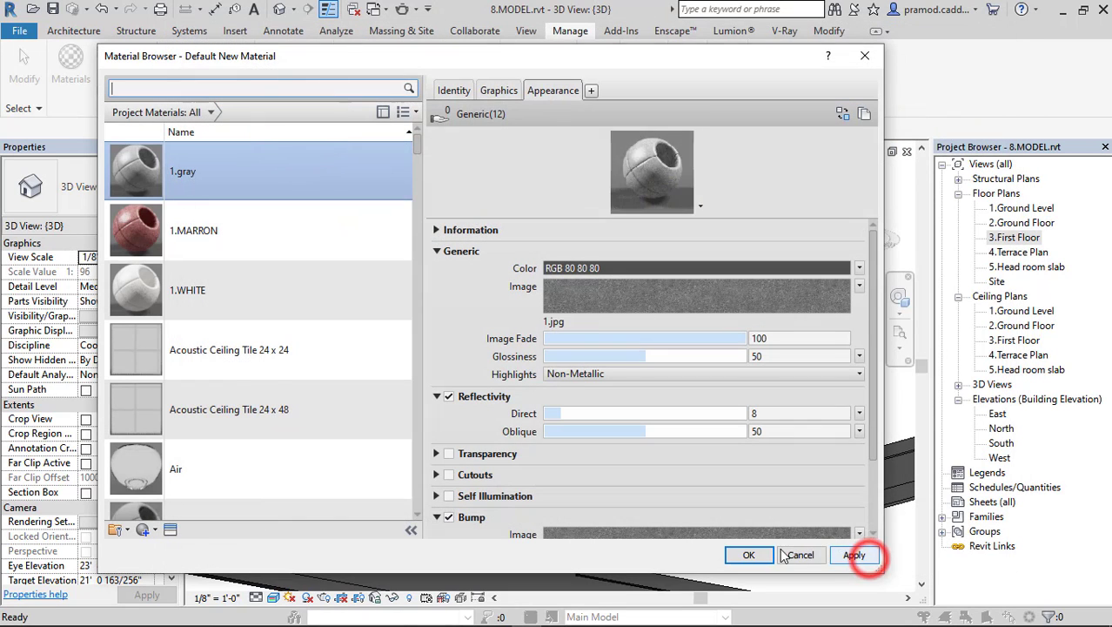
left_click(748, 555)
Set the structure layer material of the Generic - 9" wall type to 1.WHITE, starting from the ground-floor side wall
left_click(285, 245)
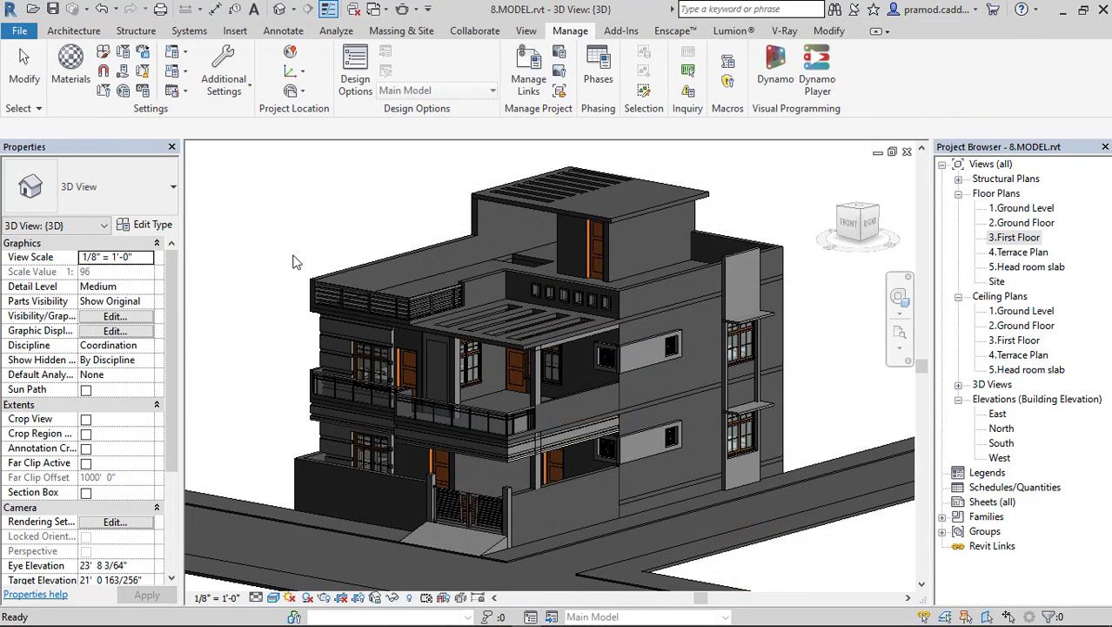
scroll(616, 388, "up", 5)
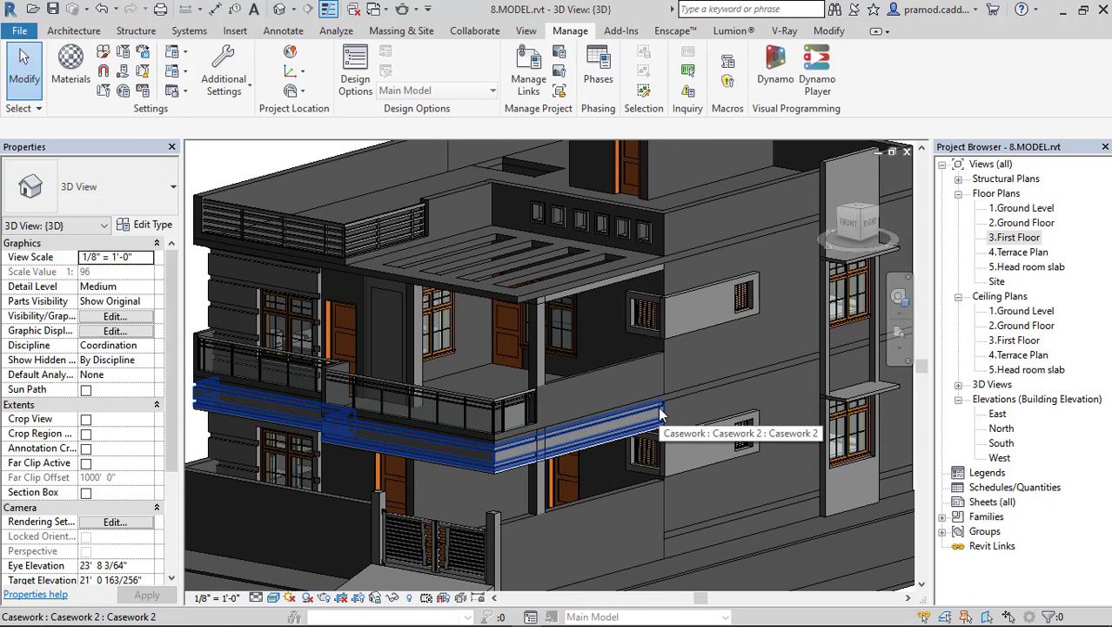
left_click(749, 482)
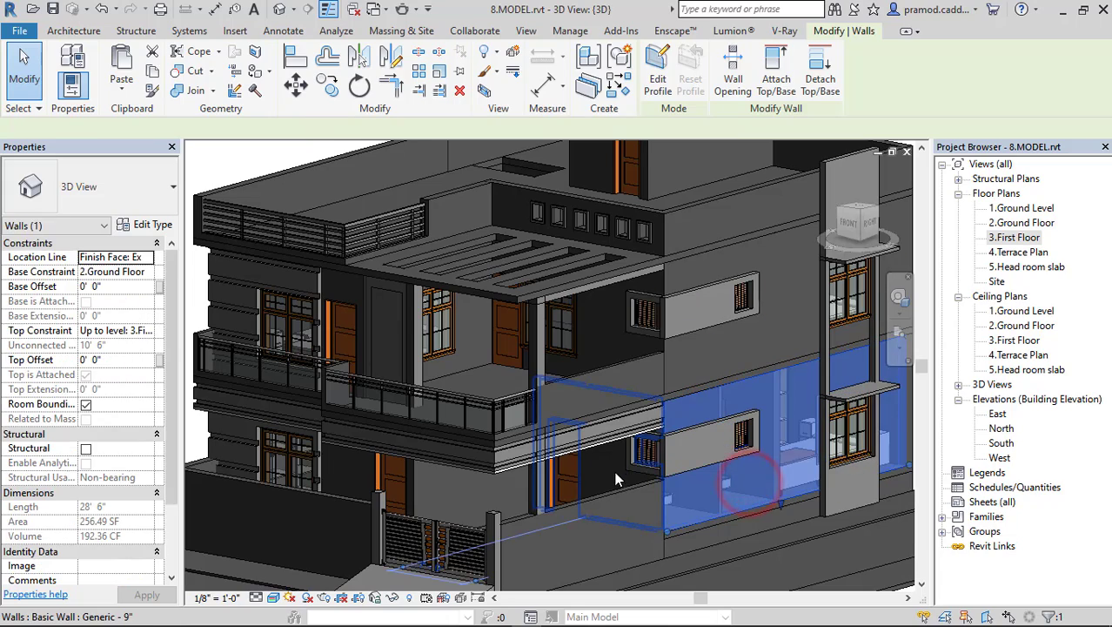
middle_click_drag(642, 468, 647, 464)
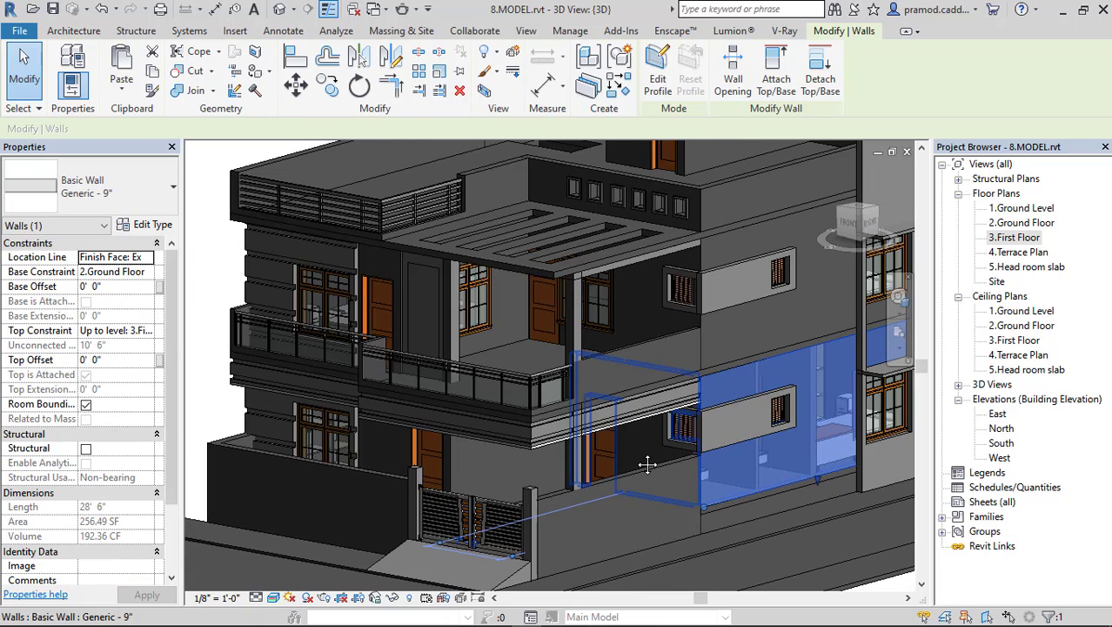
left_click(139, 226)
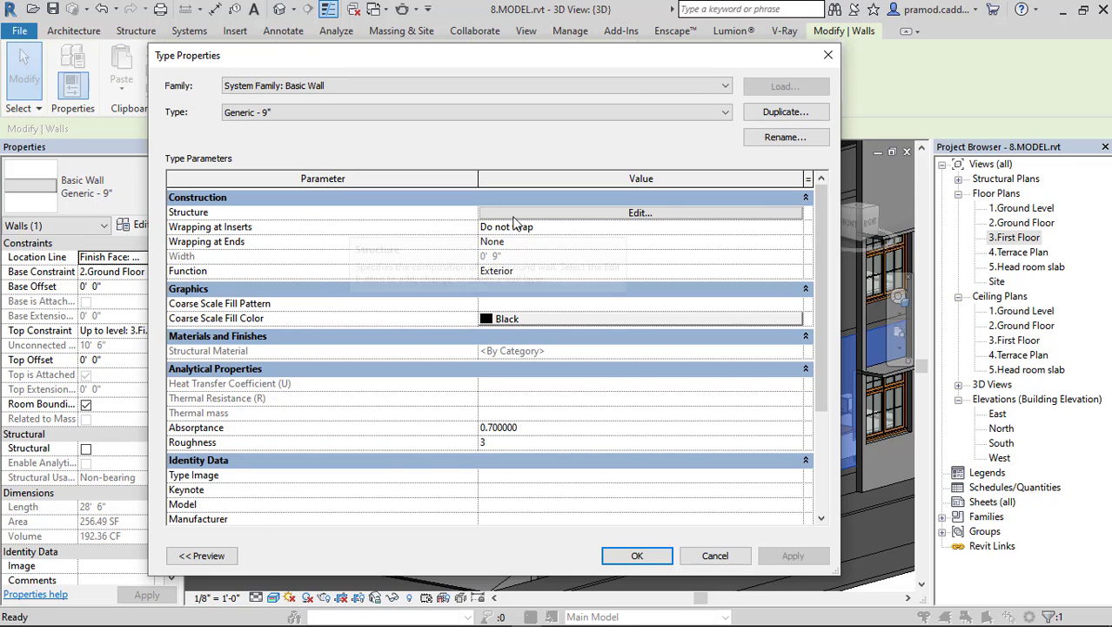
left_click(633, 214)
left_click(484, 210)
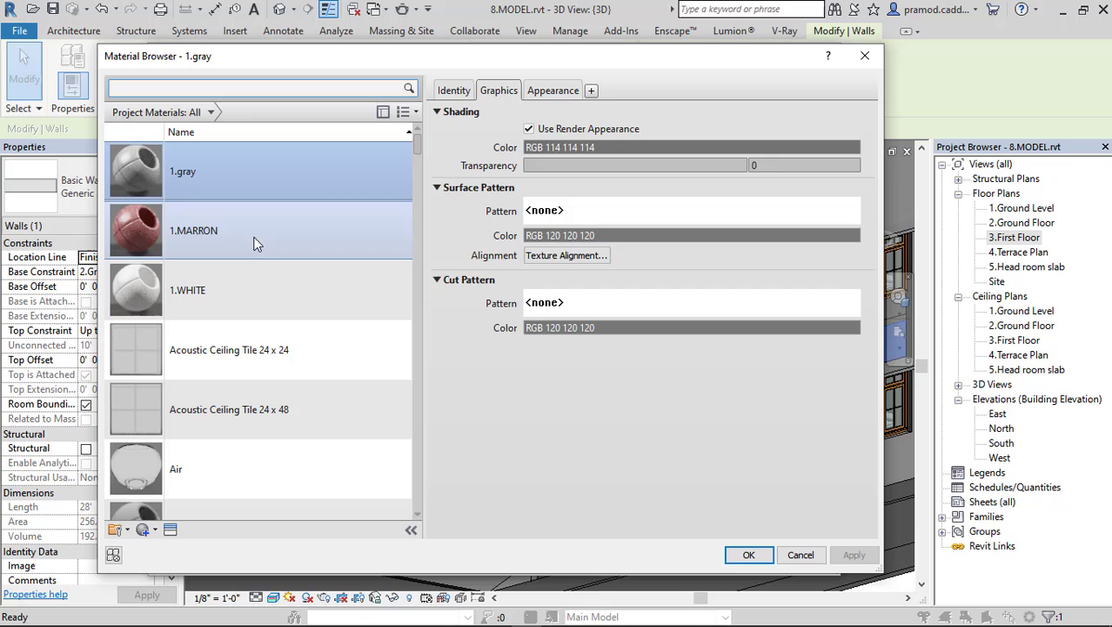
left_click(236, 281)
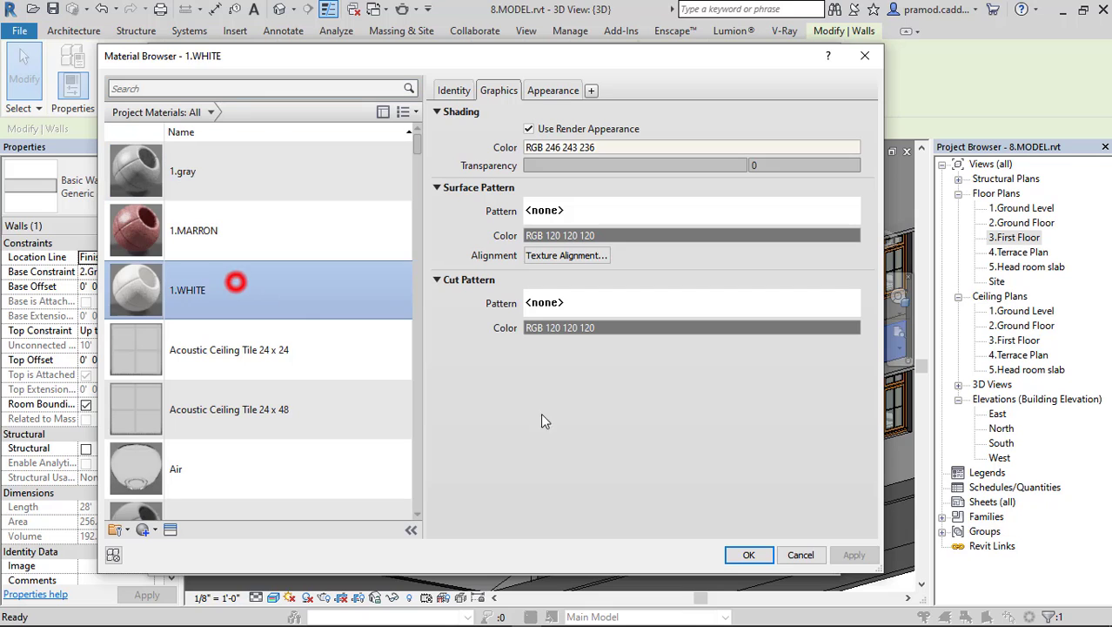
left_click(738, 554)
left_click(619, 555)
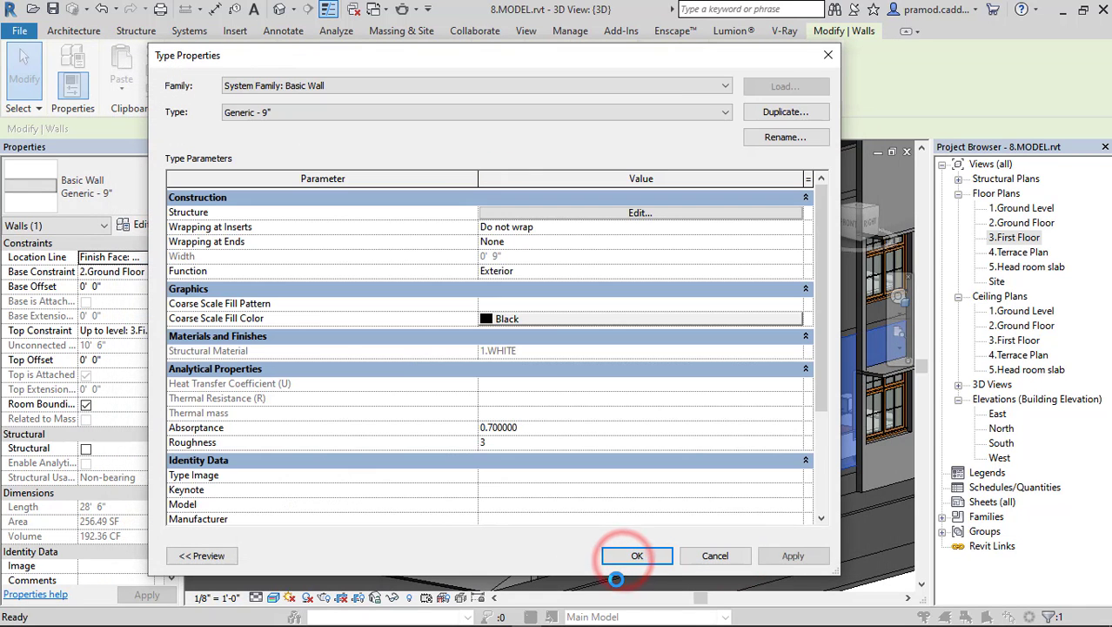
Switch the selected wall to the Generic - 4.5" type, set its structure layer material to 1.WHITE and confirm
left_click(521, 112)
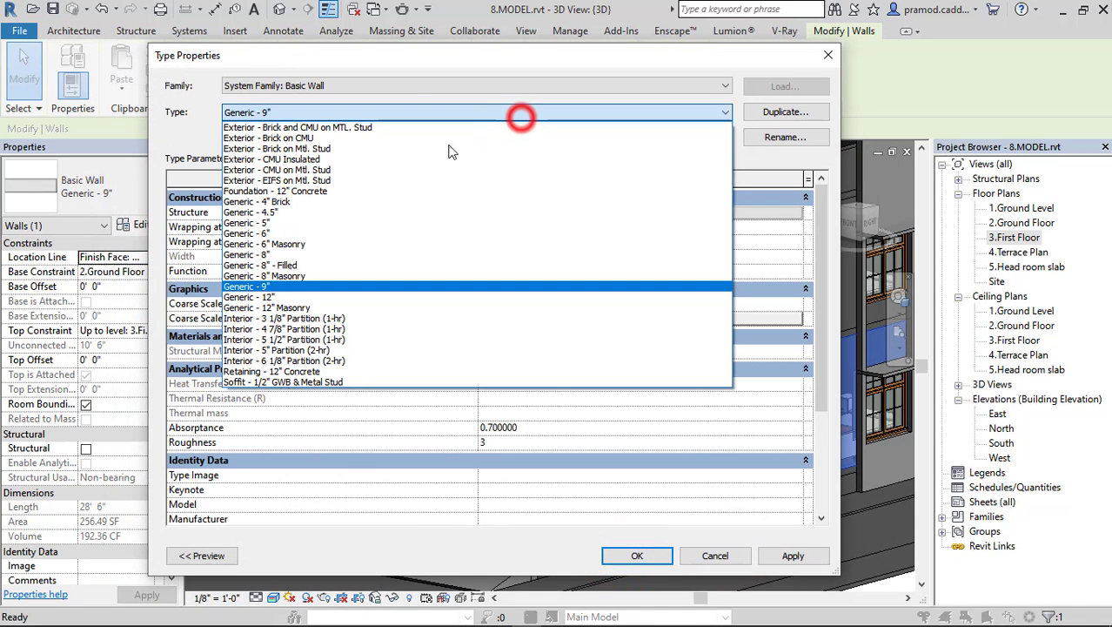
left_click(294, 211)
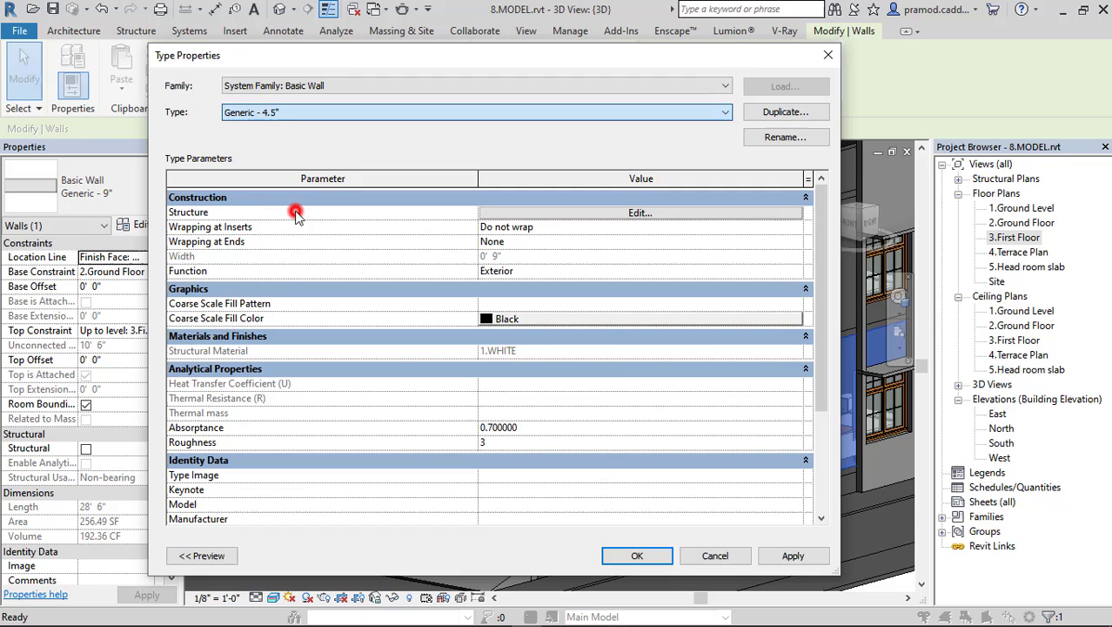
left_click(595, 215)
left_click(417, 210)
left_click(484, 211)
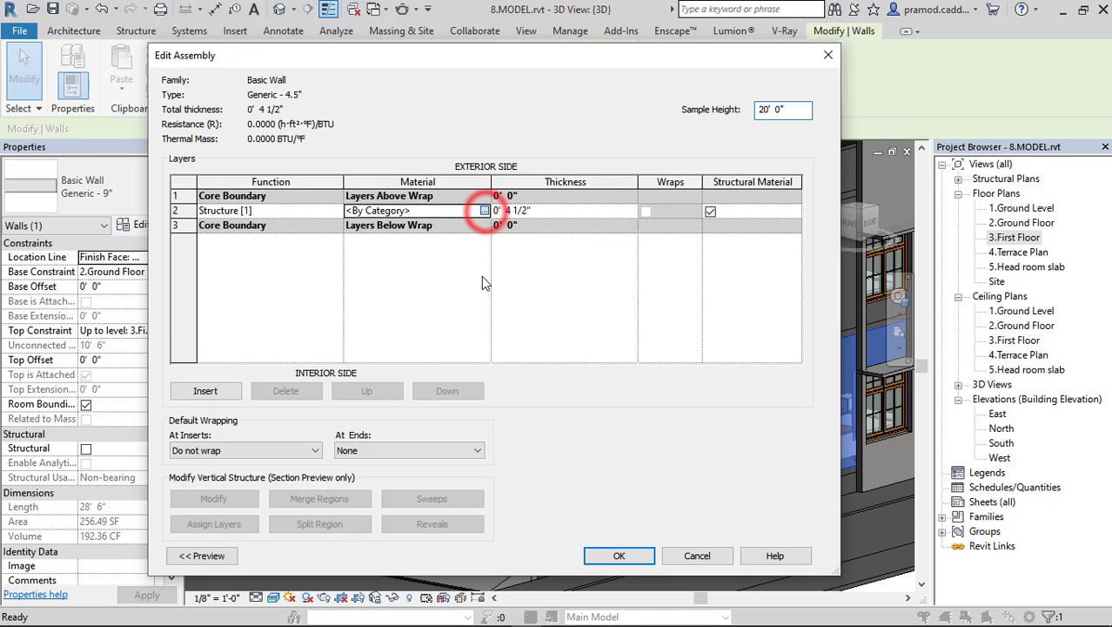
left_click(748, 555)
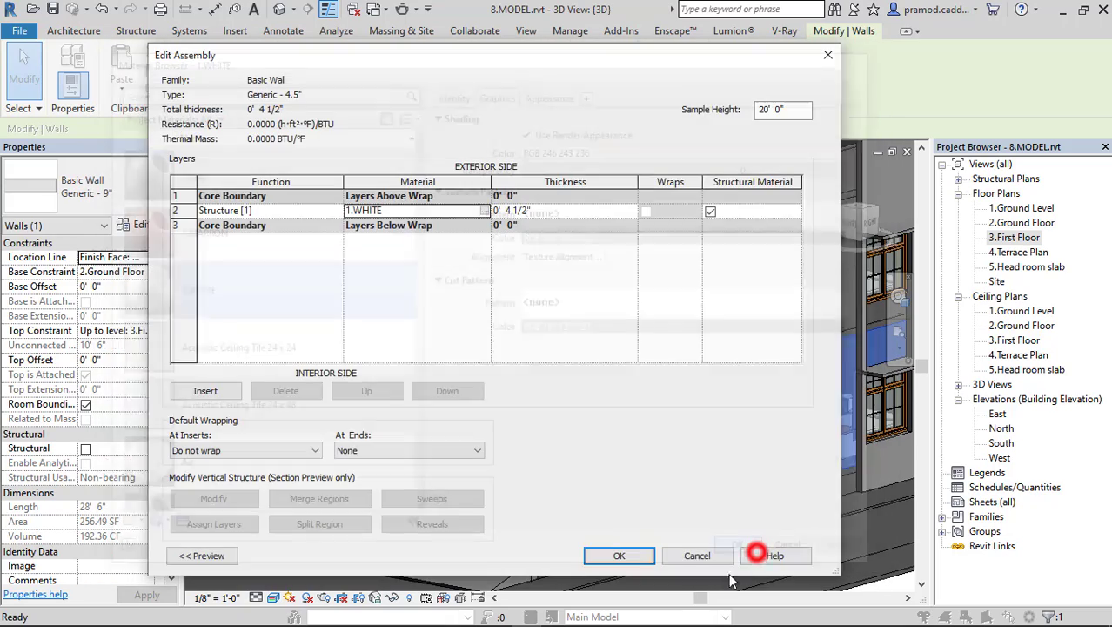
left_click(613, 557)
left_click(615, 557)
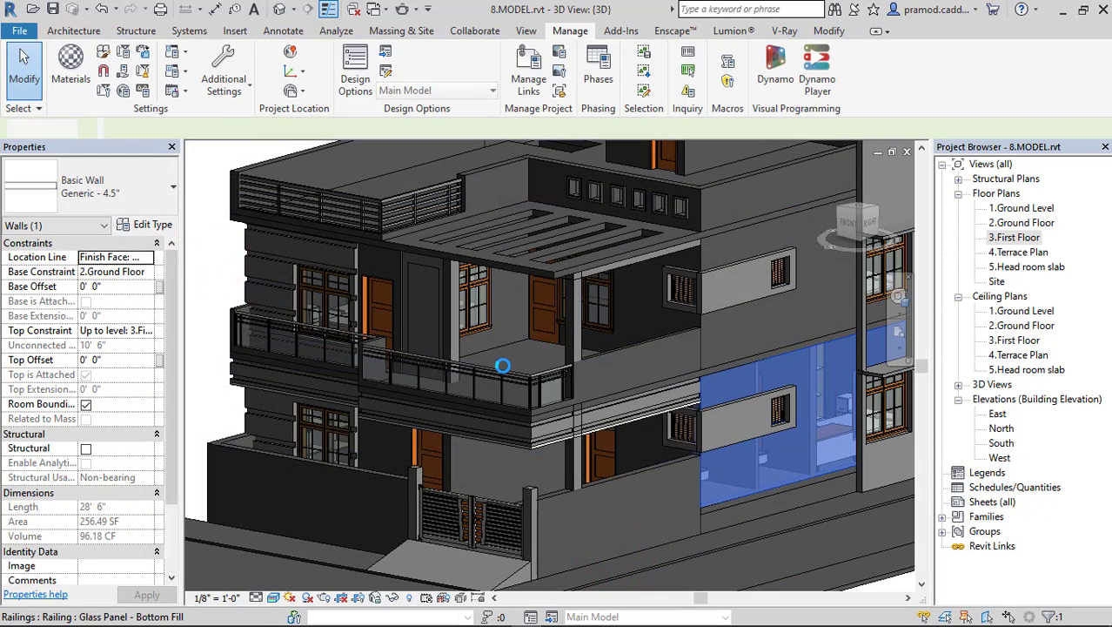
Set the structure layer material of the terrace slab's Generic - 6" floor type to 1.WHITE
scroll(609, 370, "down", 1)
mouse_move(648, 370)
middle_mouse_down("shift")
mouse_move(729, 390)
mouse_move(688, 379)
middle_mouse_up("shift")
left_click(485, 313)
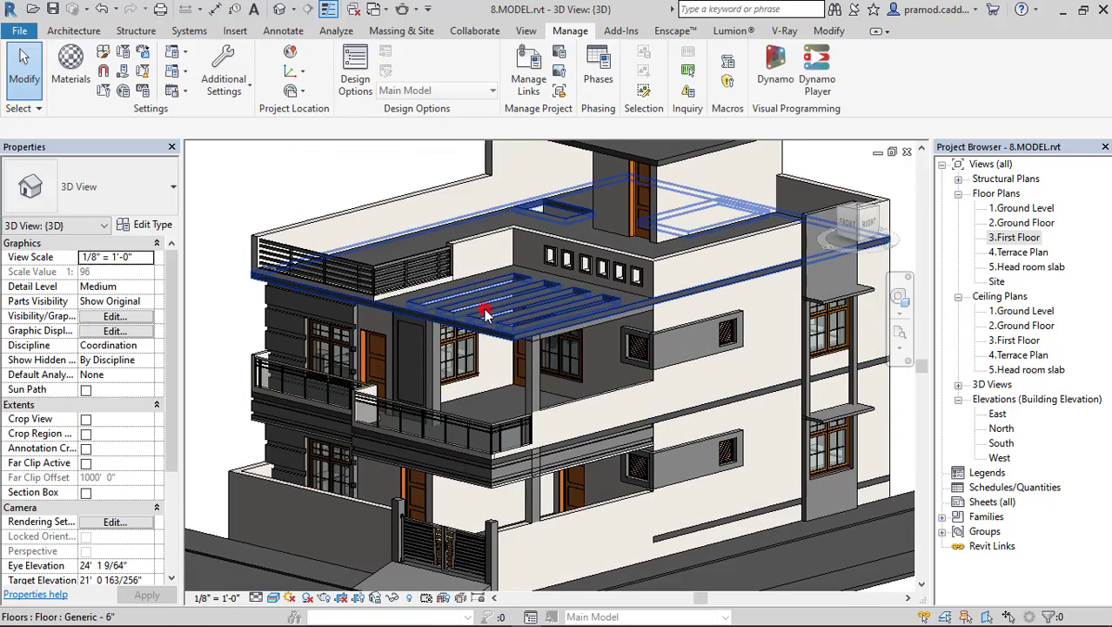
left_click(146, 225)
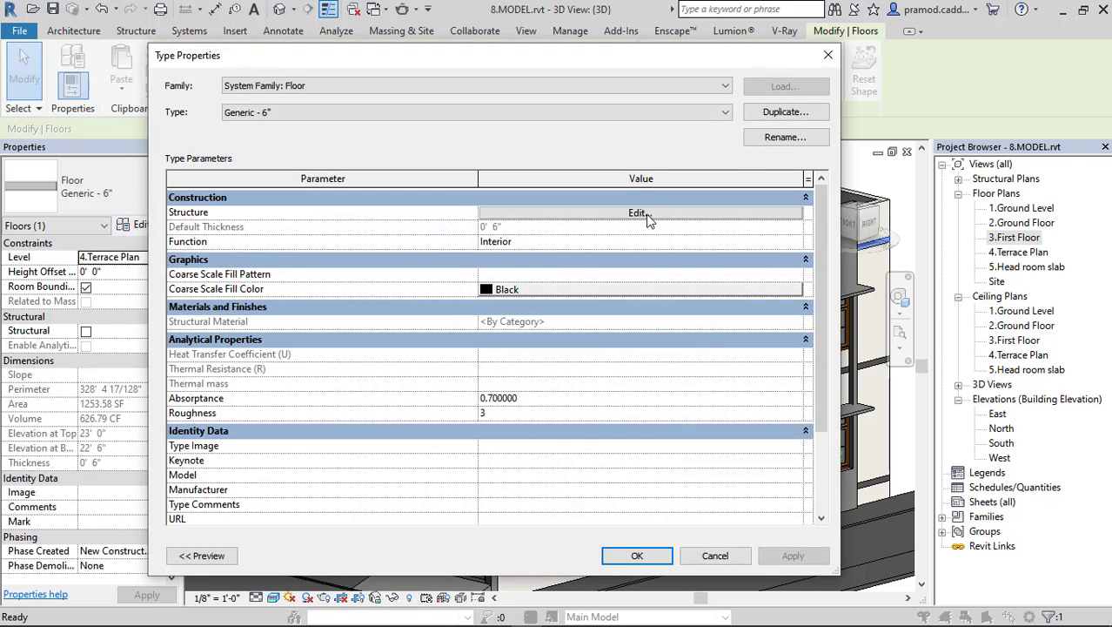
left_click(644, 214)
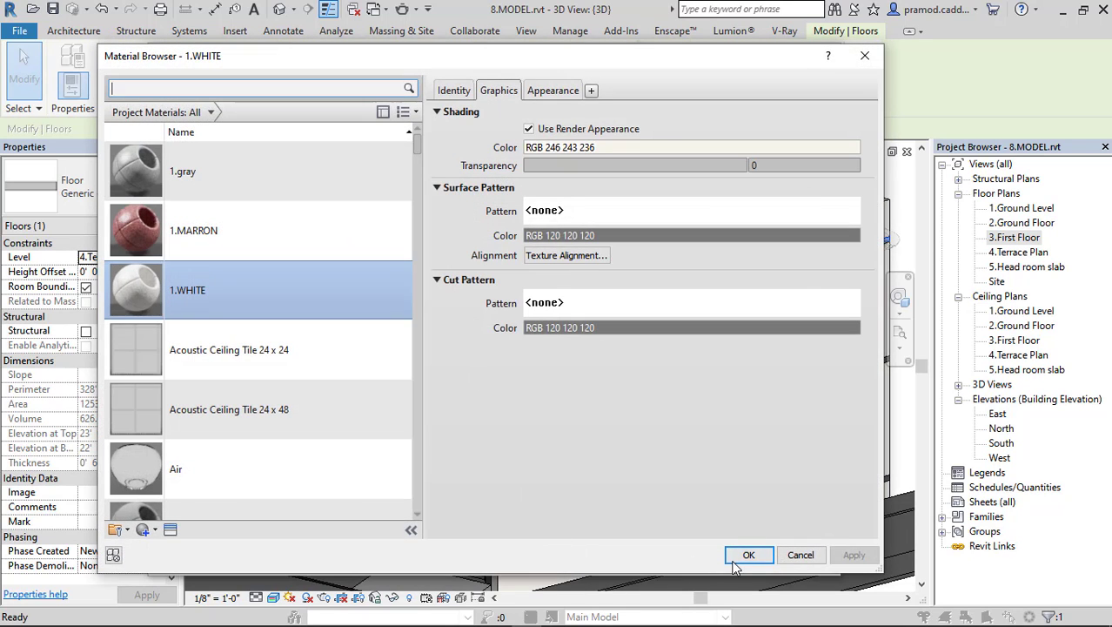
left_click(736, 558)
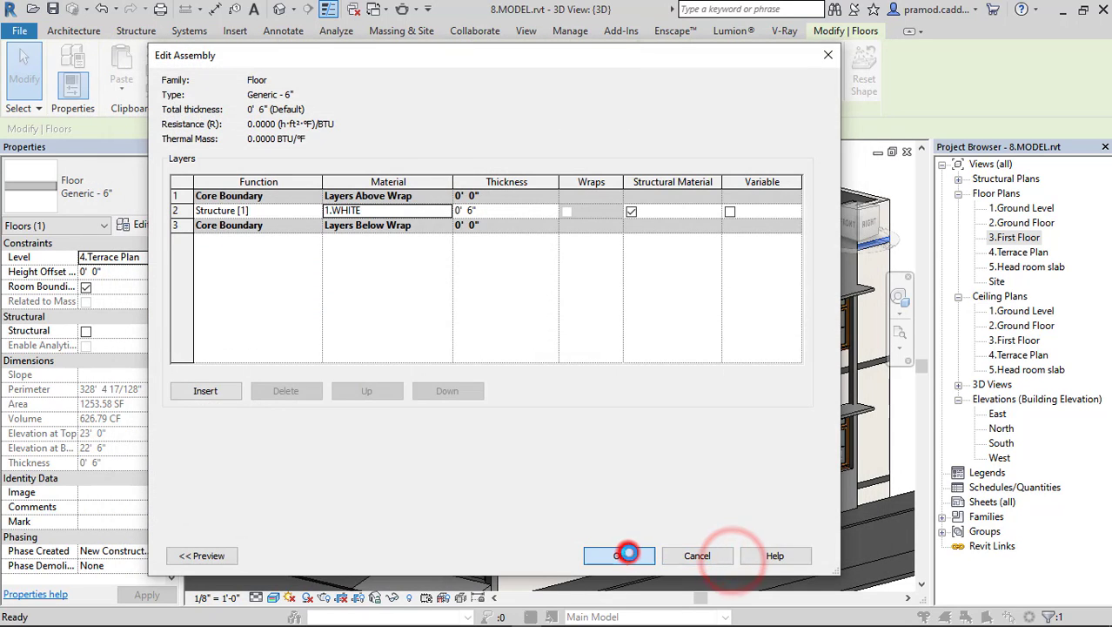
left_click(628, 554)
left_click(638, 557)
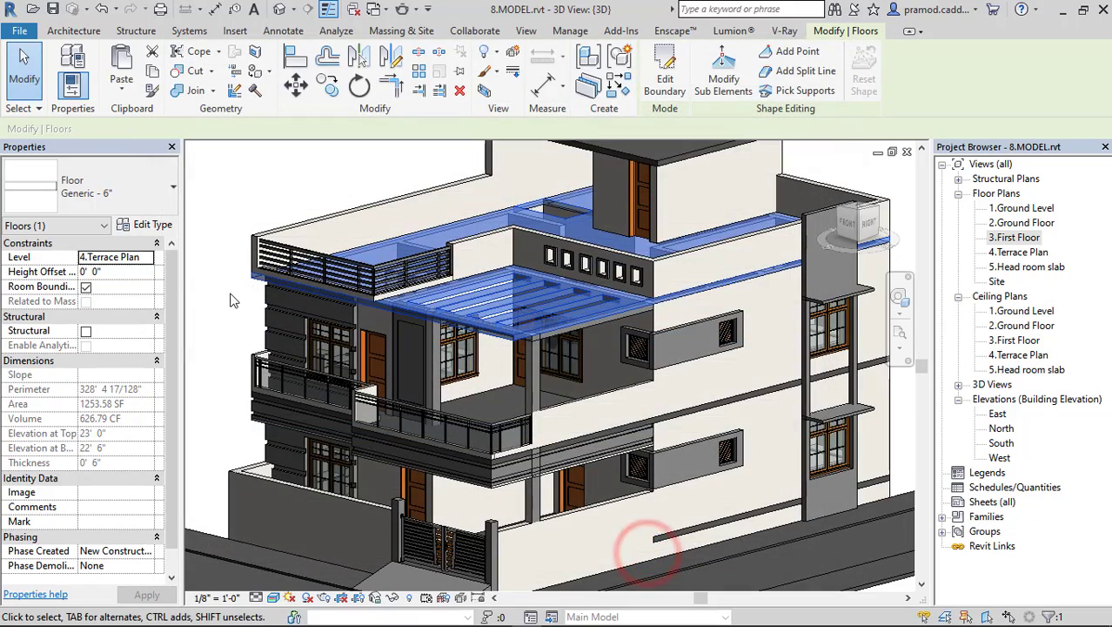
Edit the front window-bay cladding in place, set its extrusion material to 1.MARRON, and finish the model
left_click(229, 294)
middle_click_drag(677, 454, 379, 278, "shift")
scroll(429, 257, "up", 4)
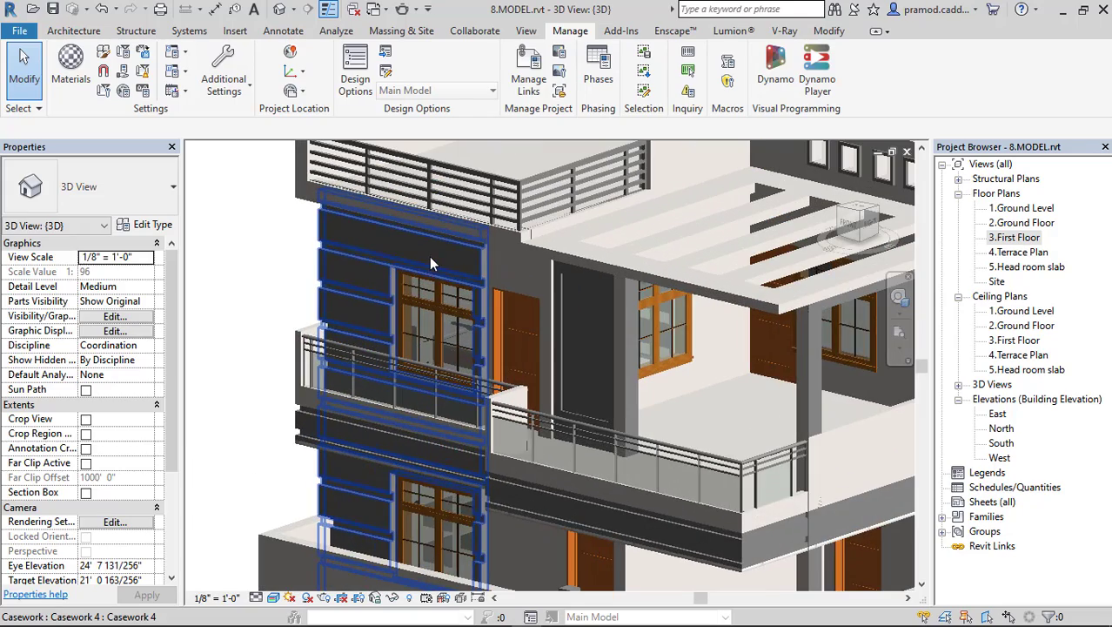
left_click(430, 251)
left_click(658, 75)
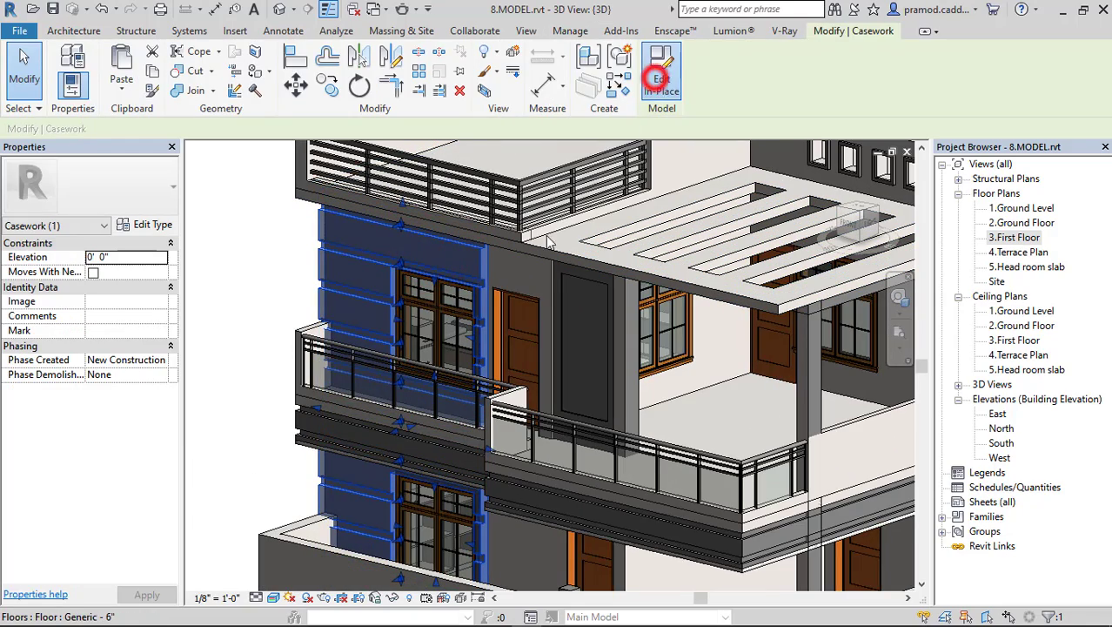
left_click(458, 251)
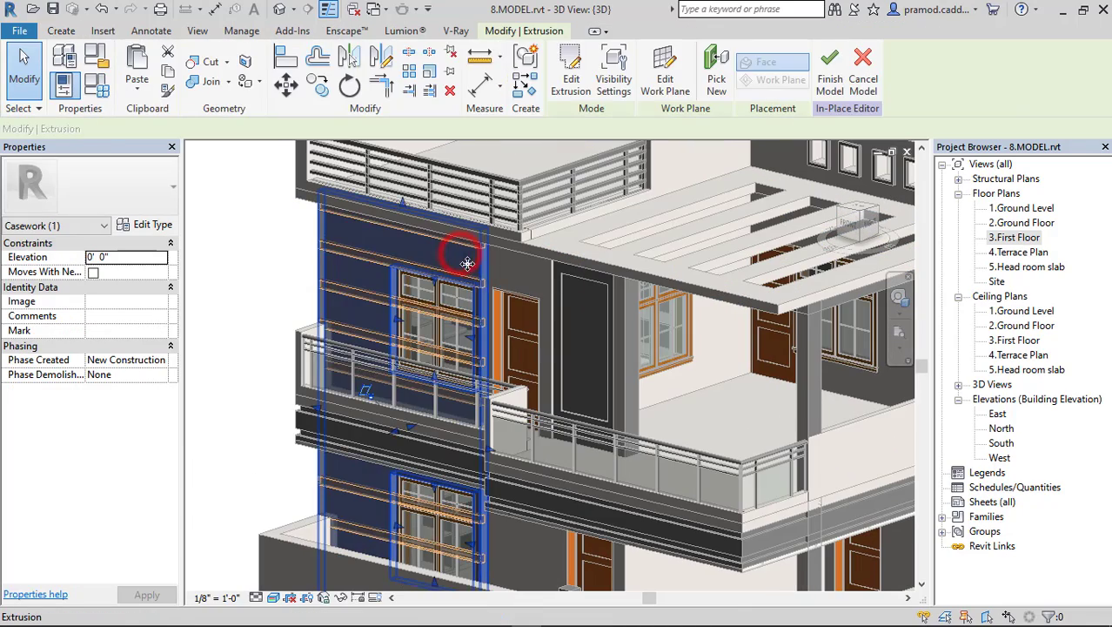
left_click(163, 359)
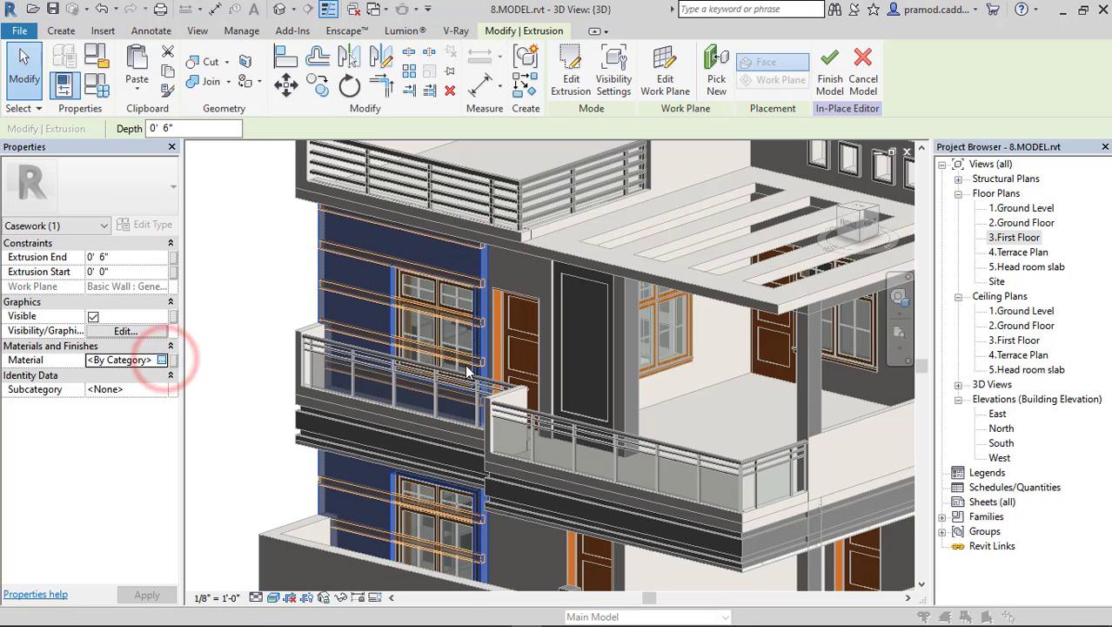
left_click(162, 359)
left_click(248, 240)
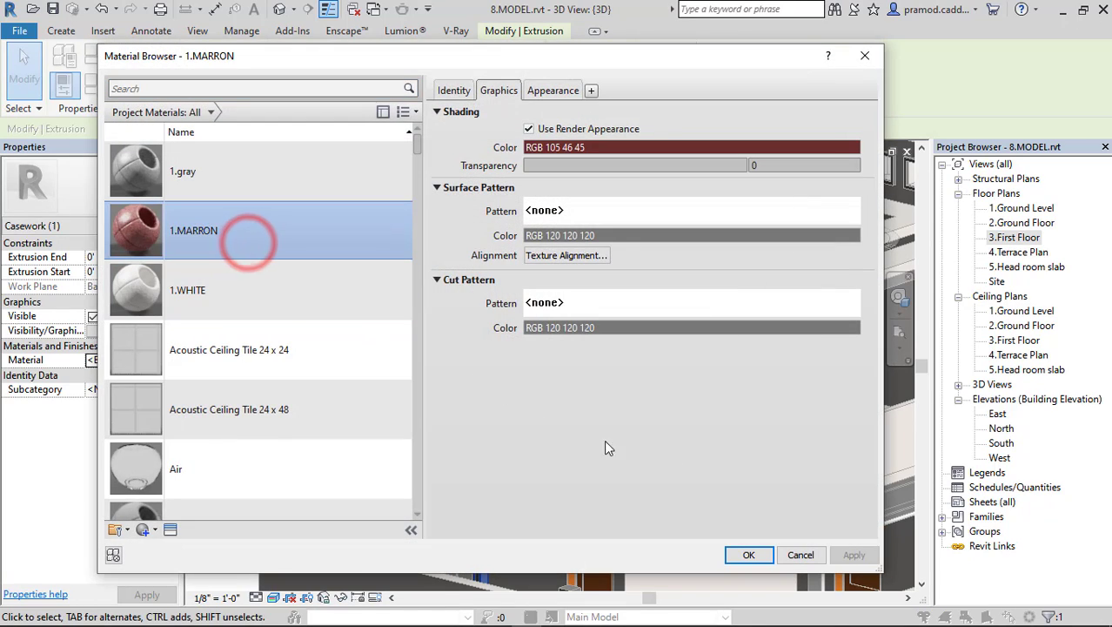
left_click(741, 554)
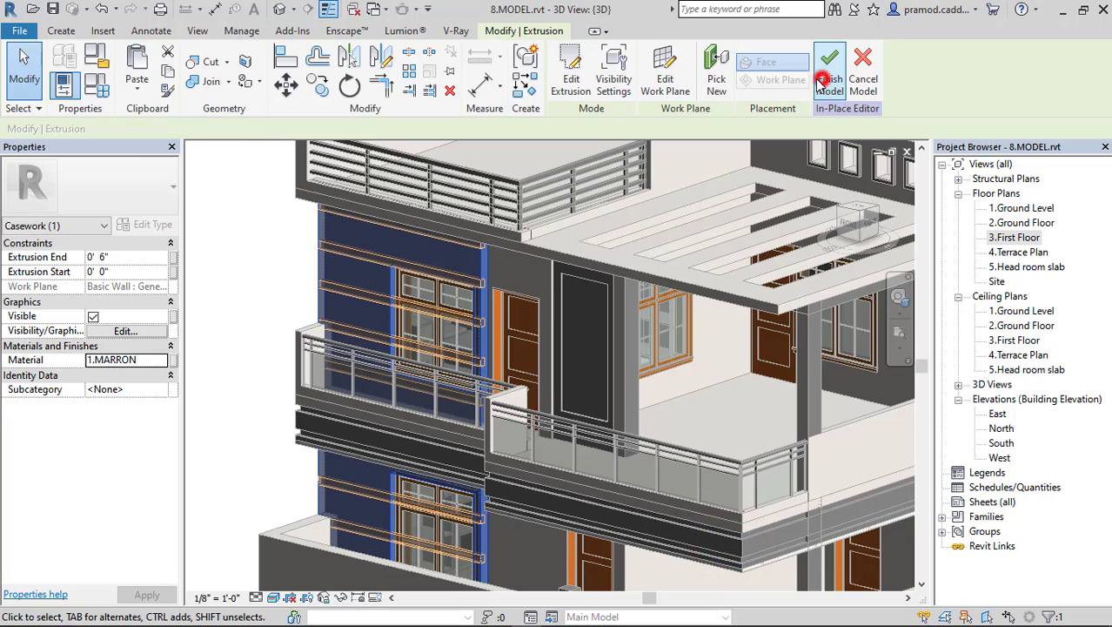
left_click(259, 271)
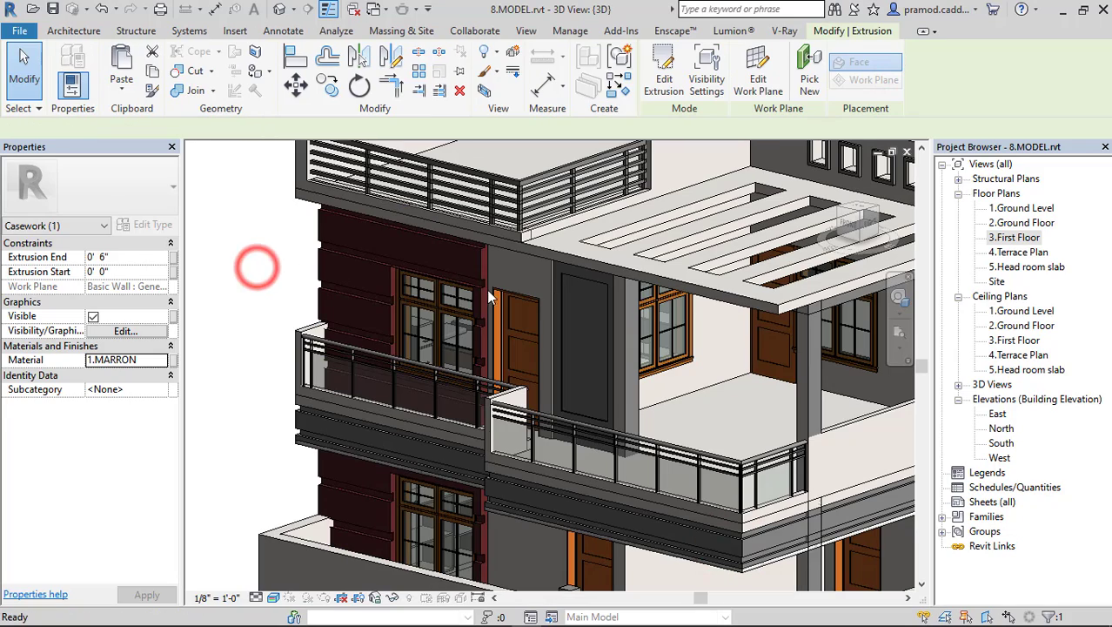
scroll(484, 284, "down", 3)
middle_click_drag(483, 286, 544, 294, "shift")
scroll(496, 275, "up", 3)
left_click(485, 267)
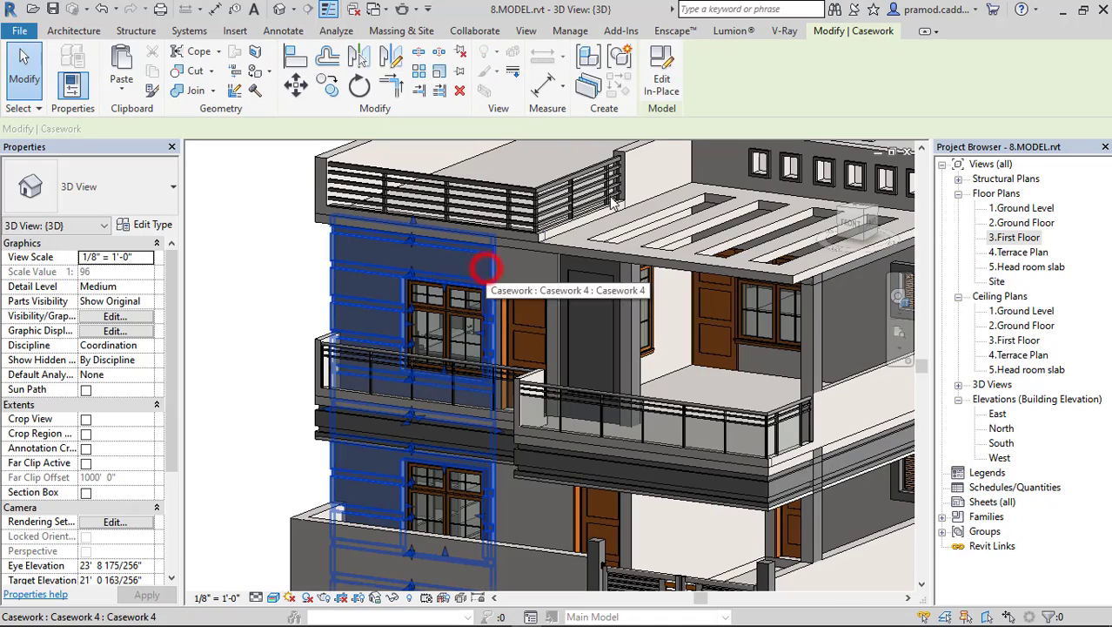
left_click(274, 248)
Edit the side-wall casework in place and set the material of the box frames around the small windows to 1.gray
scroll(274, 250, "down", 3)
middle_click_drag(666, 336, 617, 341, "shift")
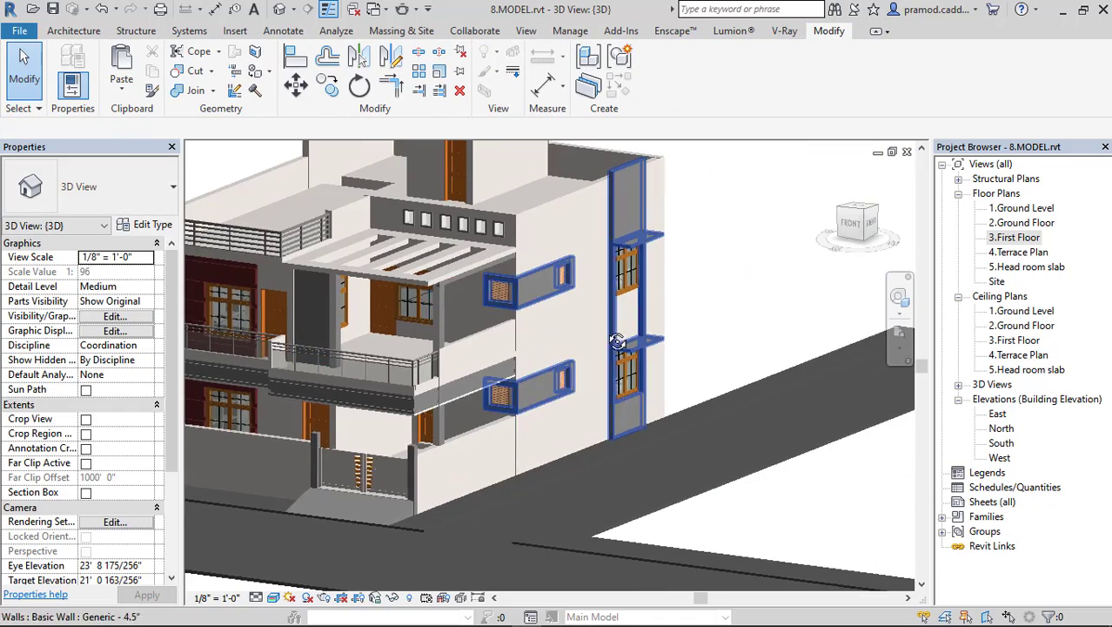
scroll(491, 292, "up", 3)
left_click(507, 278)
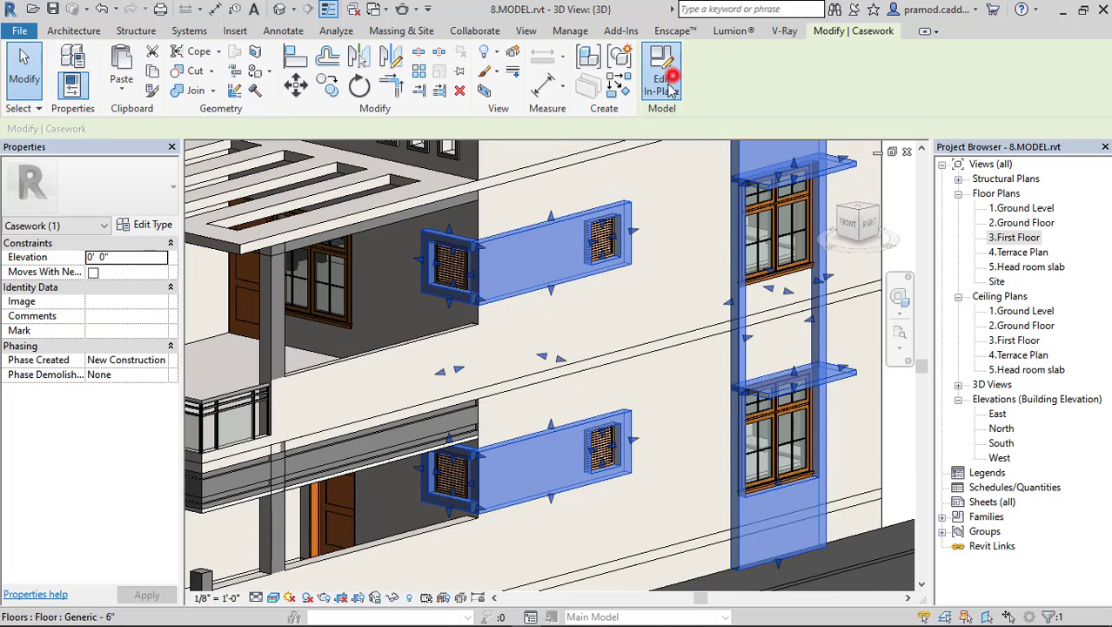
left_click(670, 73)
left_click(535, 257)
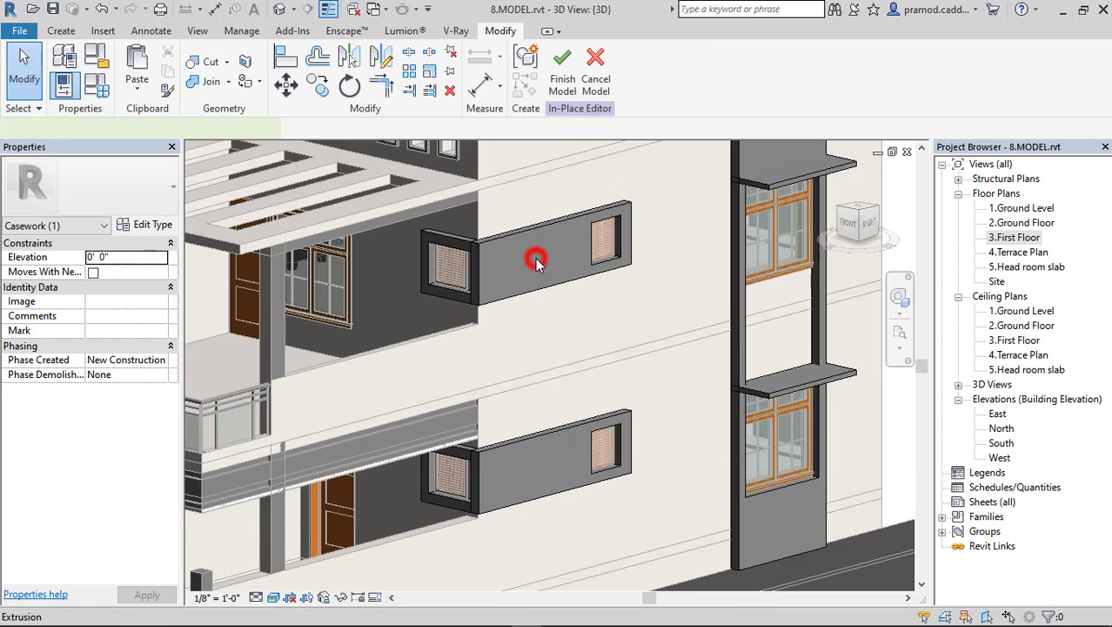
left_click(437, 240, "ctrl")
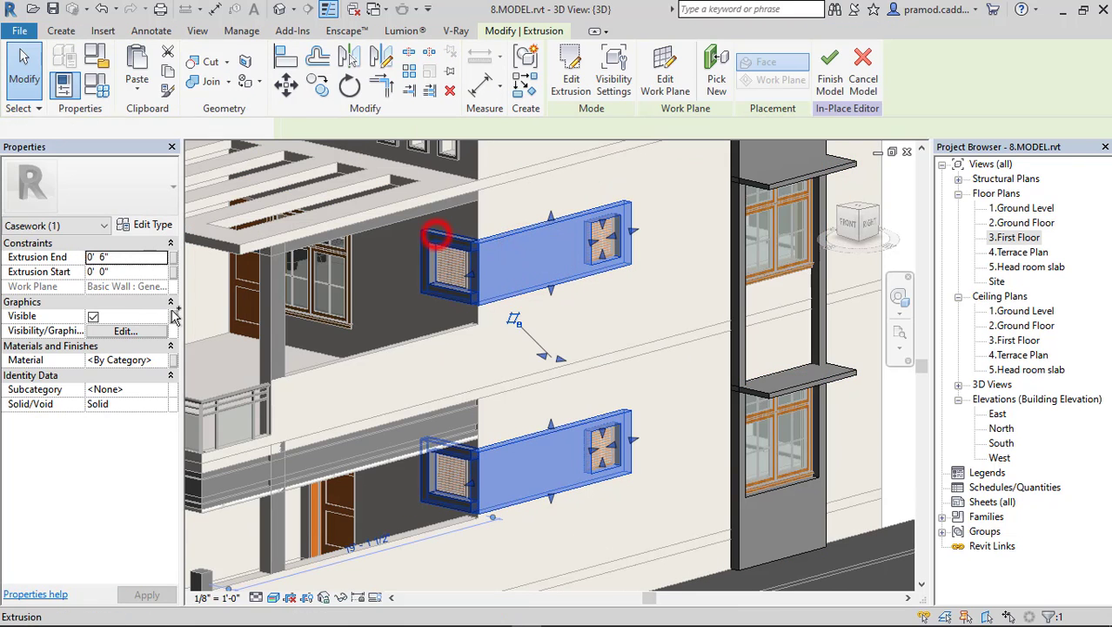
left_click(161, 359)
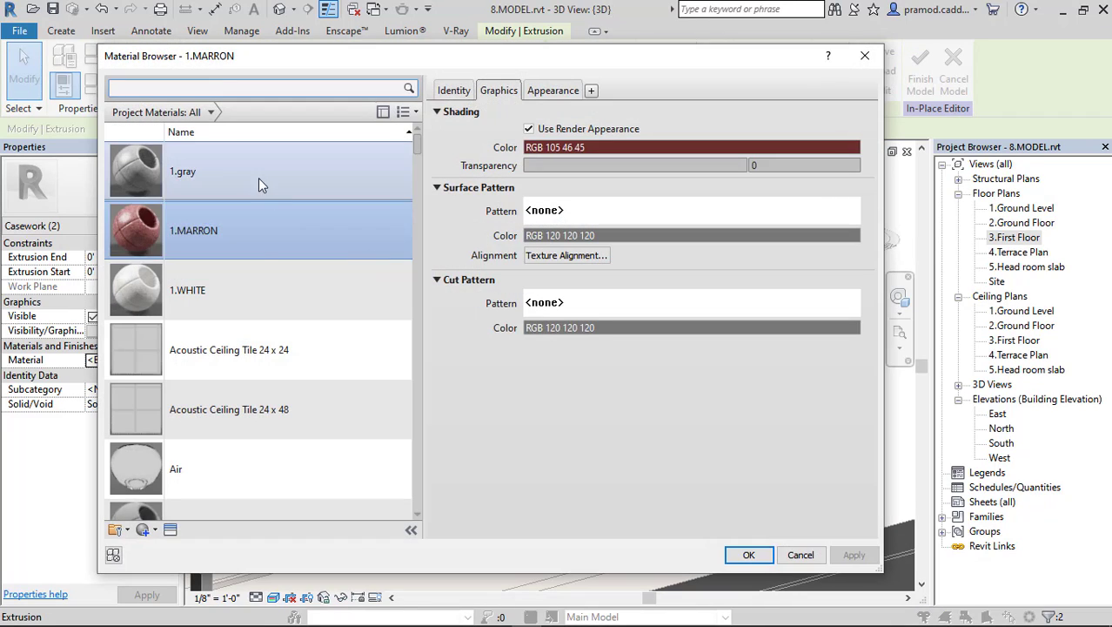
left_click(259, 177)
left_click(758, 552)
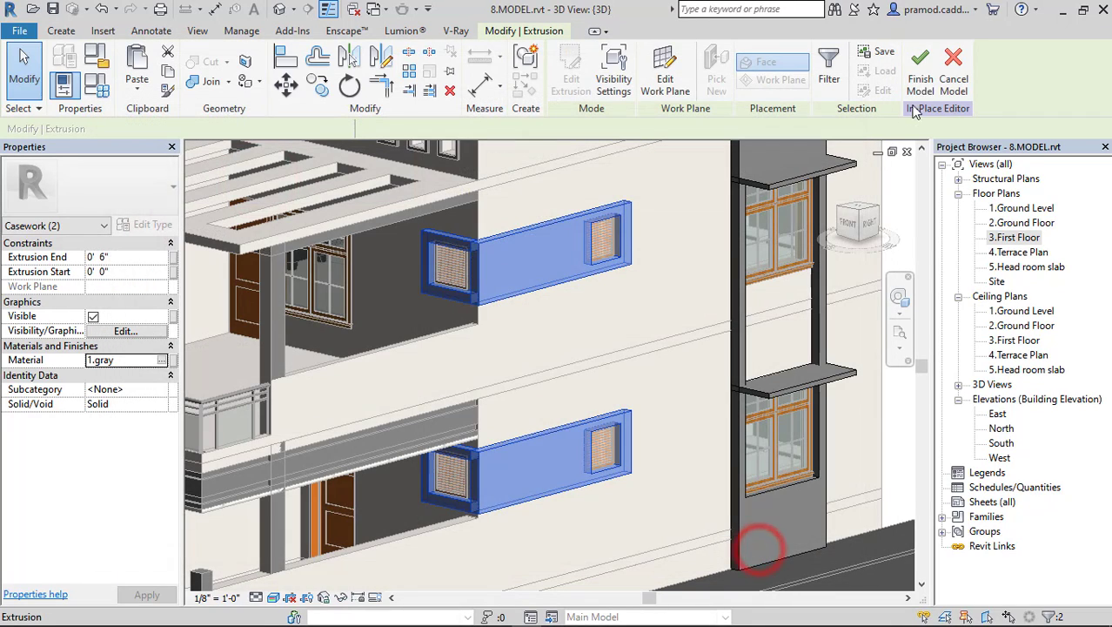
Set the material of the tall vertical frame around the side wall's stacked windows to 1.gray
scroll(494, 350, "down", 2)
middle_click_drag(673, 243, 489, 317)
key("Escape")
scroll(488, 317, "up", 2)
left_click(487, 258)
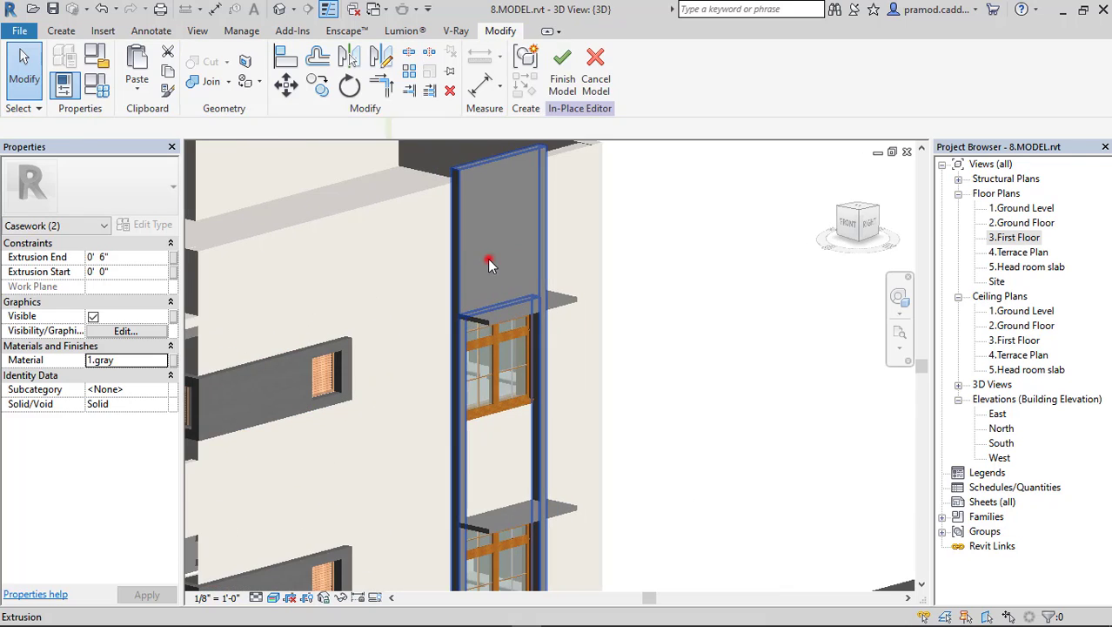
middle_click_drag(517, 367, 559, 329)
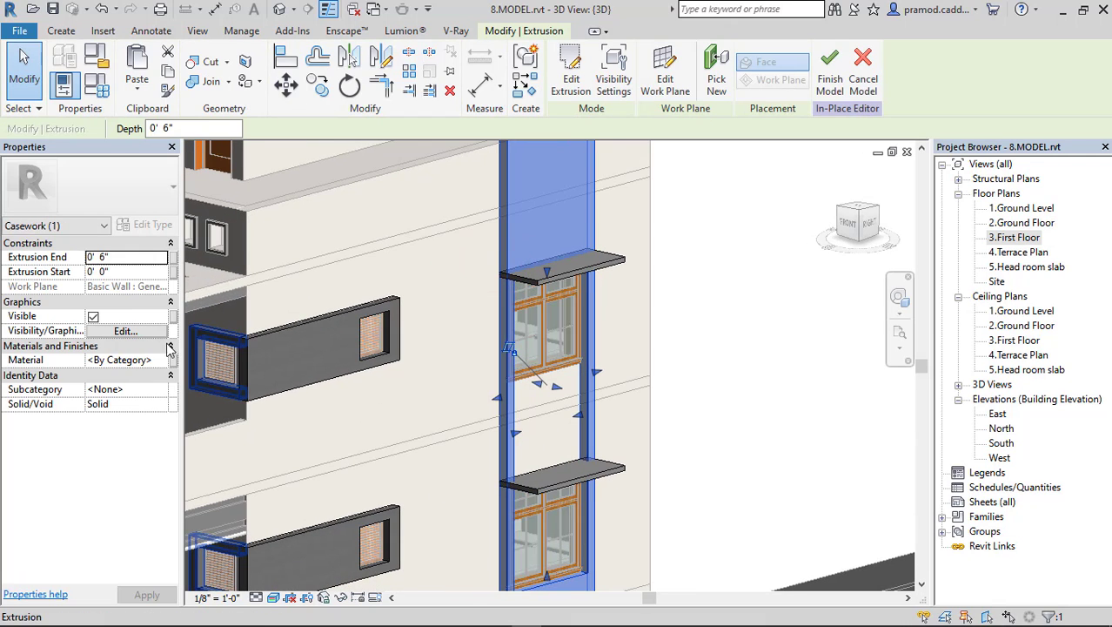
left_click(163, 359)
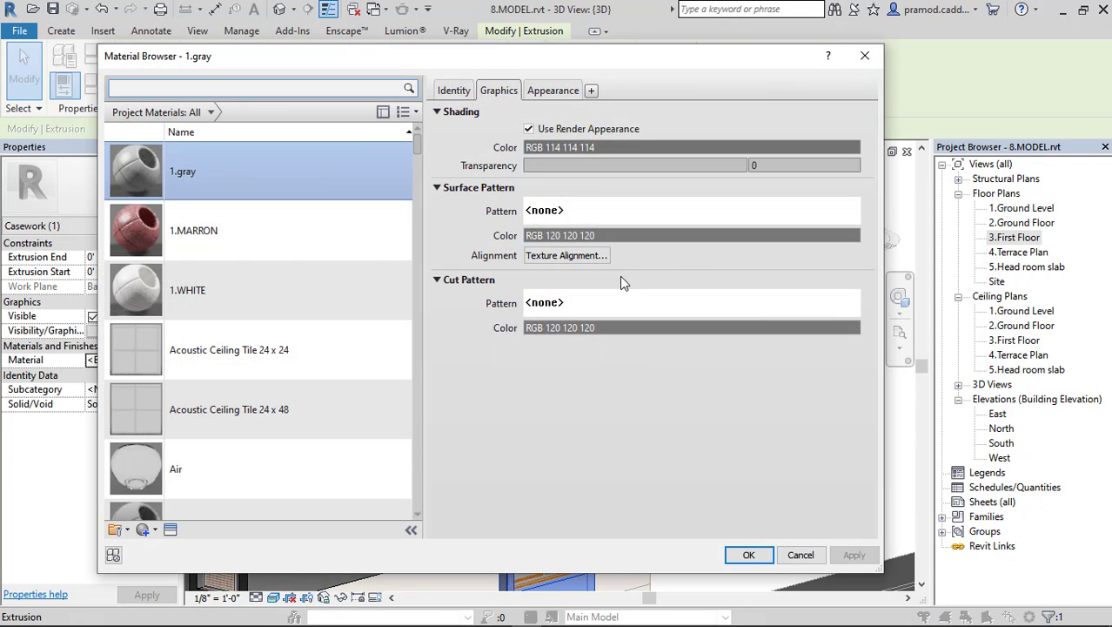
left_click(754, 552)
Set the material of the two sunshades above the side windows to 1.MARRON and finish the in-place model
left_click(552, 279)
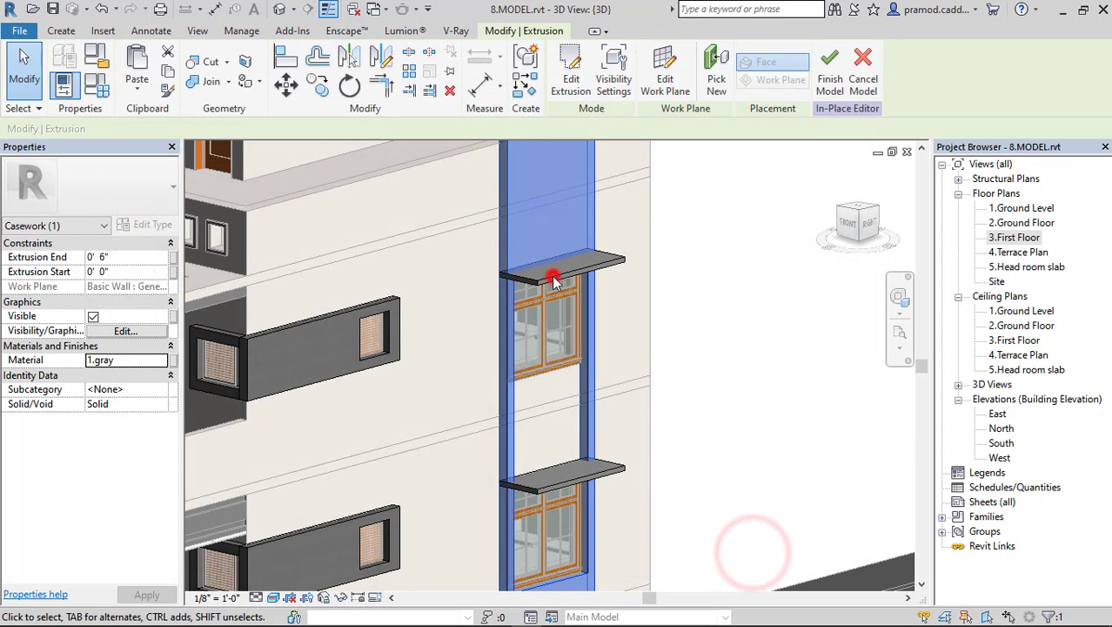
left_click(570, 277)
left_click(610, 260)
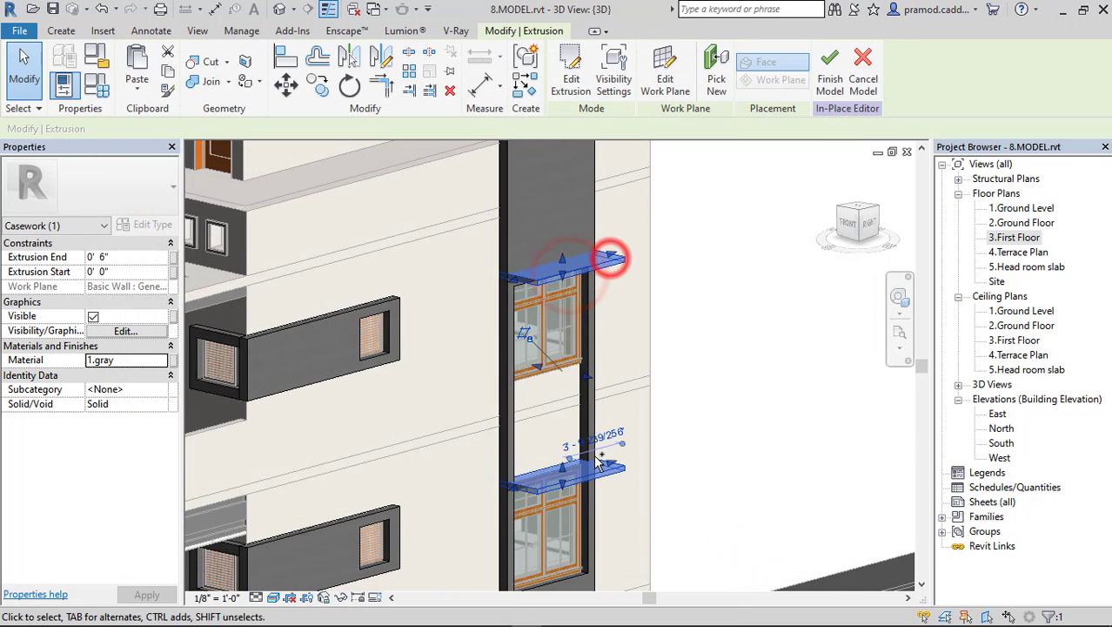
left_click(605, 470, "ctrl")
left_click(163, 363)
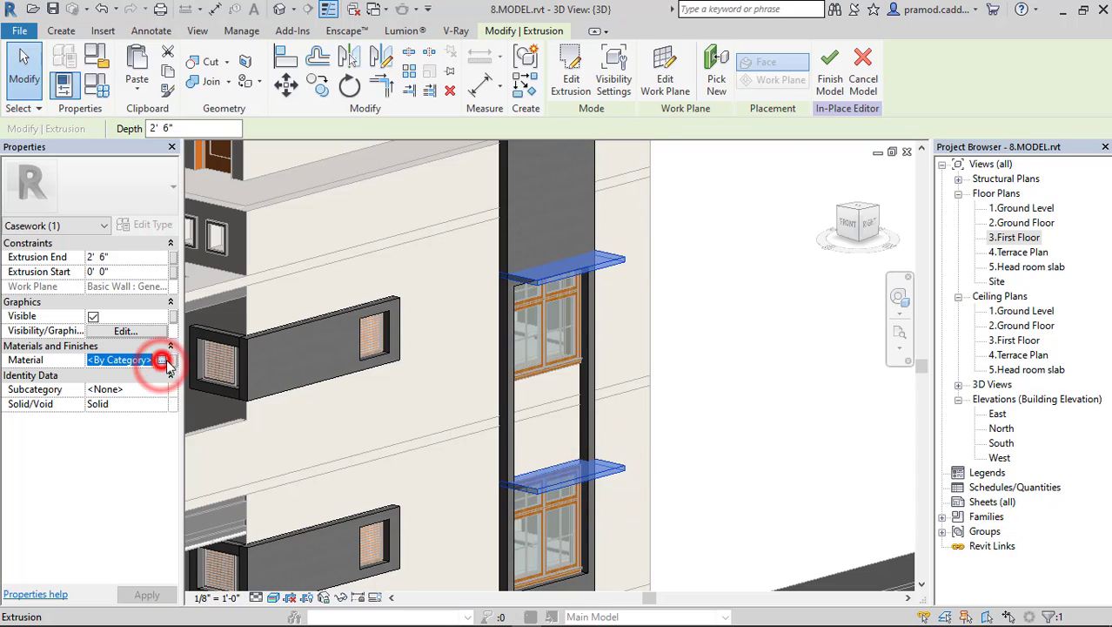
left_click(162, 359)
left_click(340, 246)
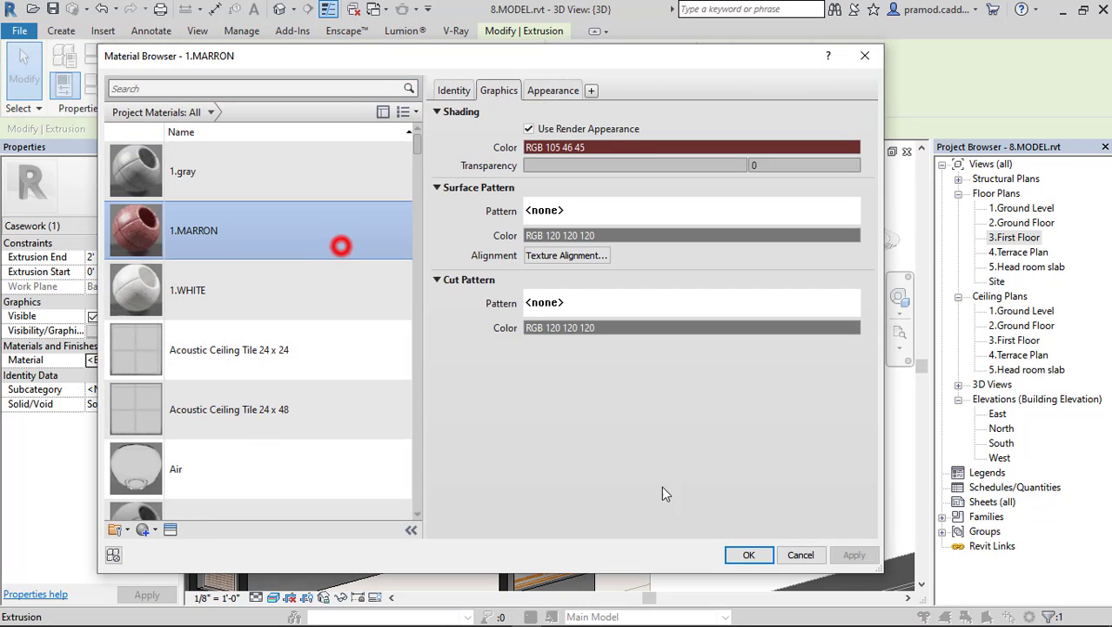
left_click(748, 555)
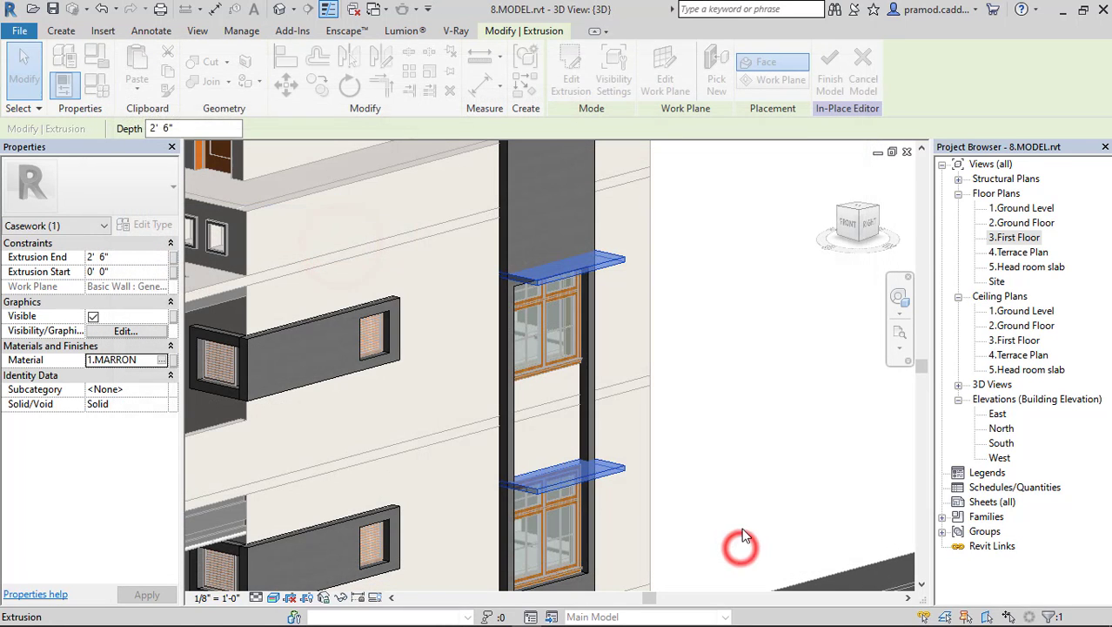
left_click(729, 380)
middle_click_drag(729, 380, 761, 440, "shift")
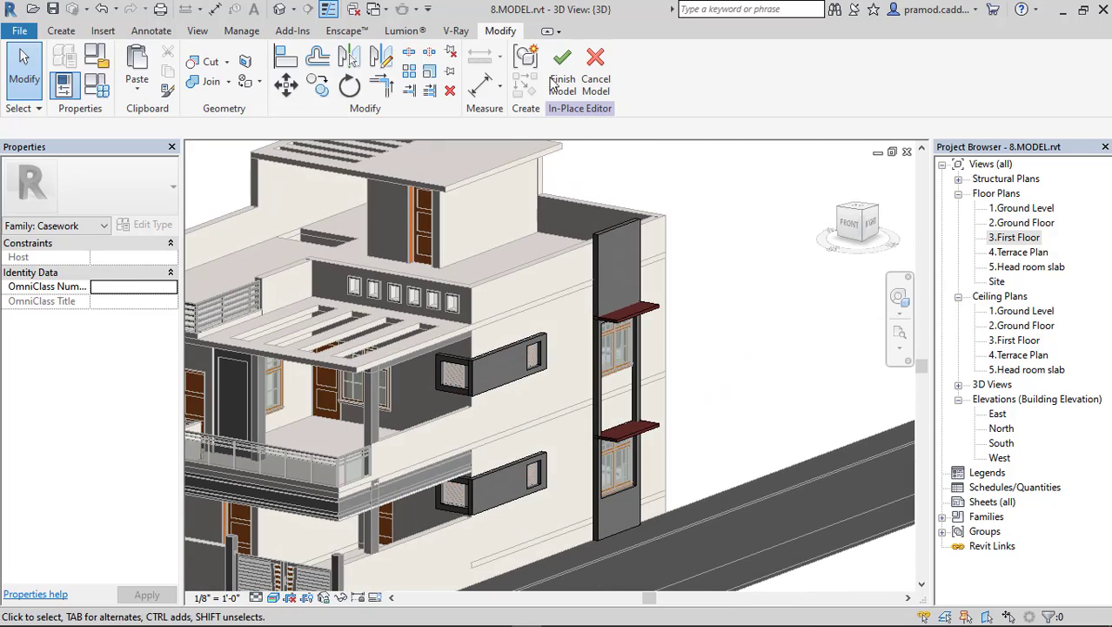
left_click(561, 74)
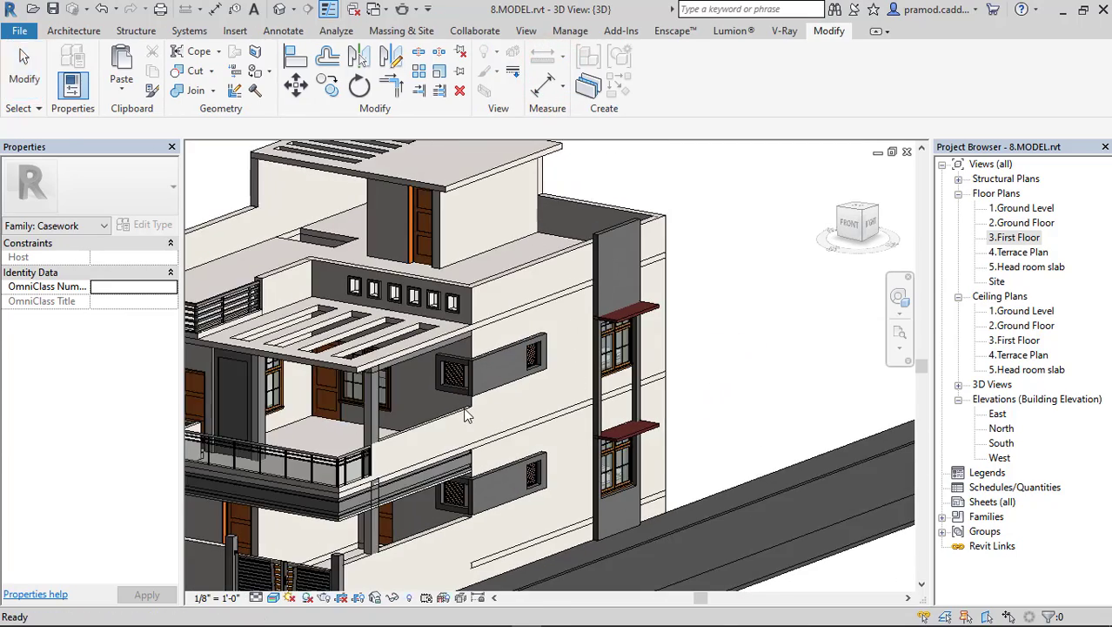
Edit the square opening frames on the terrace wall above the pergola in place, set their material to 1.gray, and finish the model
middle_click_drag(471, 407, 682, 400, "shift")
middle_click_drag(549, 388, 596, 399, "shift")
scroll(583, 301, "up", 6)
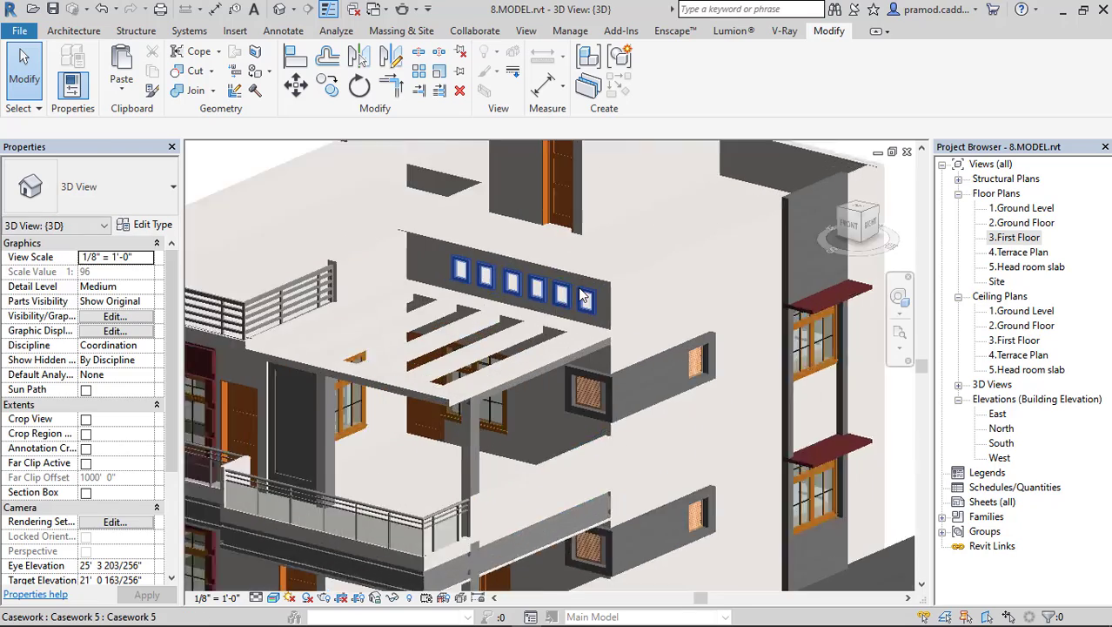
scroll(577, 326, "up", 3)
left_click(583, 273)
middle_click_drag(670, 283, 666, 383)
left_click(659, 87)
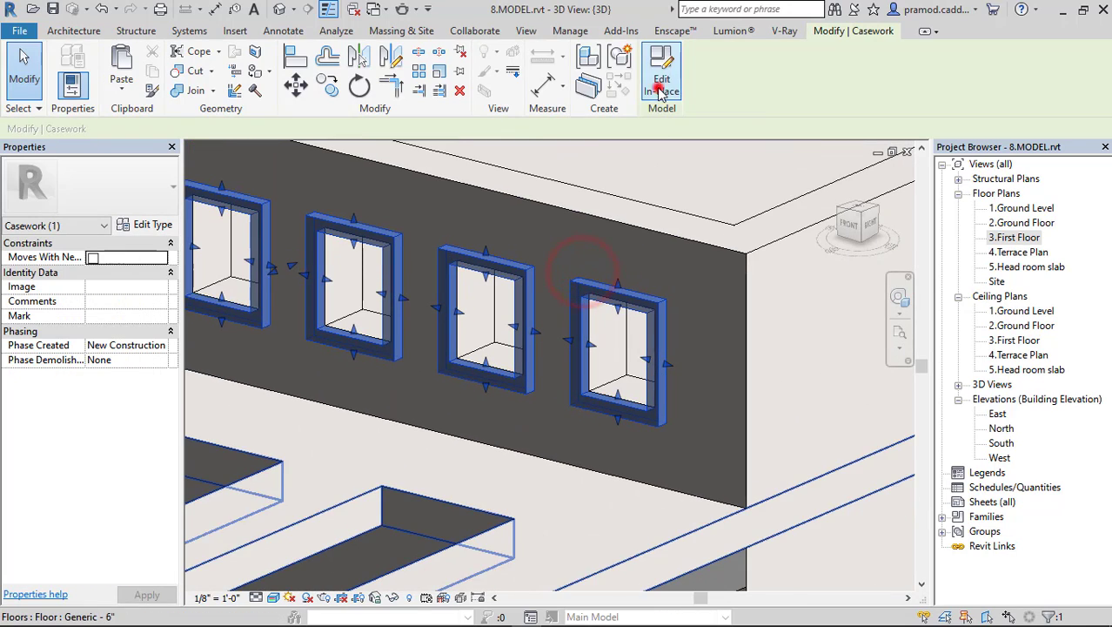
left_click(646, 303)
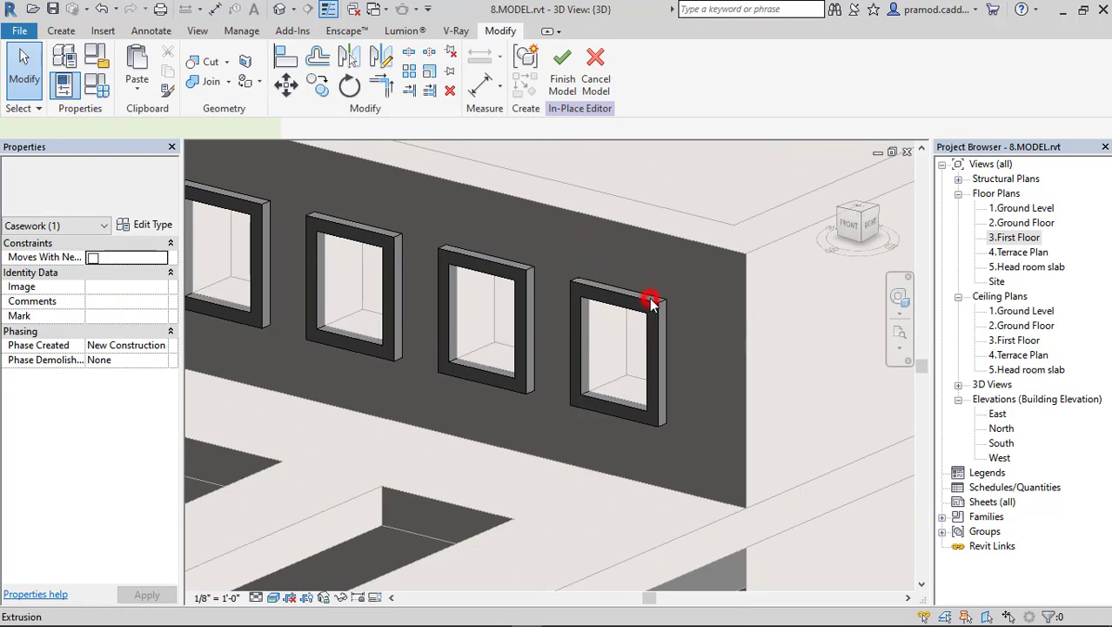
left_click(162, 359)
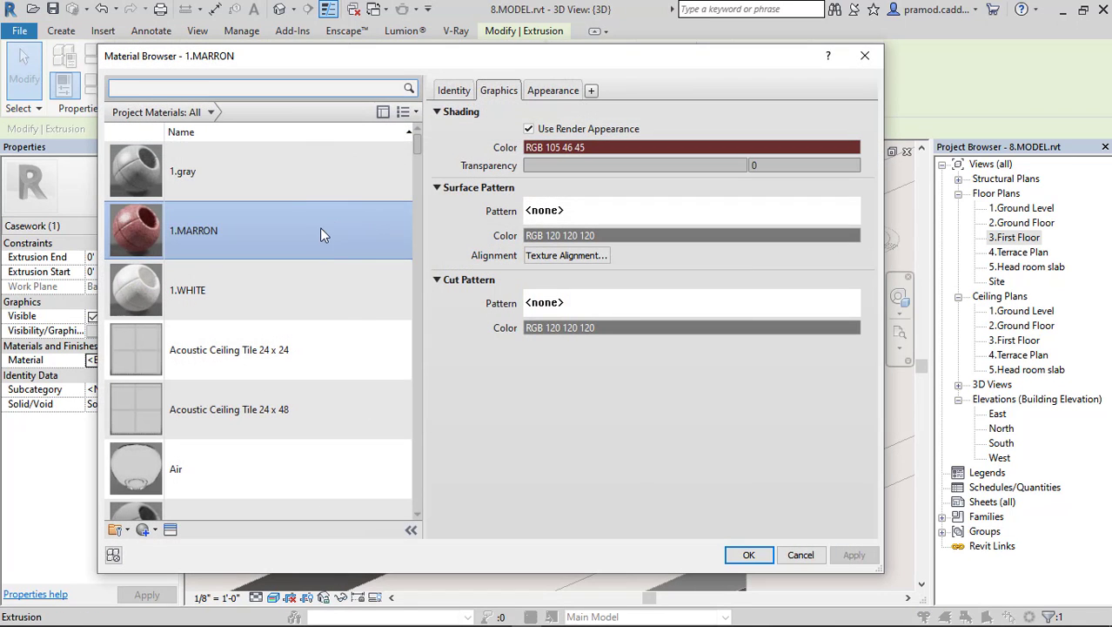
left_click(278, 182)
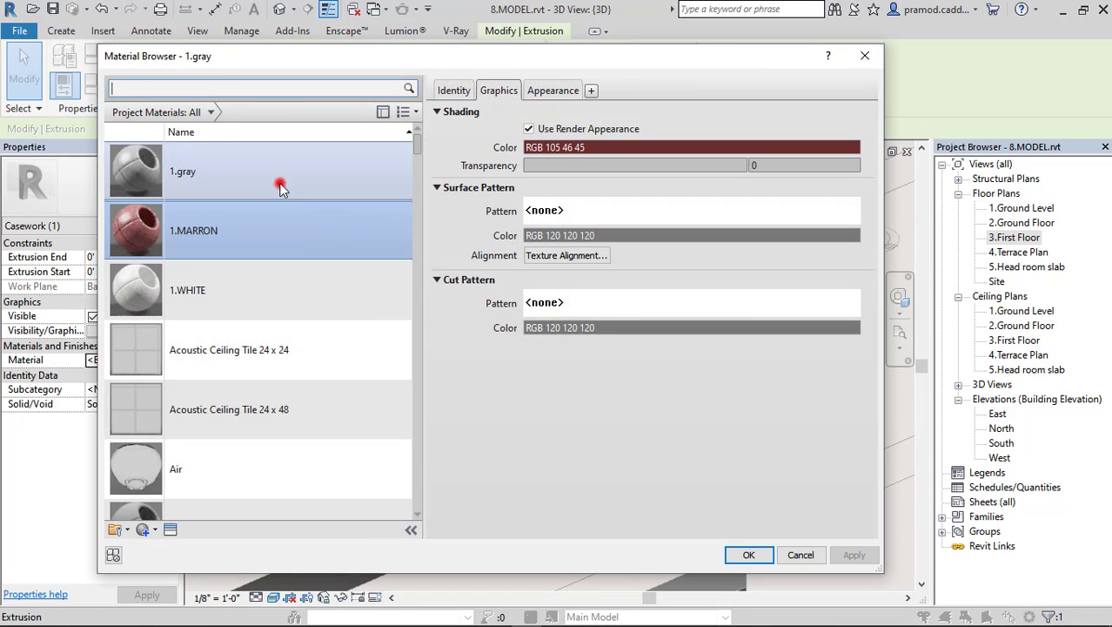
left_click(740, 554)
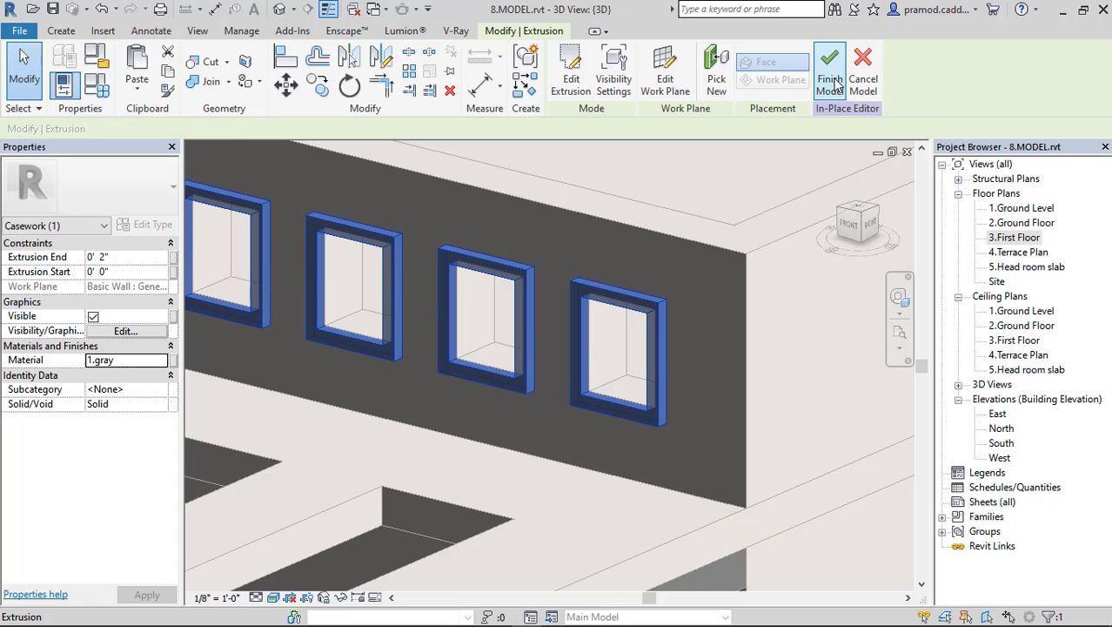
left_click(830, 79)
Change both first-floor balcony railings to the Handrail - Pipe type
scroll(590, 360, "down", 10)
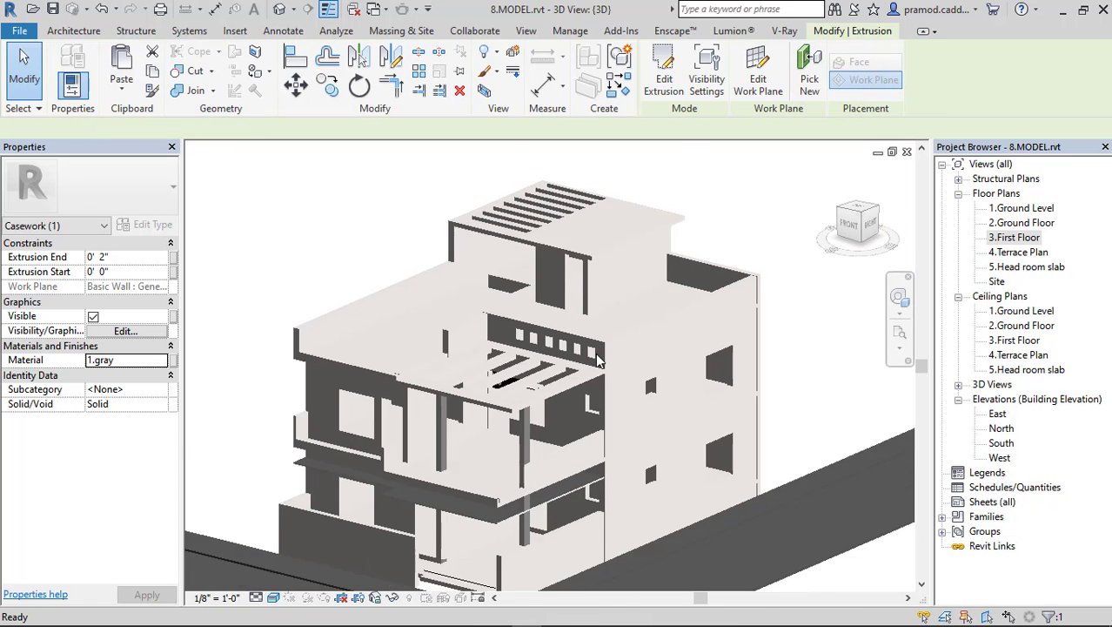
scroll(510, 394, "up", 4)
scroll(509, 395, "up", 5)
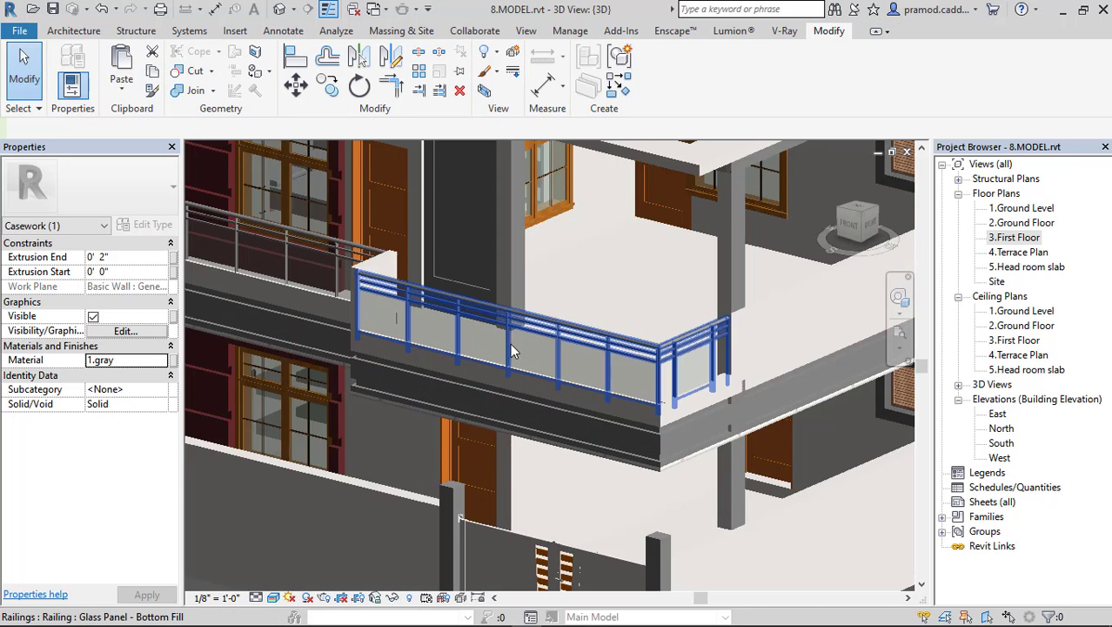
left_click(497, 333)
middle_click_drag(499, 322, 656, 434)
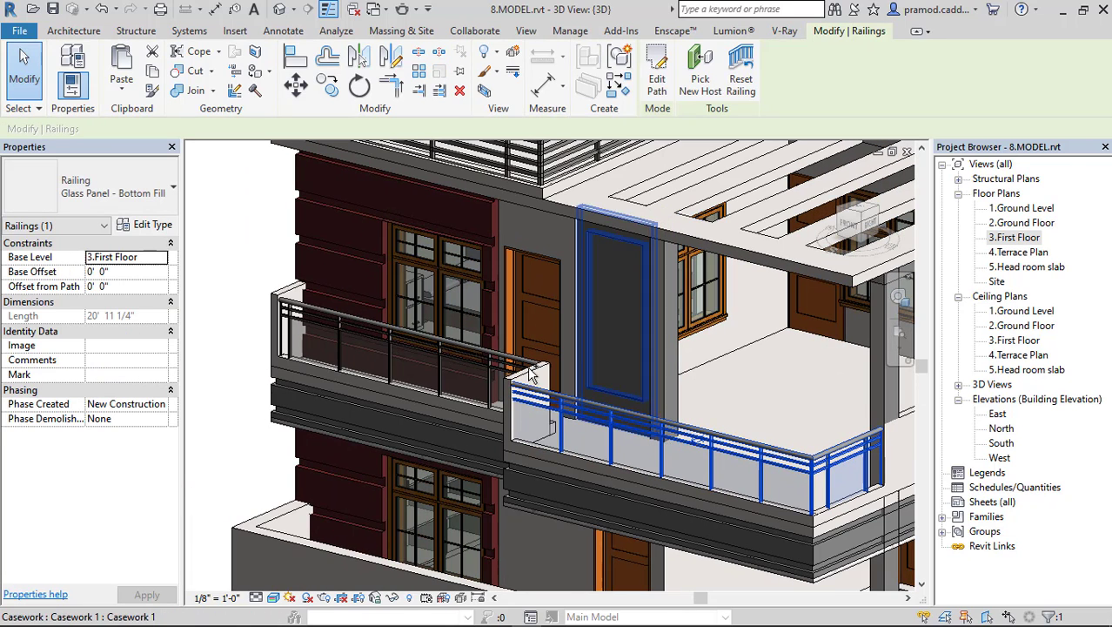
left_click(470, 356)
left_click(165, 191)
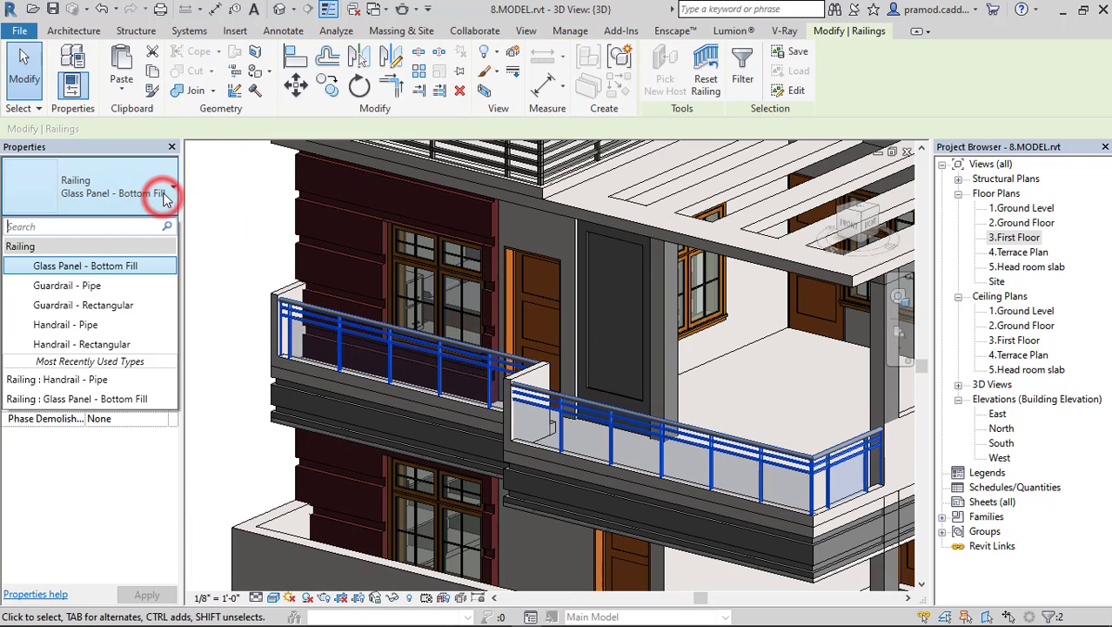
left_click(94, 316)
left_click(241, 310)
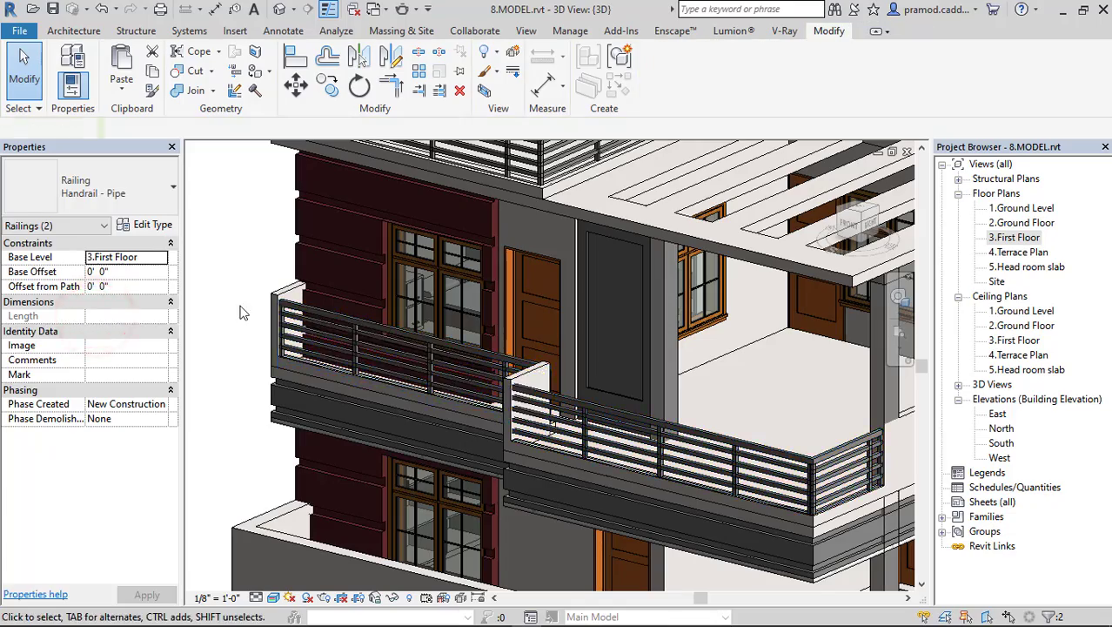
Open the non-continuous rail structure of the first-floor balcony railing's Handrail - Pipe type for editing
scroll(327, 374, "down", 2)
mouse_move(565, 382)
middle_mouse_down("shift")
mouse_move(605, 389)
mouse_move(574, 384)
middle_mouse_up("shift")
scroll(562, 388, "up", 2)
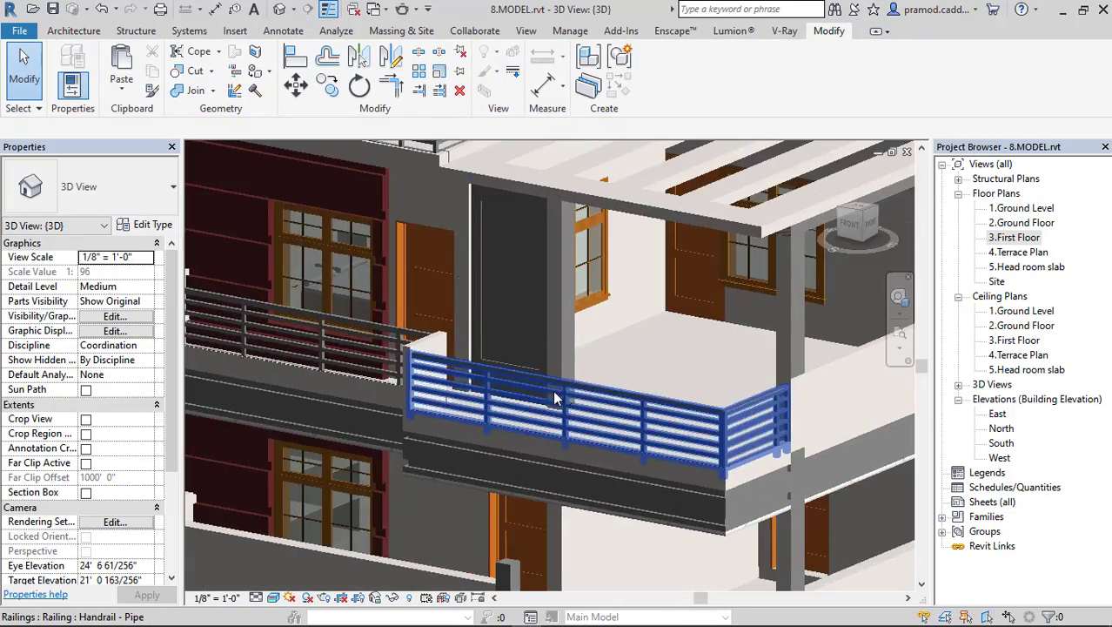
middle_click_drag(461, 266, 498, 378)
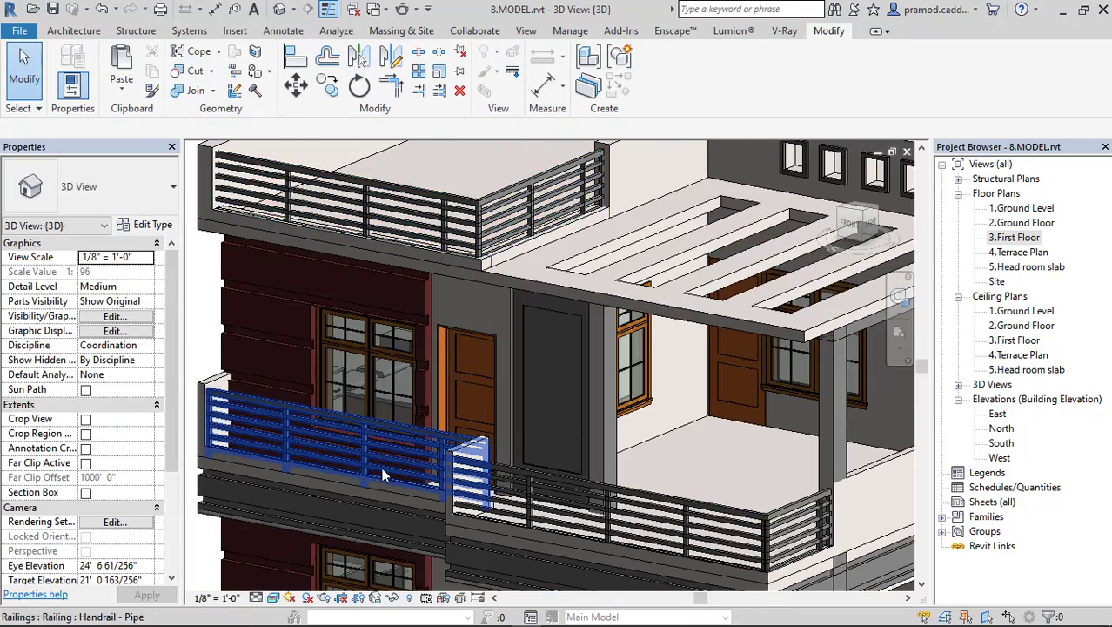
middle_click_drag(384, 472, 386, 455)
left_click(369, 435)
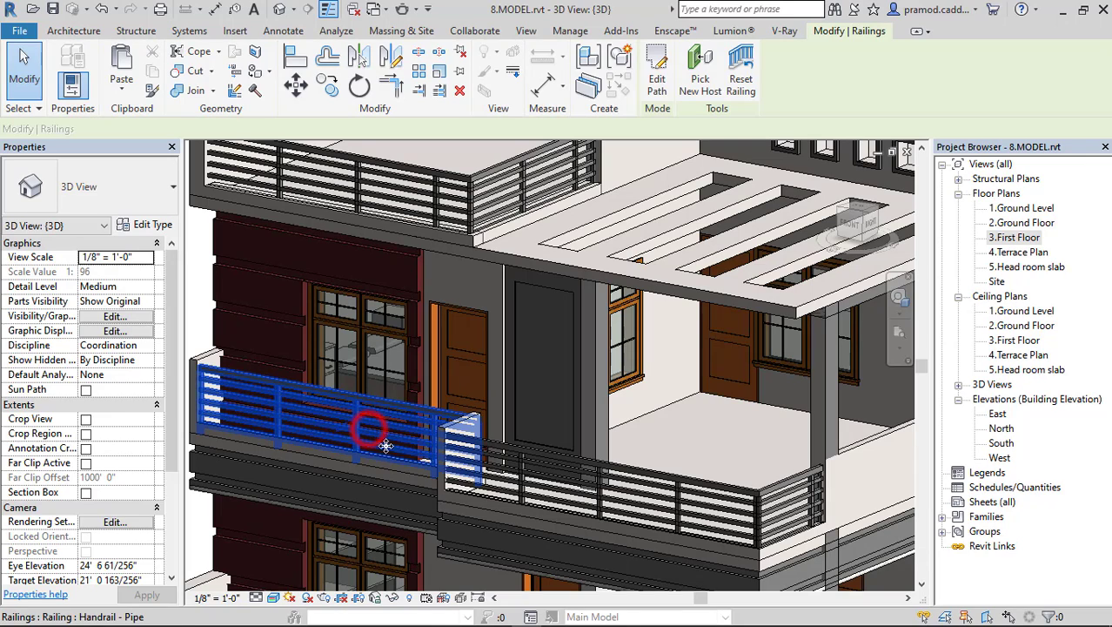
left_click(150, 224)
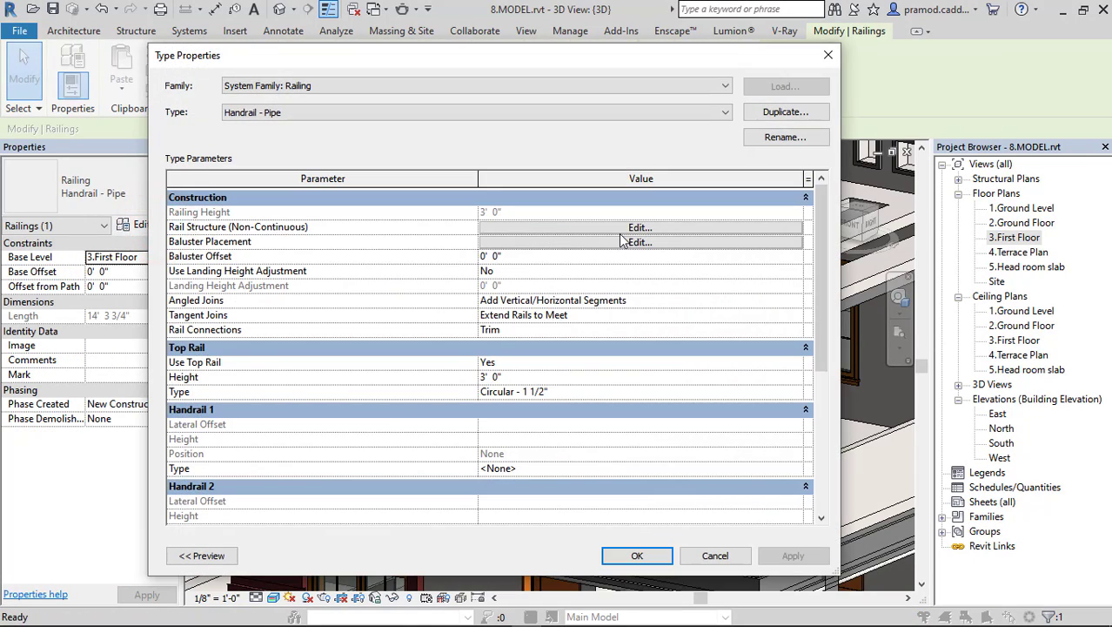
left_click(639, 228)
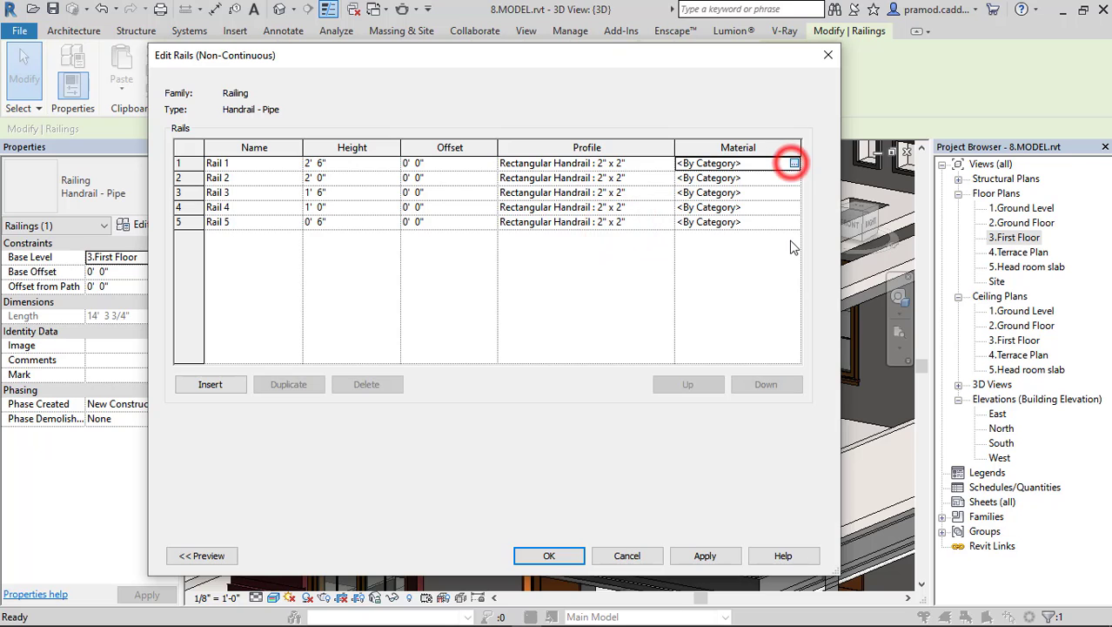
Choose Iron, Ductile from the project materials as the material for Rail 1
left_click(794, 163)
scroll(290, 327, "down", 3)
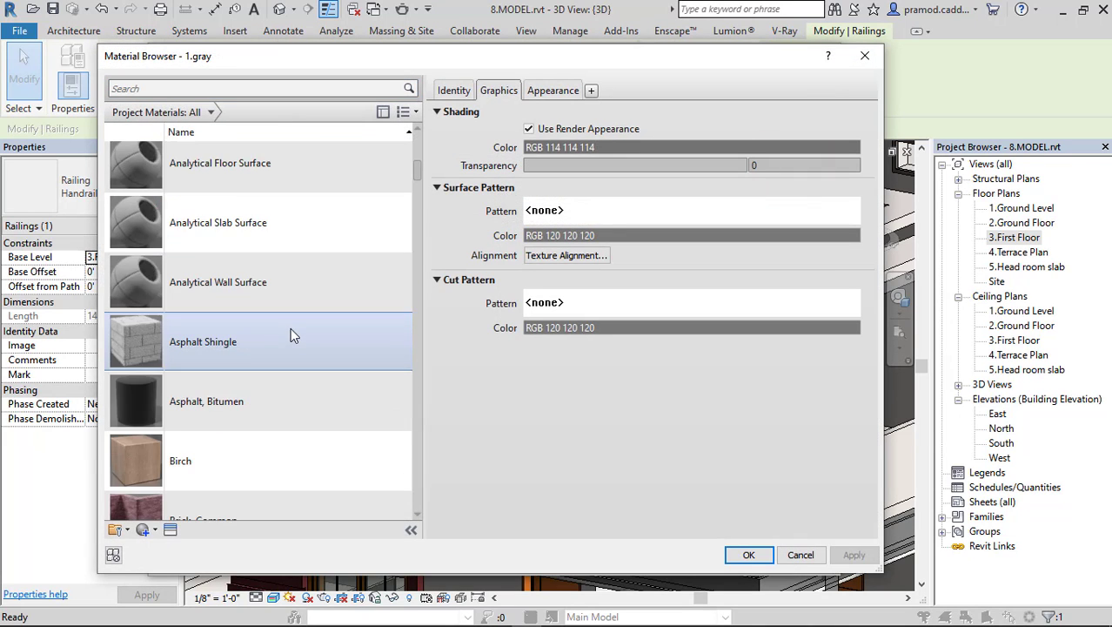
scroll(290, 336, "down", 10)
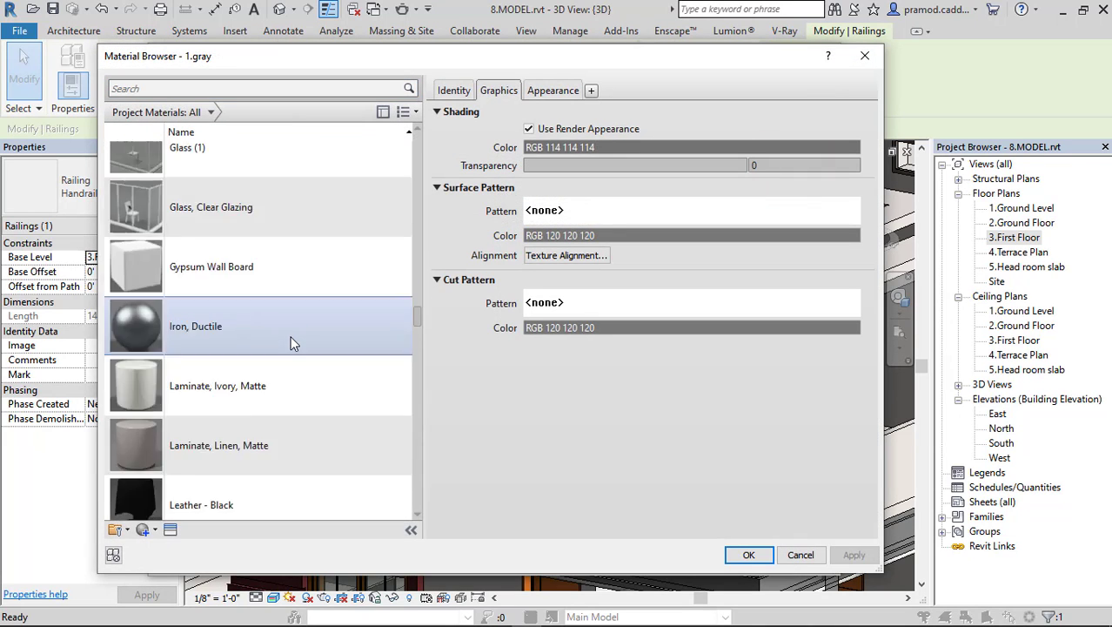
scroll(291, 343, "down", 3)
scroll(291, 343, "up", 3)
left_click(228, 318)
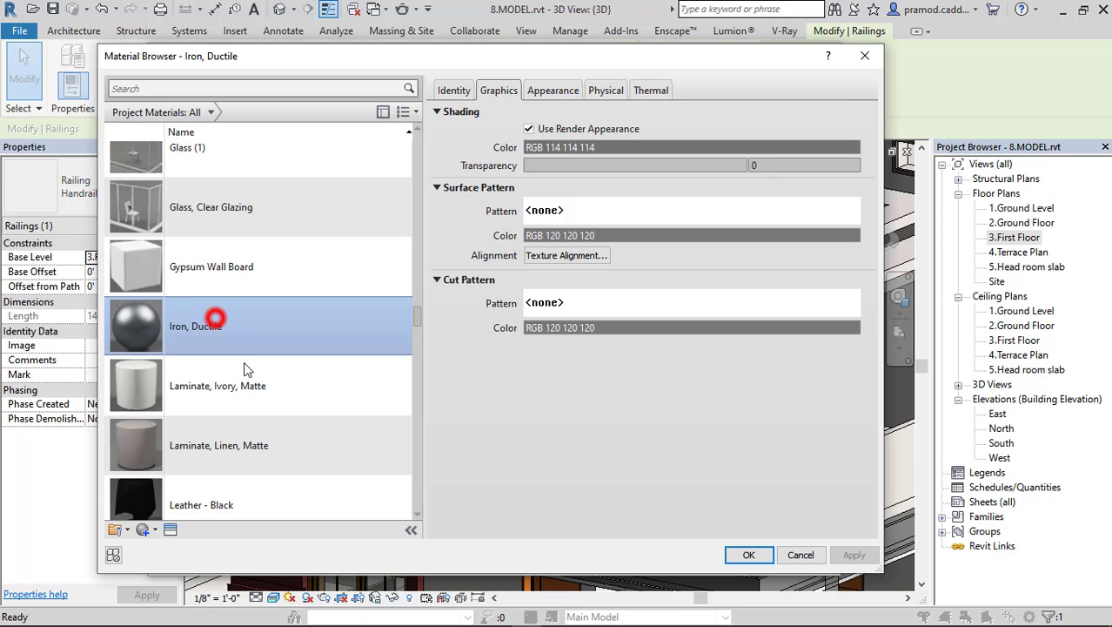
Darken the Iron, Ductile appearance color to RGB 41 46 48 and apply the material to Rail 1
left_click(570, 91)
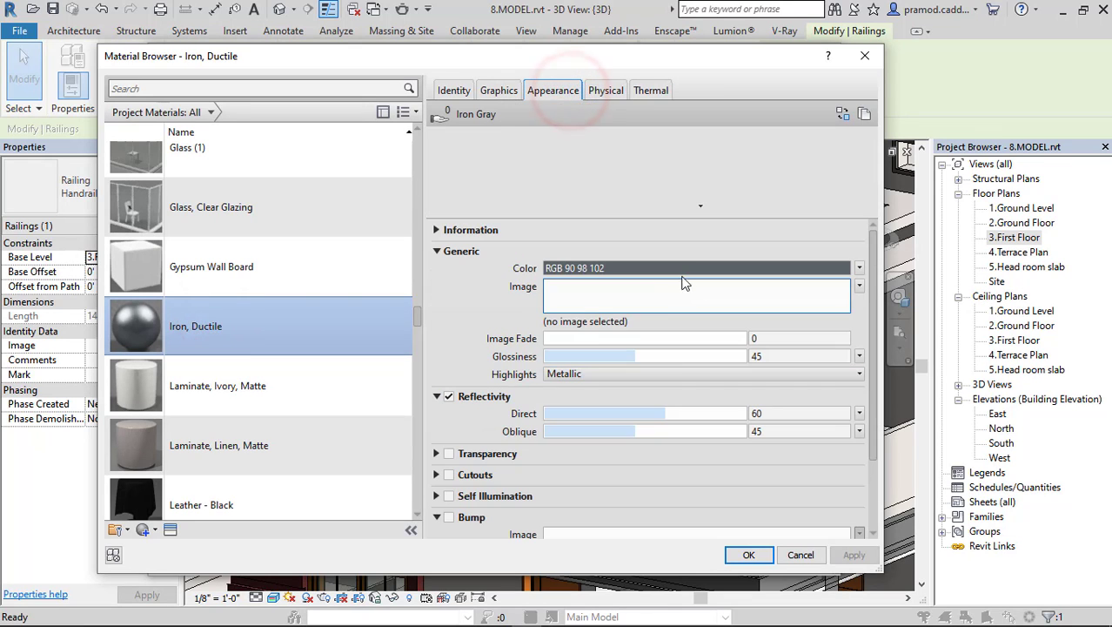
left_click(683, 274)
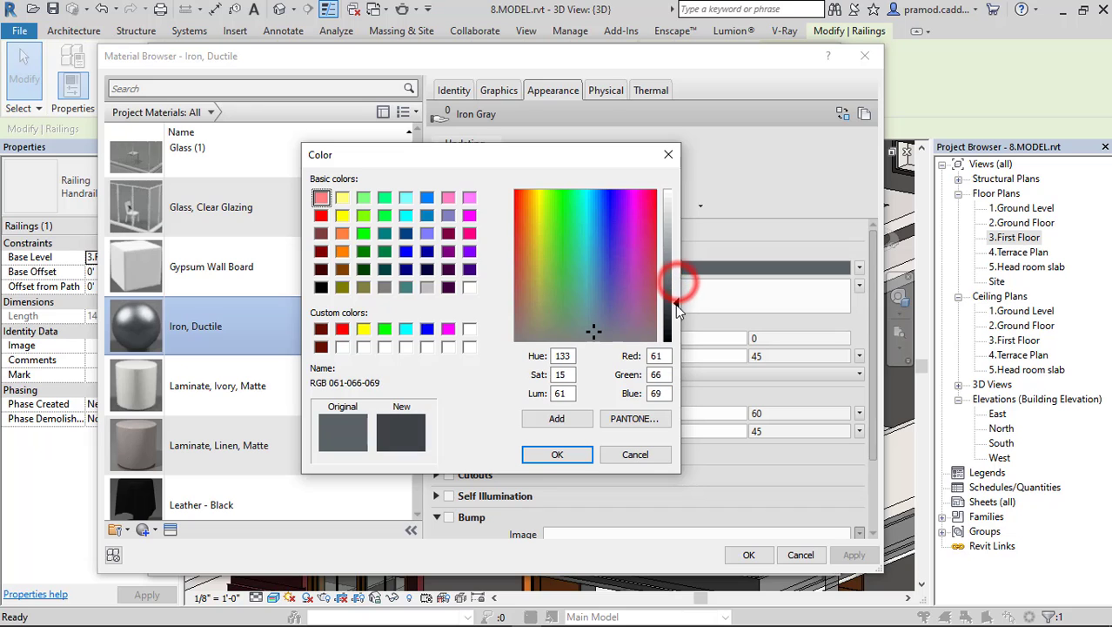
left_click_drag(676, 304, 675, 315)
left_click(546, 454)
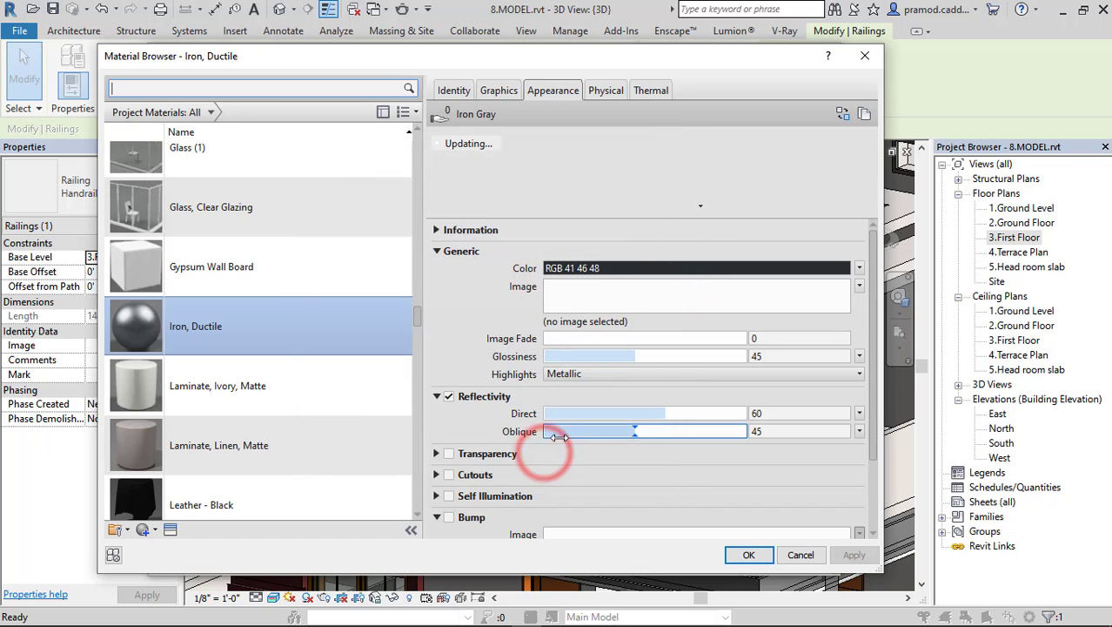
left_click(748, 555)
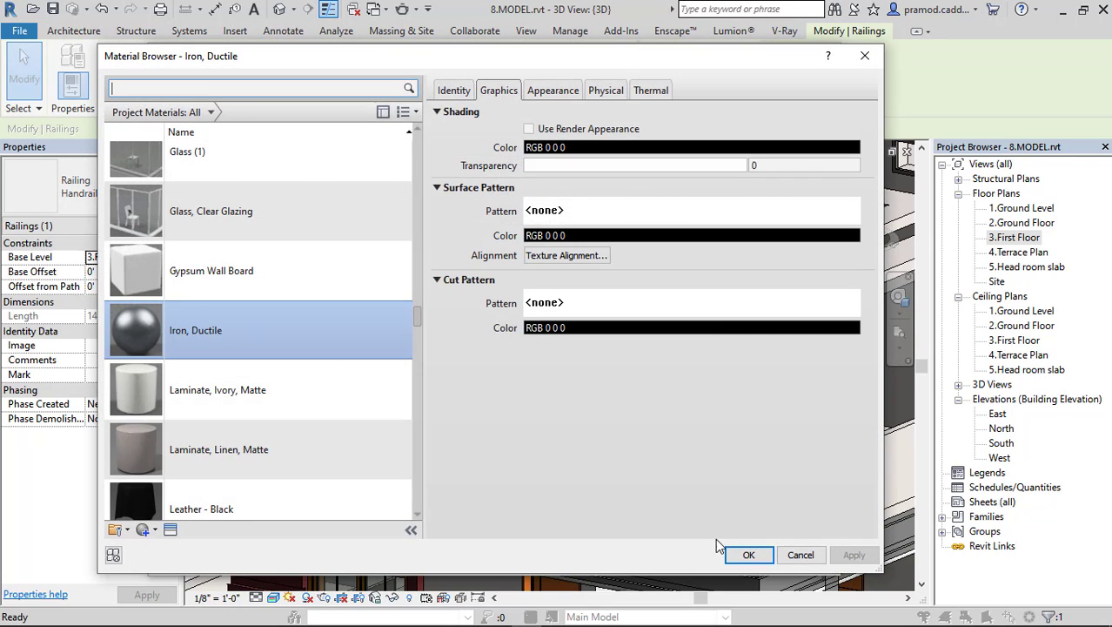
Assign the Iron, Ductile material to Rails 2 through 5 and accept the rail structure
left_click(748, 554)
left_click(766, 193)
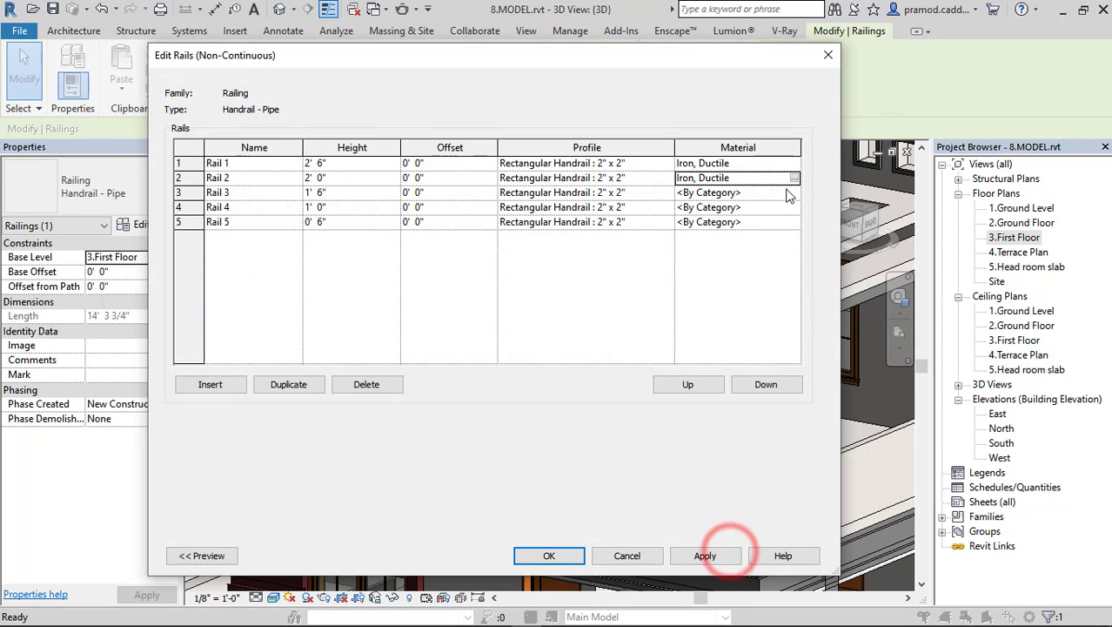
left_click(794, 191)
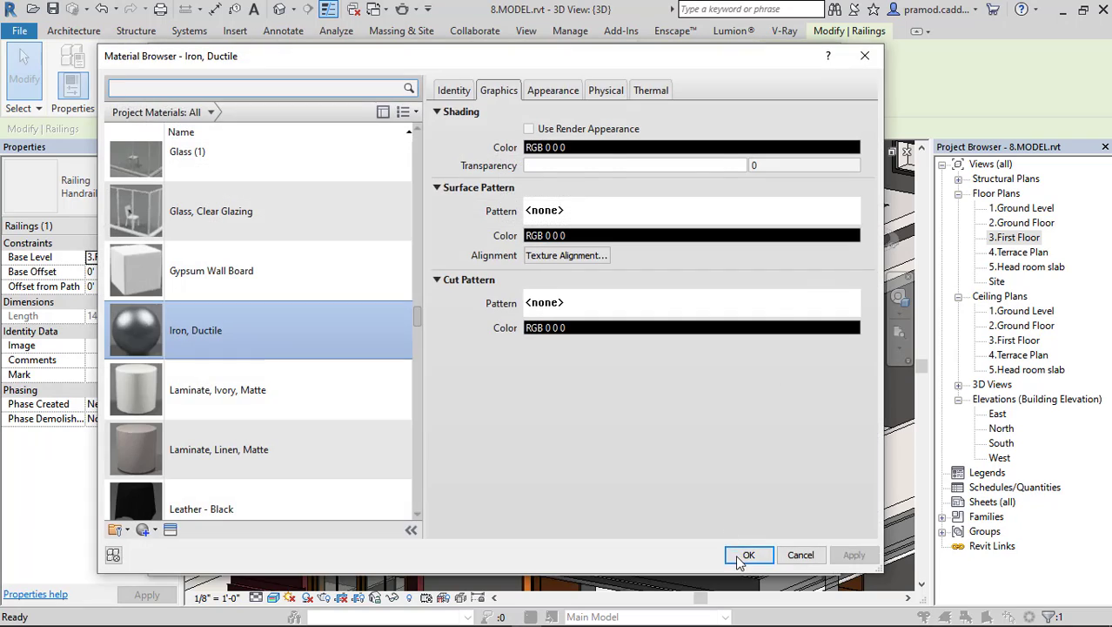
left_click(735, 555)
left_click(766, 207)
left_click(794, 207)
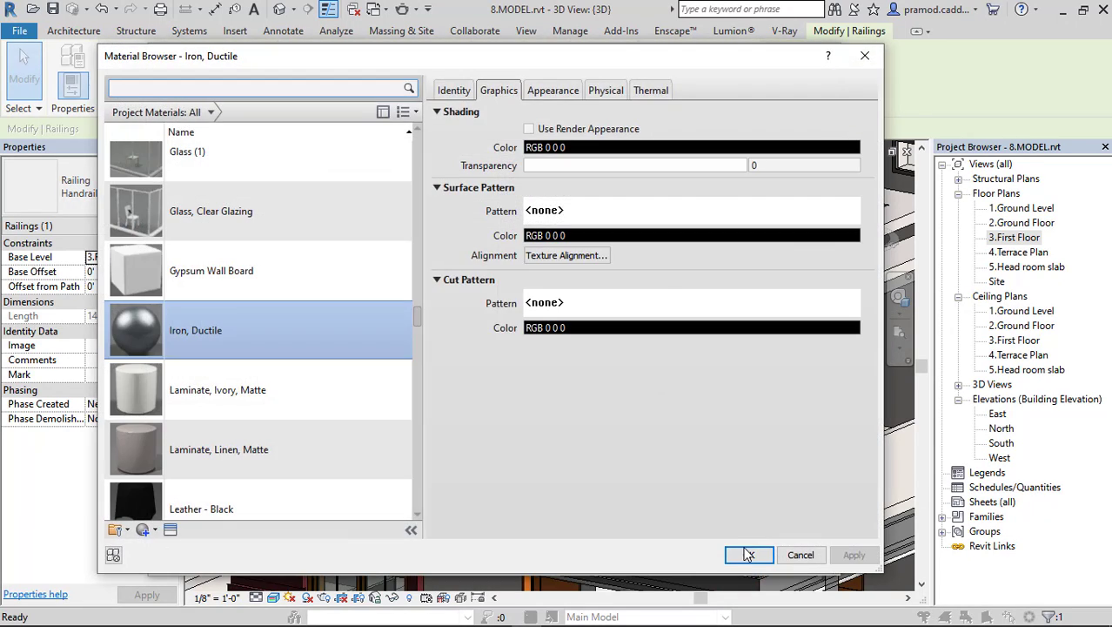
left_click(739, 551)
left_click(792, 223)
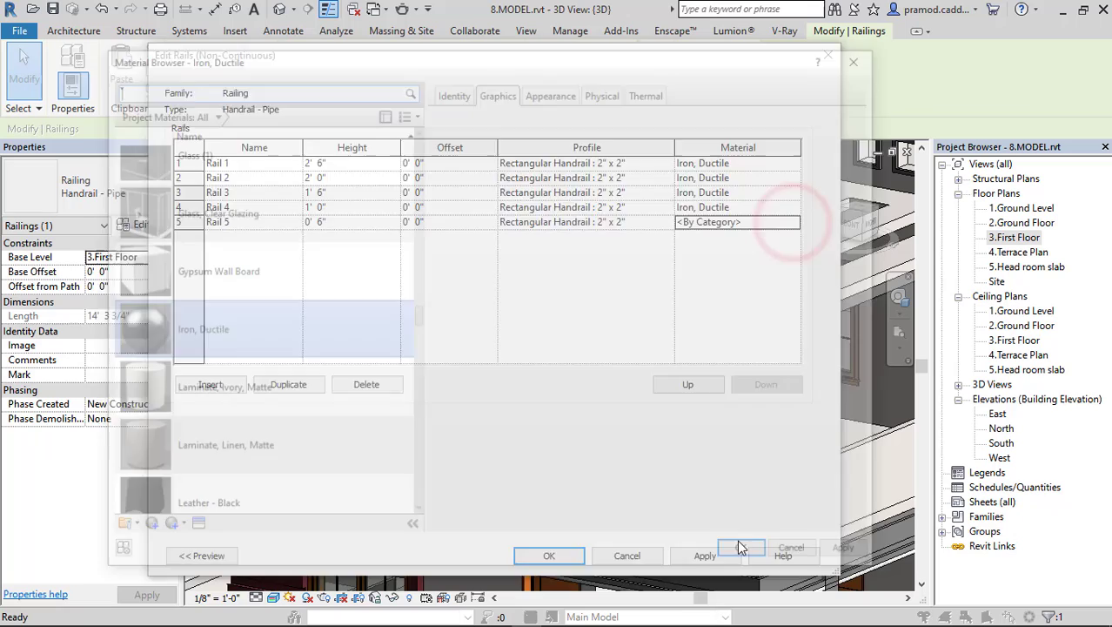
left_click(731, 552)
left_click(561, 553)
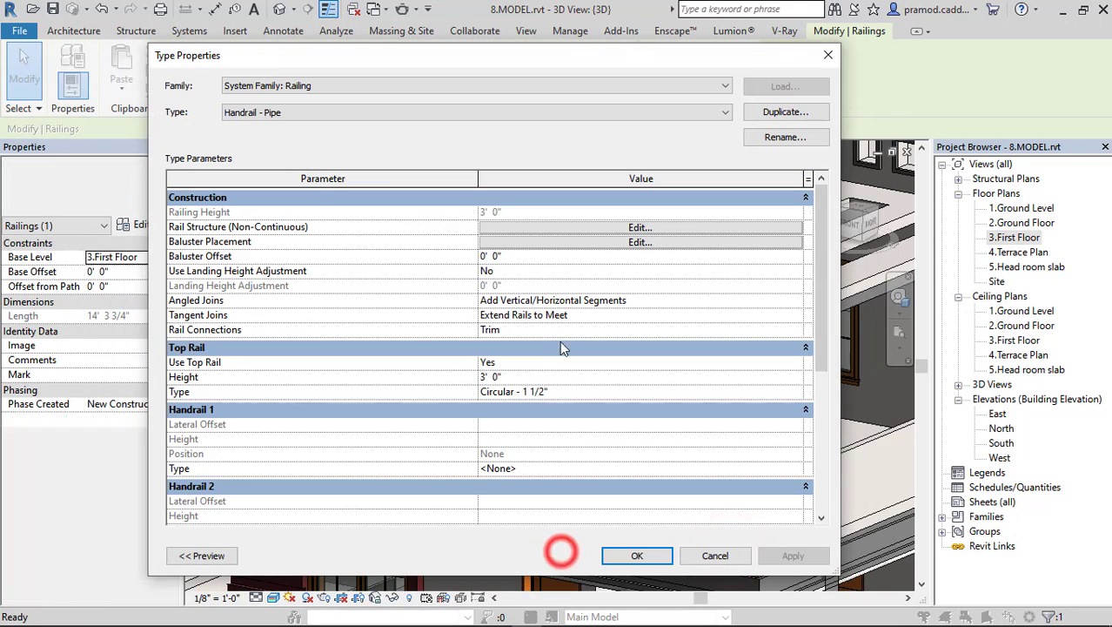
Set the material of the railing's Circular - 1 1/2" top rail type to Iron, Ductile
left_click(794, 396)
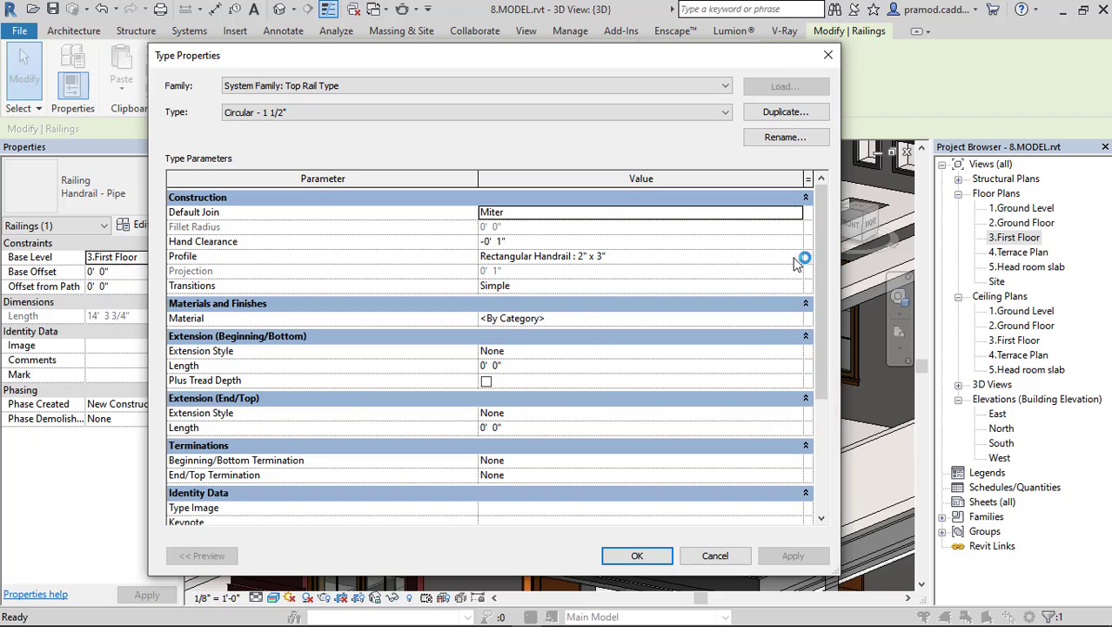
left_click(795, 257)
left_click(794, 254)
left_click(797, 317)
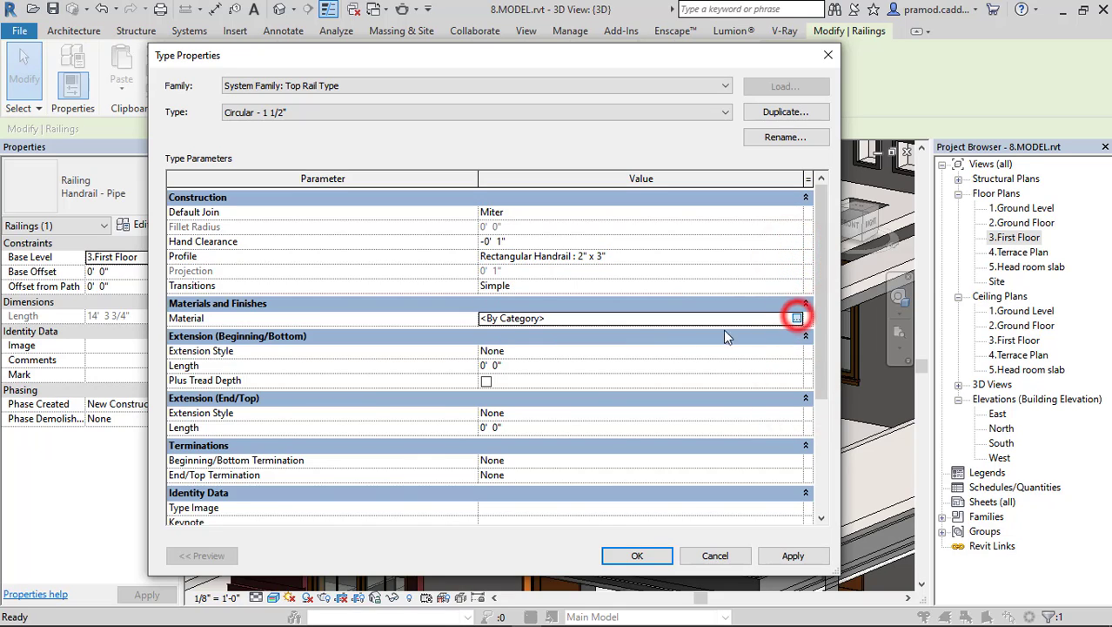
left_click(357, 324)
left_click(753, 549)
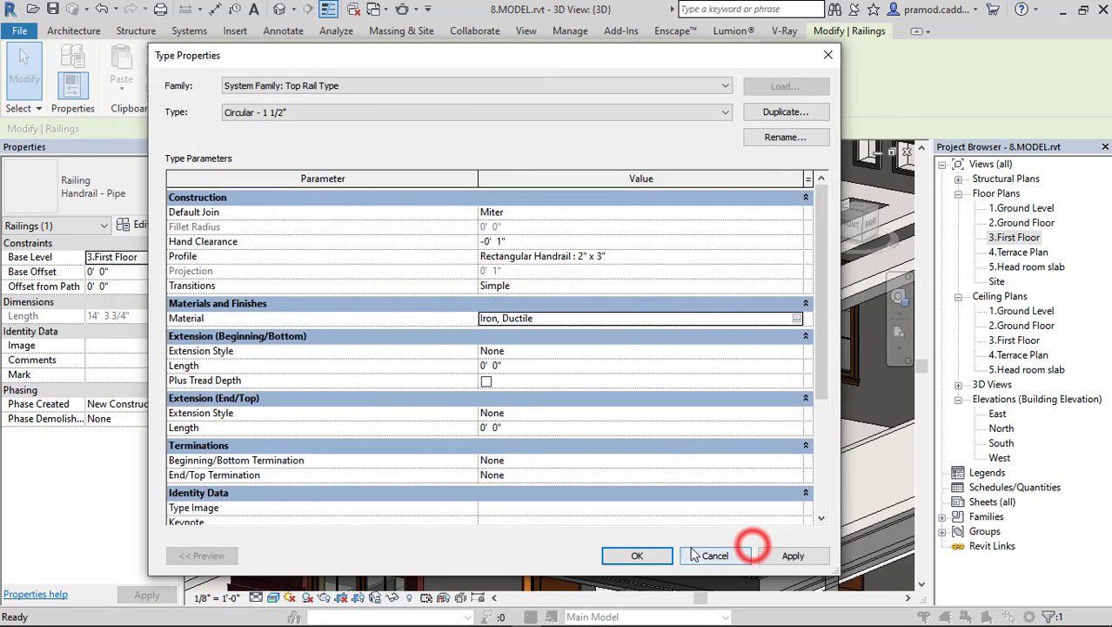
left_click(665, 555)
Check which baluster families the Handrail - Pipe type's baluster placement uses, and accept the railing type changes
left_click(634, 244)
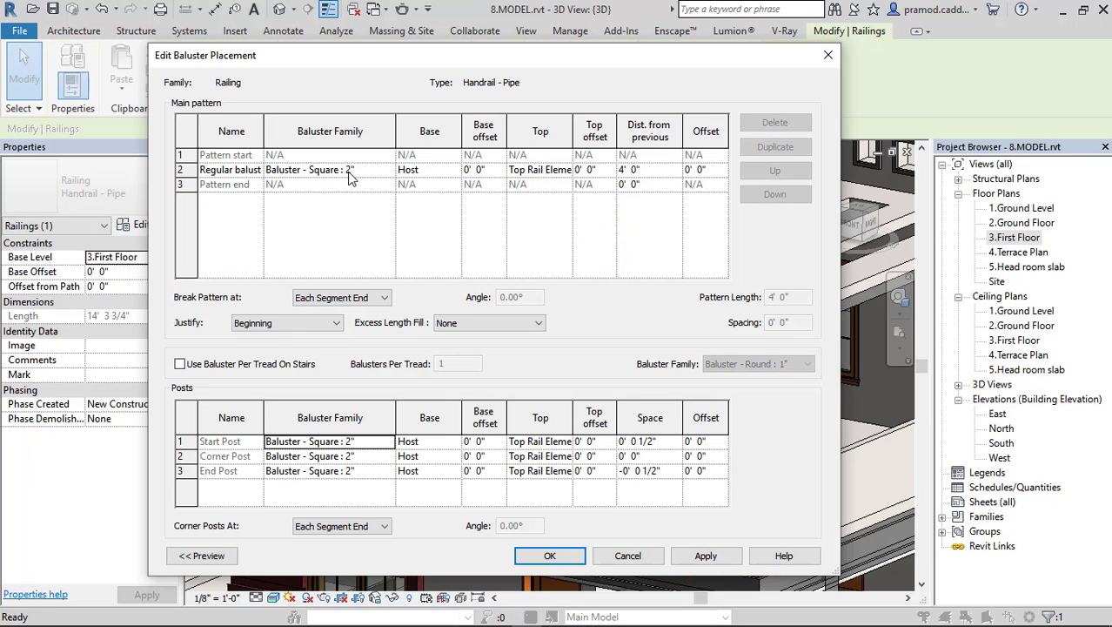
left_click(551, 557)
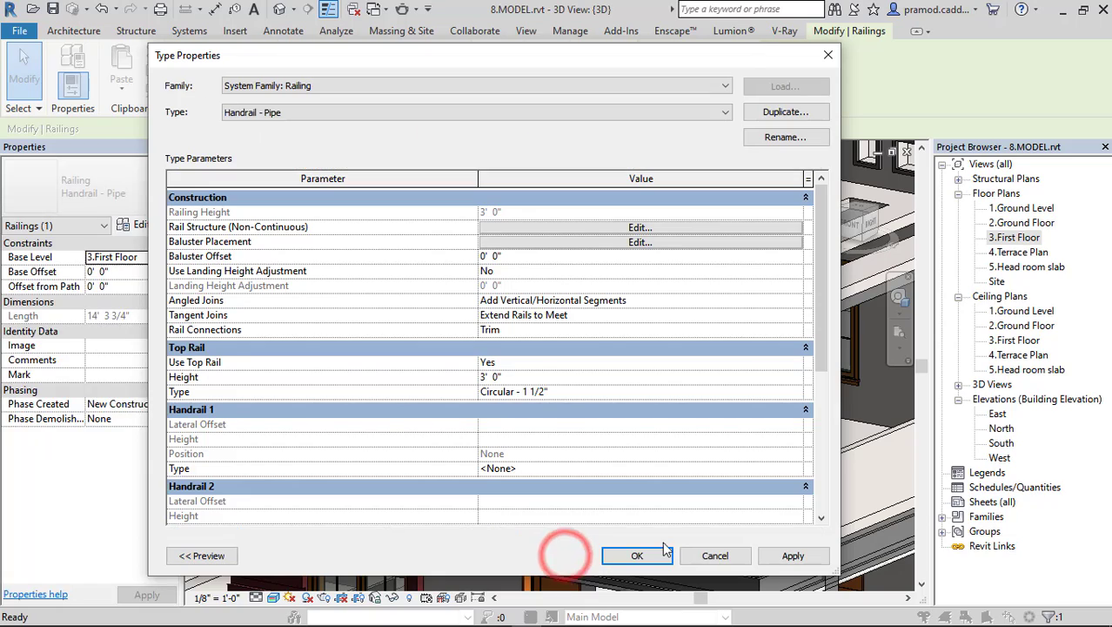
left_click(635, 244)
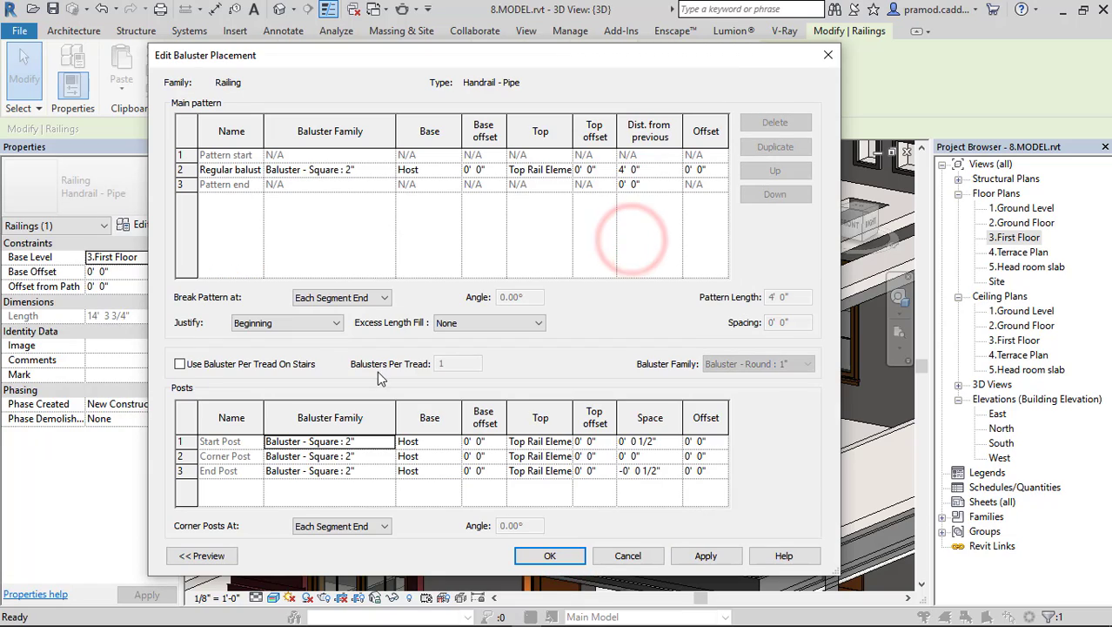
left_click(545, 554)
left_click(625, 552)
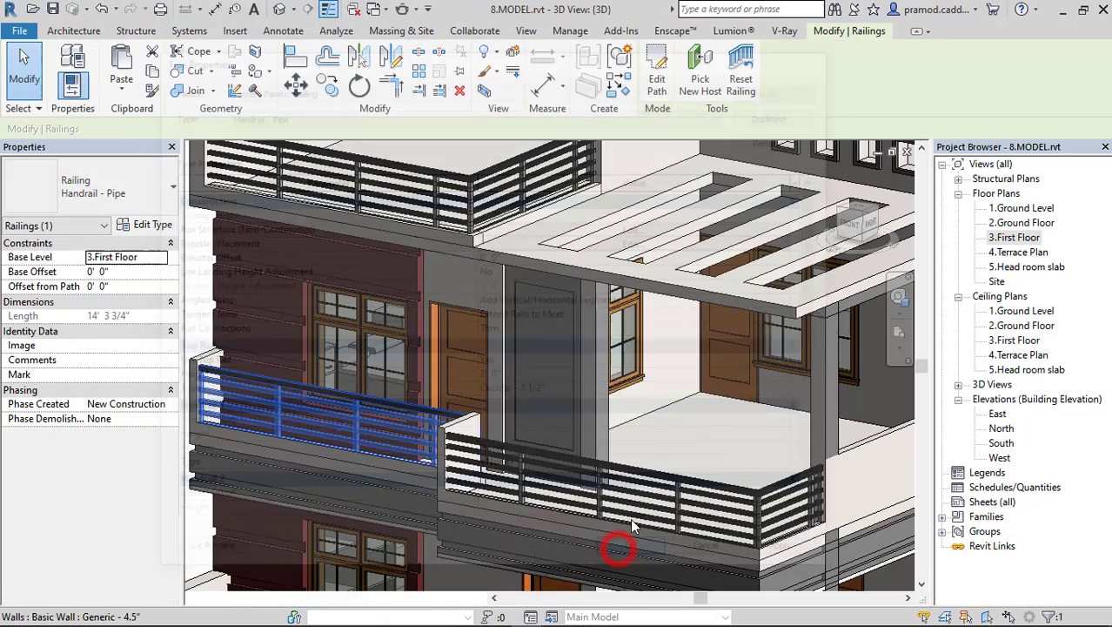
Set the Baluster Material of the 2" Baluster - Square type, found among the project's railing families, to Iron, Ductile
key("Escape")
scroll(748, 525, "up", 6)
middle_click_drag(782, 526, 603, 405)
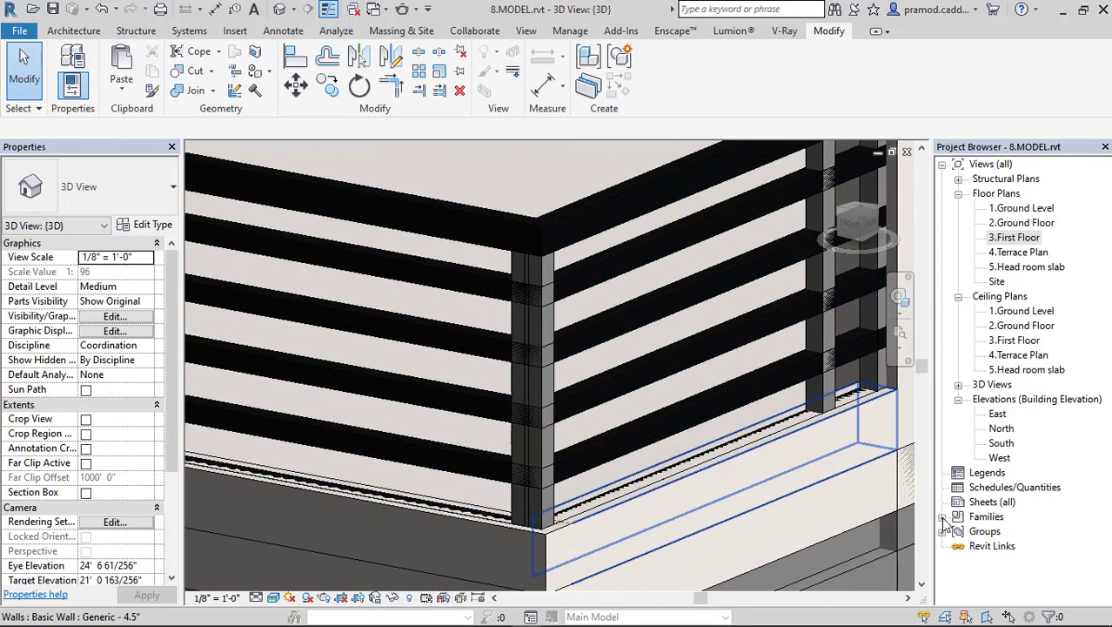
left_click(944, 518)
scroll(1004, 373, "down", 4)
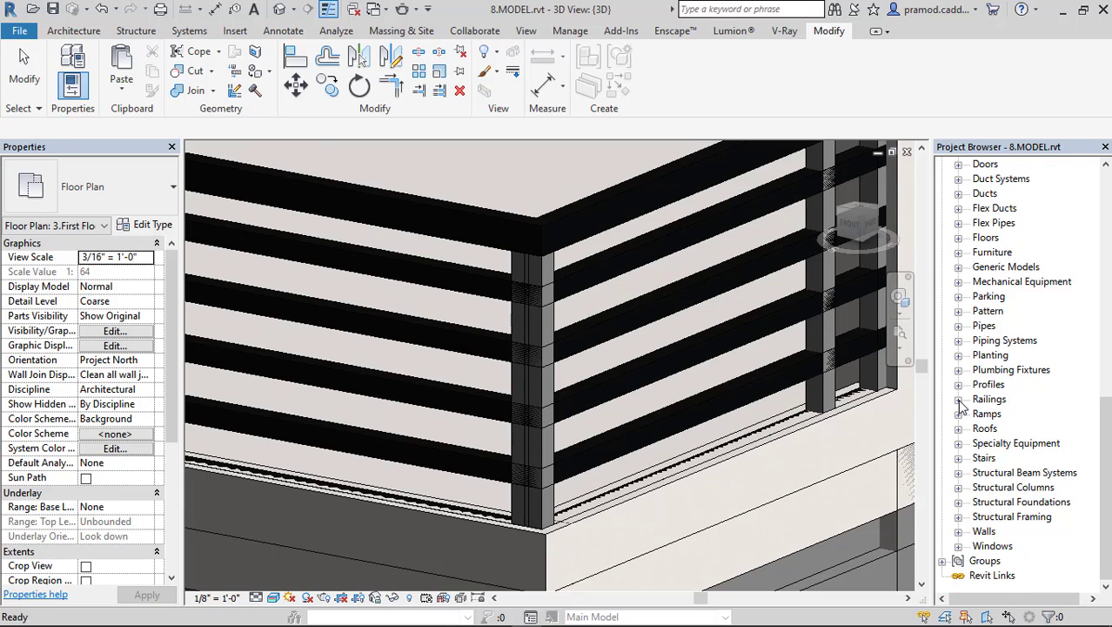
left_click(958, 399)
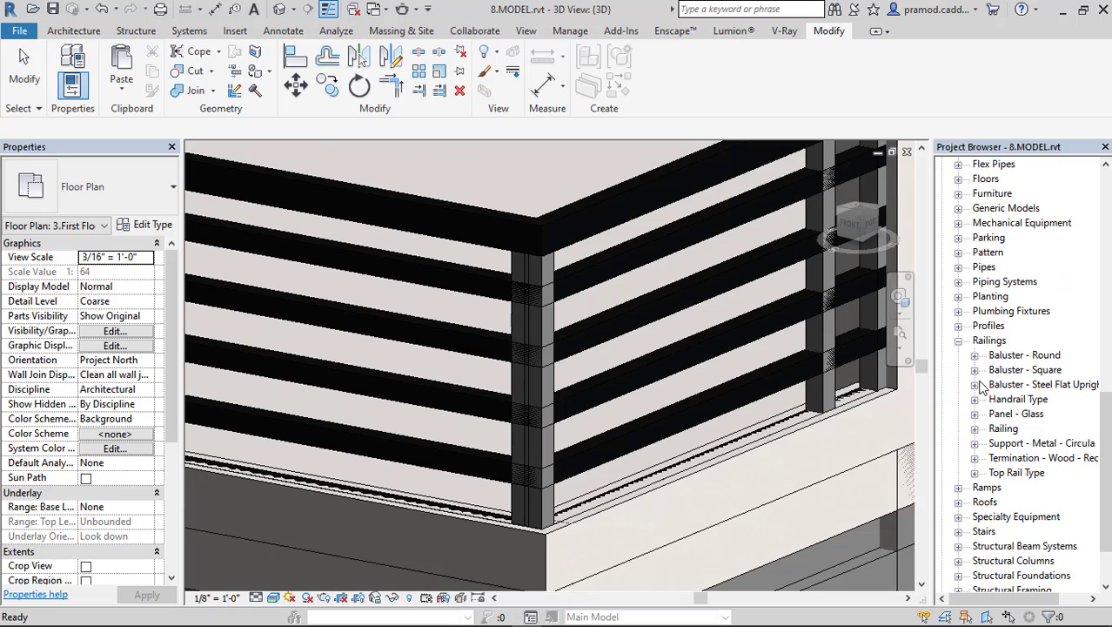
left_click(976, 370)
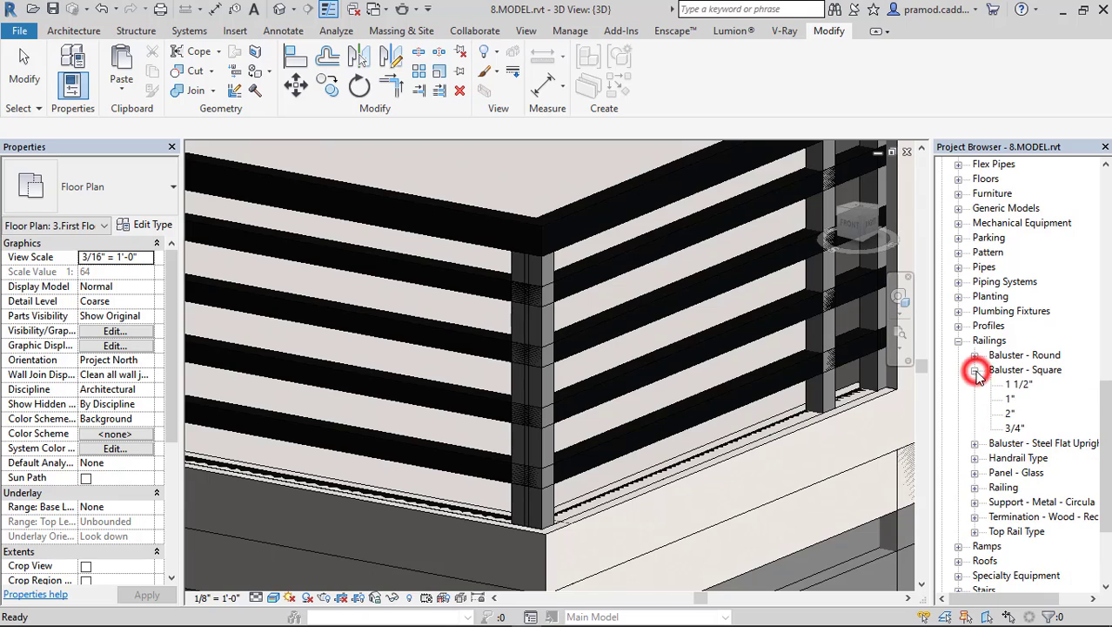
double_click(1010, 414)
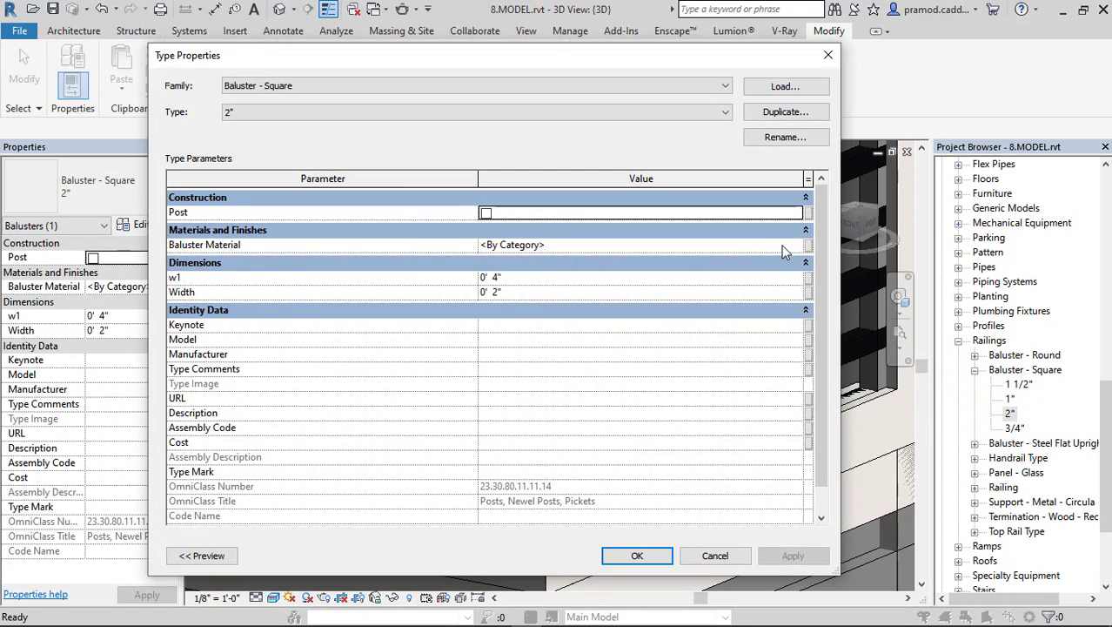
left_click(793, 245)
left_click(797, 245)
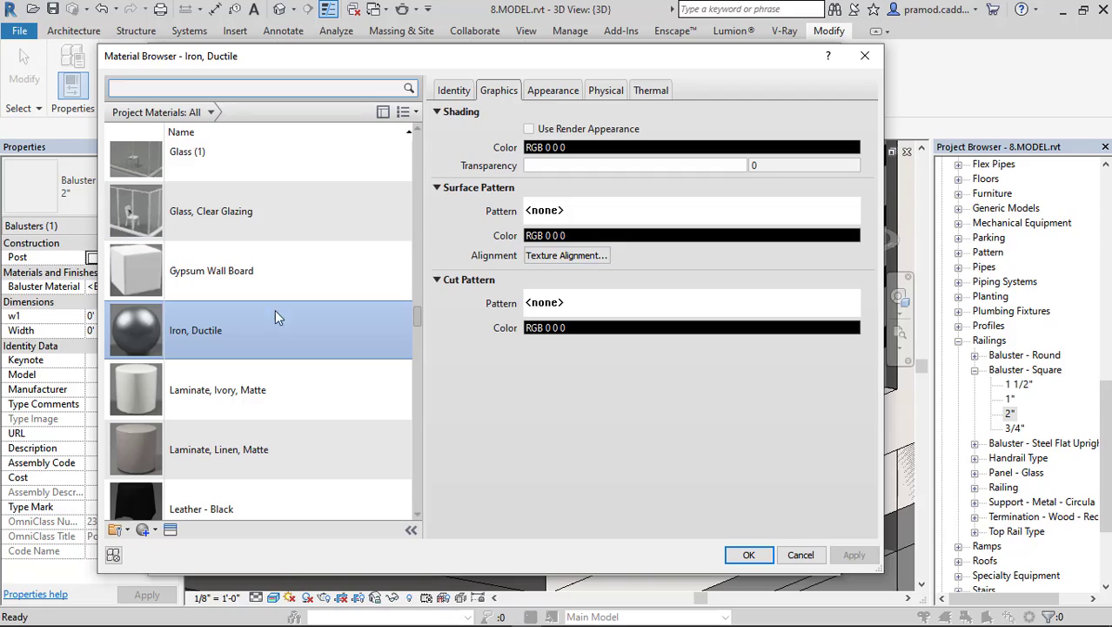
left_click(747, 550)
left_click(641, 548)
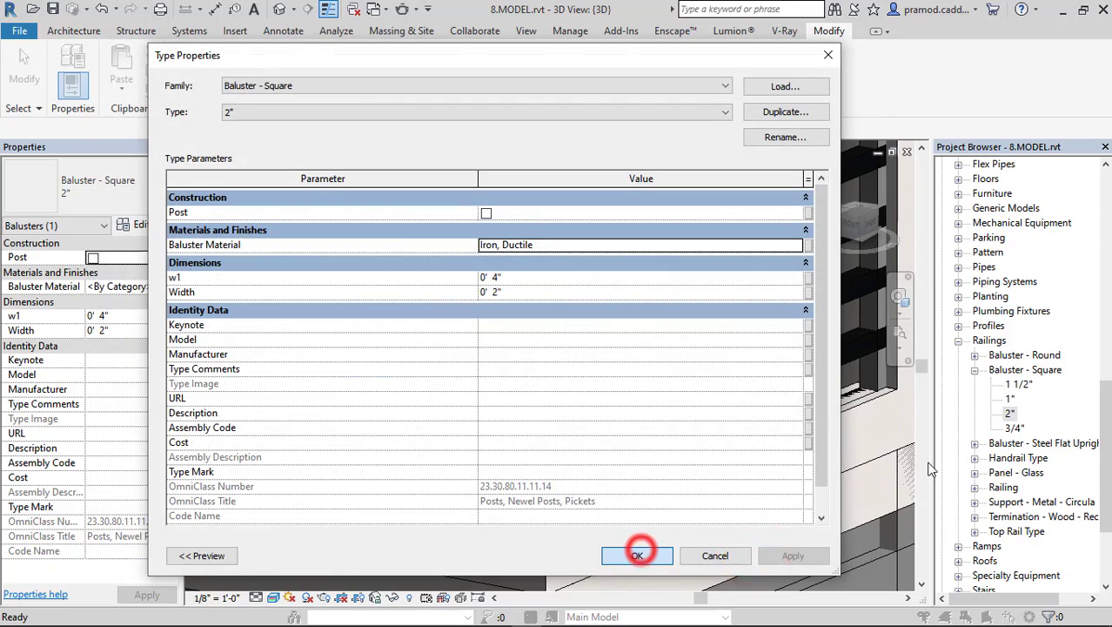
Create a new material named 1.road and use its render appearance for shading
scroll(690, 367, "down", 6)
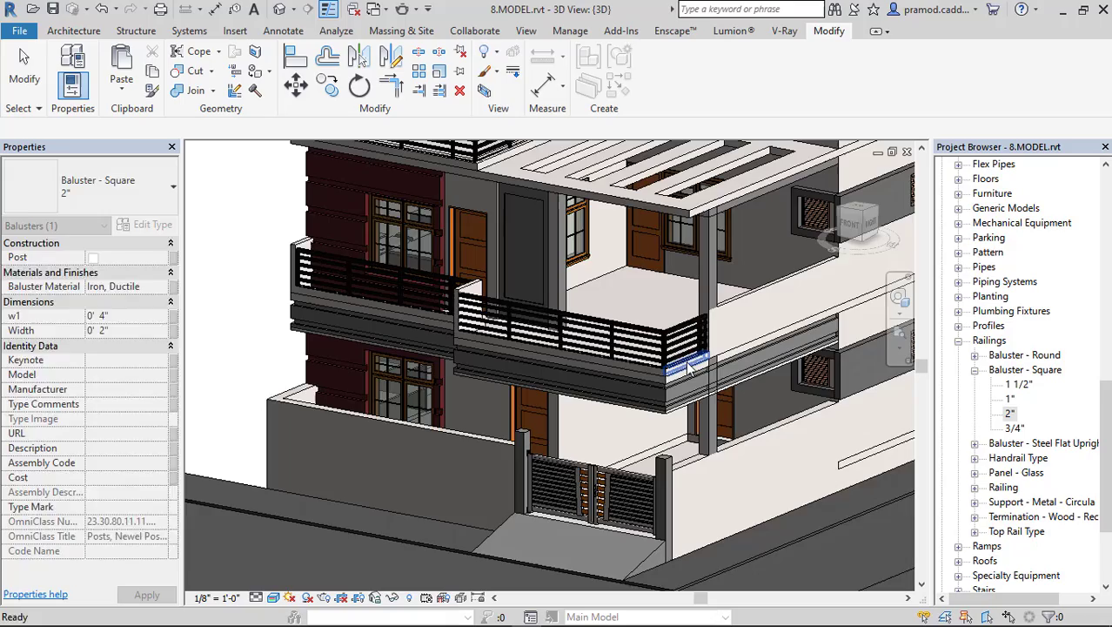
middle_click_drag(715, 367, 643, 409)
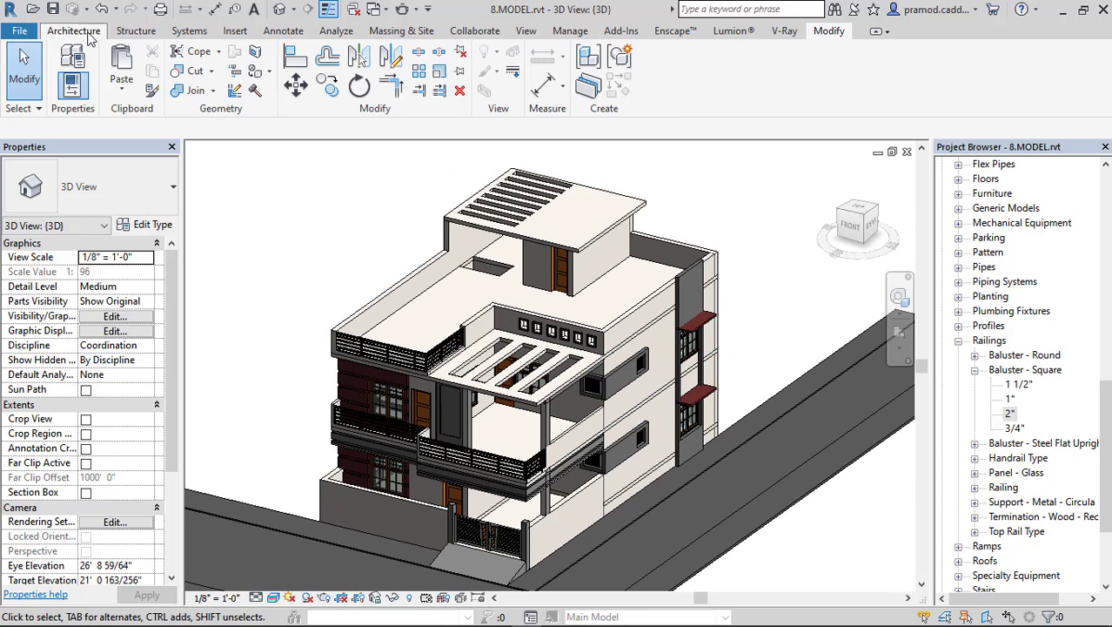
left_click(570, 31)
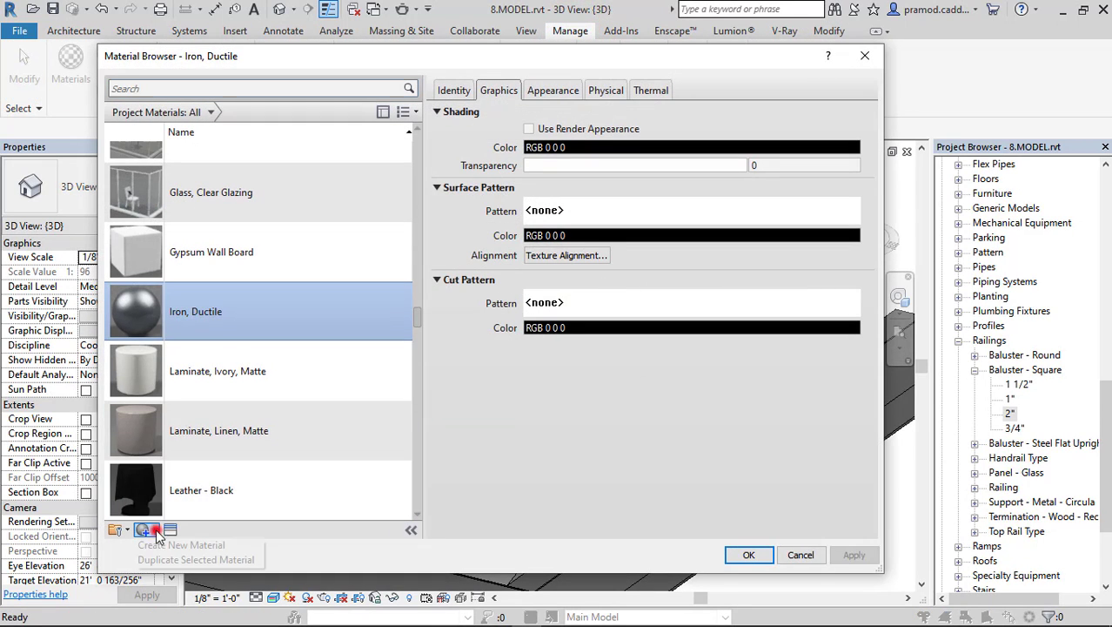
left_click(154, 530)
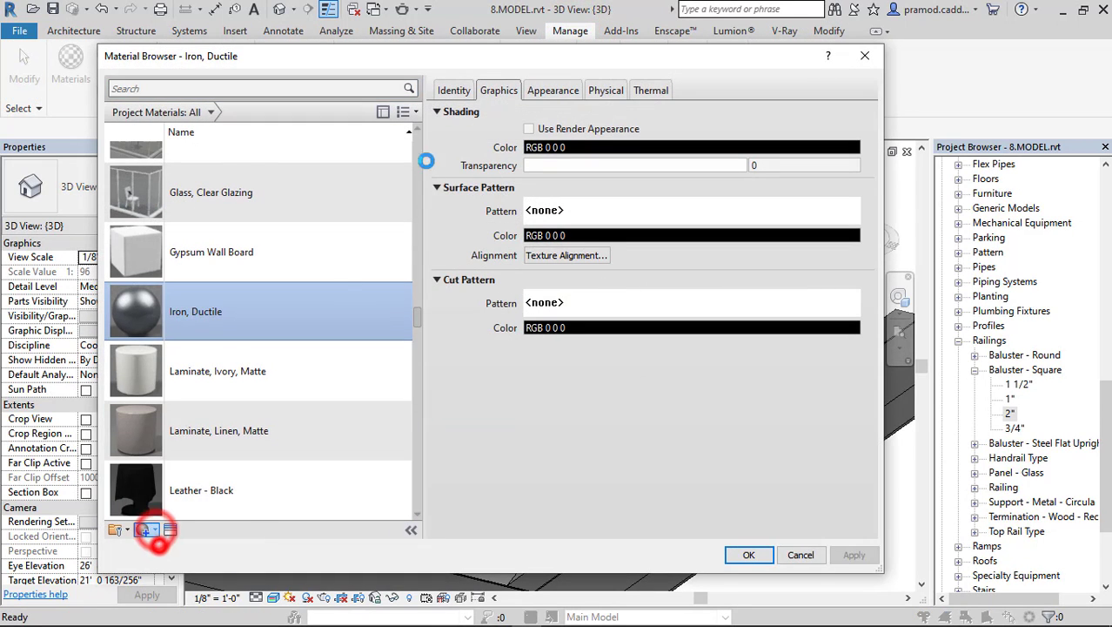
left_click(454, 90)
left_click(668, 112)
type("1.road")
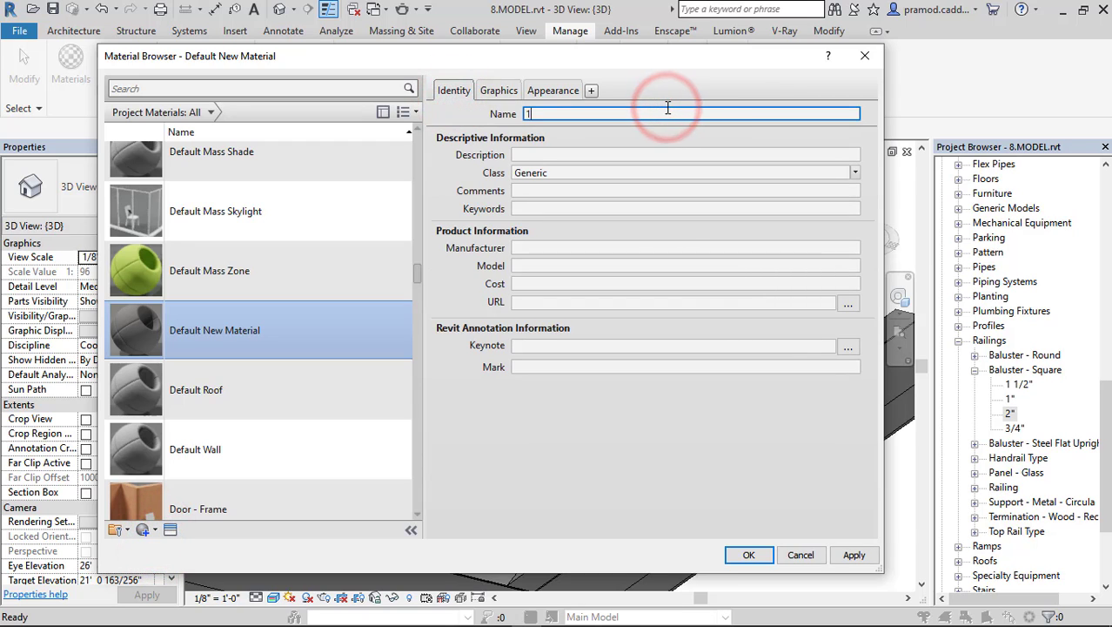
left_click(510, 93)
Load road.jpg from the Textures folder as the generic appearance image of the 1.road material
left_click(552, 91)
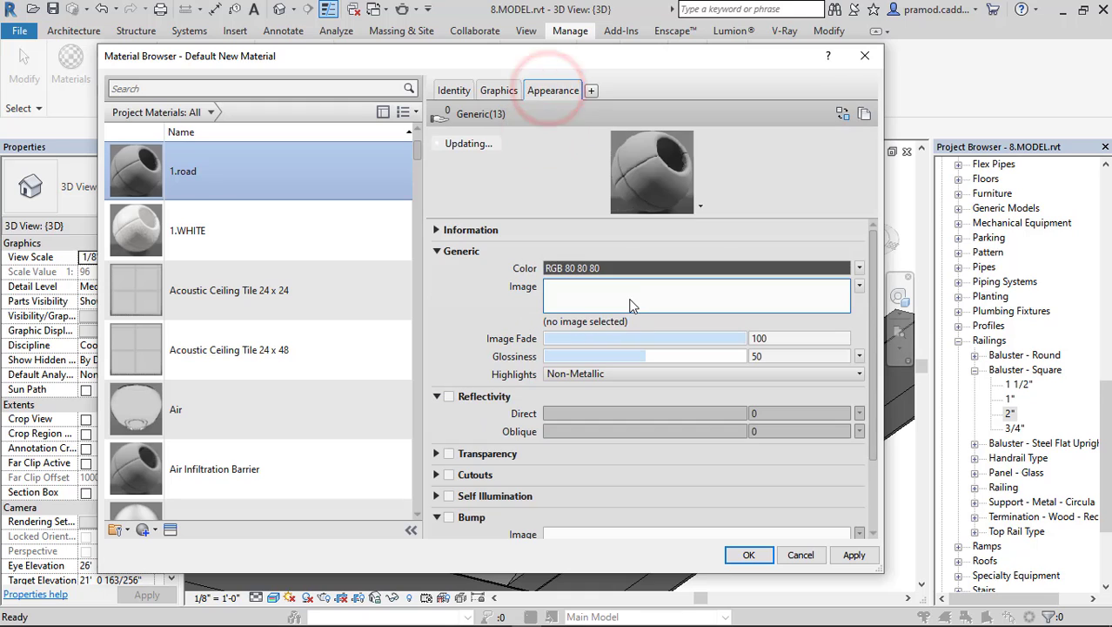
left_click(635, 302)
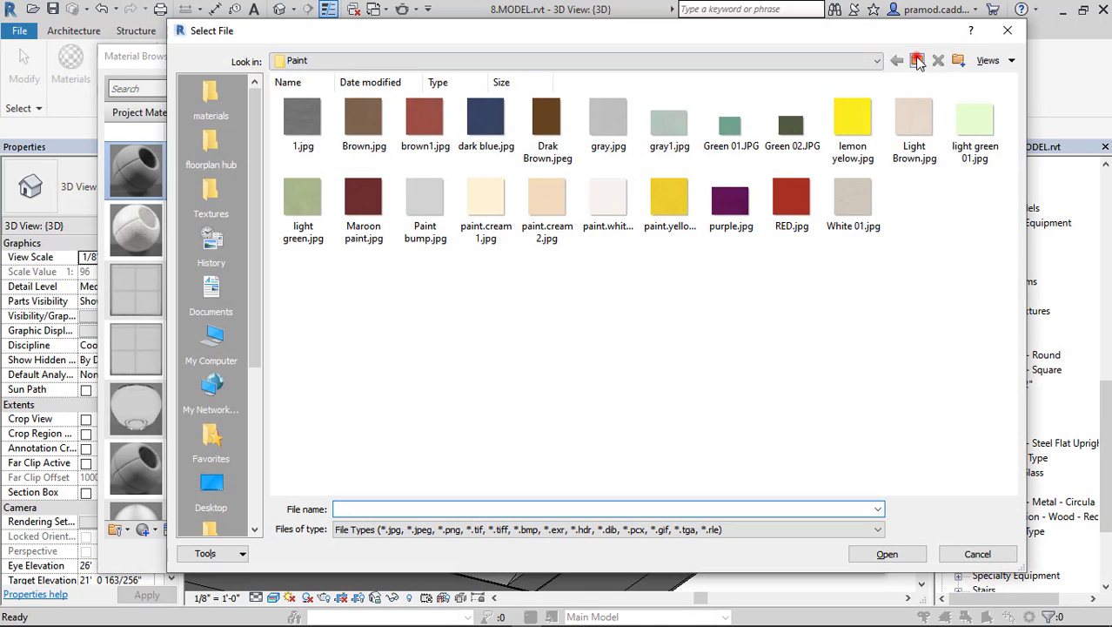
left_click(918, 62)
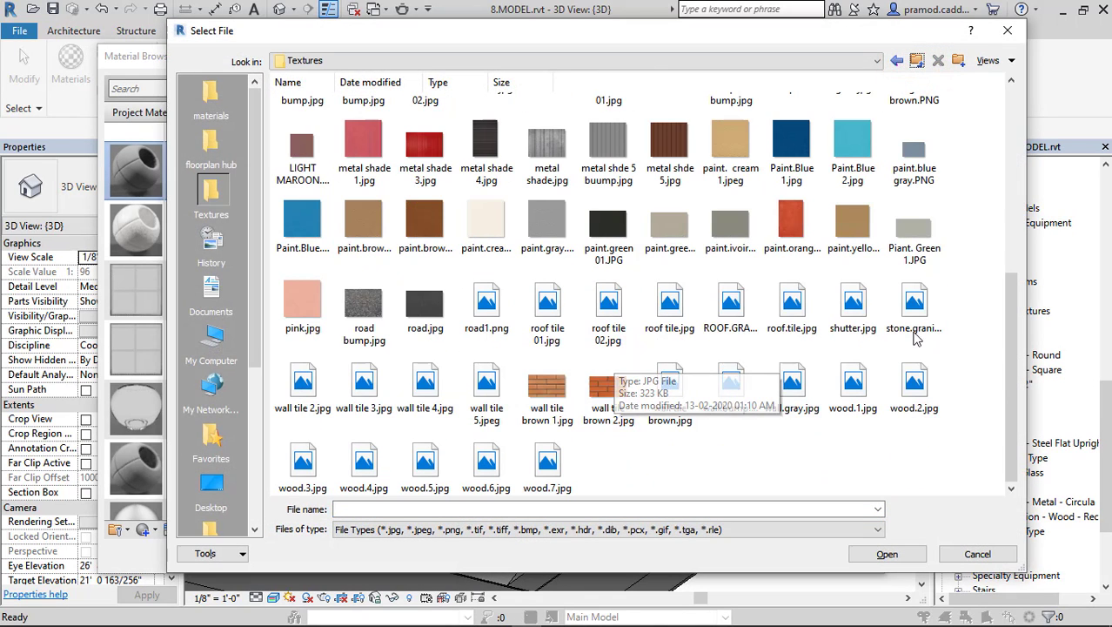
left_click(425, 331)
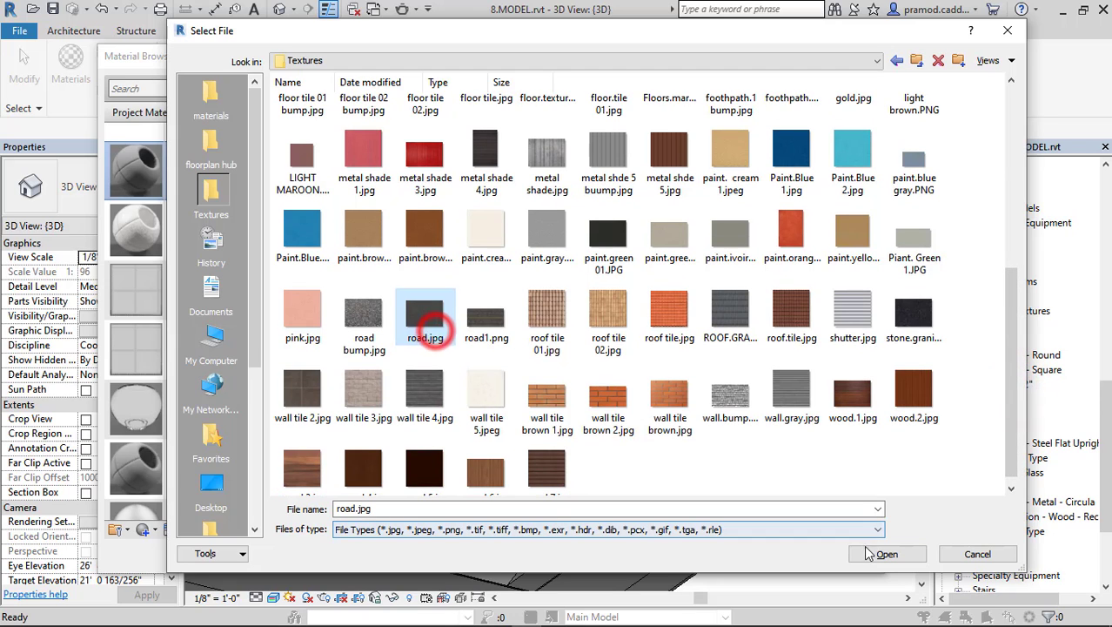
left_click(870, 553)
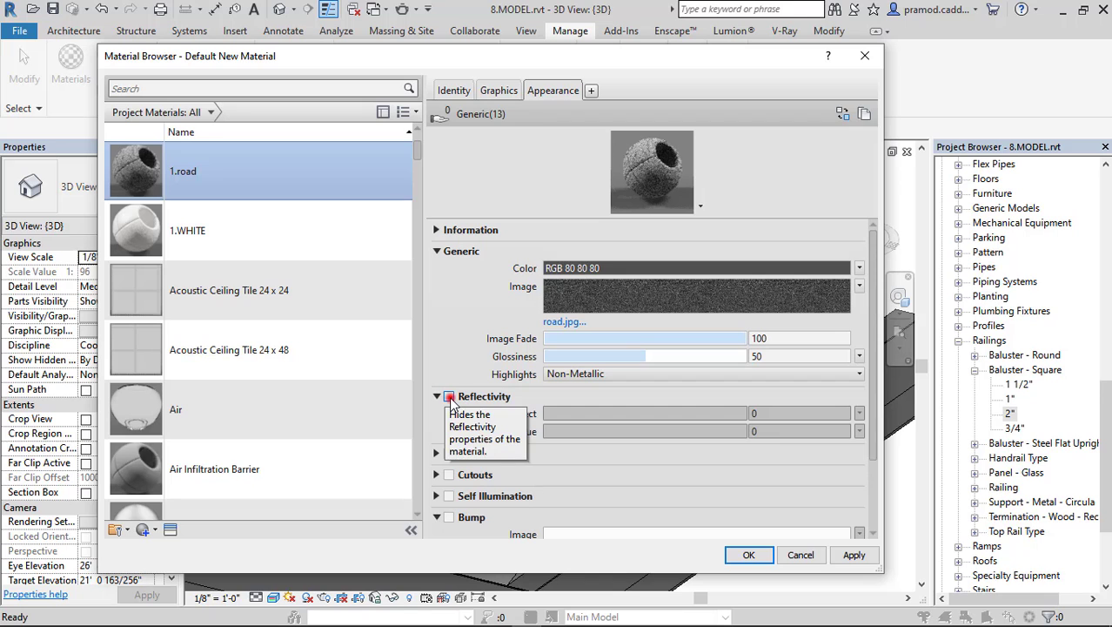
Enable reflectivity on 1.road with a direct value of 1, and add road bump.jpg as its bump image
left_click(450, 397)
left_click(774, 416)
type("1")
left_click(480, 331)
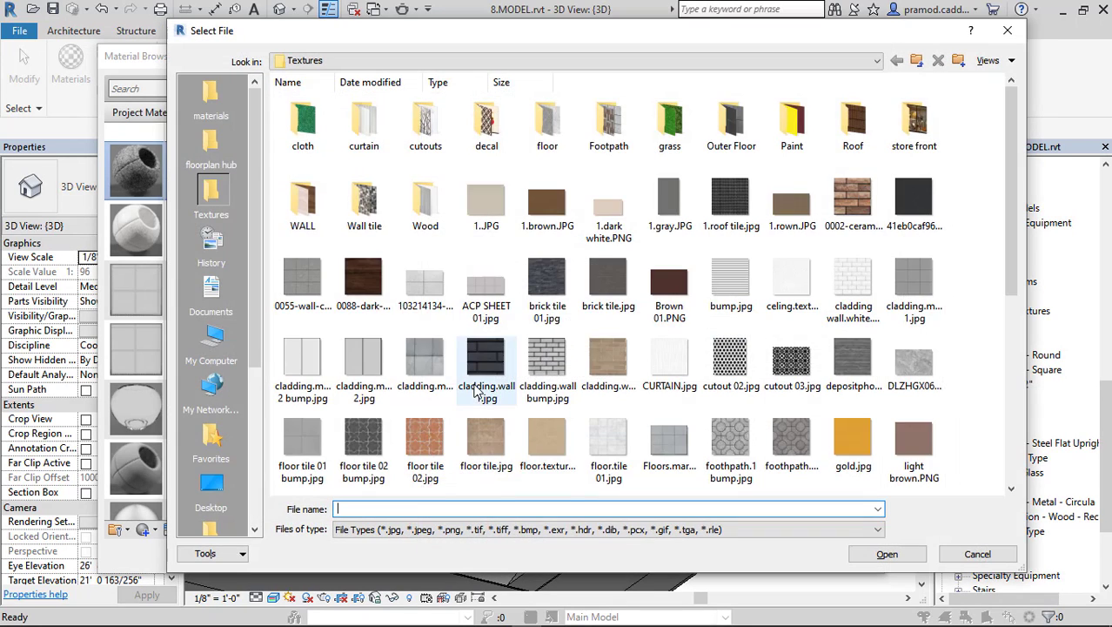
scroll(387, 324, "down", 10)
double_click(365, 307)
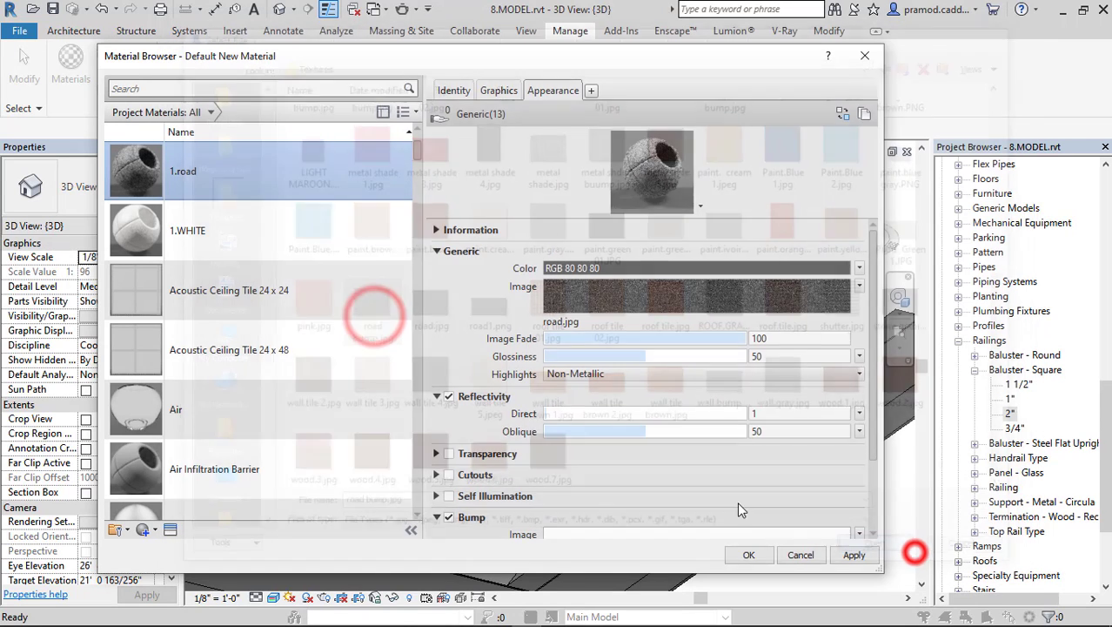
Set the sample size of the road bump.jpg texture to 3'-0" wide and 3'-0" high
left_click(622, 453)
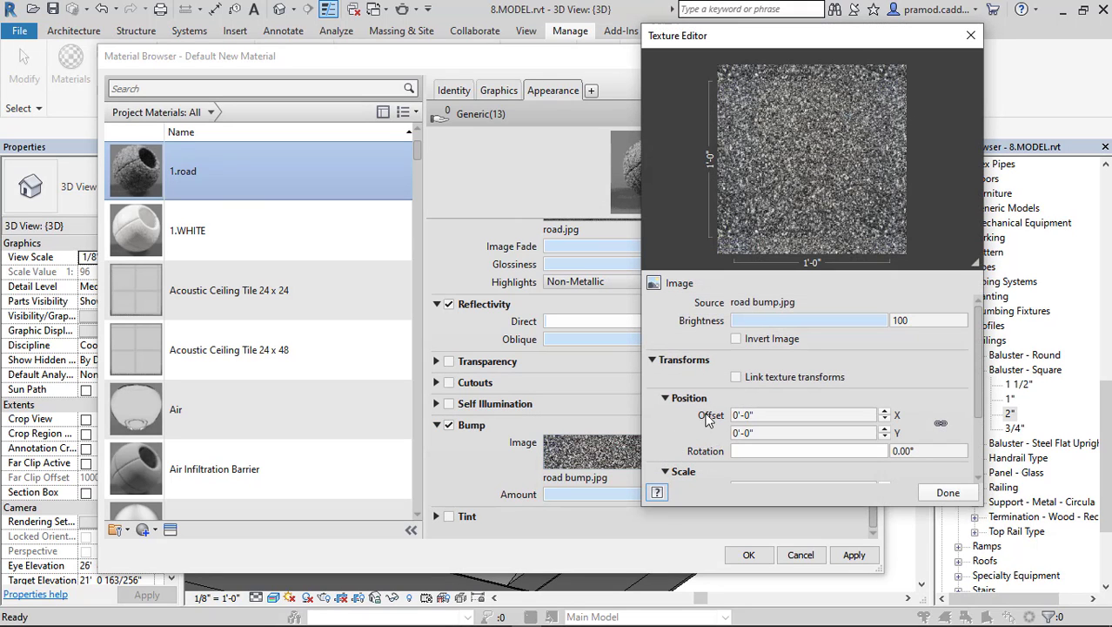
scroll(667, 424, "down", 1)
left_click(779, 440)
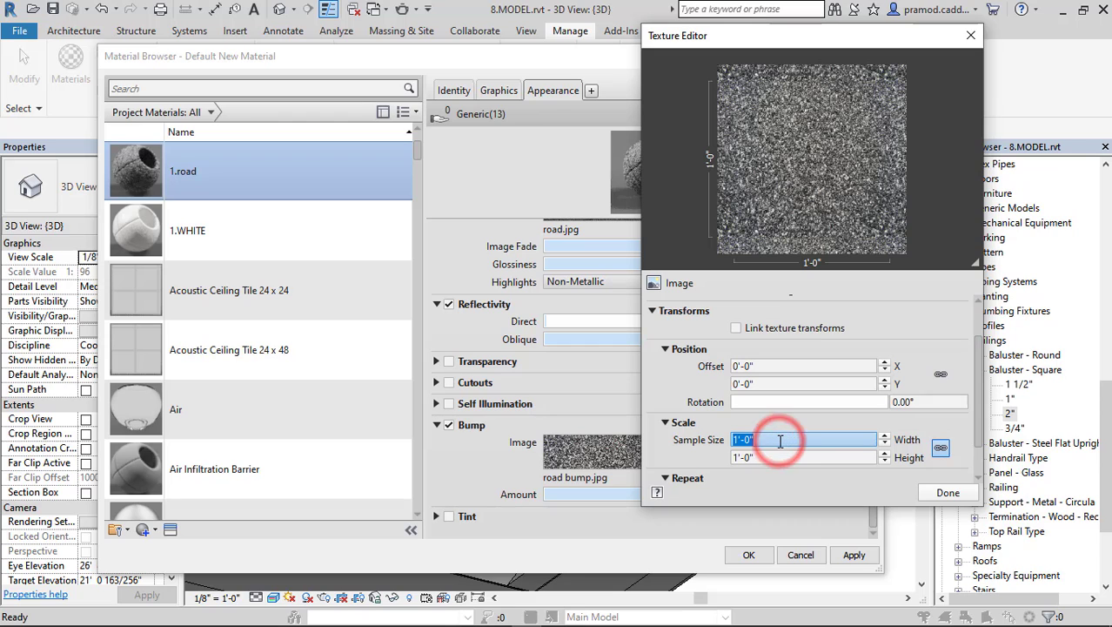
type("3'")
left_click(769, 453)
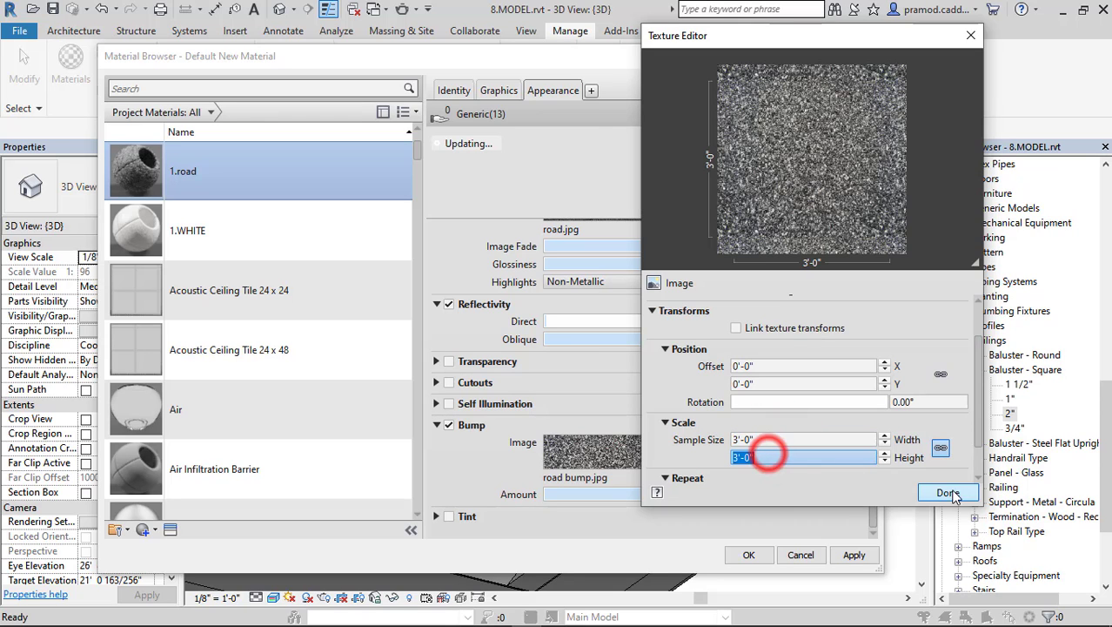
left_click(949, 492)
Set the road.jpg image's sample size to 3'-0" by 3'-0" and accept the 1.road material
left_click(612, 296)
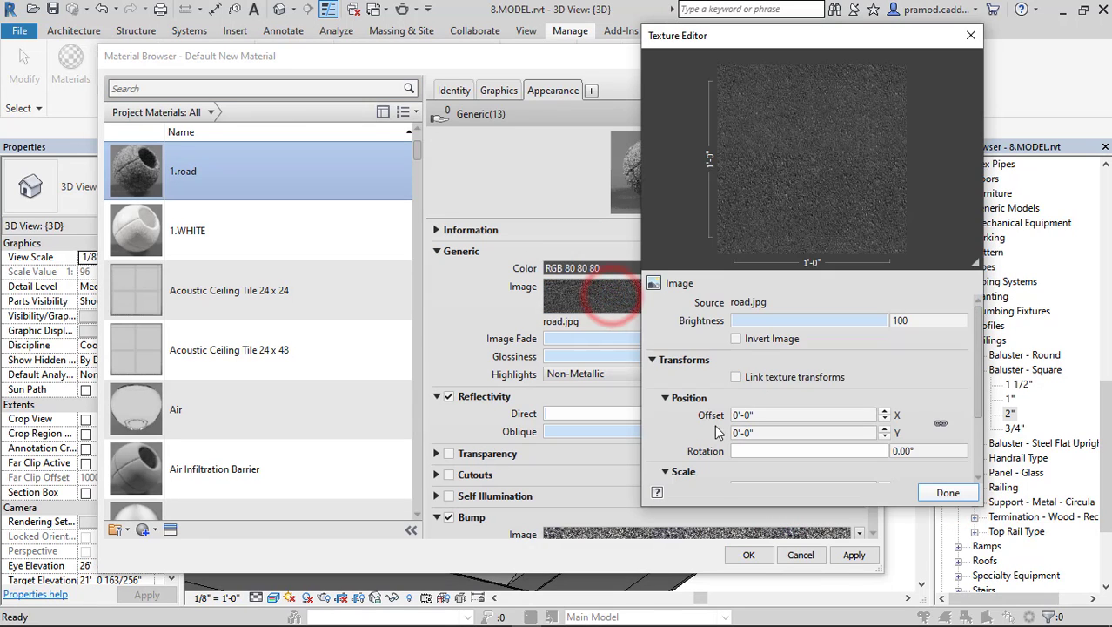
scroll(766, 409, "down", 2)
left_click(764, 399)
type("3'-0\"")
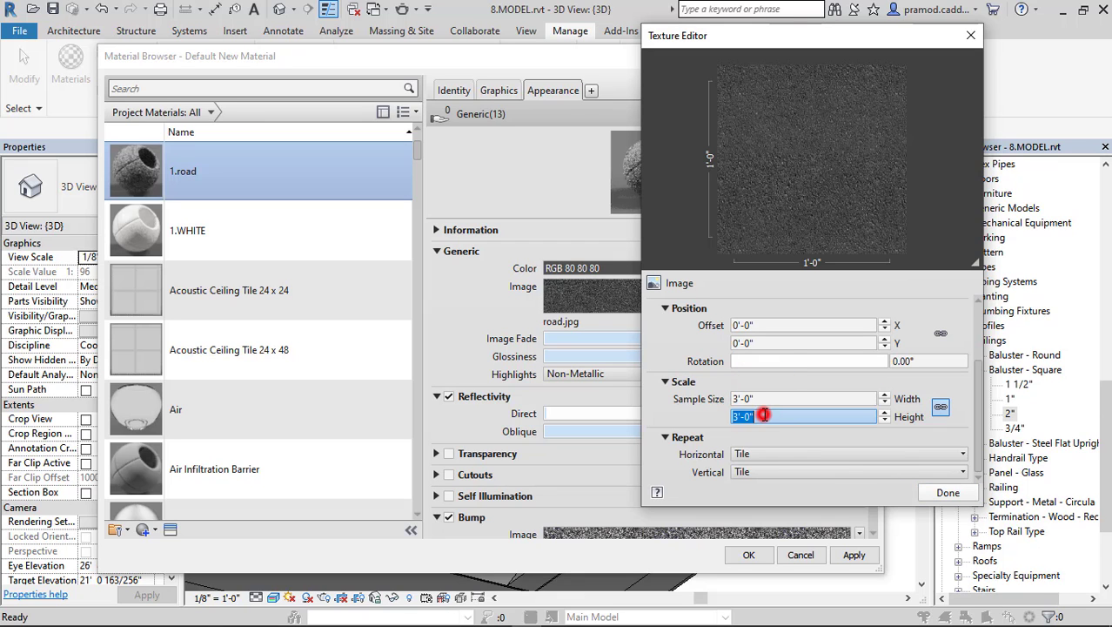
left_click(763, 416)
left_click(924, 493)
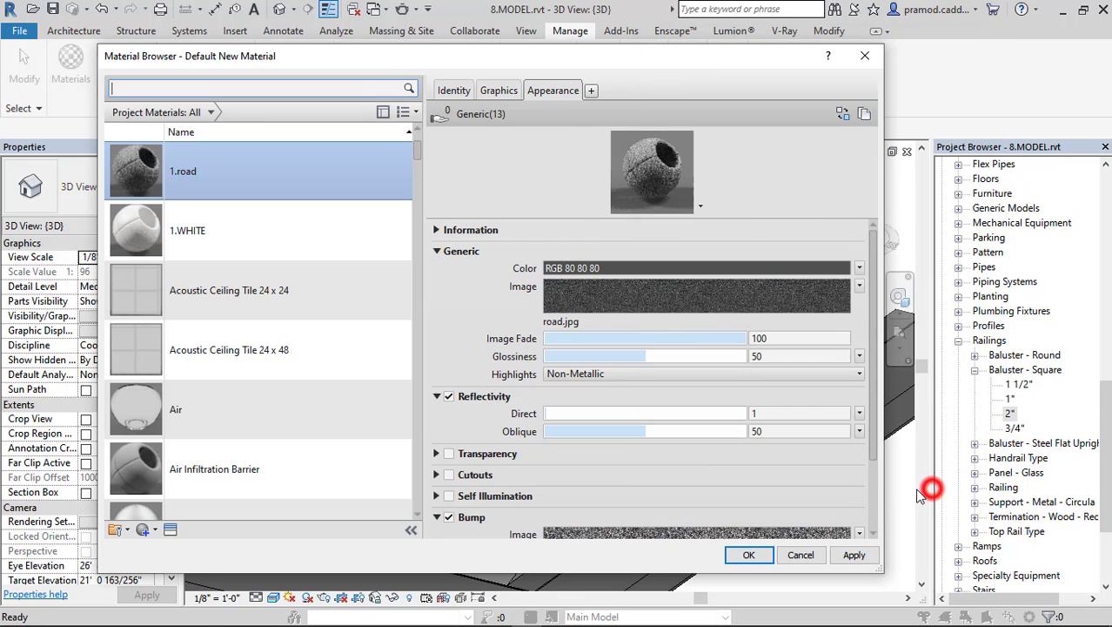
left_click(750, 555)
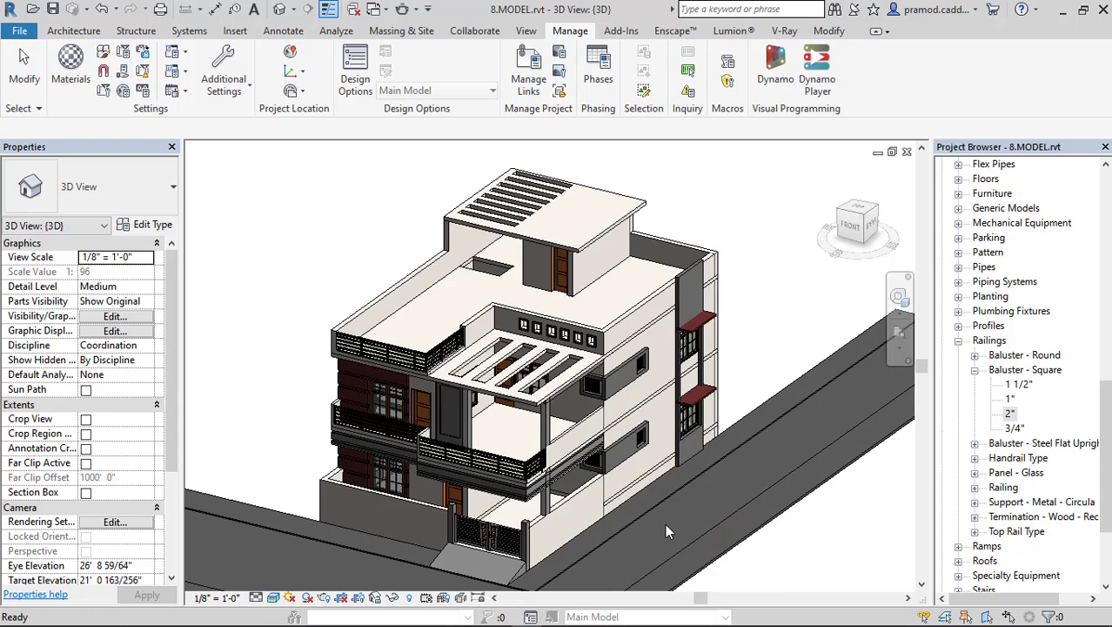
Paint the top face of the road floor in front of the house with the 1.road material and finish painting
key("p")
key("t")
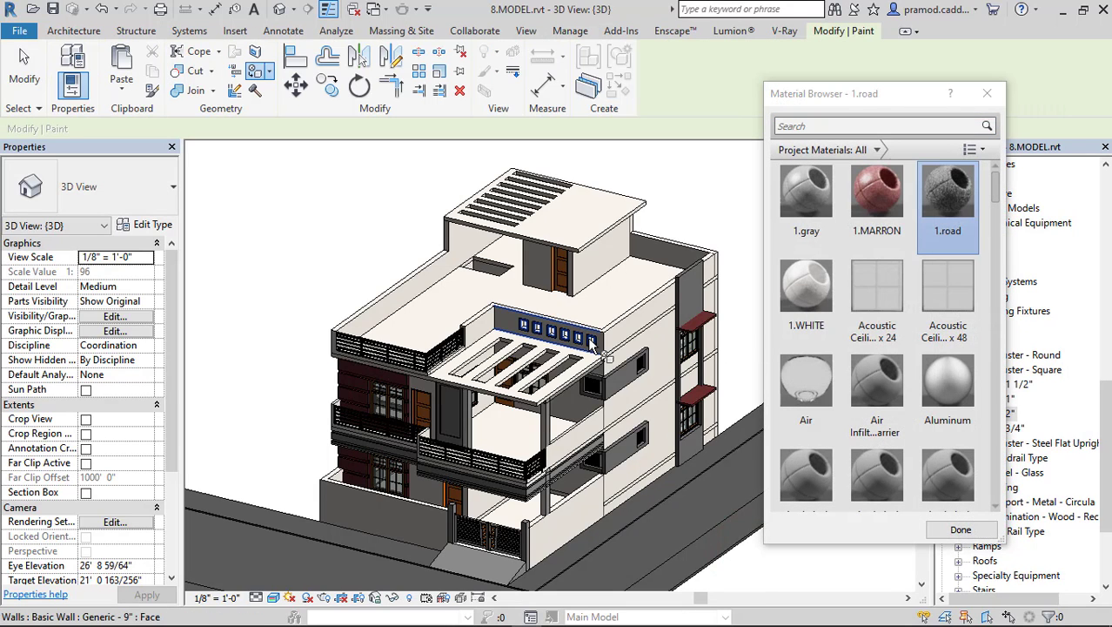
left_click_drag(303, 237, 279, 264)
mouse_move(314, 206)
left_mouse_down()
mouse_move(371, 175)
mouse_move(366, 266)
left_mouse_up()
mouse_move(248, 347)
left_mouse_down()
mouse_move(406, 234)
mouse_move(272, 337)
left_mouse_up()
key("Escape")
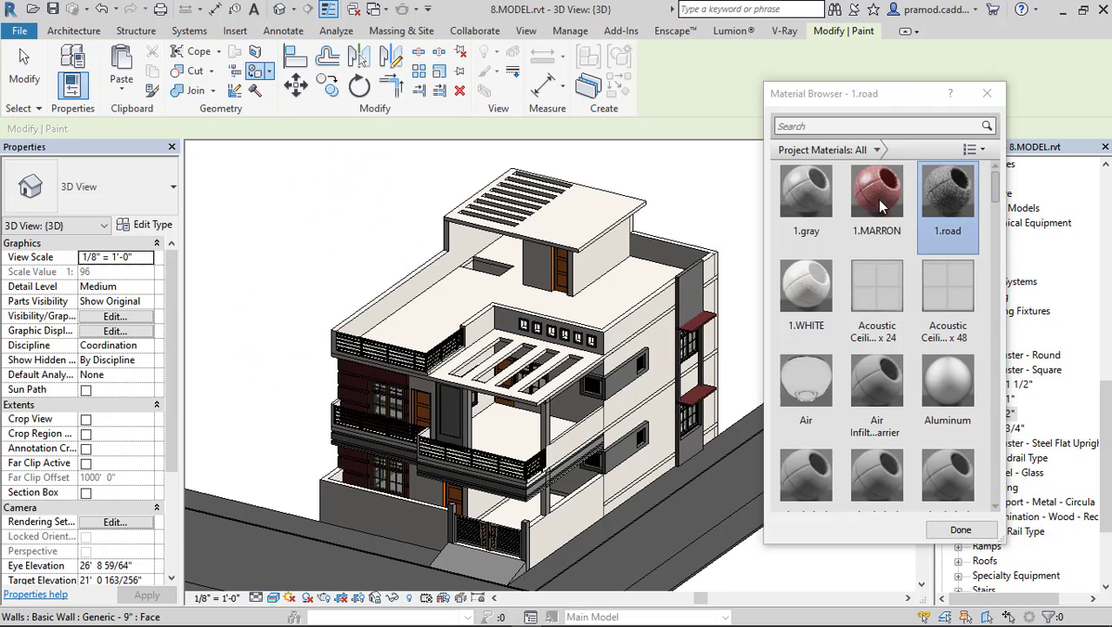
left_click(954, 195)
middle_click_drag(552, 275, 520, 97)
left_click(531, 451)
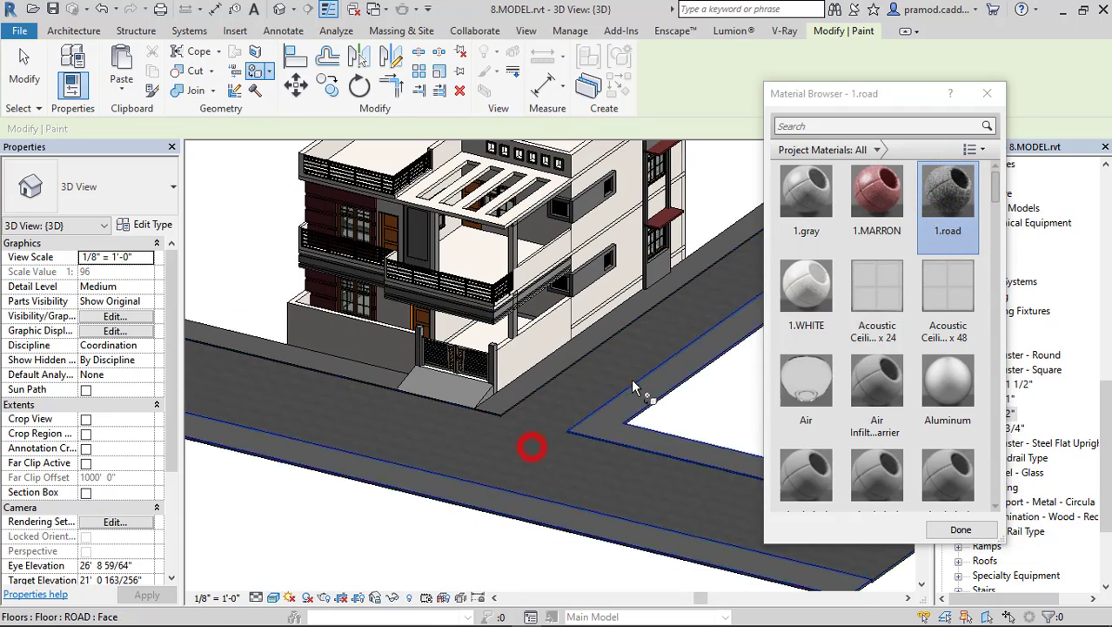
scroll(534, 453, "up", 4)
scroll(356, 414, "up", 5)
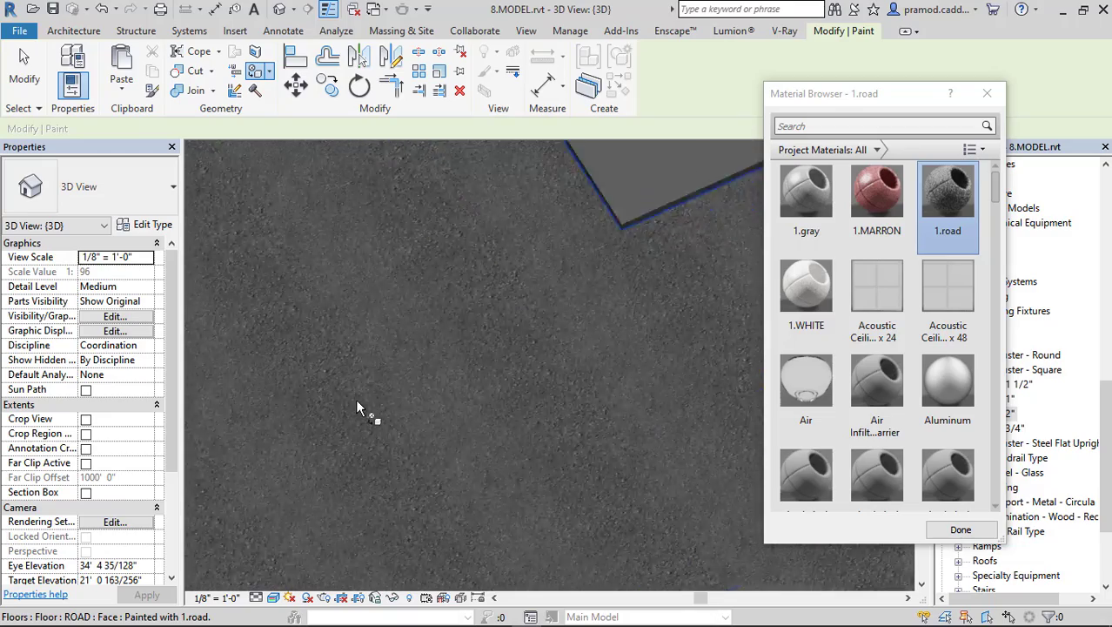
scroll(352, 408, "down", 8)
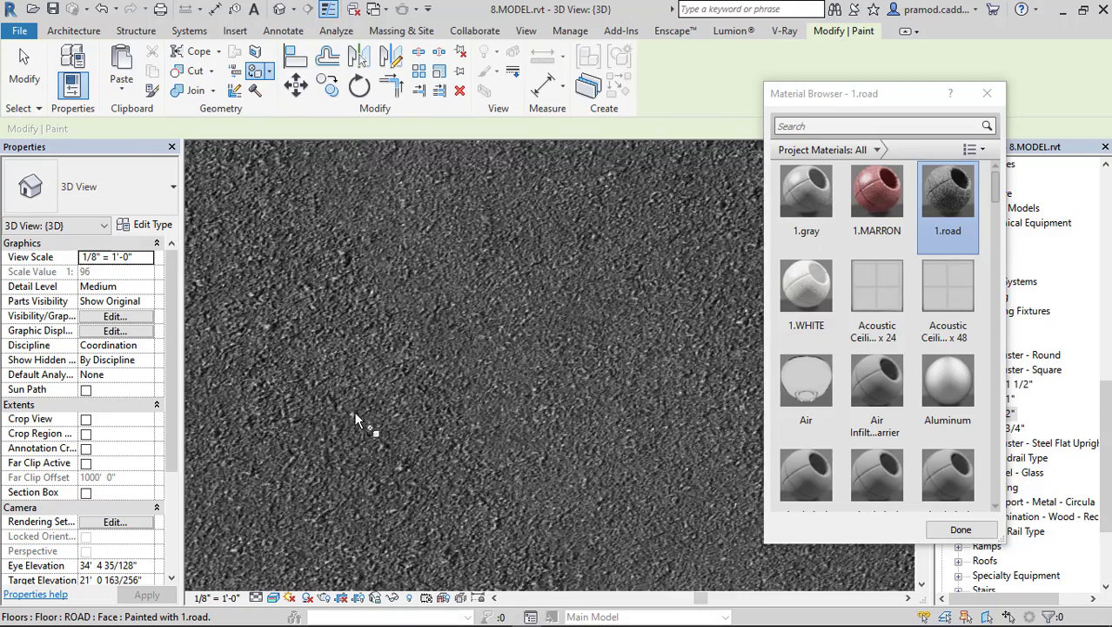
middle_click_drag(409, 399, 610, 372, "shift")
left_click(987, 93)
Create a new material named 1.foothpath and use its render appearance for shading
left_click(570, 32)
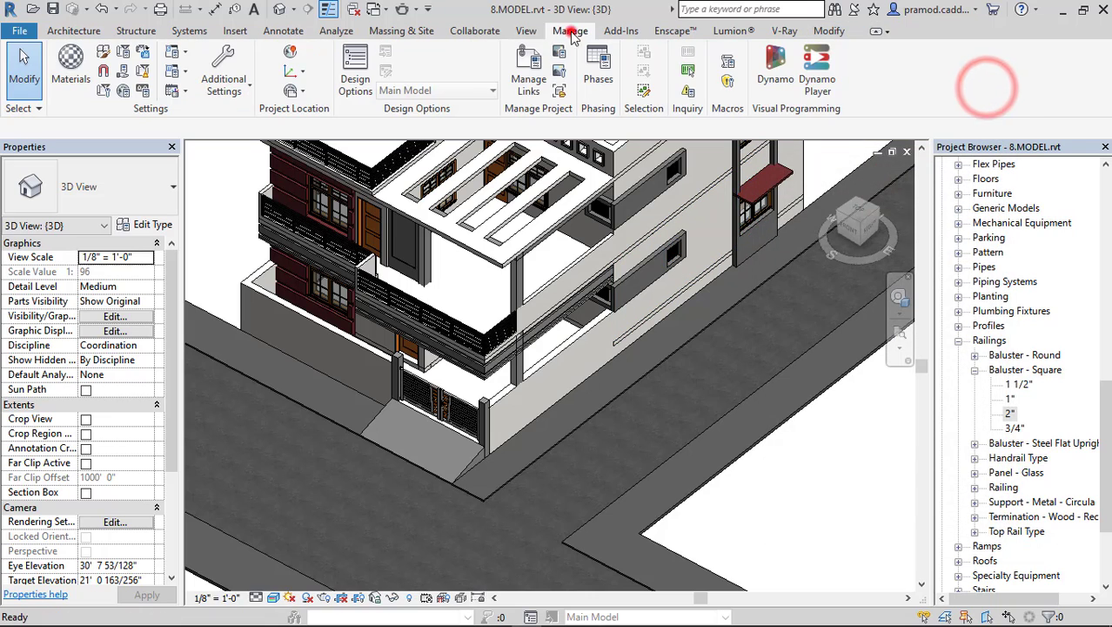
left_click(71, 61)
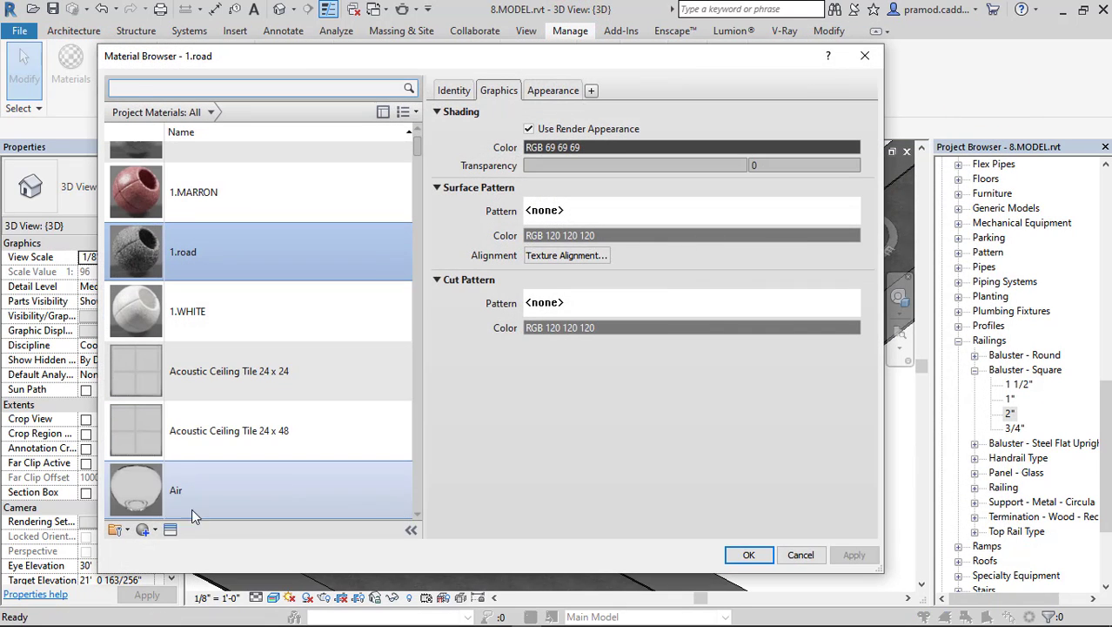
left_click(154, 530)
left_click(179, 505)
left_click(454, 91)
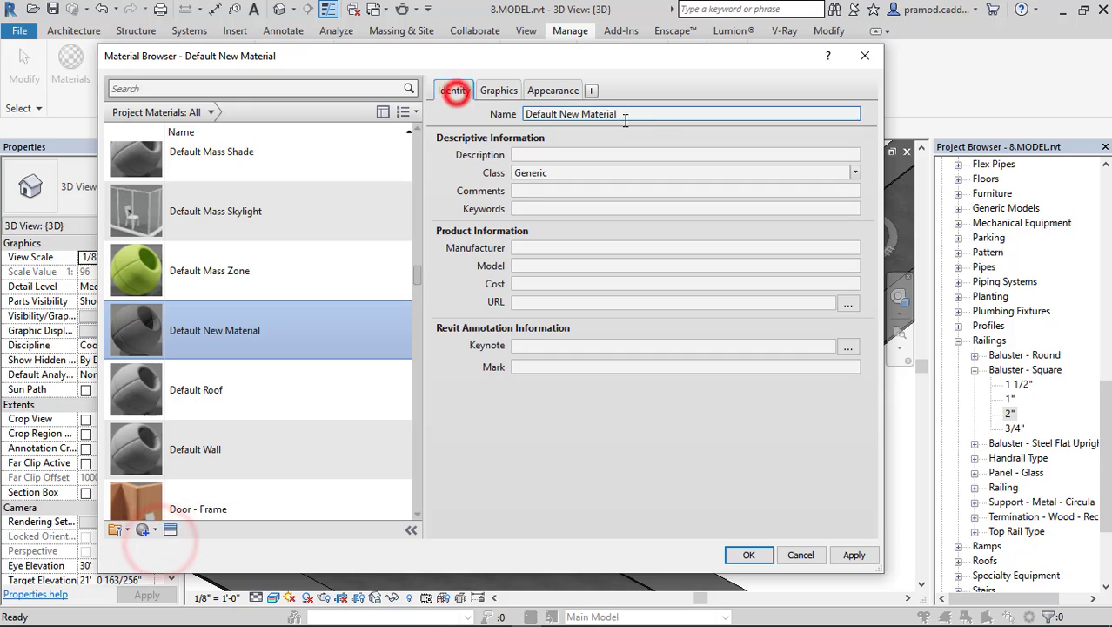
triple_click(651, 113)
type("1.fo")
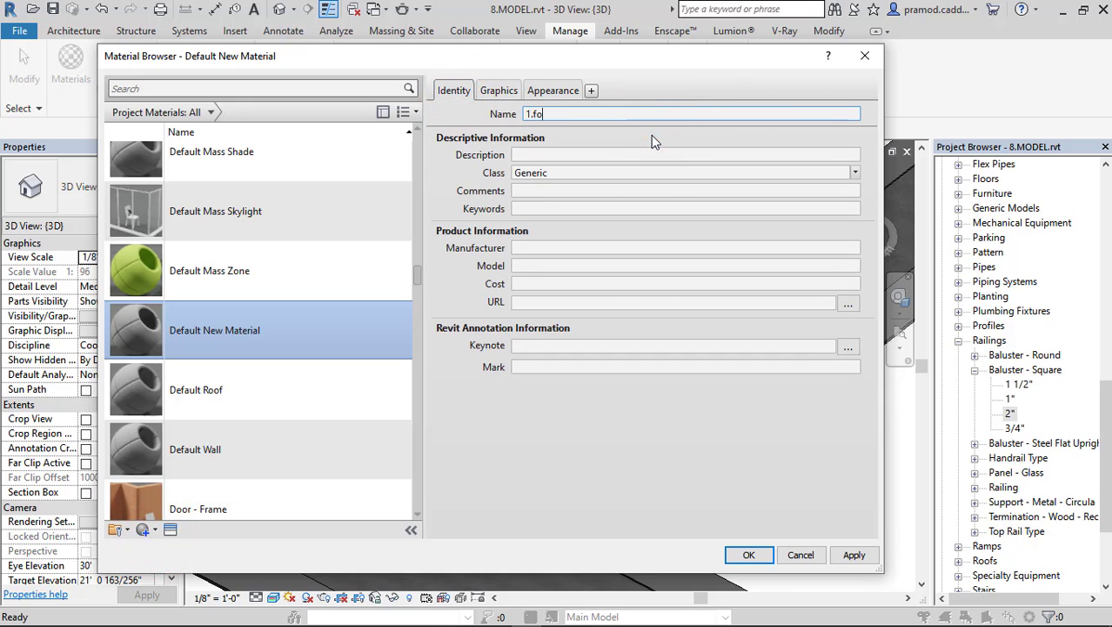
type("othpath")
left_click(497, 90)
left_click(529, 128)
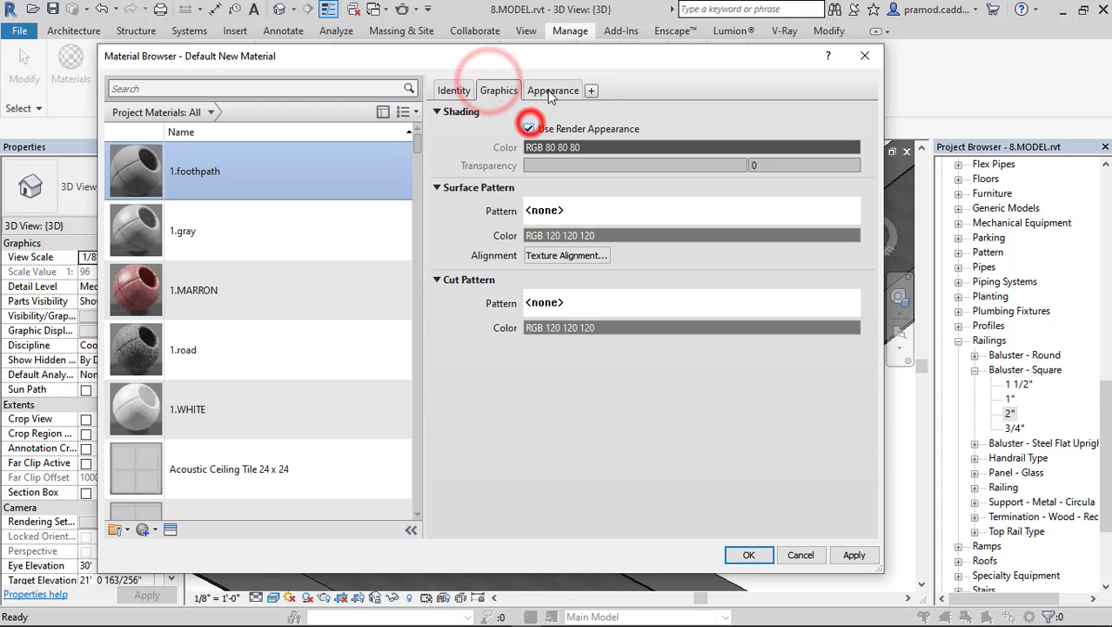
Load foothpath 03.jpg from the Footpath texture folder as the appearance image of 1.foothpath
left_click(553, 90)
left_click(594, 297)
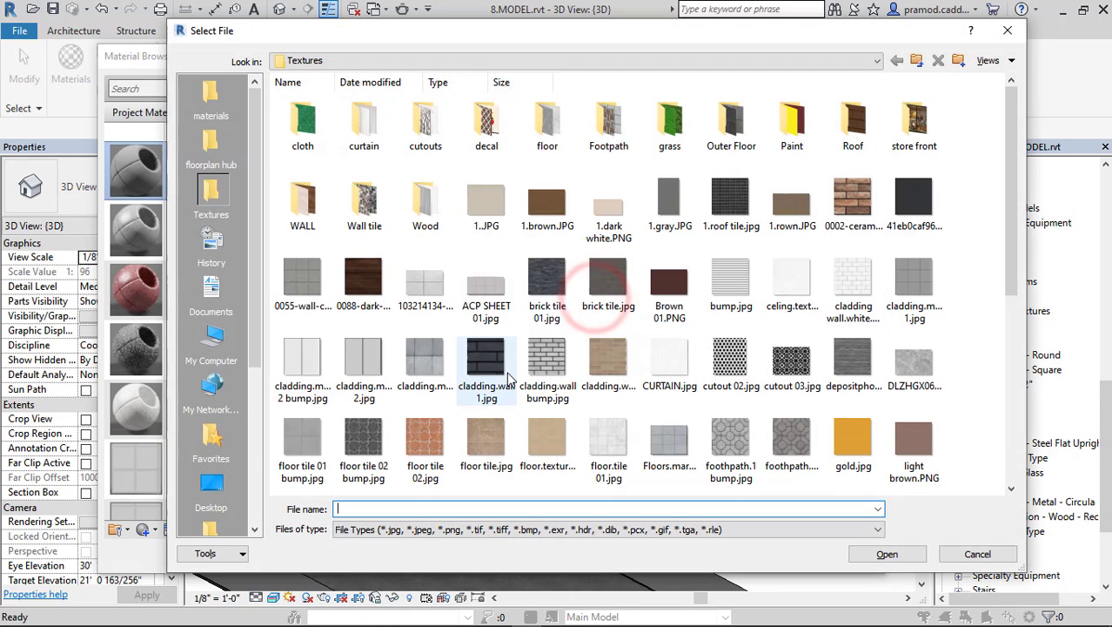
double_click(608, 126)
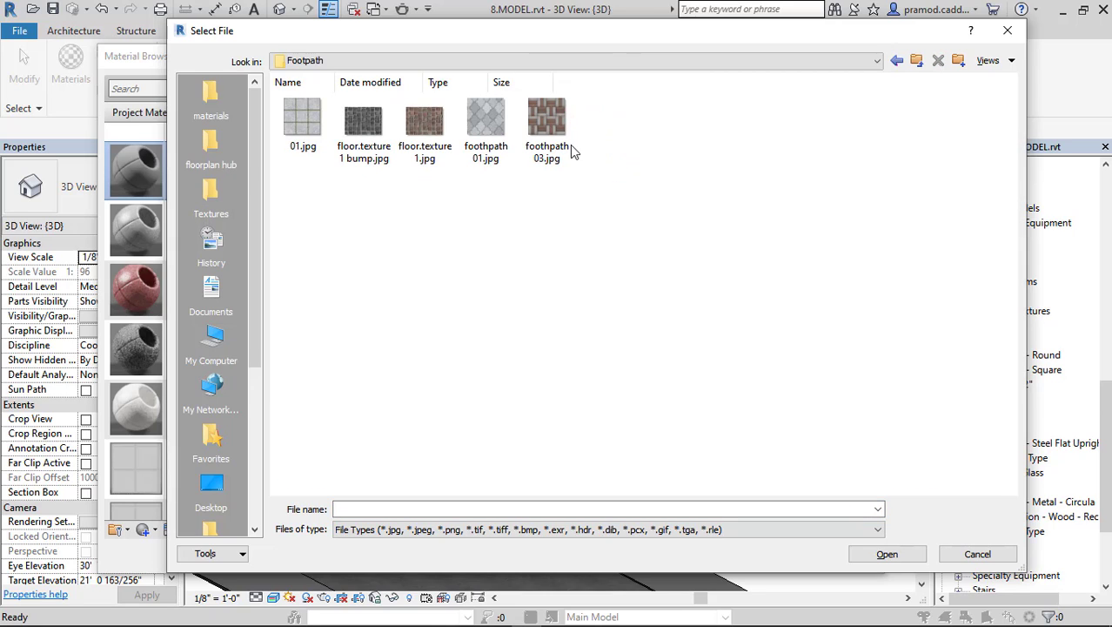
left_click(635, 139)
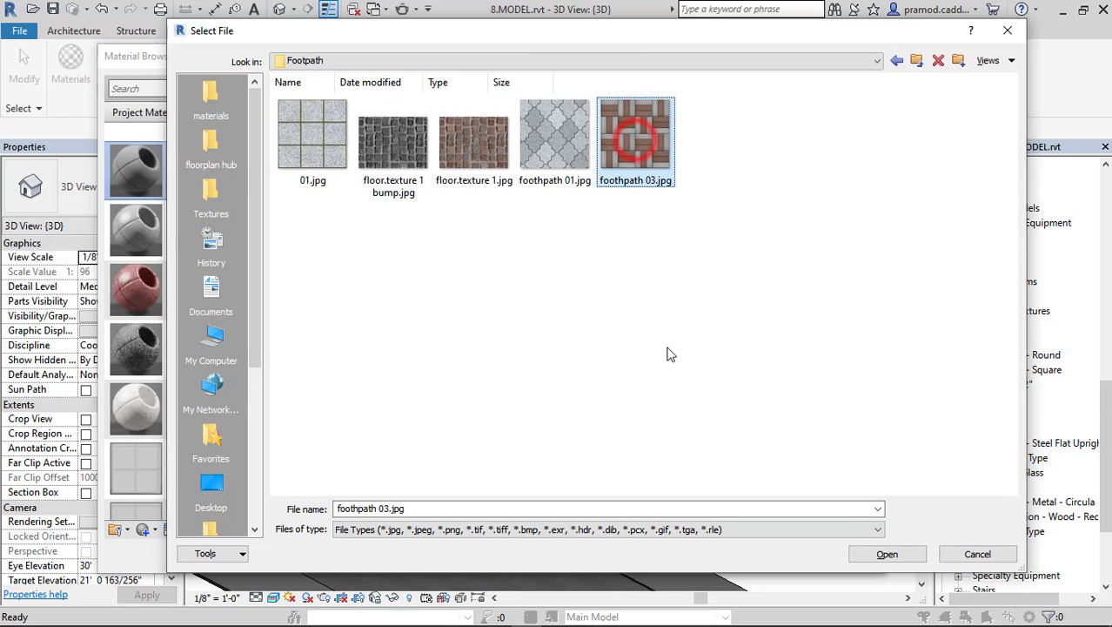
left_click(885, 552)
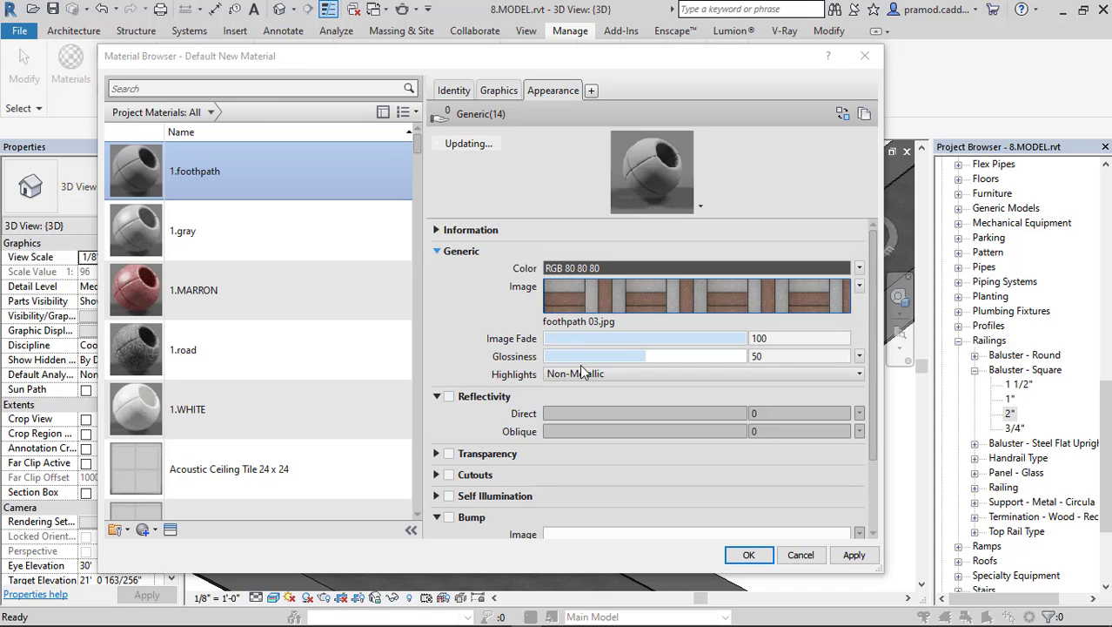
Set the foothpath 03.jpg image's sample size to 3'-0" by 3'-0" and accept the 1.foothpath material
left_click(600, 292)
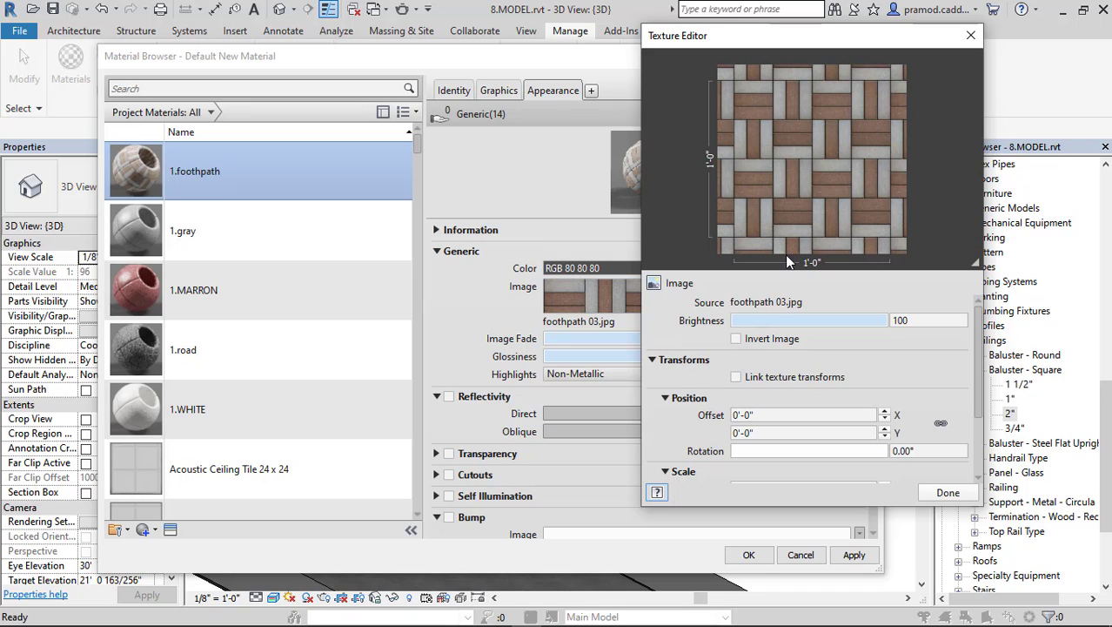
scroll(685, 394, "down", 1)
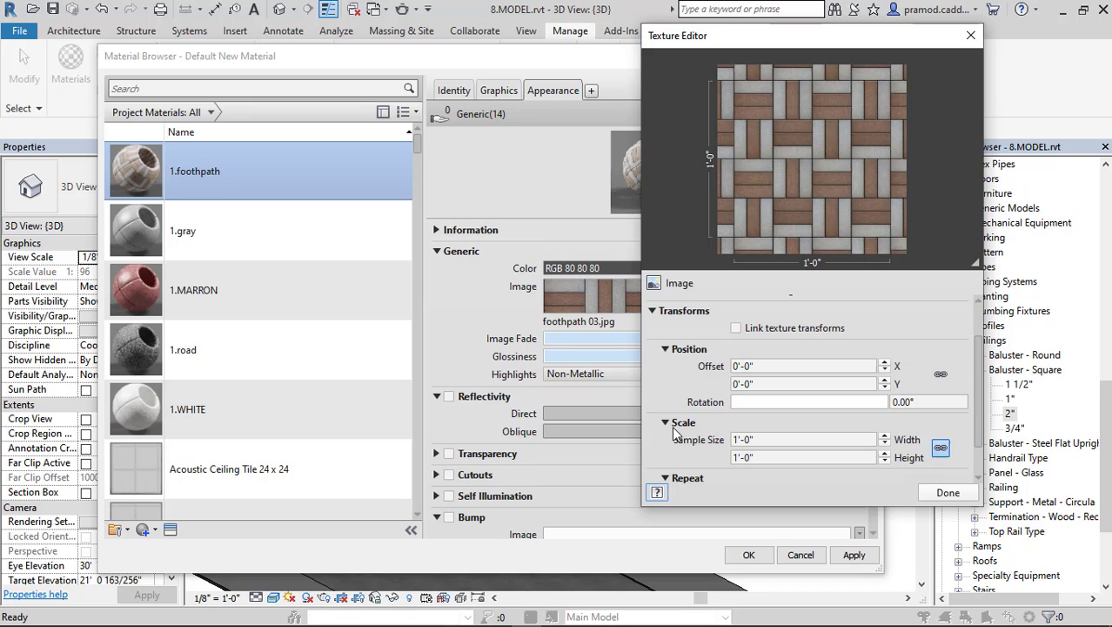
left_click(774, 461)
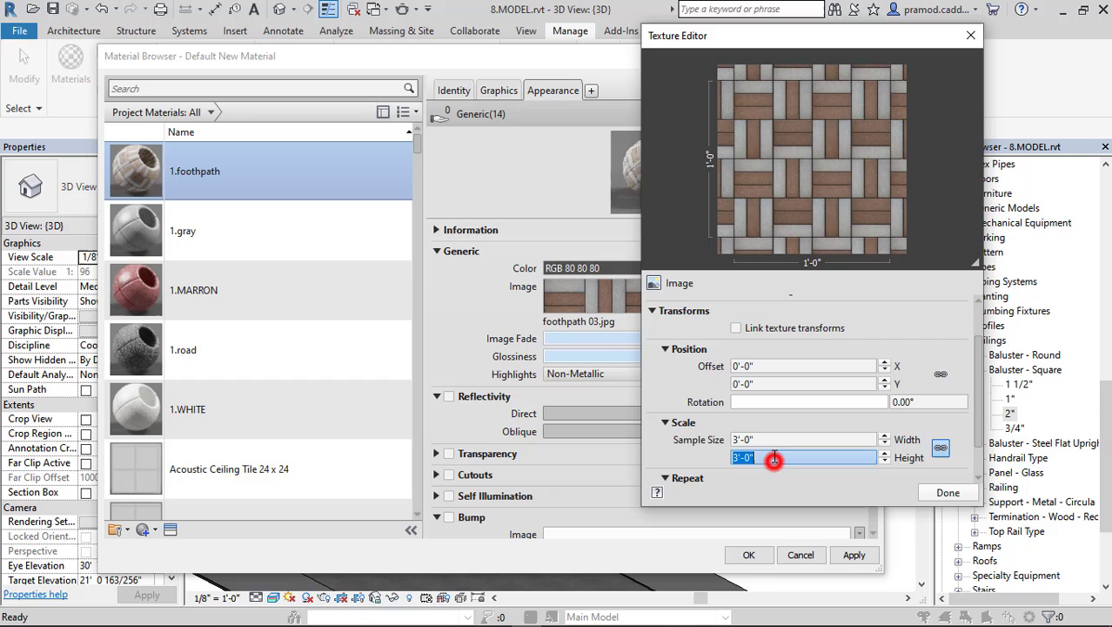
left_click(934, 490)
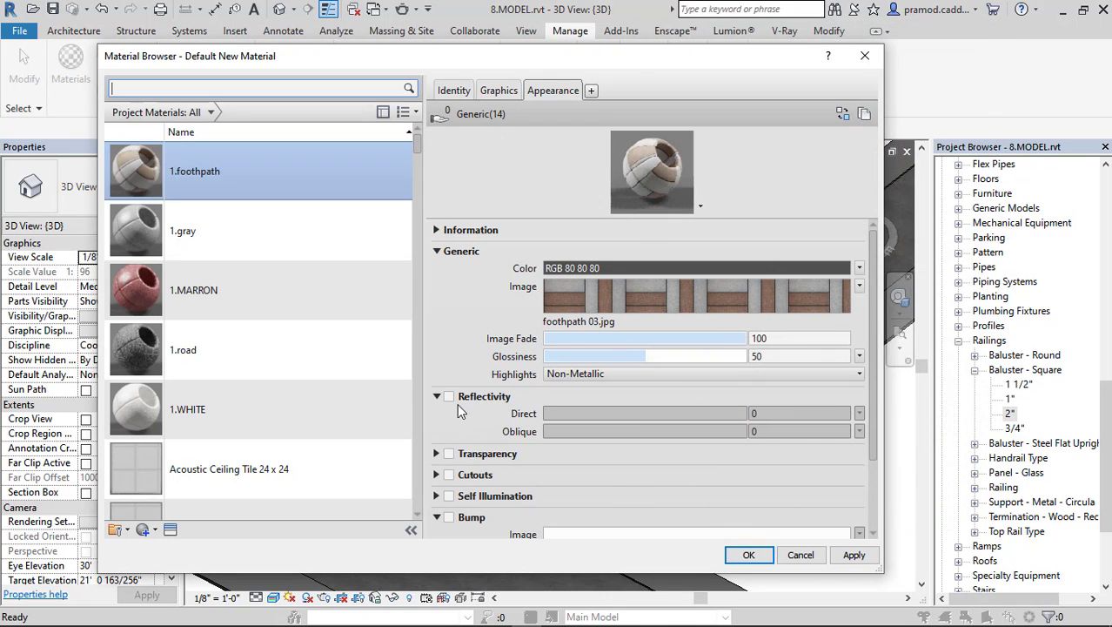
left_click(736, 552)
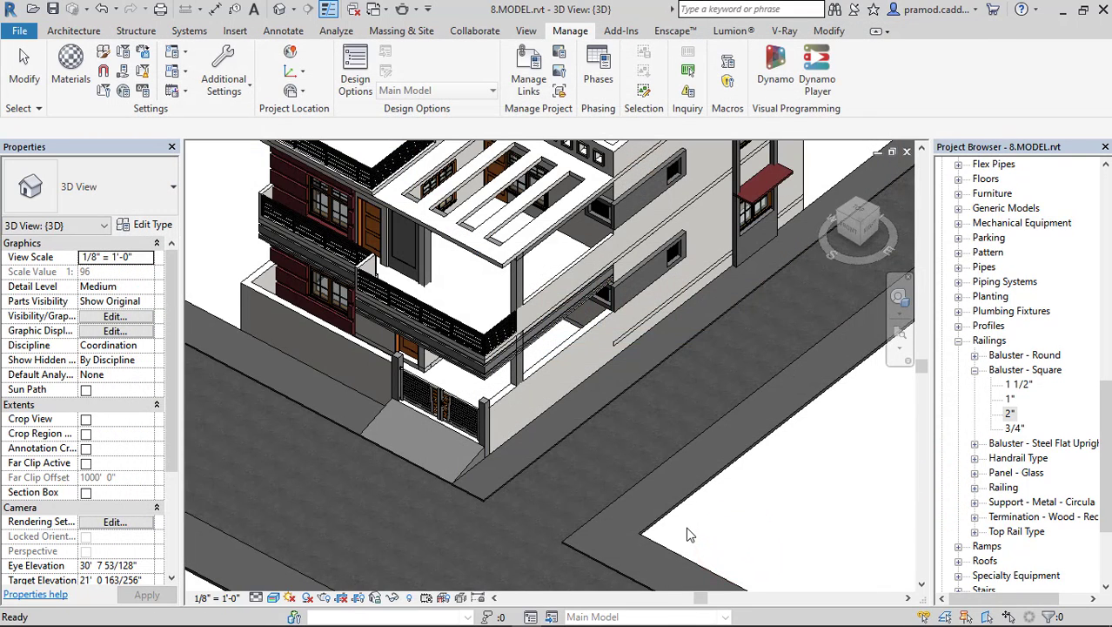
Paint the top faces of the footpaths beside the house and across the road with the 1.foothpath material
key("p")
key("t")
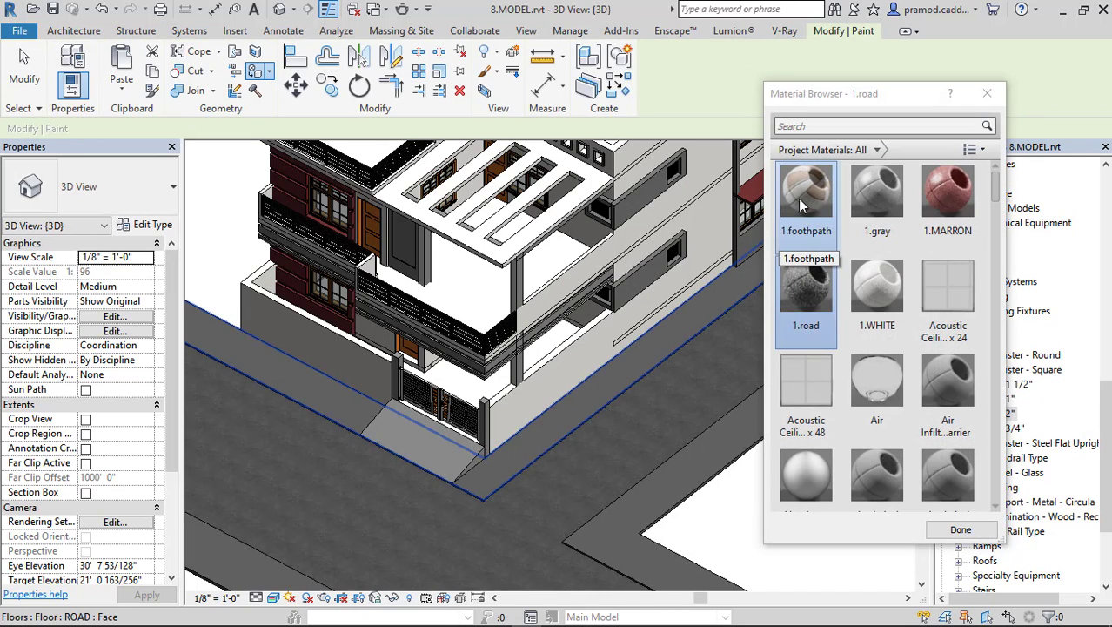
left_click(801, 197)
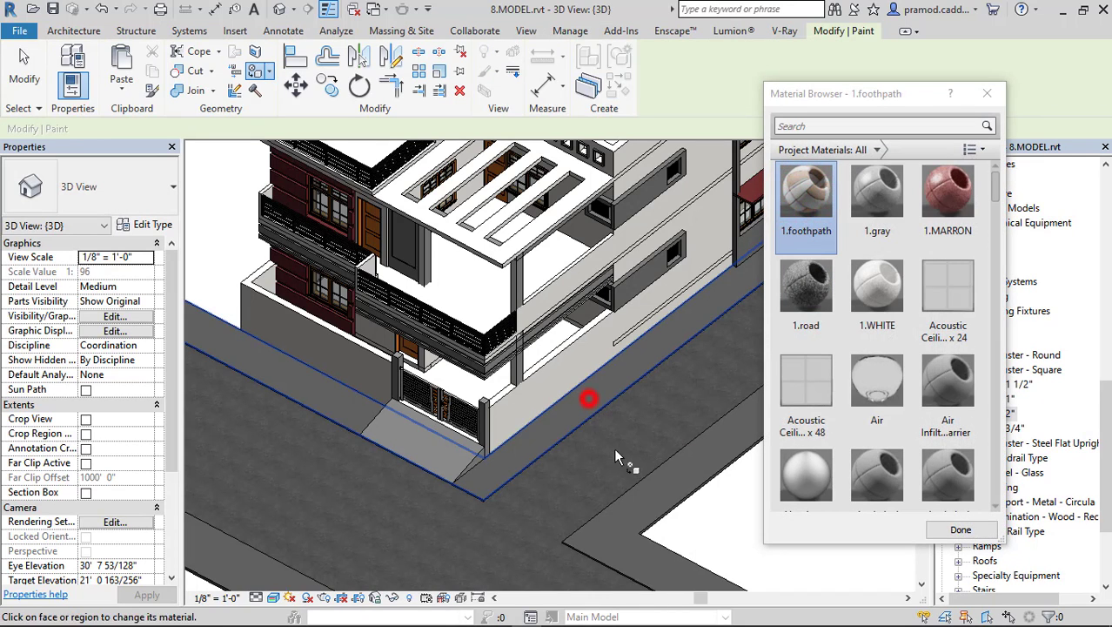
left_click(653, 501)
scroll(646, 348, "up", 6)
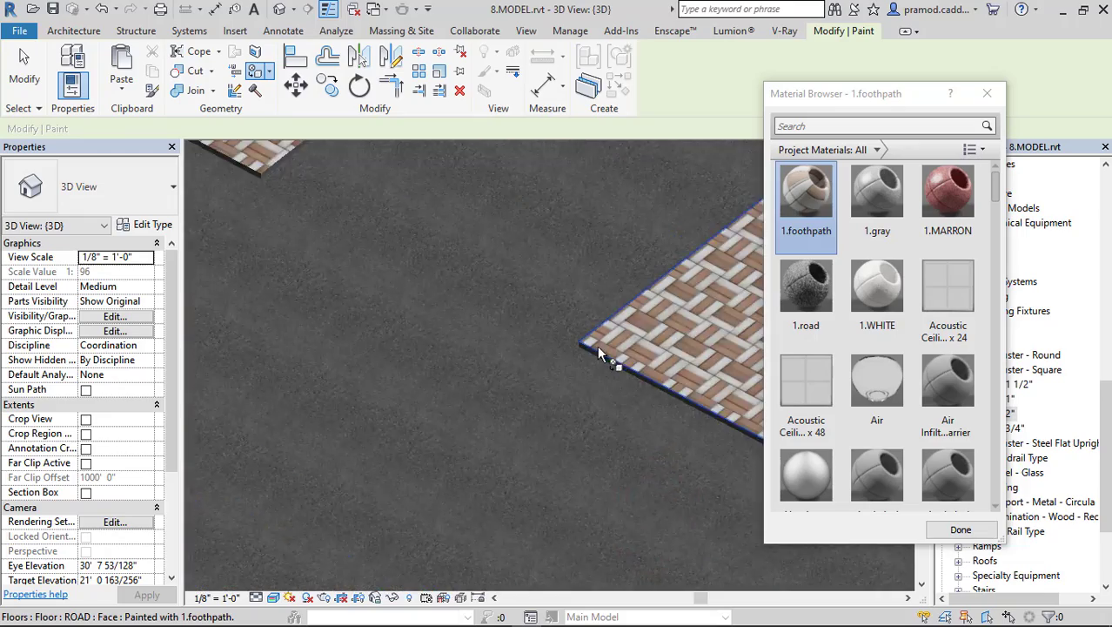
Paint the vertical curb faces at the corners of the footpaths on both sides of the side road with 1.foothpath
left_click(434, 310)
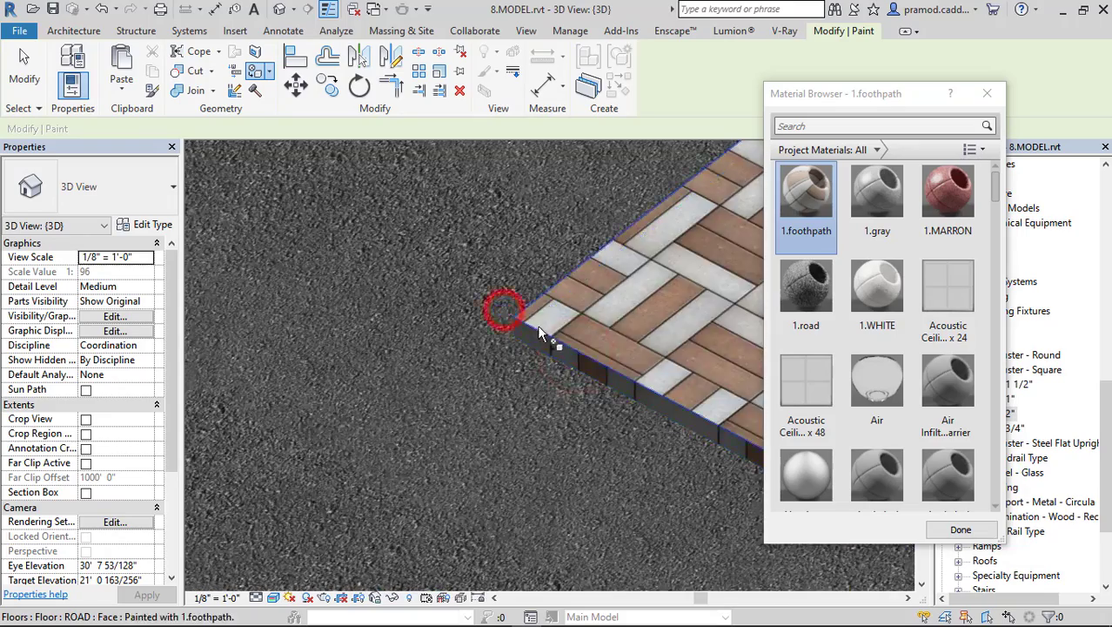
scroll(466, 272, "up", 4)
middle_click_drag(466, 273, 470, 368, "shift")
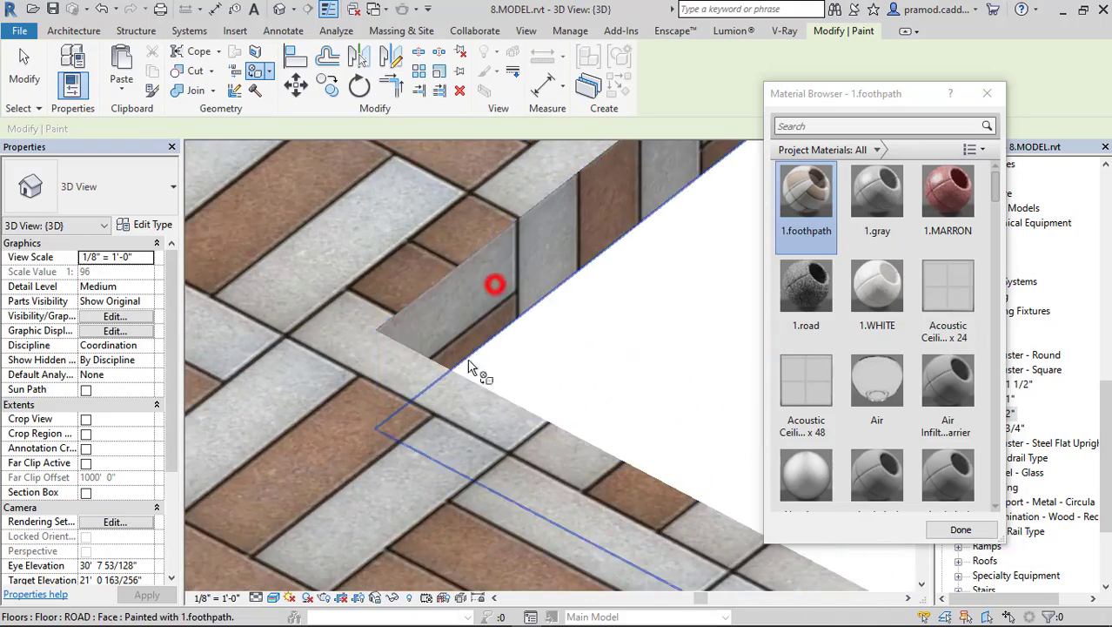
scroll(465, 373, "down", 7)
middle_click_drag(372, 378, 644, 475)
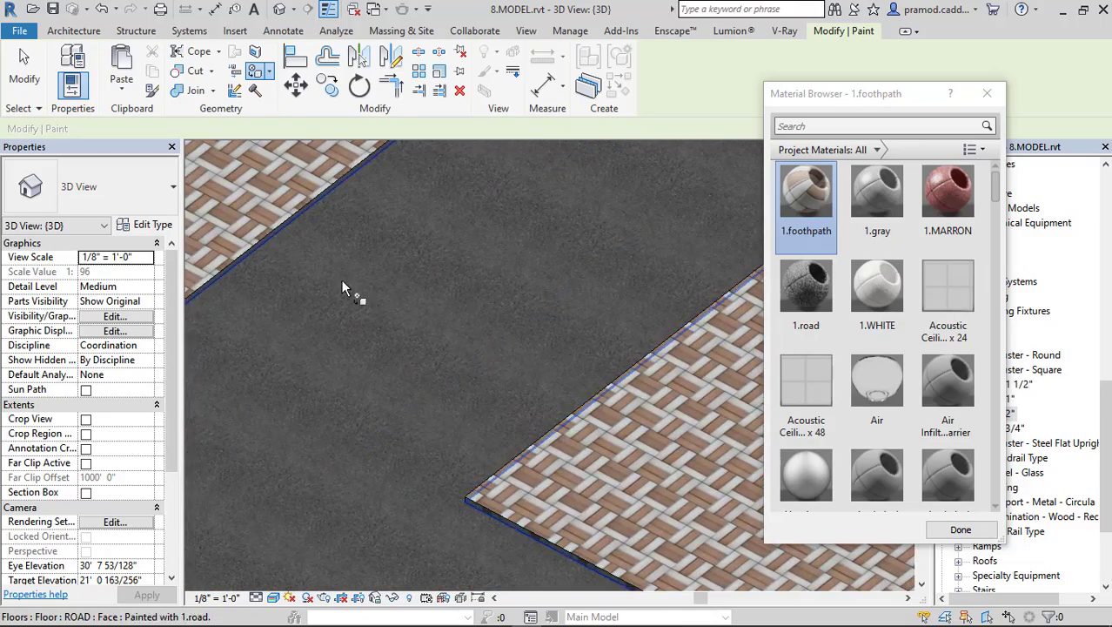
middle_click_drag(343, 283, 505, 452)
scroll(340, 480, "up", 4)
left_click(361, 414)
left_click(417, 414)
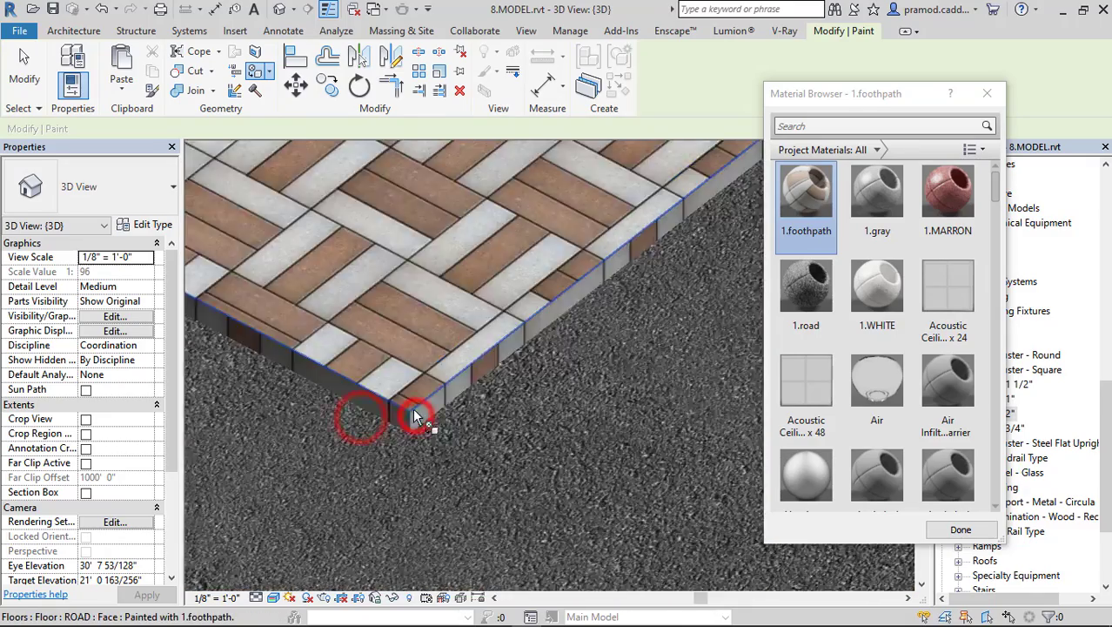
Paint the outer and road-side edge faces of the long footpath across the front road with 1.foothpath and finish painting
scroll(403, 326, "down", 4)
middle_click_drag(292, 367, 527, 259)
scroll(527, 258, "down", 5)
middle_click_drag(388, 394, 431, 345)
scroll(430, 346, "up", 8)
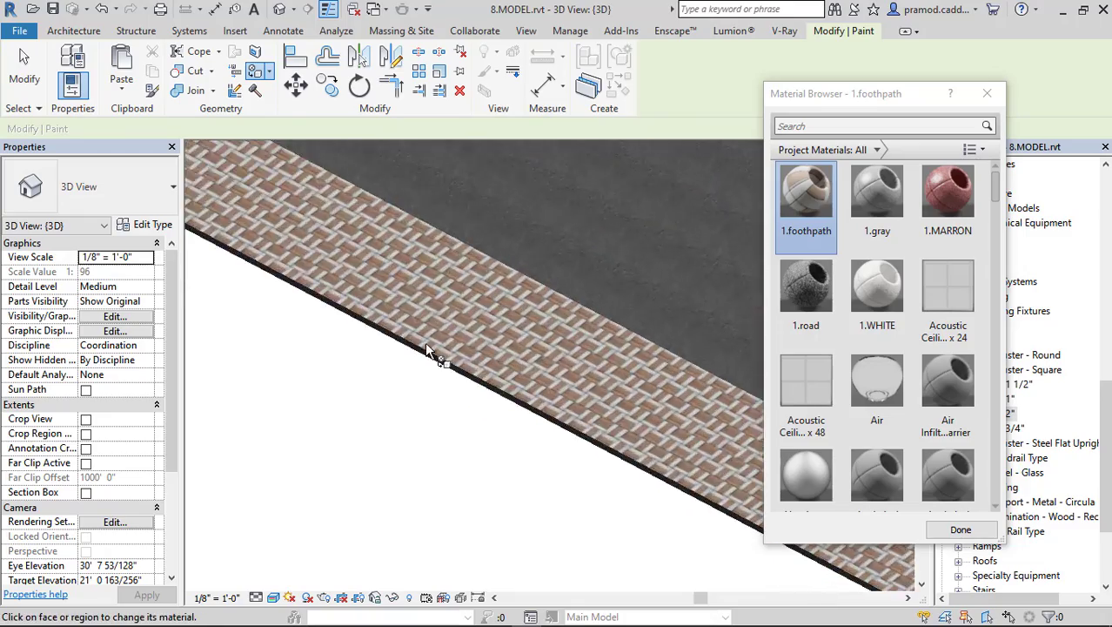
scroll(425, 348, "up", 2)
left_click(425, 351)
scroll(488, 330, "down", 3)
middle_click_drag(544, 288, 504, 425)
scroll(503, 426, "up", 2)
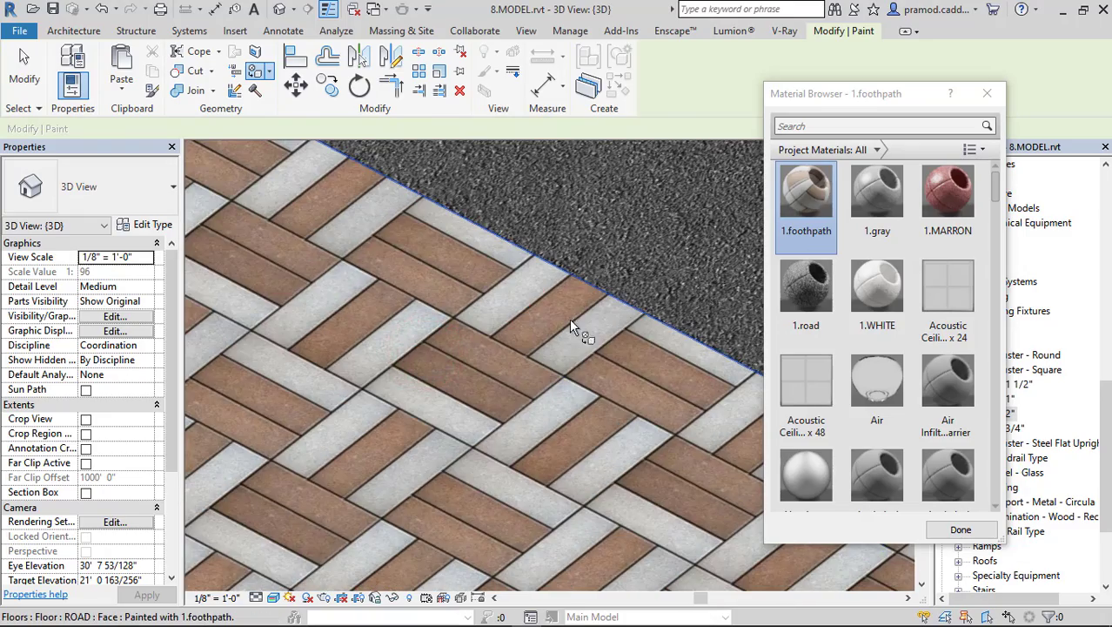
left_click(579, 277)
scroll(576, 279, "down", 5)
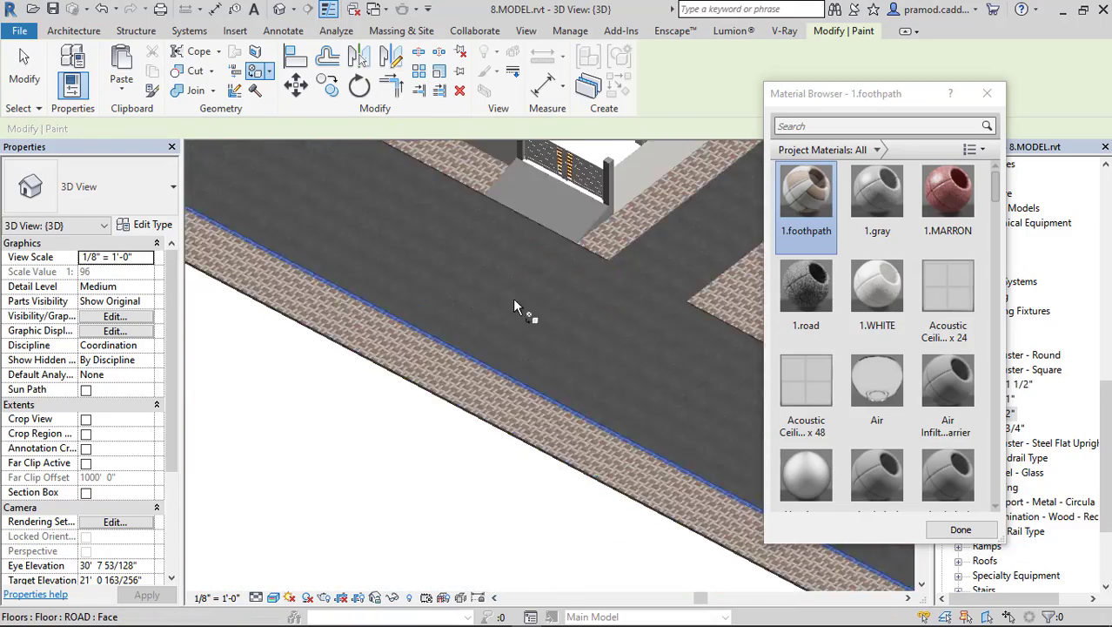
mouse_move(521, 311)
middle_mouse_down()
mouse_move(486, 462)
mouse_move(551, 411)
mouse_move(489, 417)
mouse_move(550, 466)
mouse_move(640, 450)
mouse_move(561, 427)
mouse_move(640, 511)
mouse_move(603, 424)
mouse_move(578, 462)
mouse_move(573, 449)
middle_mouse_up()
key("Escape")
Open the tall casework panel beside the upper balcony door for in-place editing
scroll(497, 408, "up", 4)
scroll(507, 408, "up", 1)
scroll(528, 432, "down", 4)
scroll(401, 338, "up", 3)
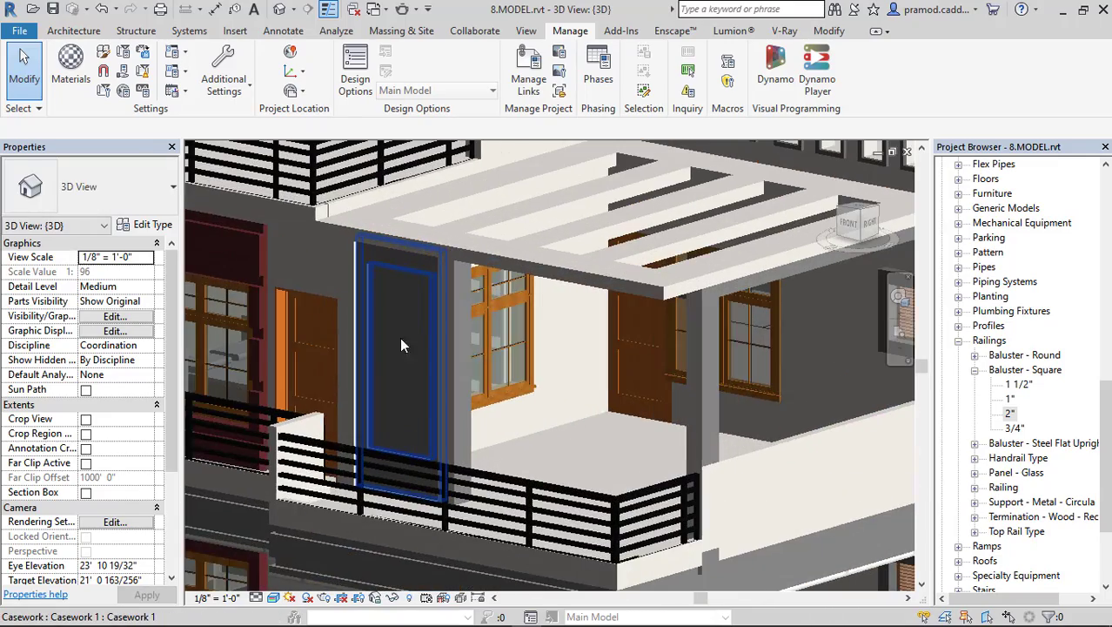
left_click(406, 320)
middle_click_drag(406, 322, 504, 431, "shift")
scroll(409, 395, "up", 2)
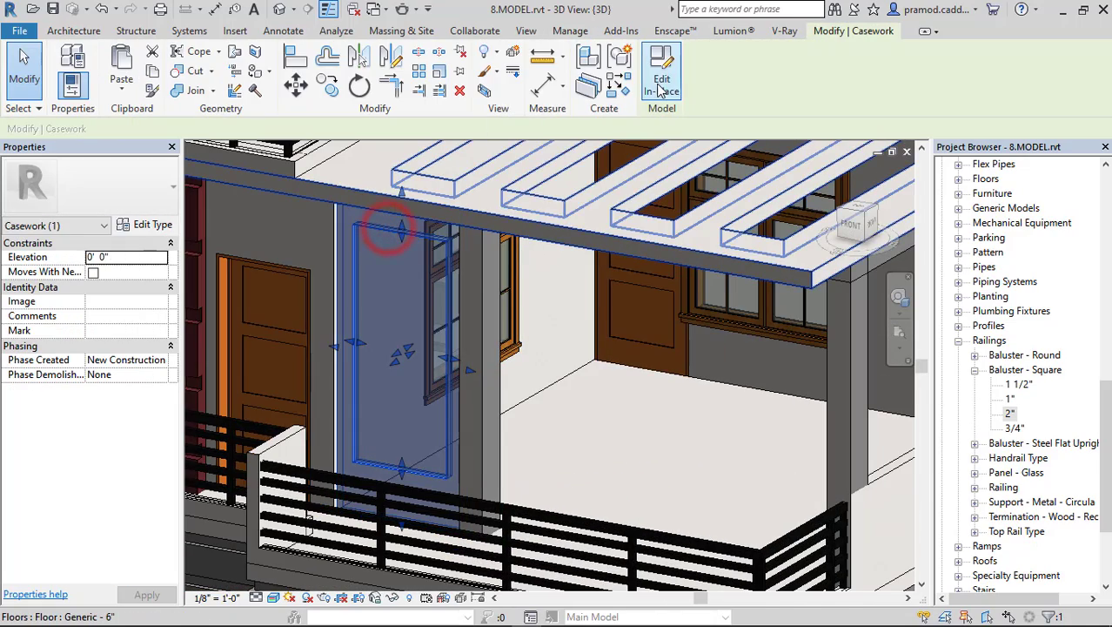
left_click(659, 87)
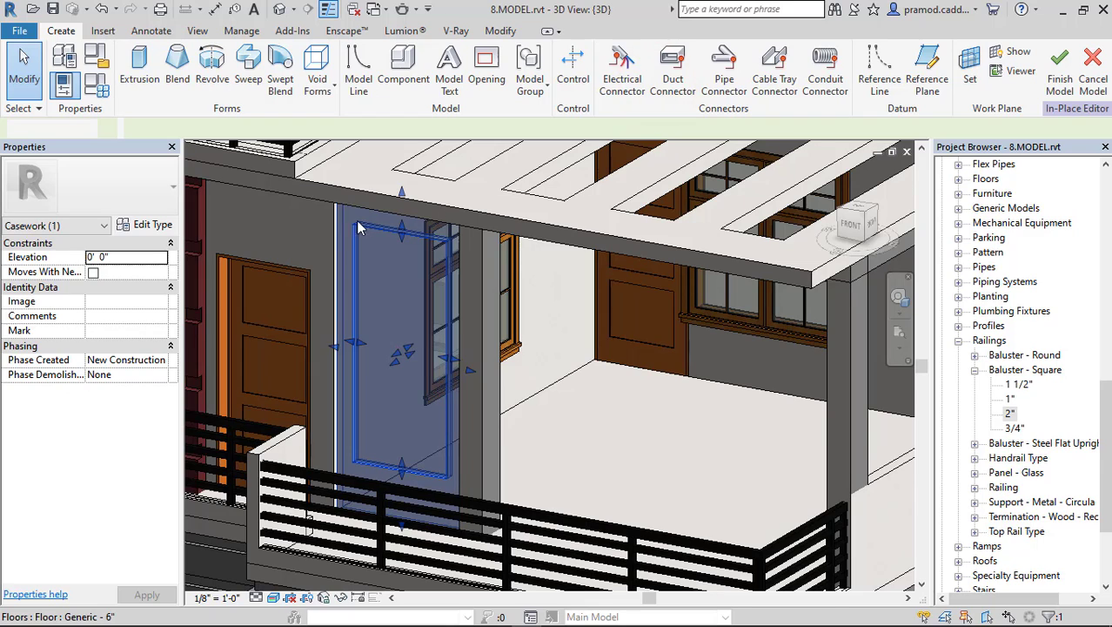
Assign the 1.gray material to the outer frame extrusion of the casework panel
left_click(348, 220)
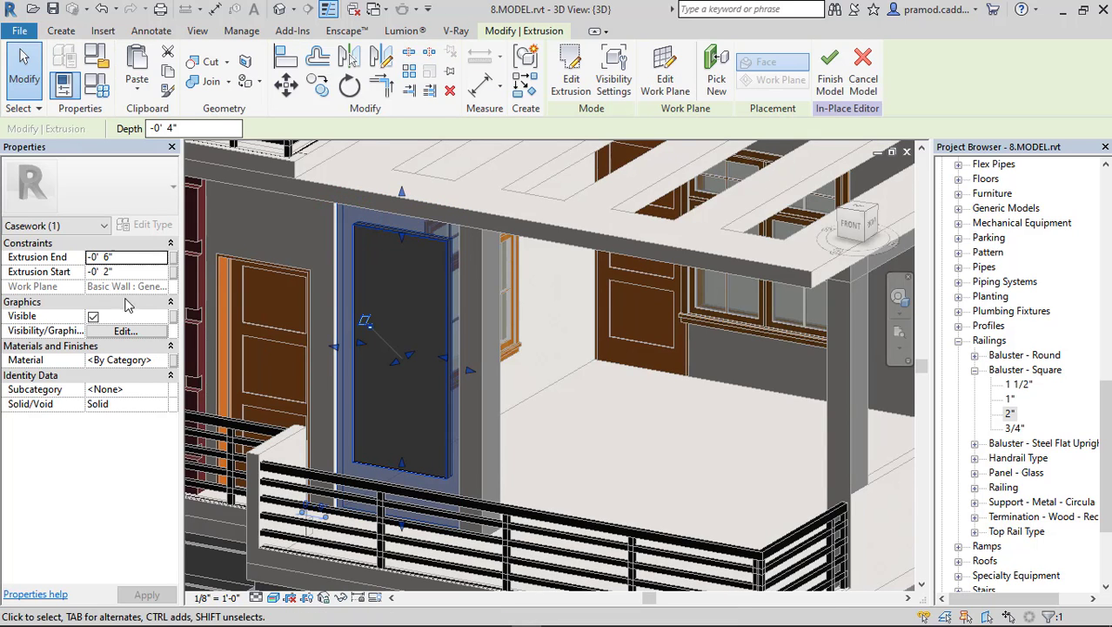
left_click(162, 361)
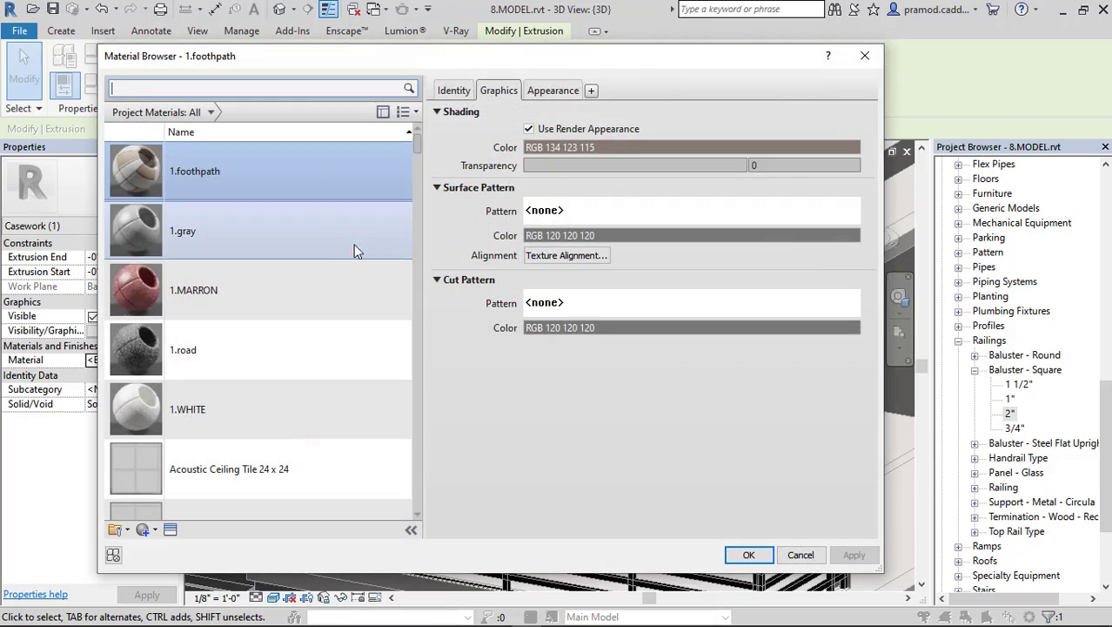
left_click(314, 229)
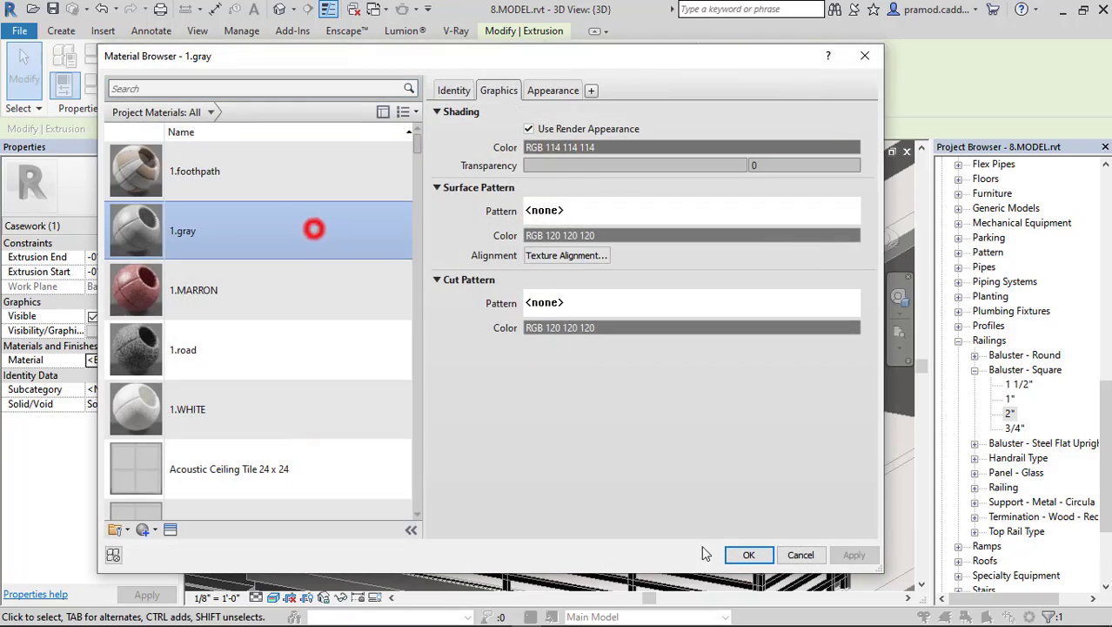
left_click(746, 555)
scroll(557, 400, "up", 3)
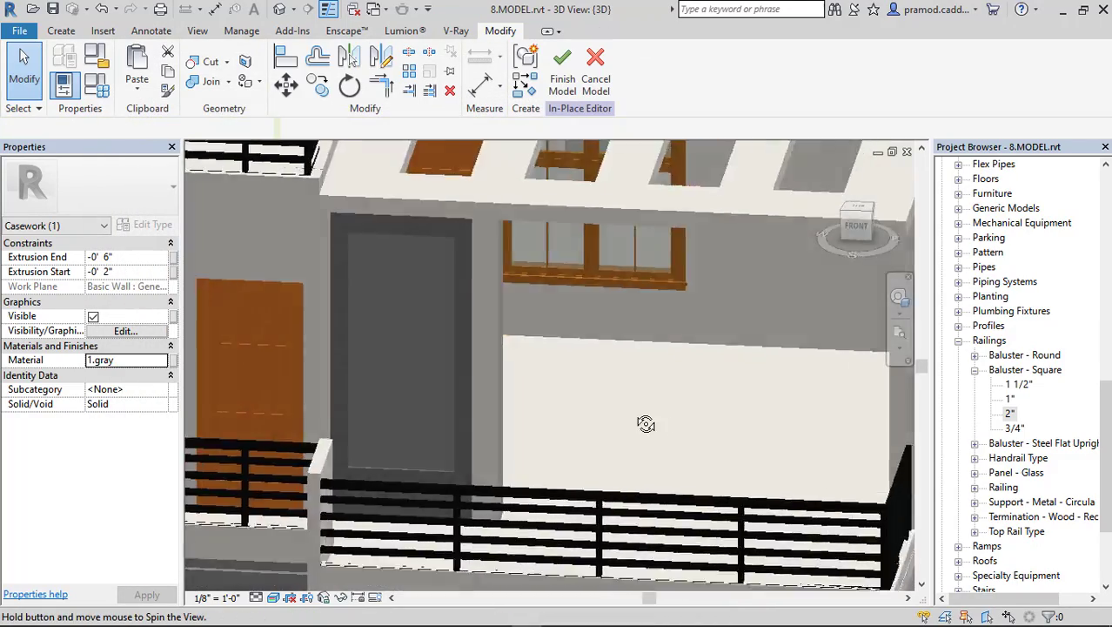
Select the inner panel extrusion of the casework and open its material assignment for editing
middle_click_drag(644, 424, 422, 361, "shift")
left_click(414, 357)
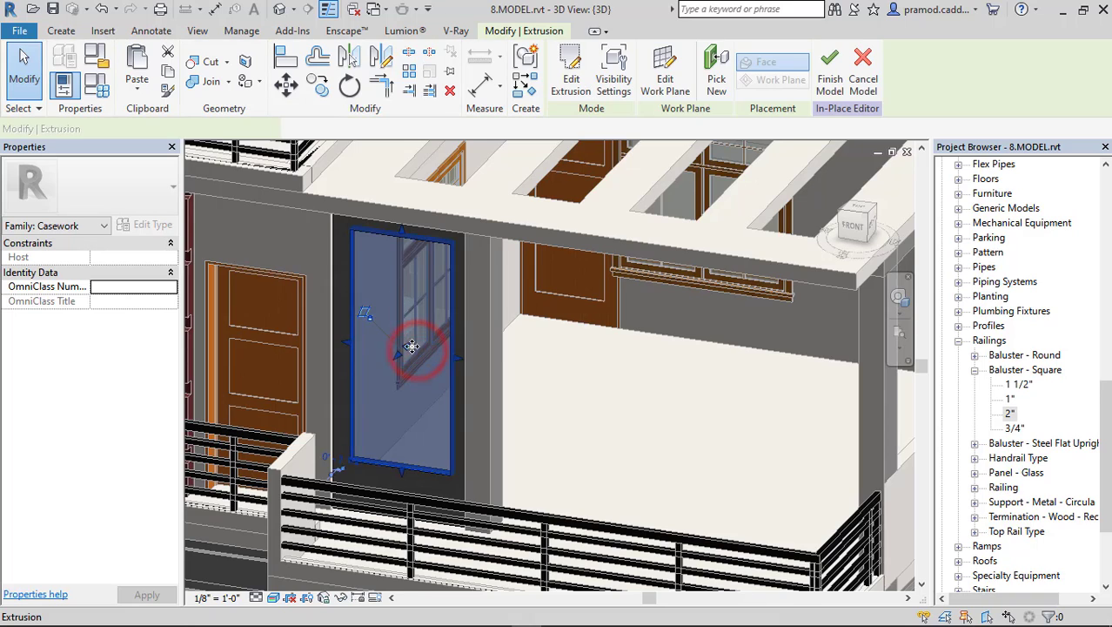
scroll(412, 346, "up", 1)
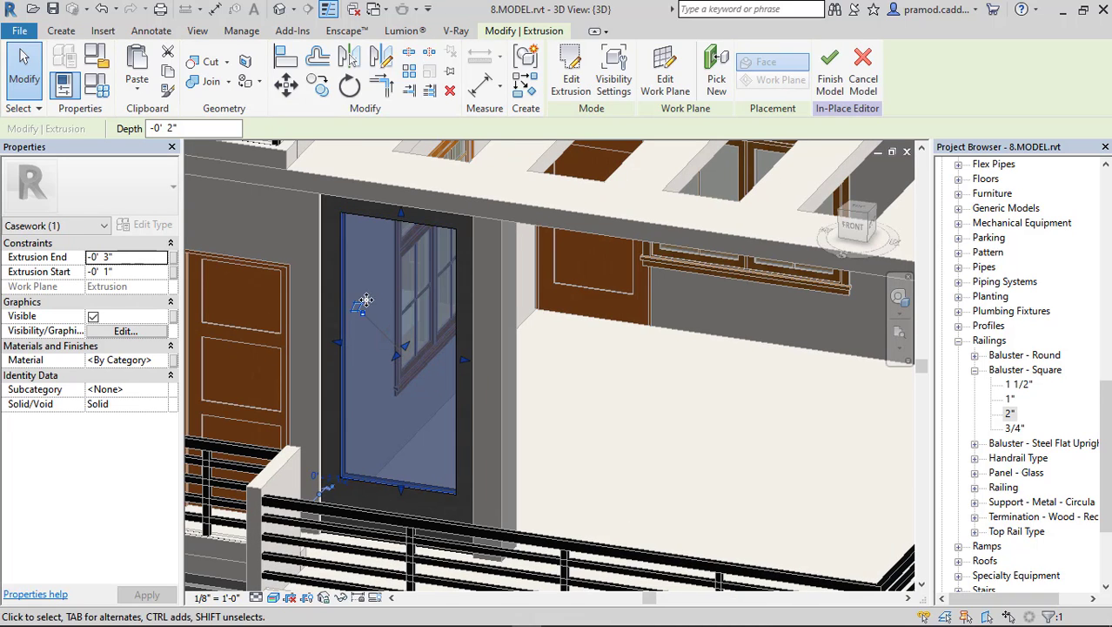
key("Escape")
left_click(419, 304)
left_click(162, 361)
left_click(162, 360)
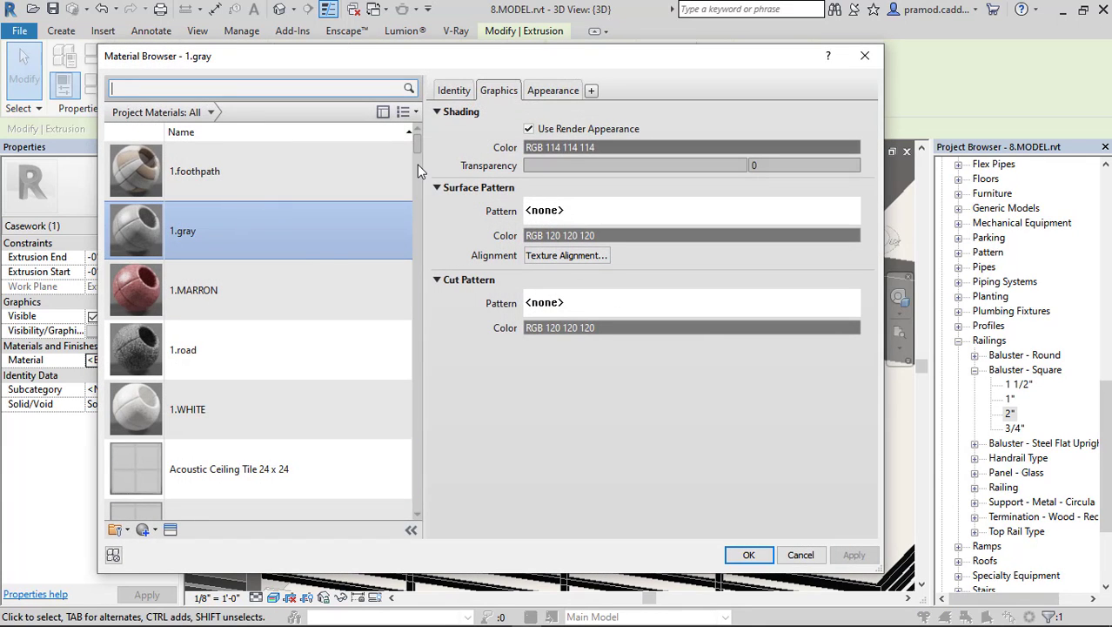
Create a new material named 1.cutout and use its render appearance for shading
scroll(261, 470, "down", 1)
left_click(153, 530)
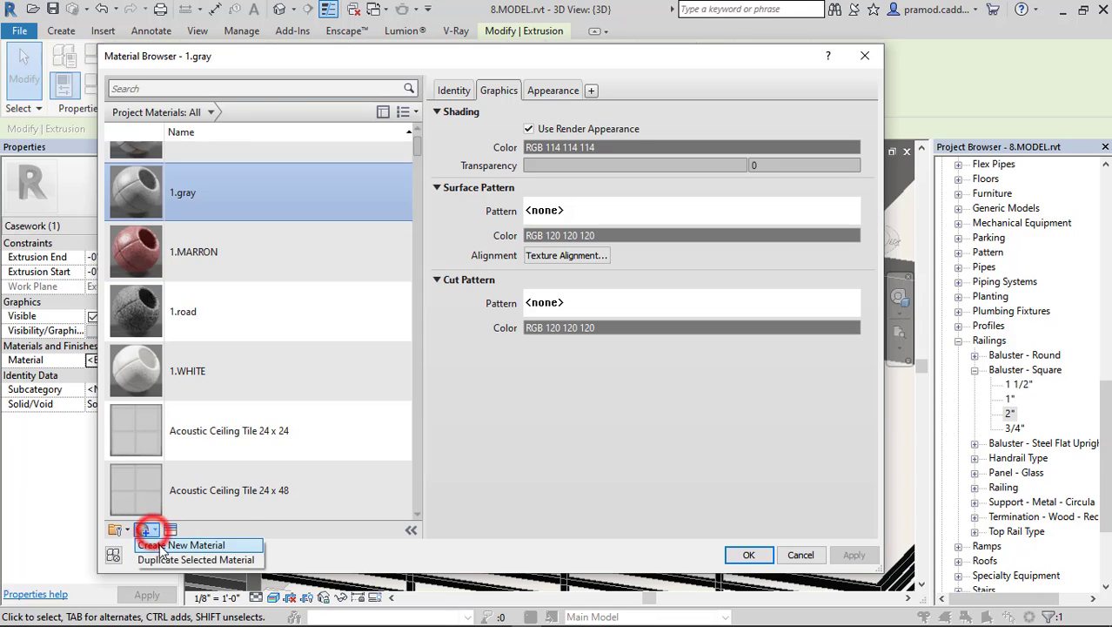
left_click(165, 548)
left_click(454, 91)
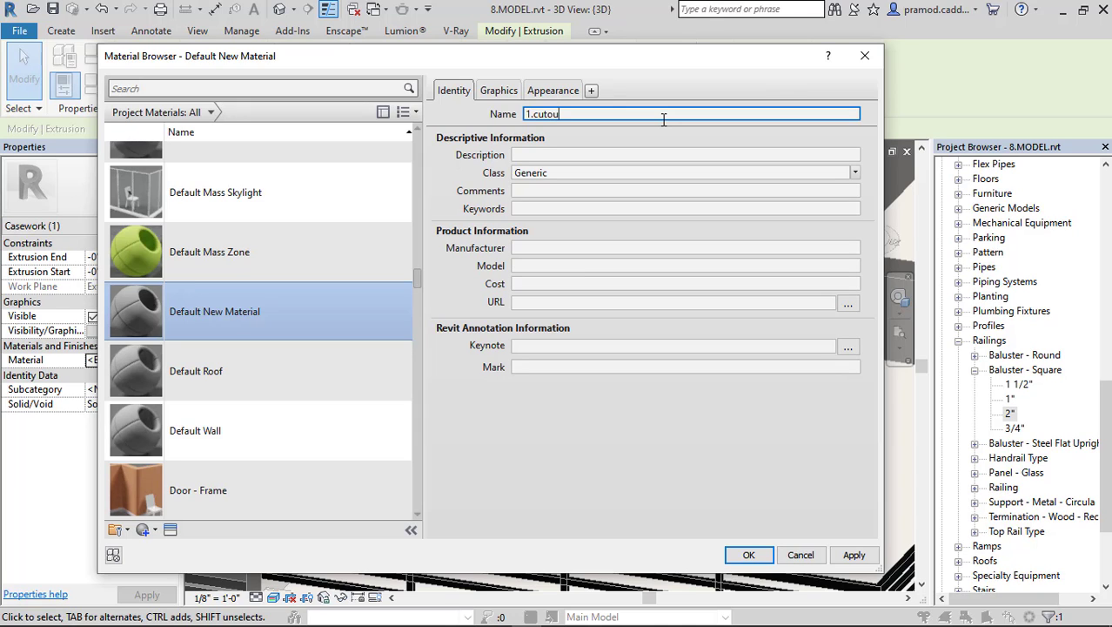
left_click(499, 89)
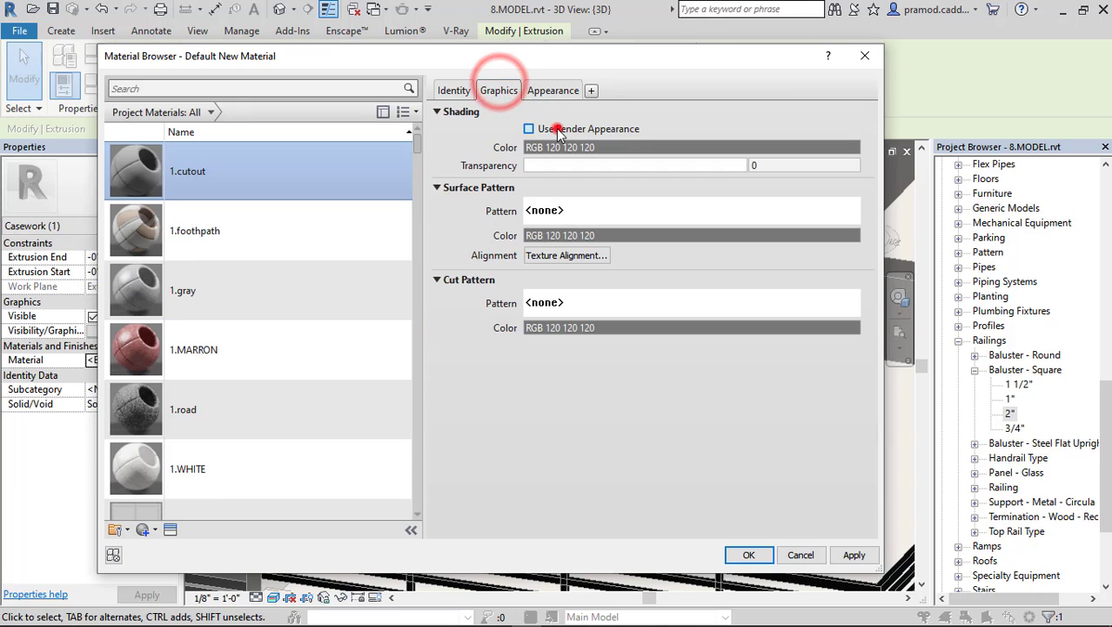
left_click(558, 130)
Load cutout 01.jpg from the cutouts folder of Textures as the appearance image of 1.cutout
left_click(552, 90)
left_click(609, 289)
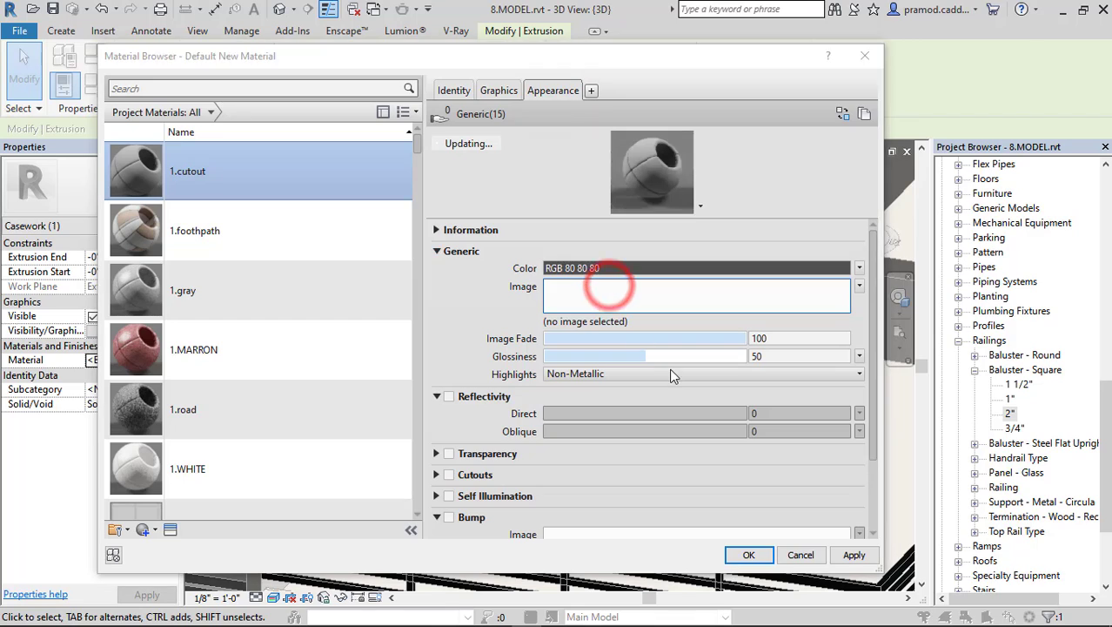
left_click(916, 60)
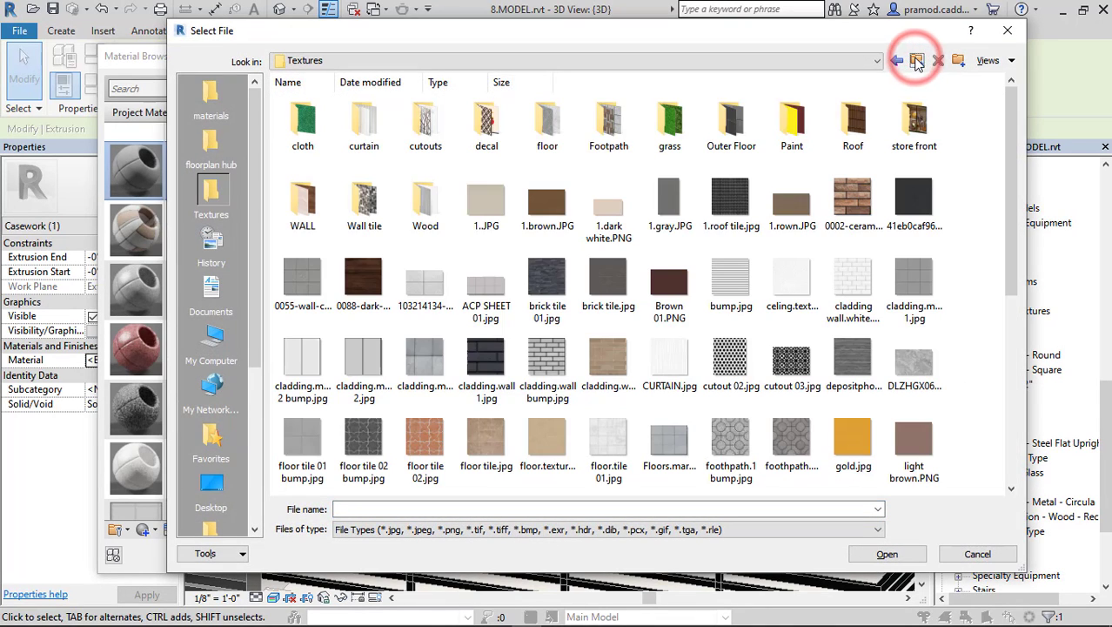
double_click(429, 131)
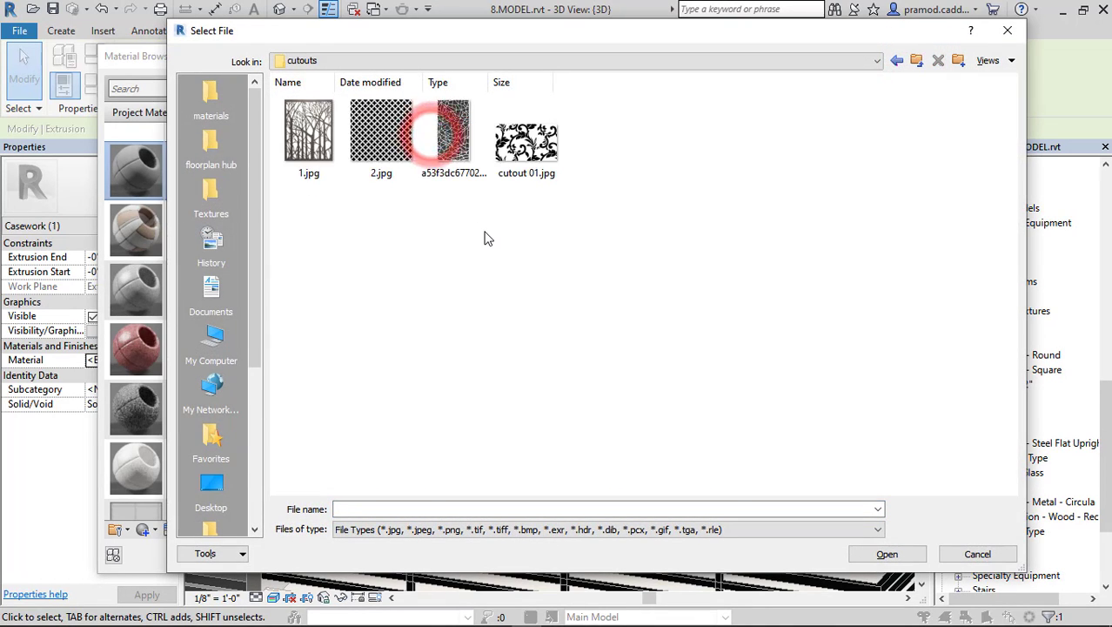
left_click(619, 329)
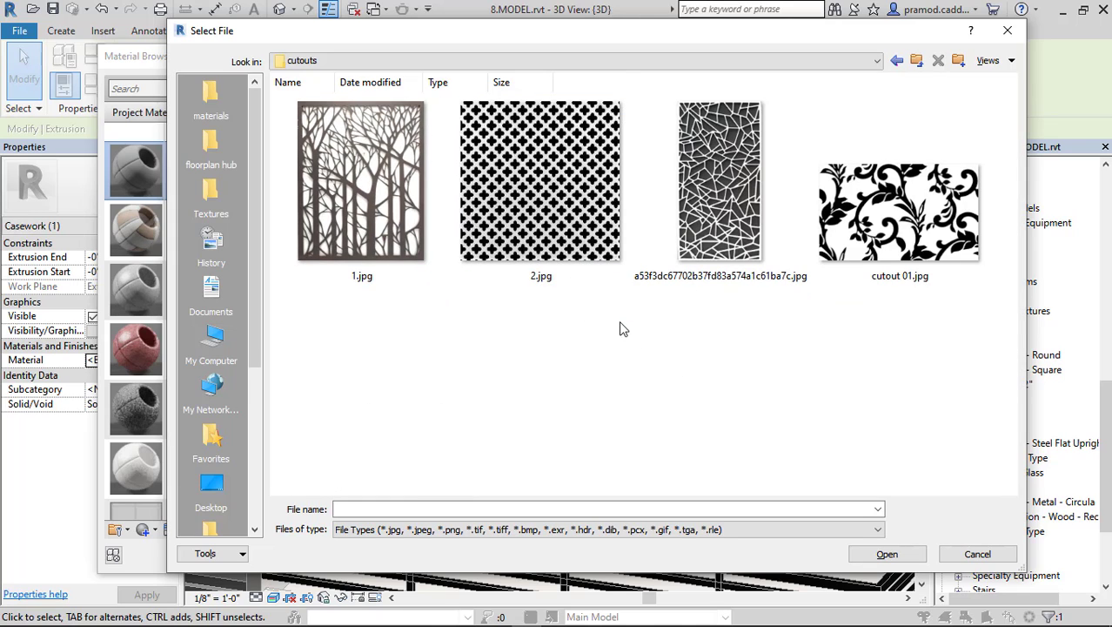
left_click(873, 210)
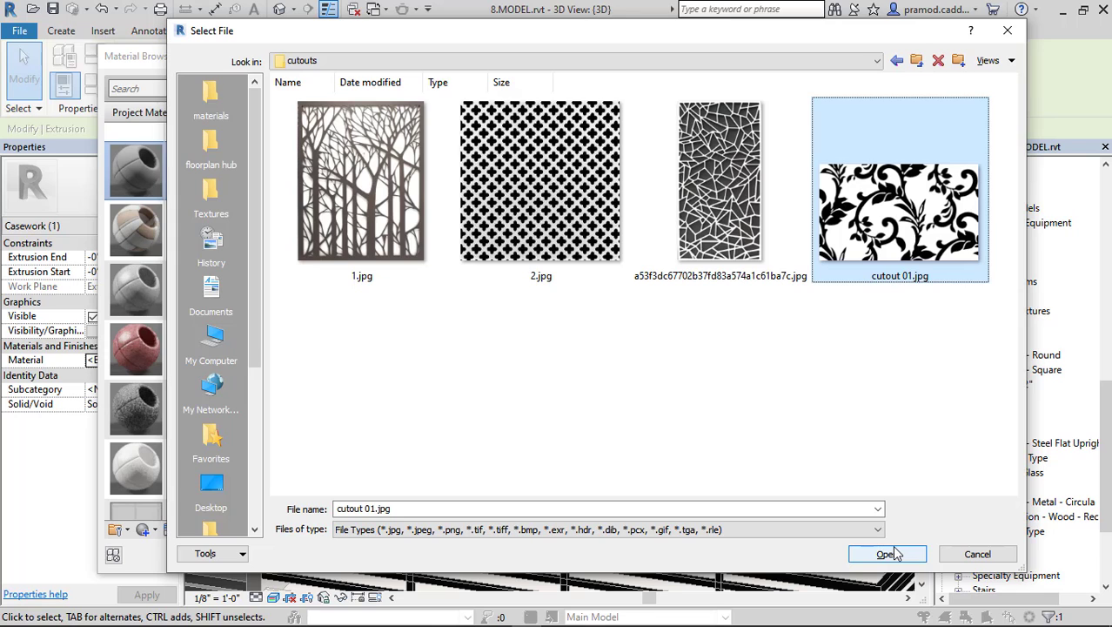
left_click(888, 553)
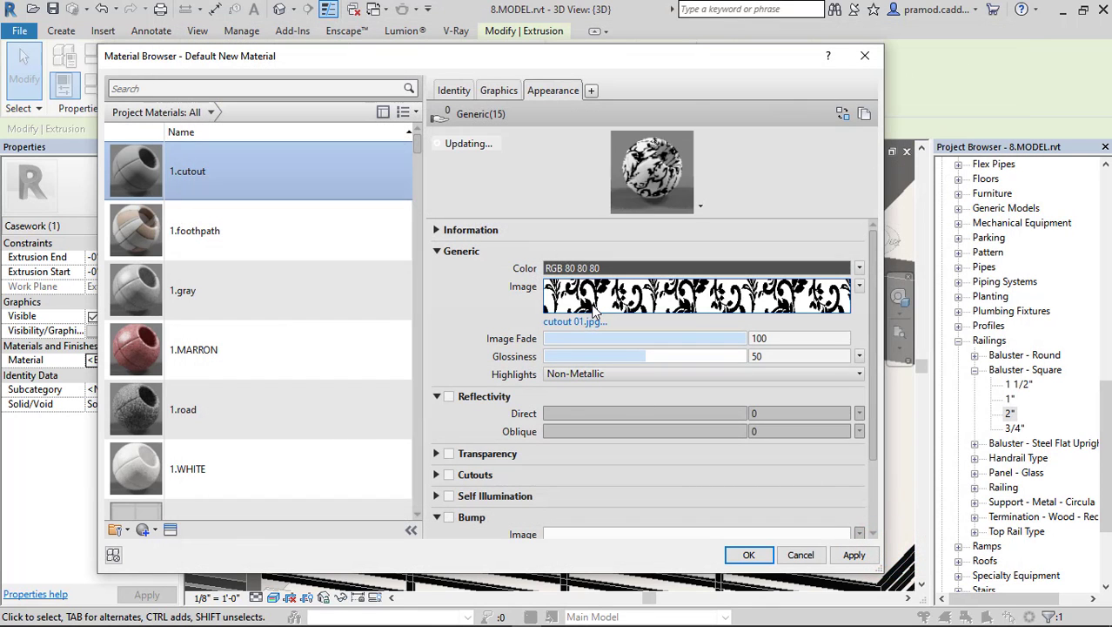
Set the cutout 01.jpg image's sample width to 2'-0" and edit its sample height
left_click(593, 304)
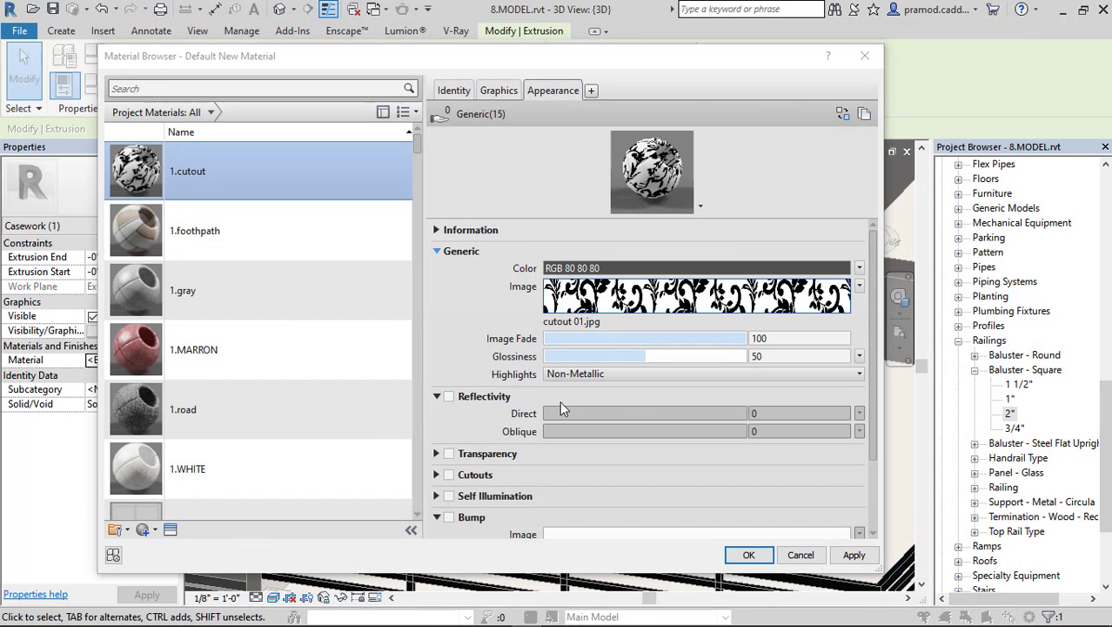
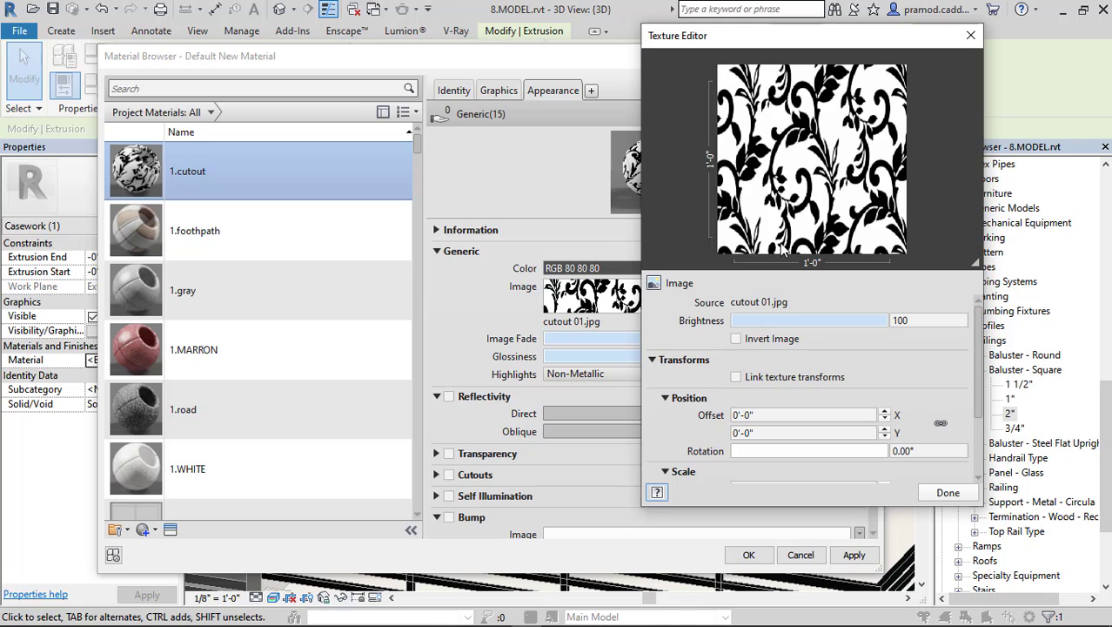
scroll(683, 419, "down", 3)
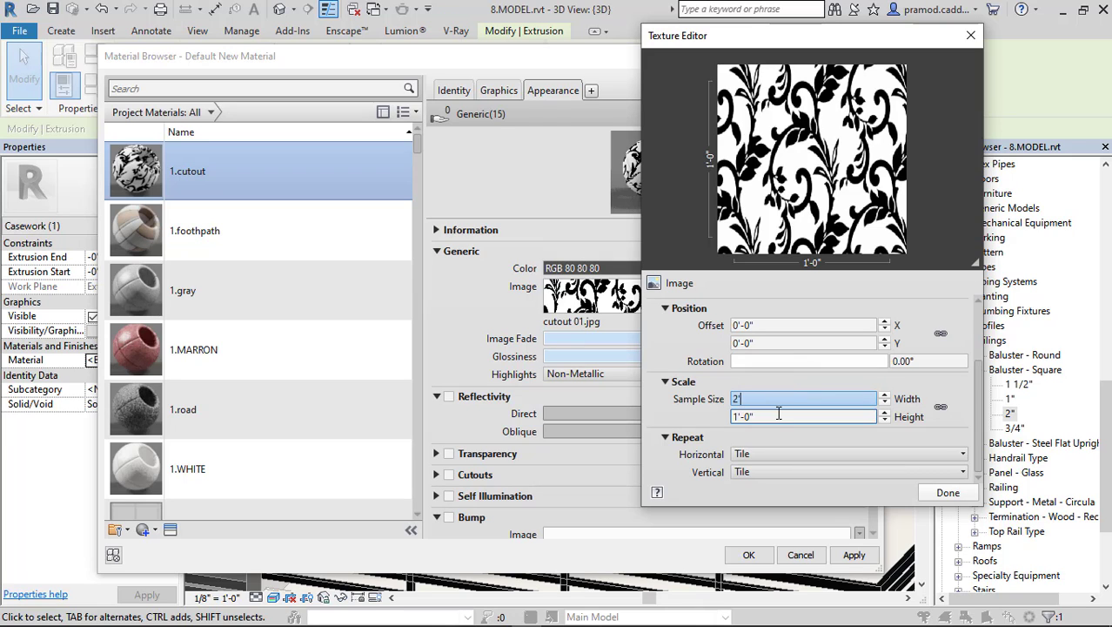
left_click(778, 414)
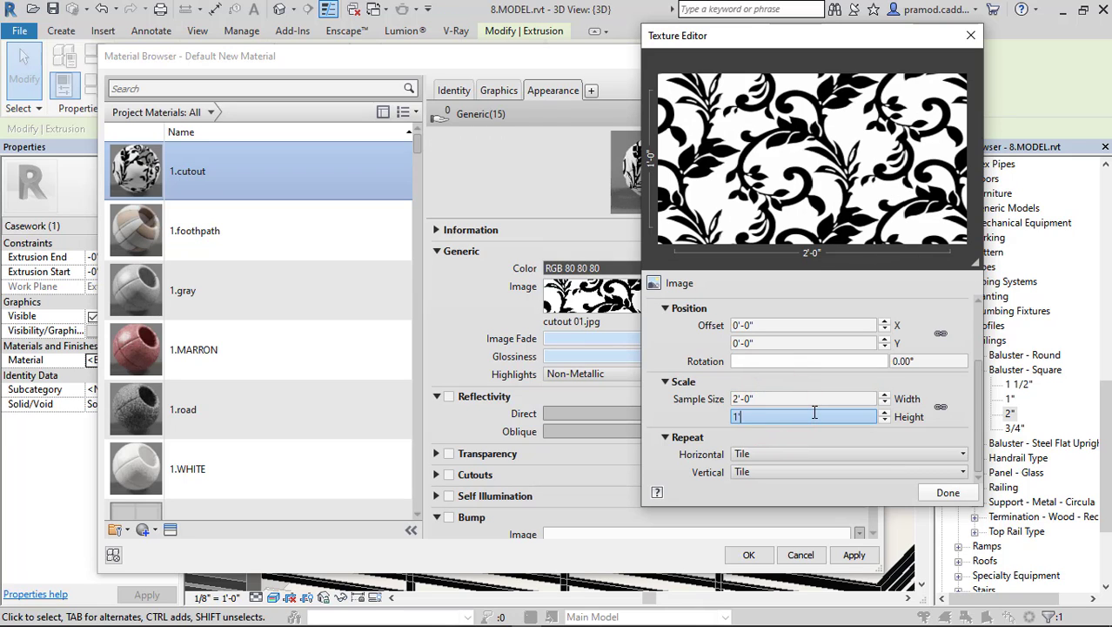
Set the sample height of the 1.cutout material's base image texture to 1'-6" and accept the texture settings
type("1'6")
key("Return")
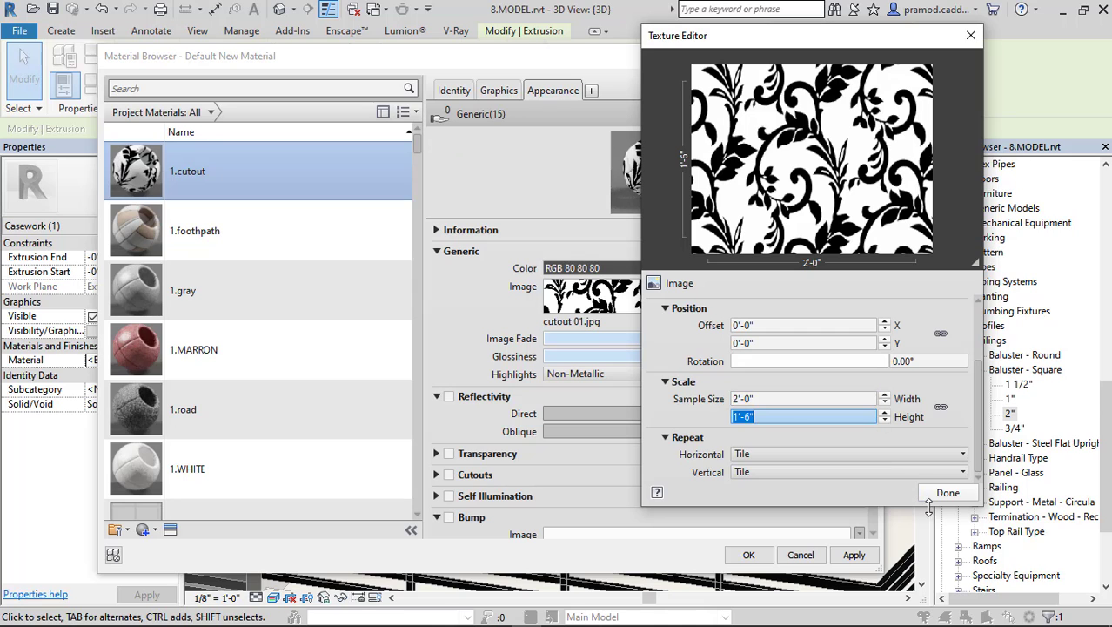
left_click(933, 498)
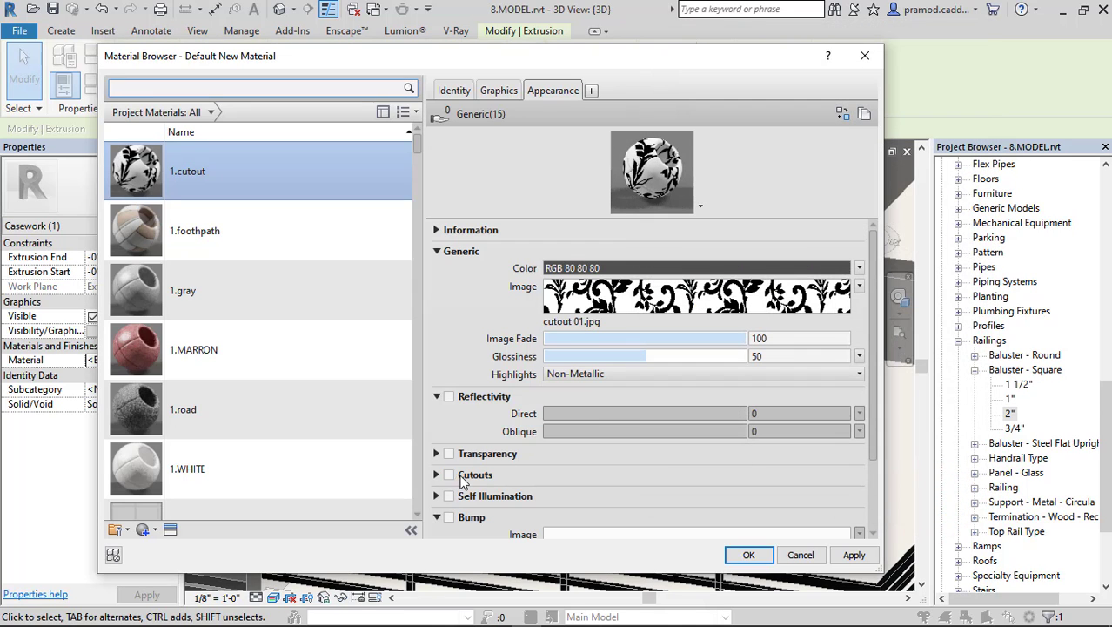
Enable cutouts on the 1.cutout material using cutout 01.jpg with a 2'-0" by 1'-6" sample size, and assign it to the panel
left_click(449, 475)
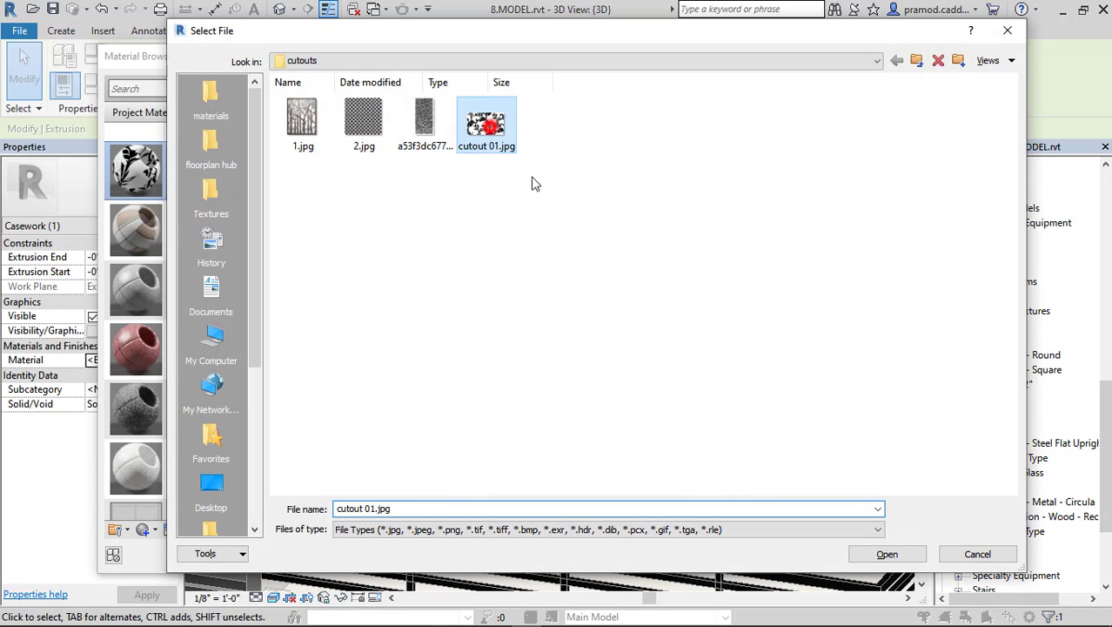
left_click(887, 554)
scroll(699, 424, "down", 3)
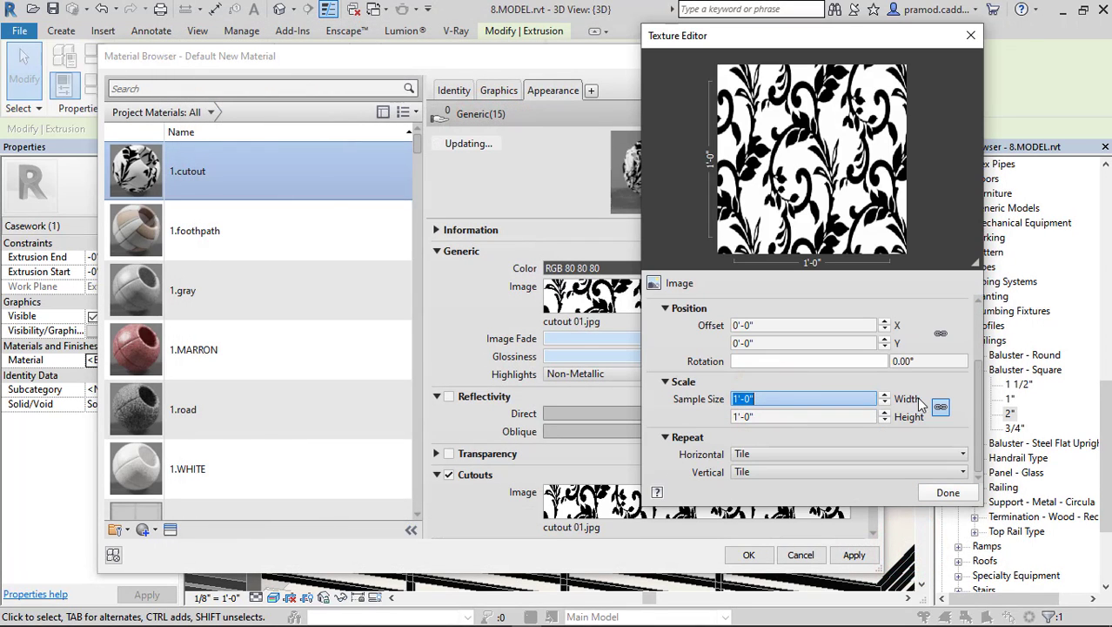
left_click(790, 415)
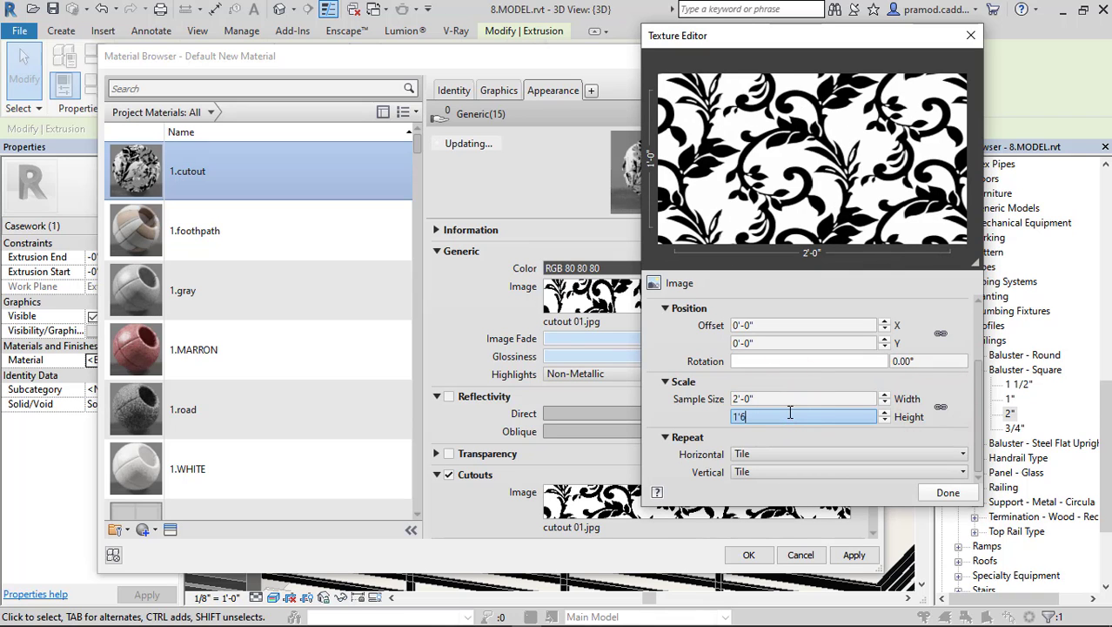
left_click(947, 493)
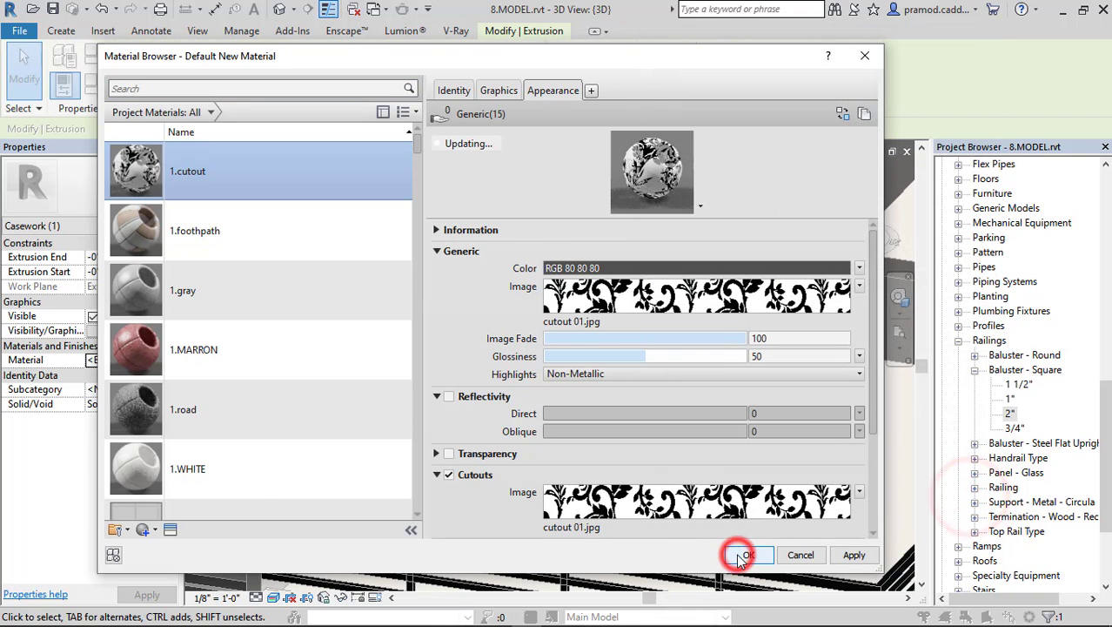
left_click(745, 555)
left_click(645, 396)
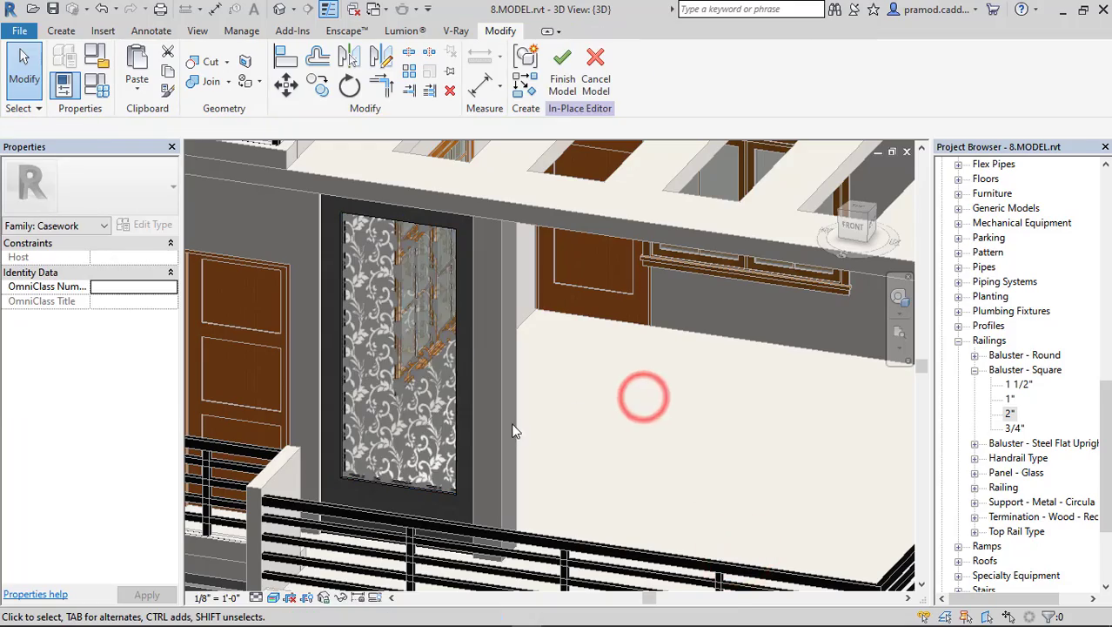
Finish the in-place model of the decorative balcony panel
middle_click_drag(645, 397, 549, 417, "shift")
scroll(735, 429, "down", 2)
mouse_move(736, 428)
middle_mouse_down("shift")
mouse_move(673, 325)
mouse_move(687, 294)
middle_mouse_up("shift")
scroll(689, 290, "up", 5)
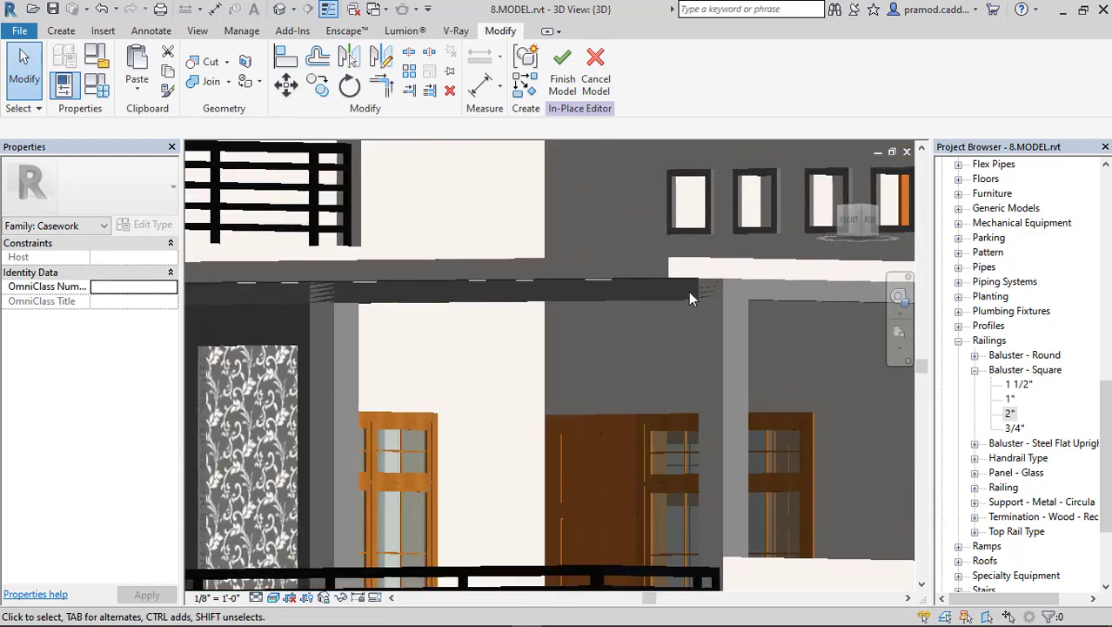
left_click(670, 293)
left_click(548, 80)
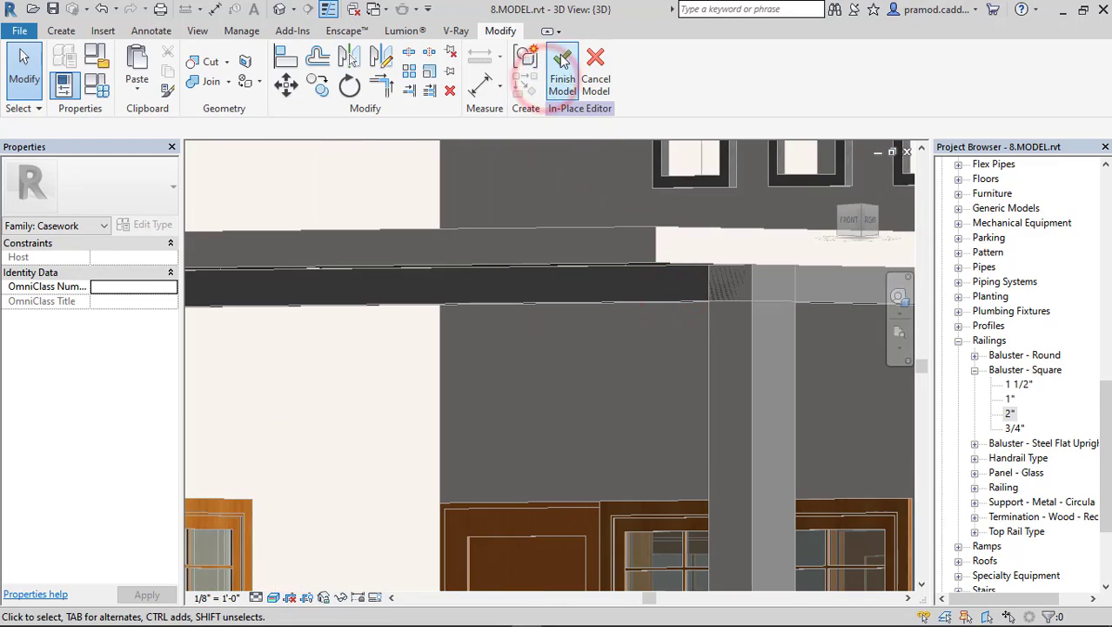
Shift the beam-side ends of the terrace floor's four narrow openings inward, clear of the beam, and attach the walls to the floor's bottom
left_click(642, 293)
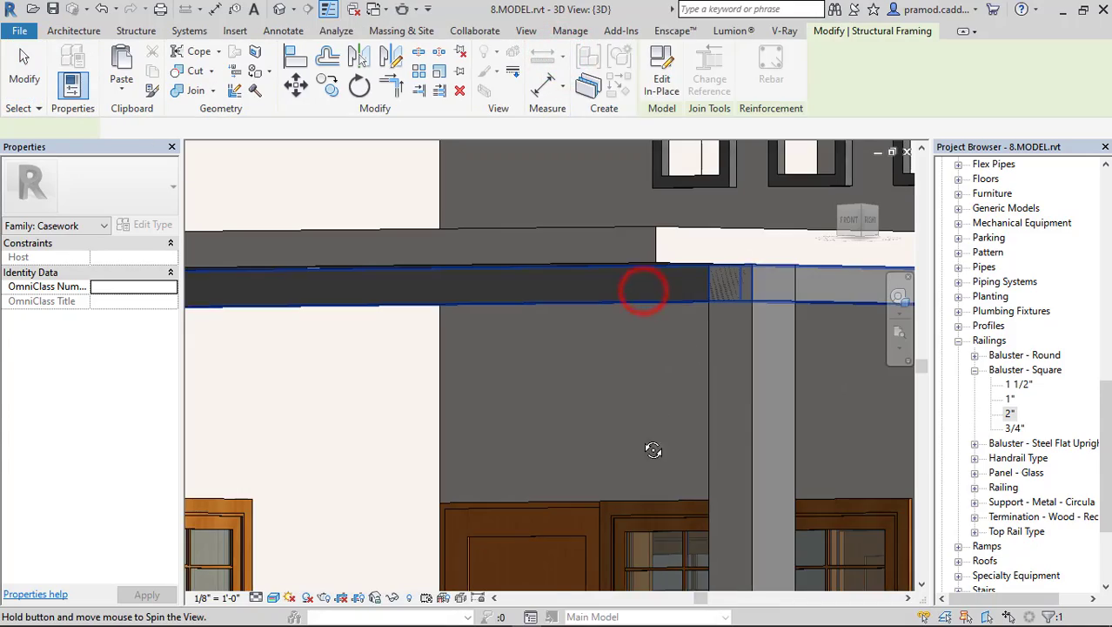
middle_click_drag(652, 447, 451, 412, "shift")
scroll(433, 255, "up", 1)
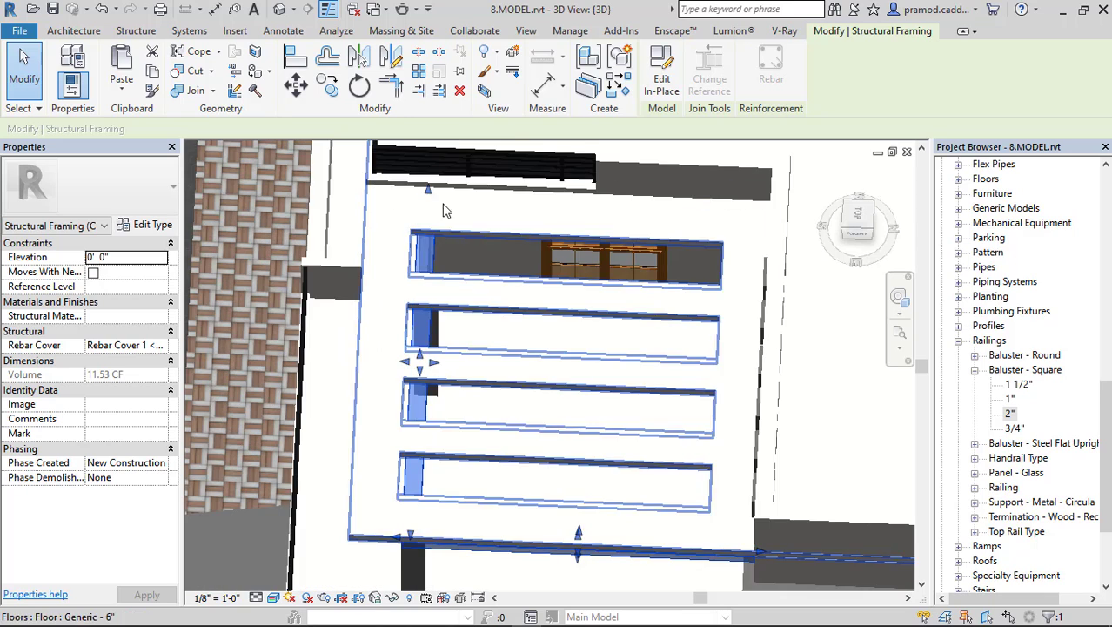
left_click(473, 356)
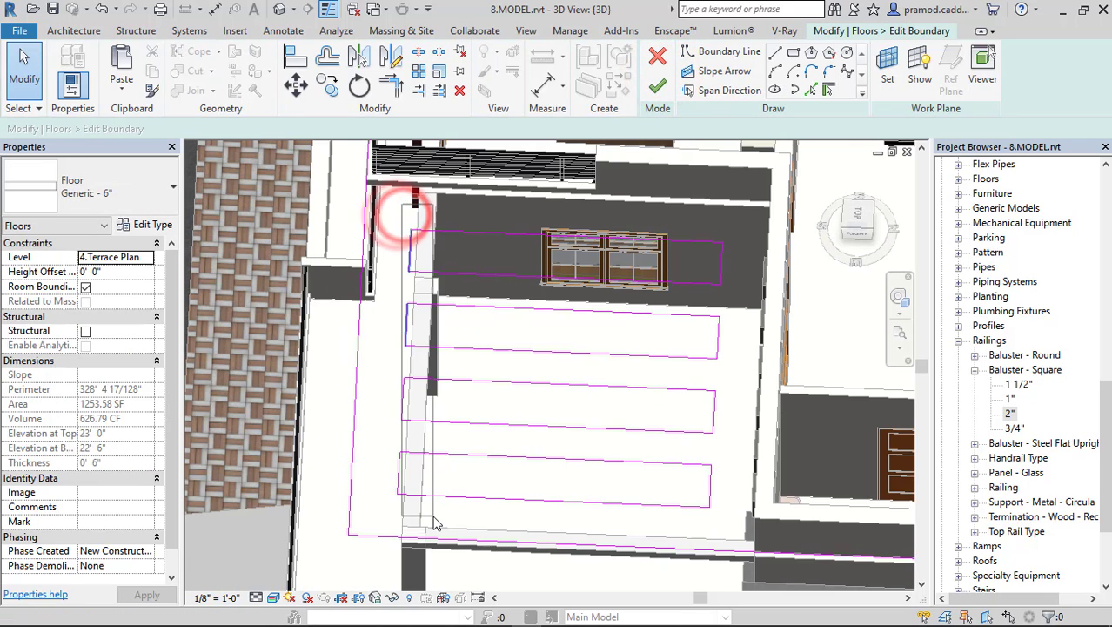
left_click_drag(434, 517, 435, 517)
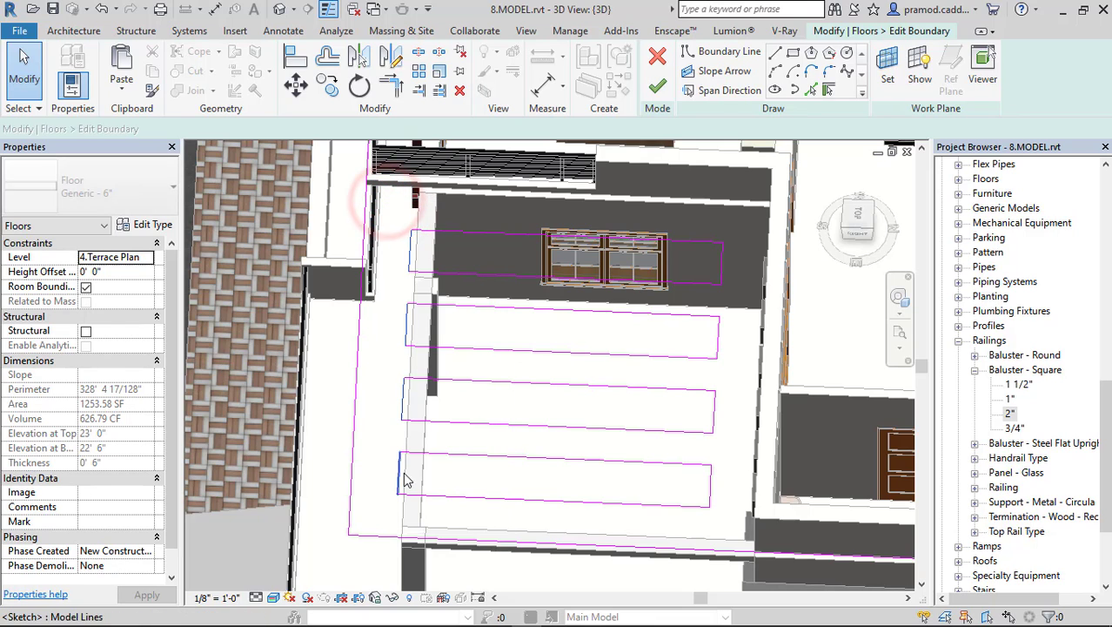
left_click_drag(397, 470, 437, 479)
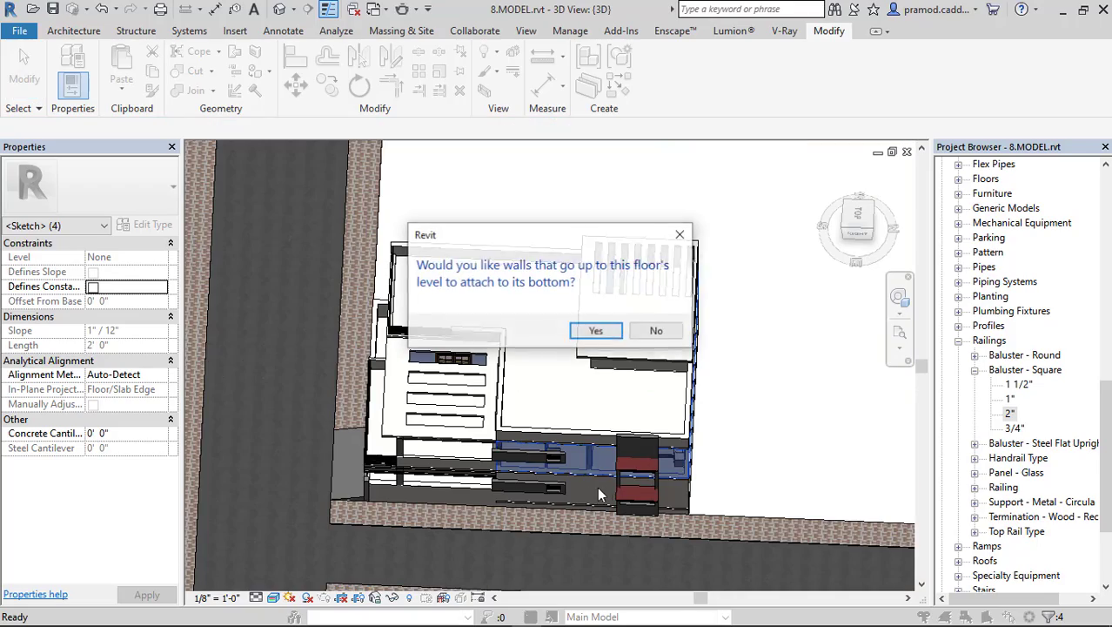
left_click(596, 331)
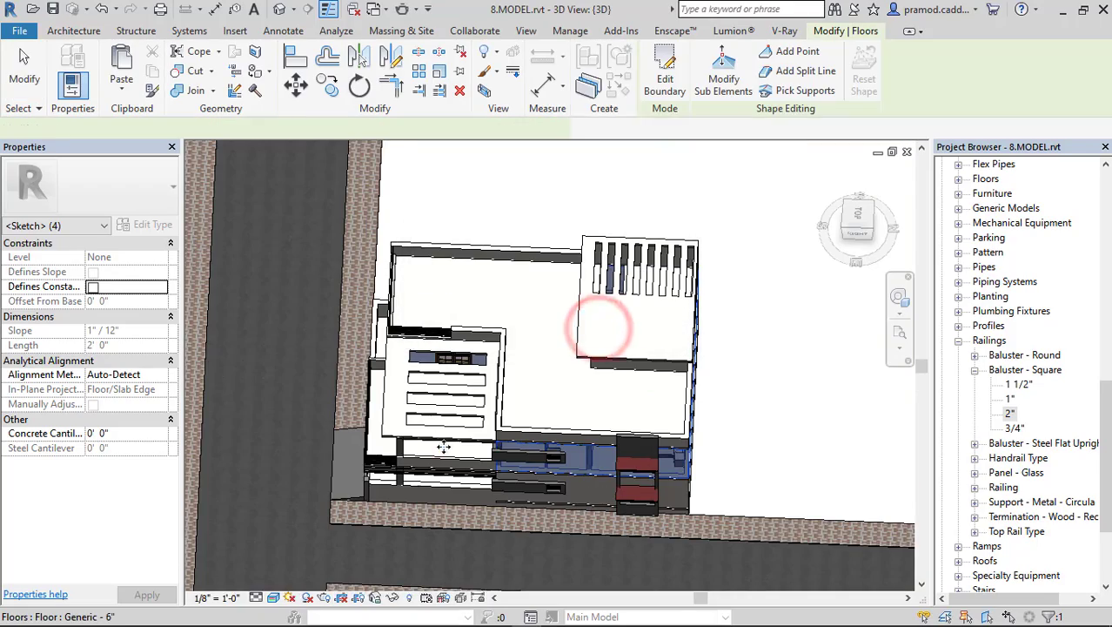
scroll(522, 478, "up", 5)
middle_click_drag(523, 478, 579, 362, "shift")
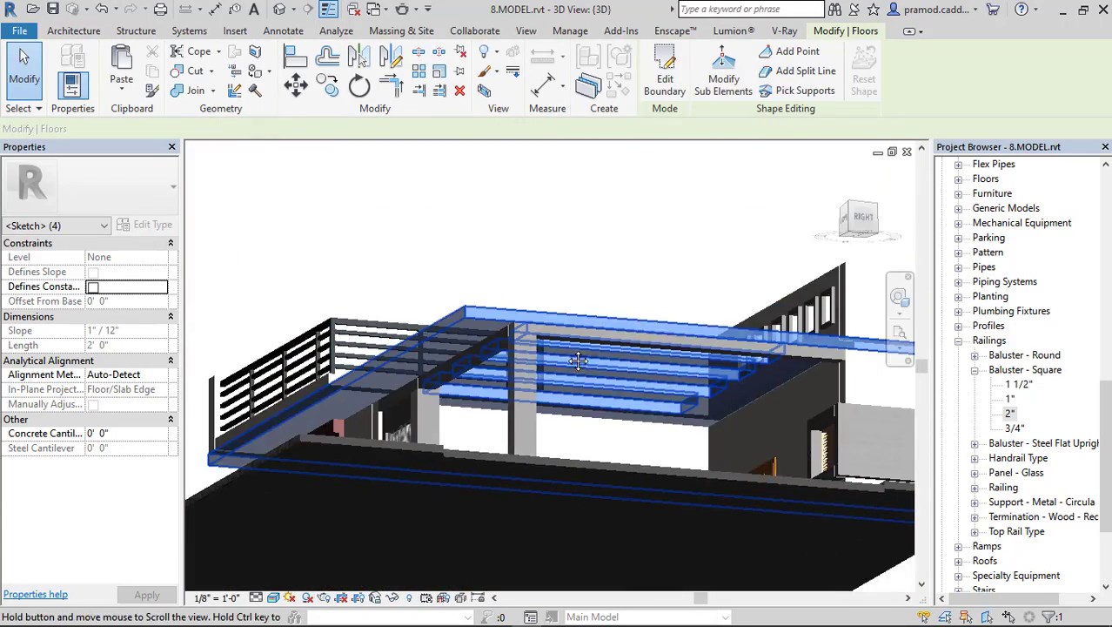
key("Escape")
Edit the corner beam beneath the terrace slab in place, assign the 1.WHITE material to its extrusions, and finish the model
scroll(540, 343, "up", 5)
left_click(548, 343)
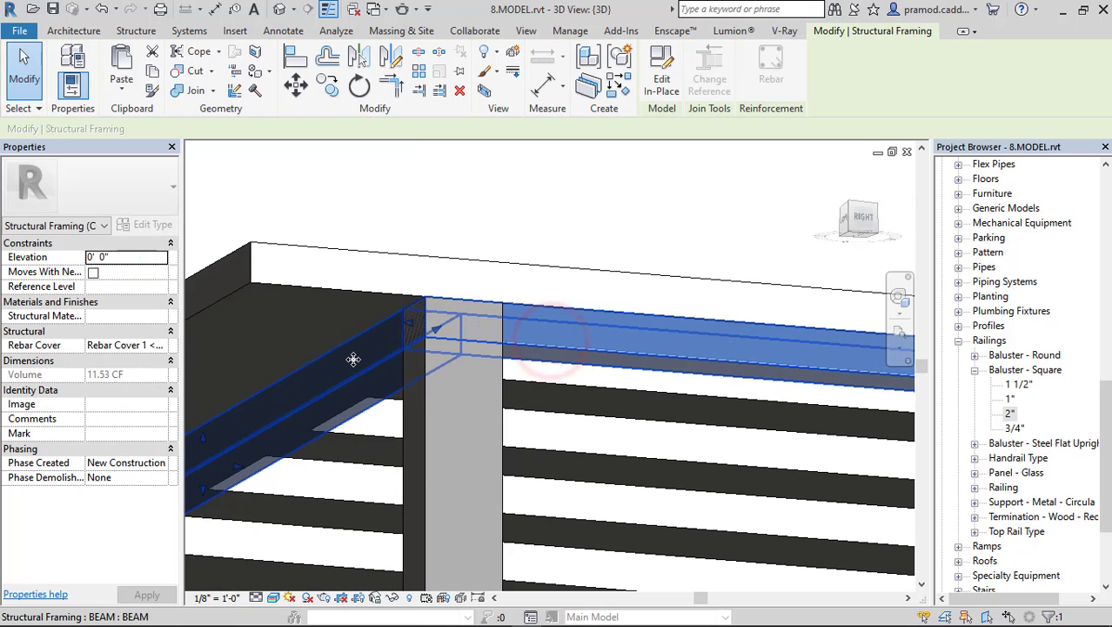
key("Escape")
left_click(538, 339)
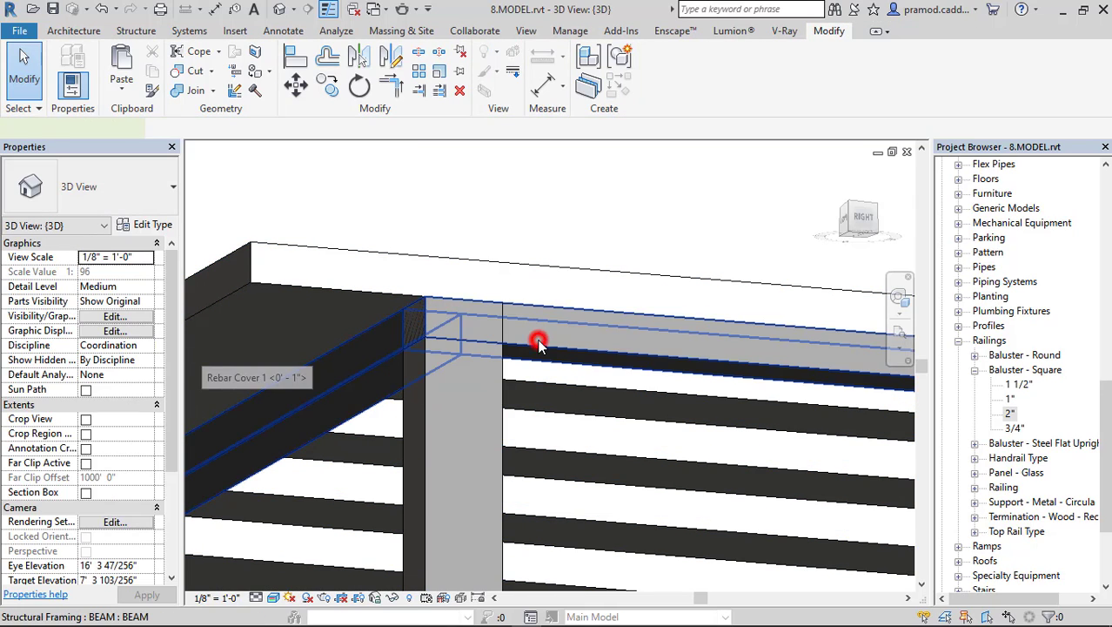
middle_click_drag(539, 340, 179, 370, "shift")
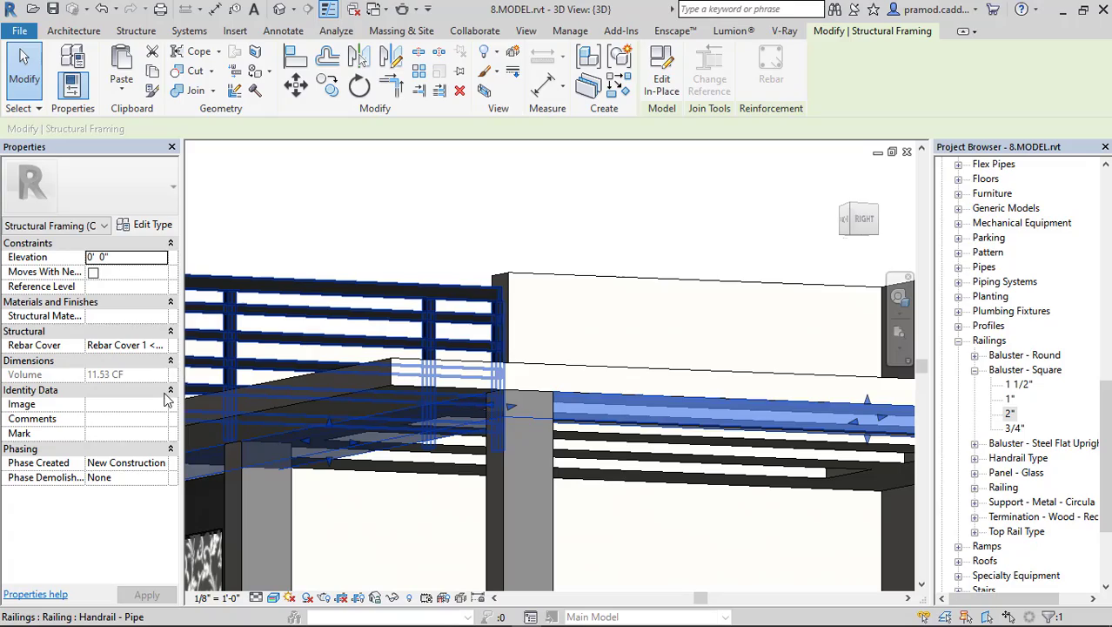
scroll(650, 377, "down", 3)
middle_click_drag(650, 380, 654, 169, "shift")
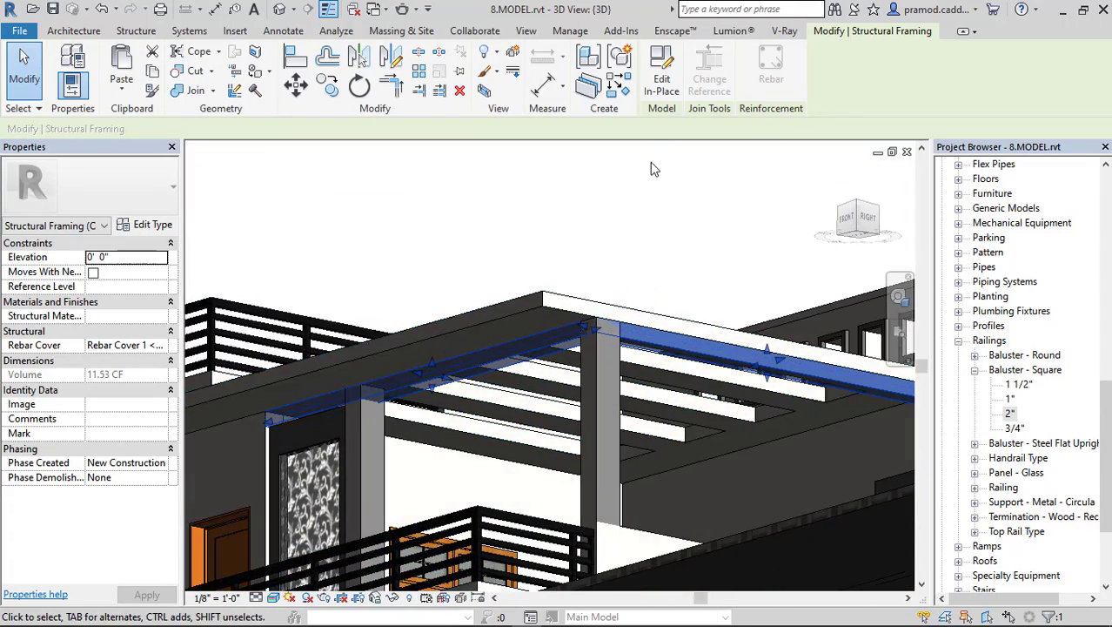
left_click(637, 340)
left_click(538, 341, "ctrl")
left_click(161, 359)
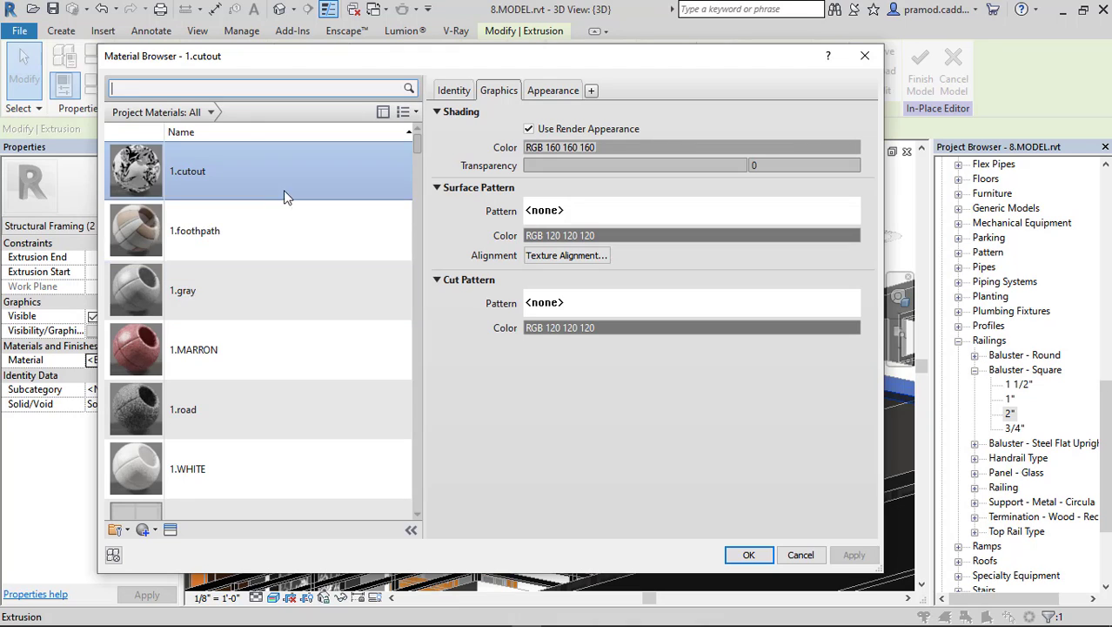
left_click(214, 451)
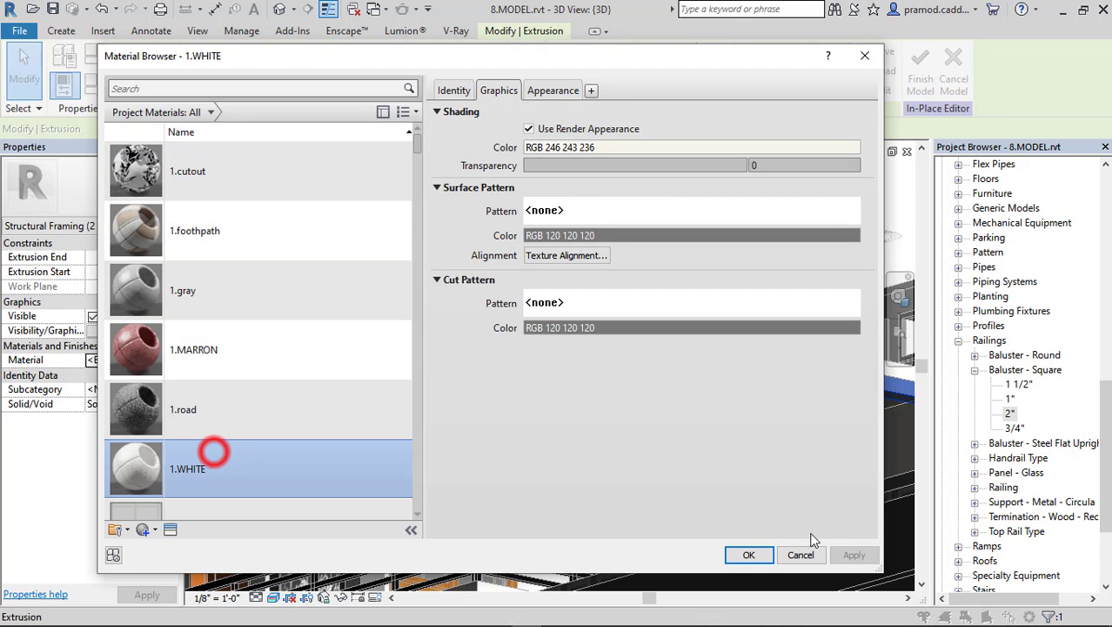
left_click(751, 554)
left_click(919, 66)
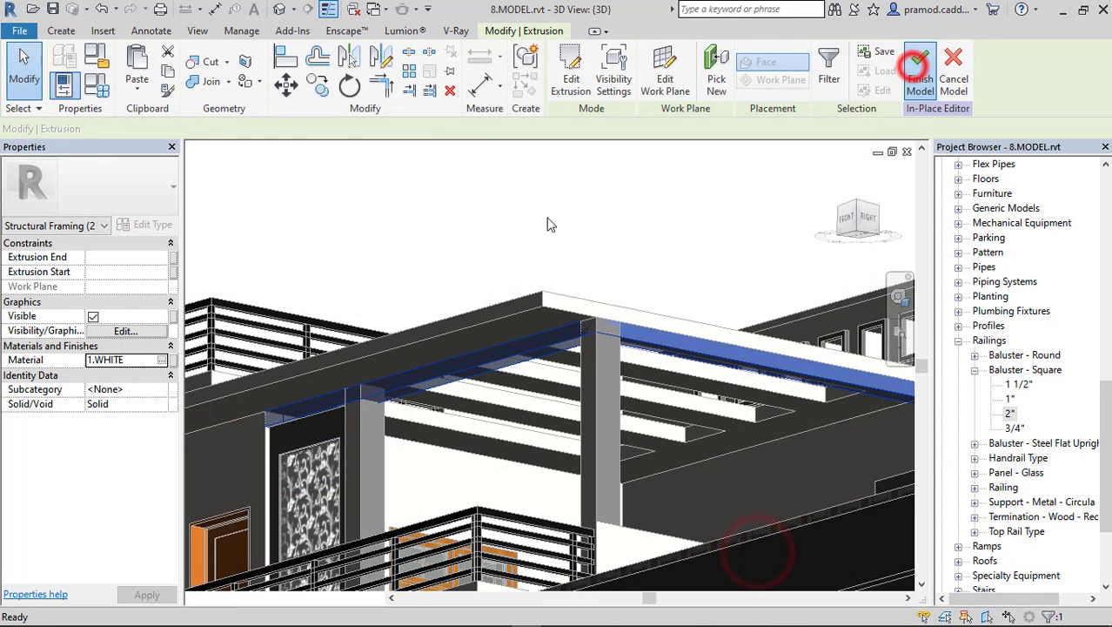
left_click(493, 235)
Set the material of the balcony corner column's 9"X12" Rectangular Column type to 1.WHITE
scroll(557, 341, "down", 4)
middle_click_drag(585, 368, 623, 345, "shift")
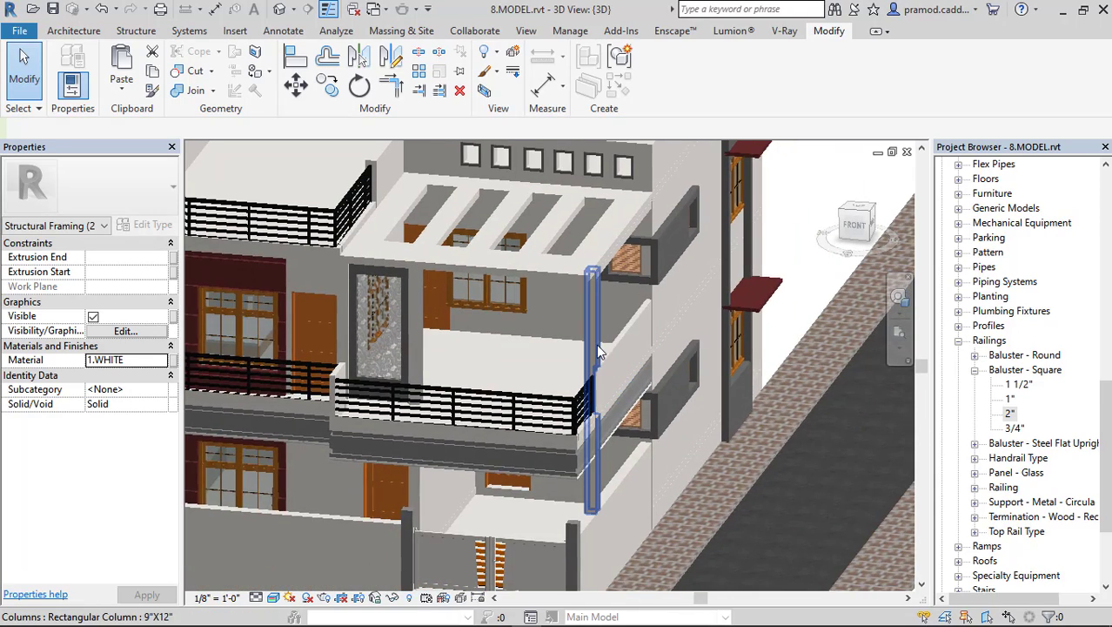
left_click(590, 336)
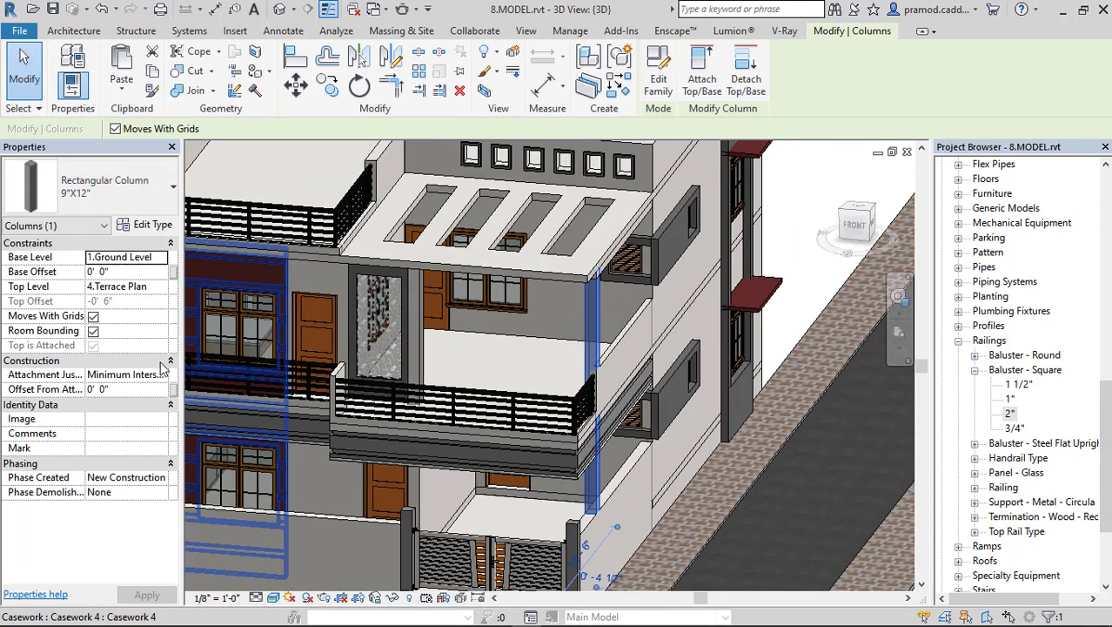
left_click(153, 225)
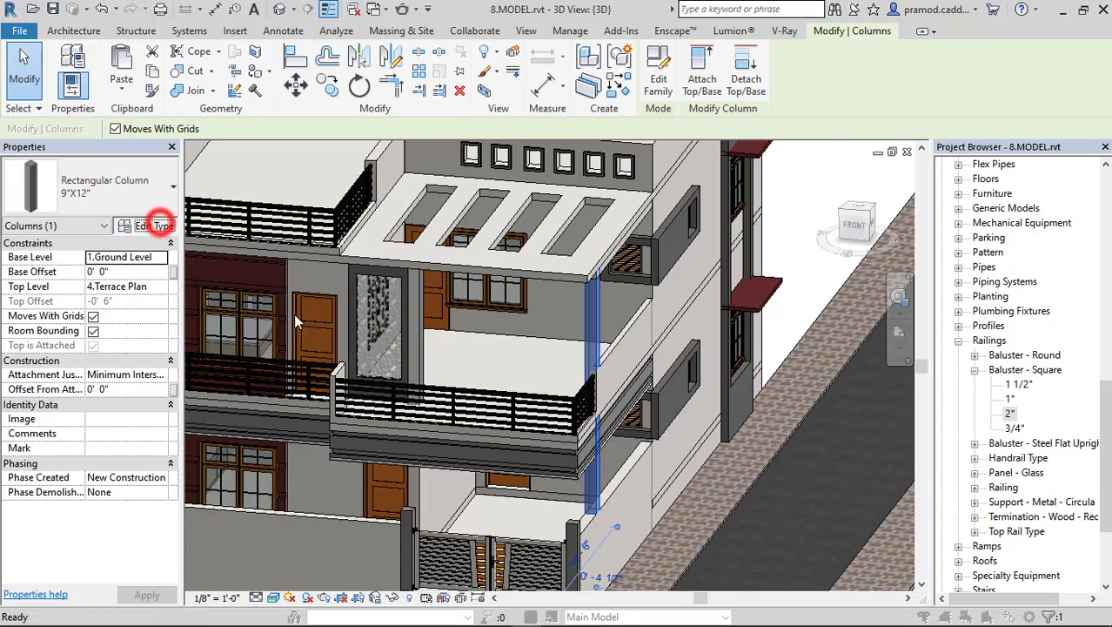
left_click(800, 261)
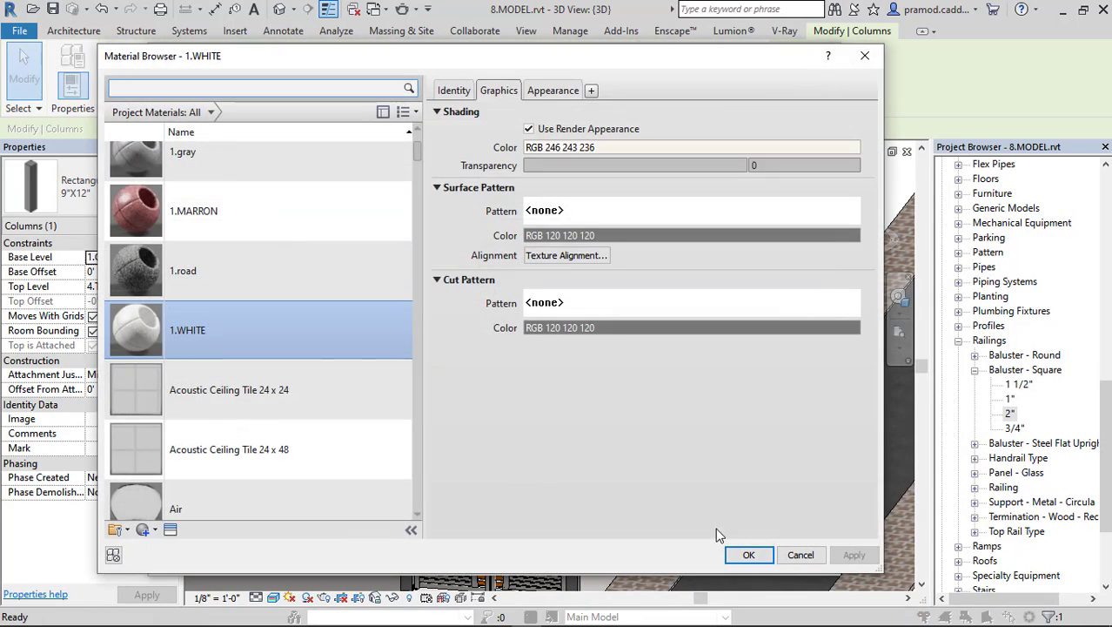
left_click(736, 554)
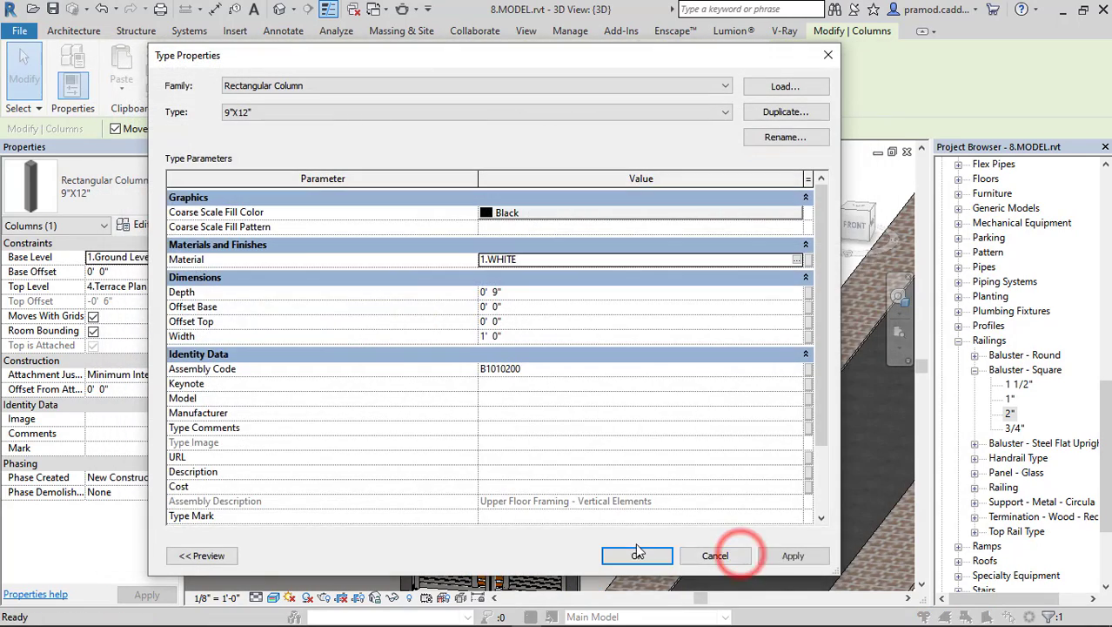
left_click(635, 556)
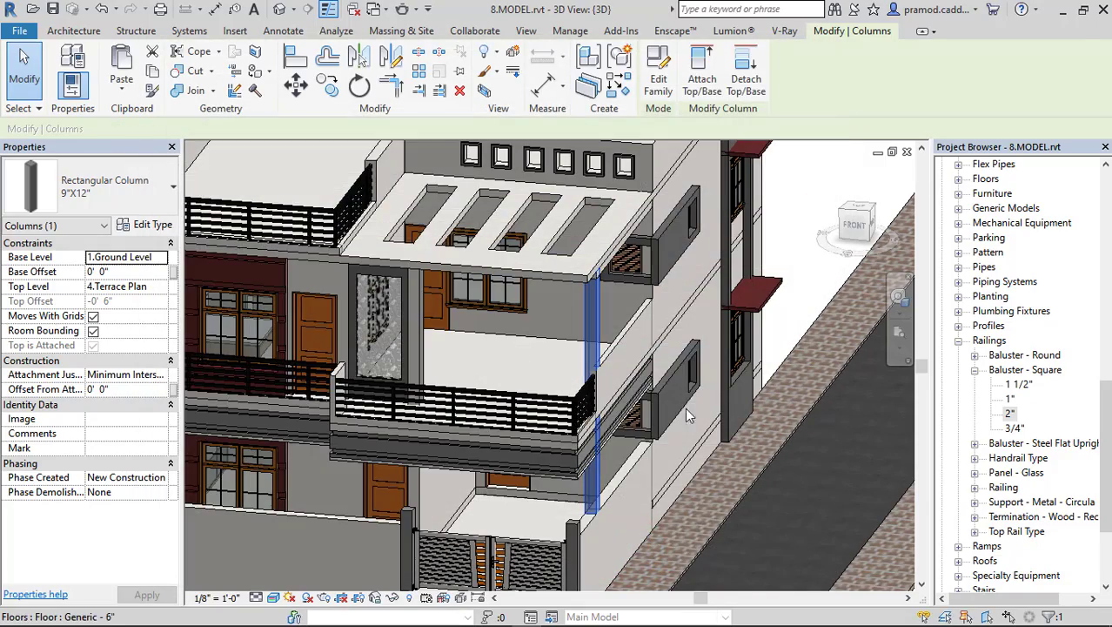
key("Escape")
Edit the balcony's fascia molding in place, assign the 1.gray material to its sweep, and finish the model
middle_click_drag(685, 416, 713, 305, "shift")
middle_click_drag(463, 369, 345, 398, "shift")
scroll(494, 374, "up", 6)
scroll(377, 393, "up", 3)
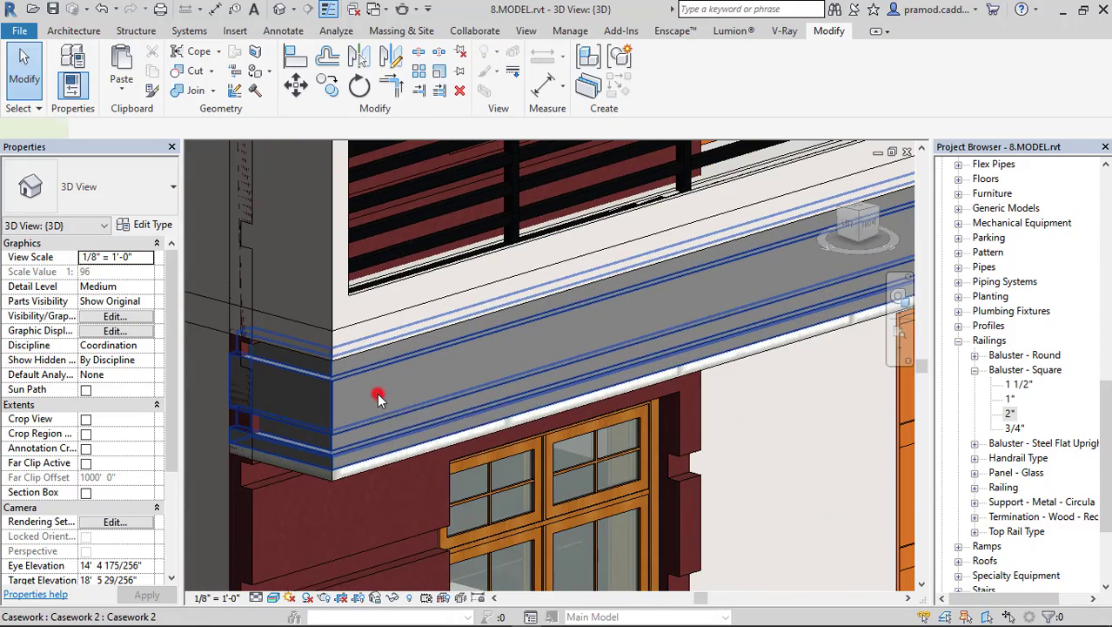
left_click(376, 396)
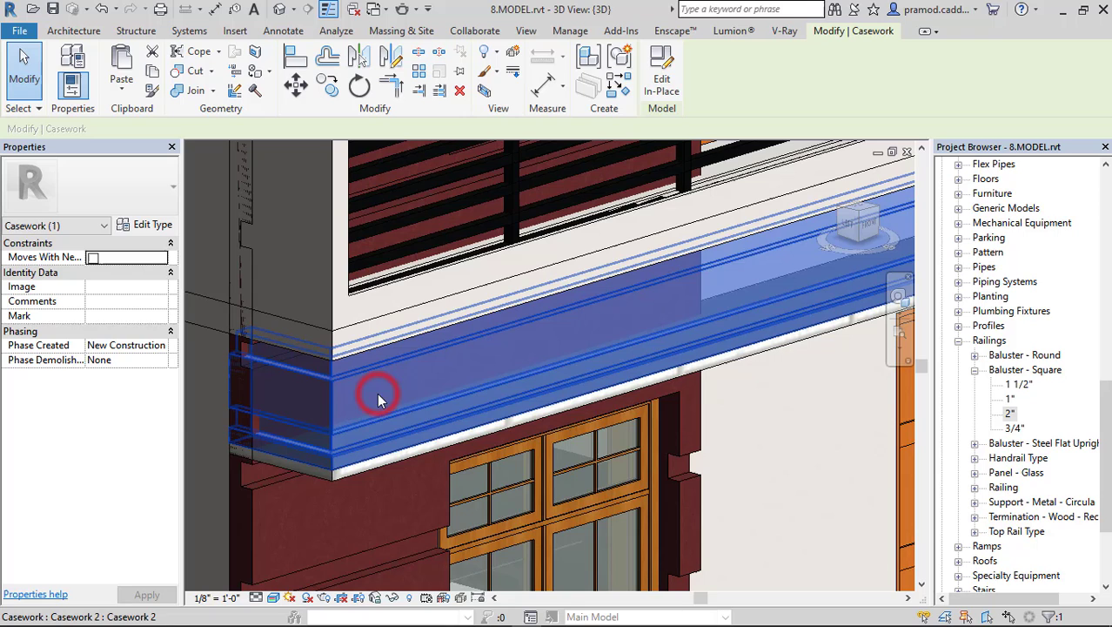
left_click(661, 78)
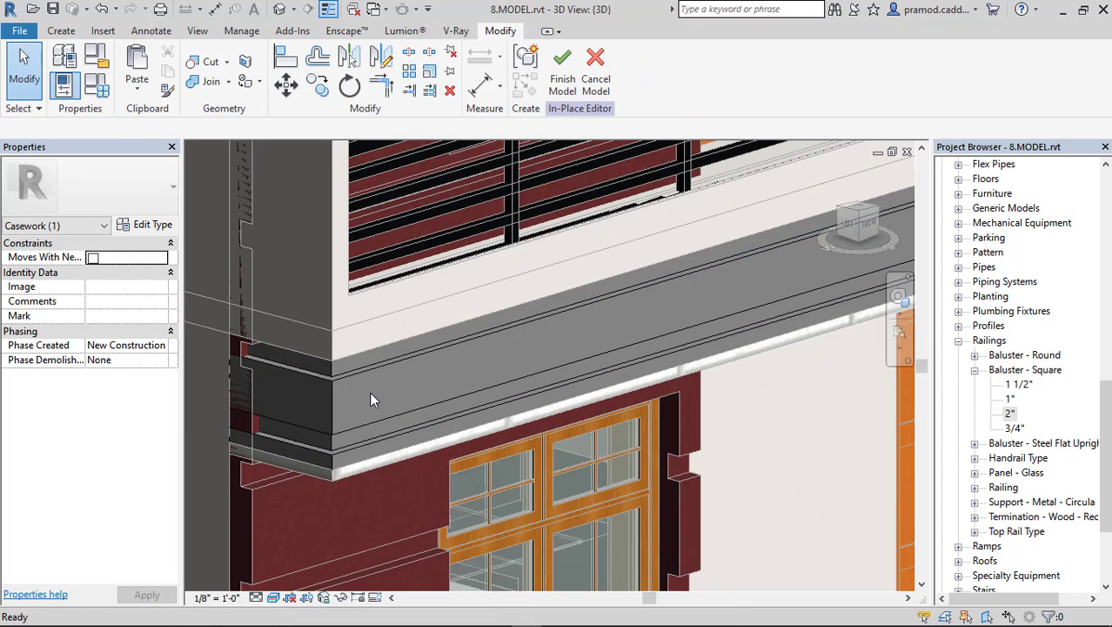
left_click(369, 392)
left_click(163, 301)
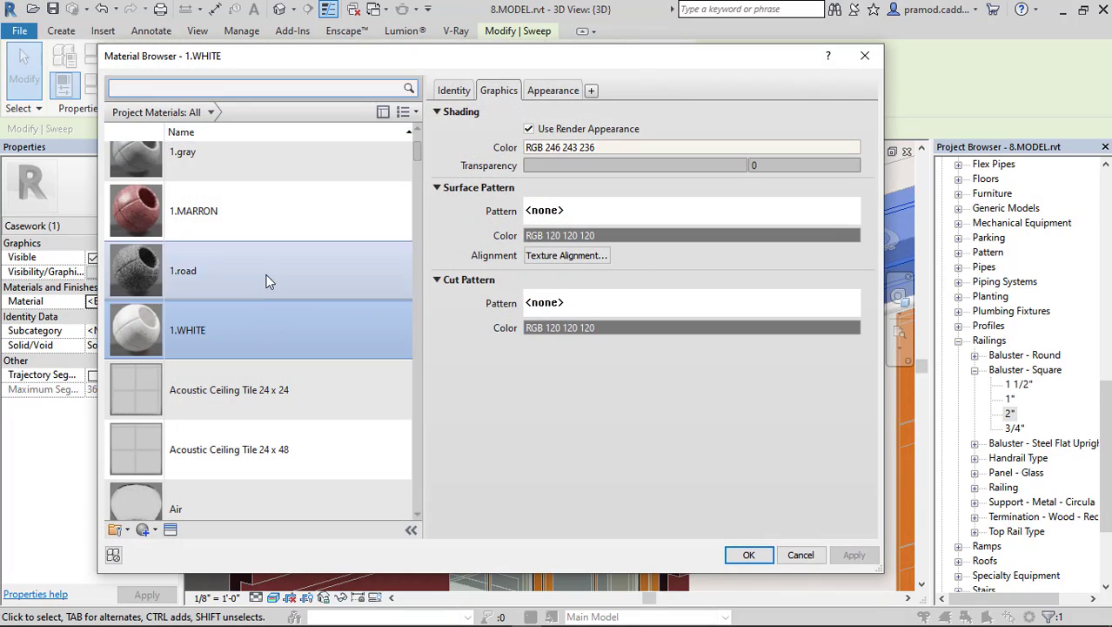
left_click(272, 169)
left_click(749, 554)
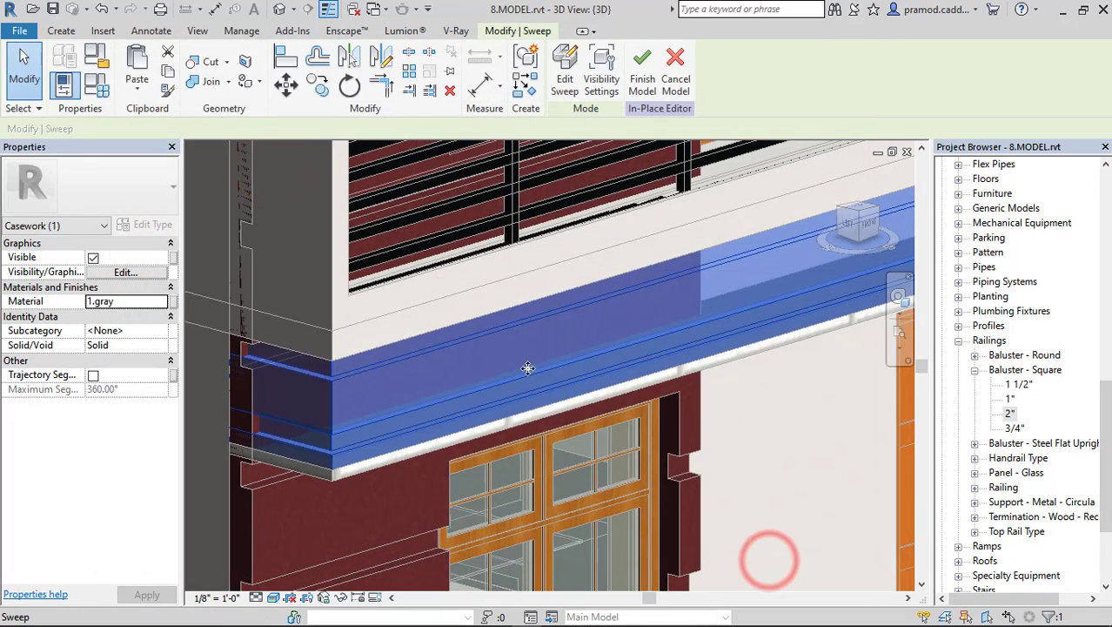
scroll(561, 341, "down", 2)
left_click(643, 70)
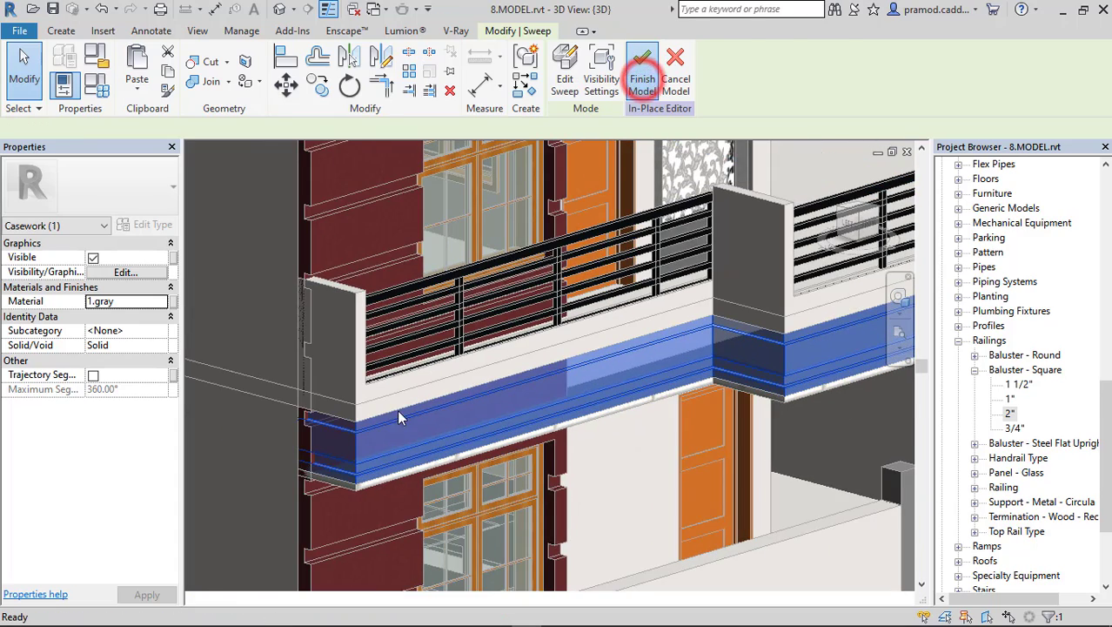
Paint the side face of the balcony's end parapet wall with the 1.gray material
scroll(348, 414, "up", 2)
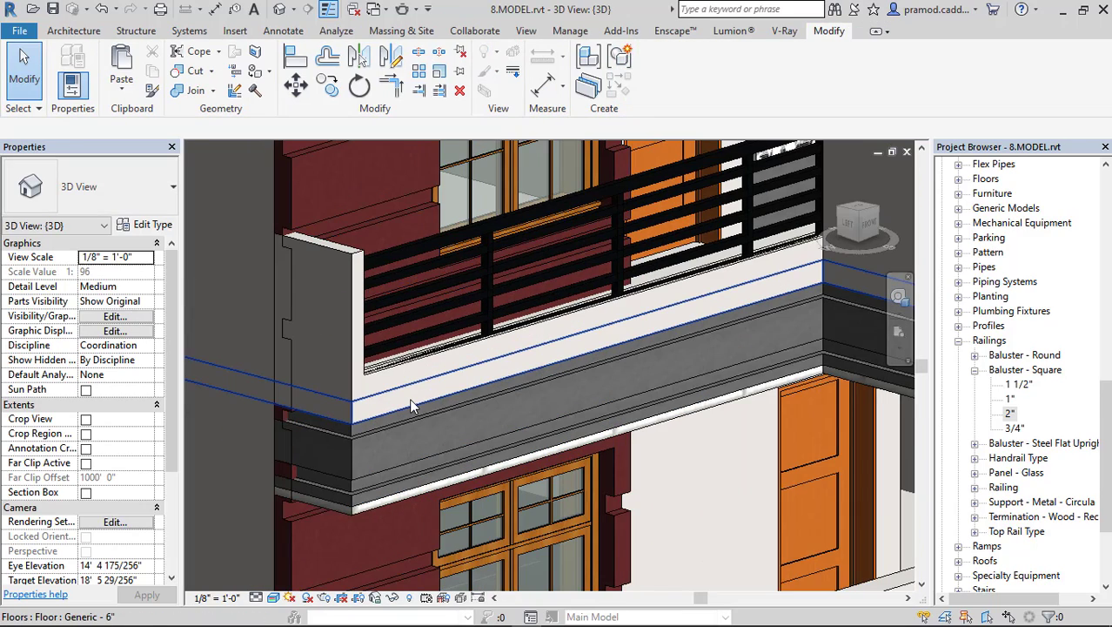
key("t")
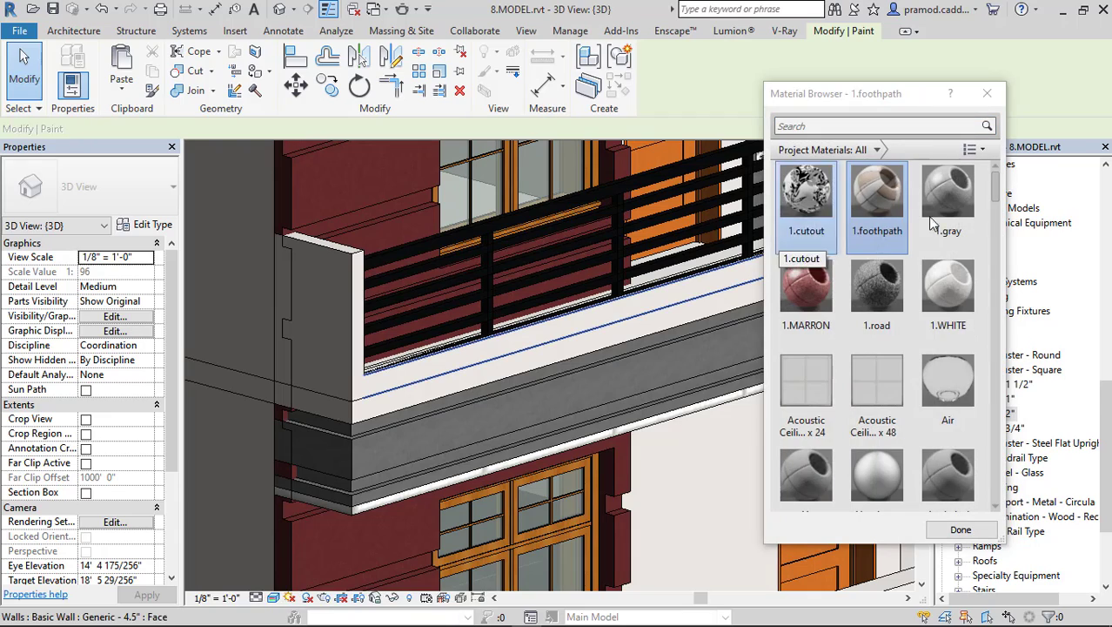
left_click(958, 203)
scroll(375, 412, "up", 2)
scroll(322, 412, "down", 2)
middle_click_drag(327, 412, 543, 411)
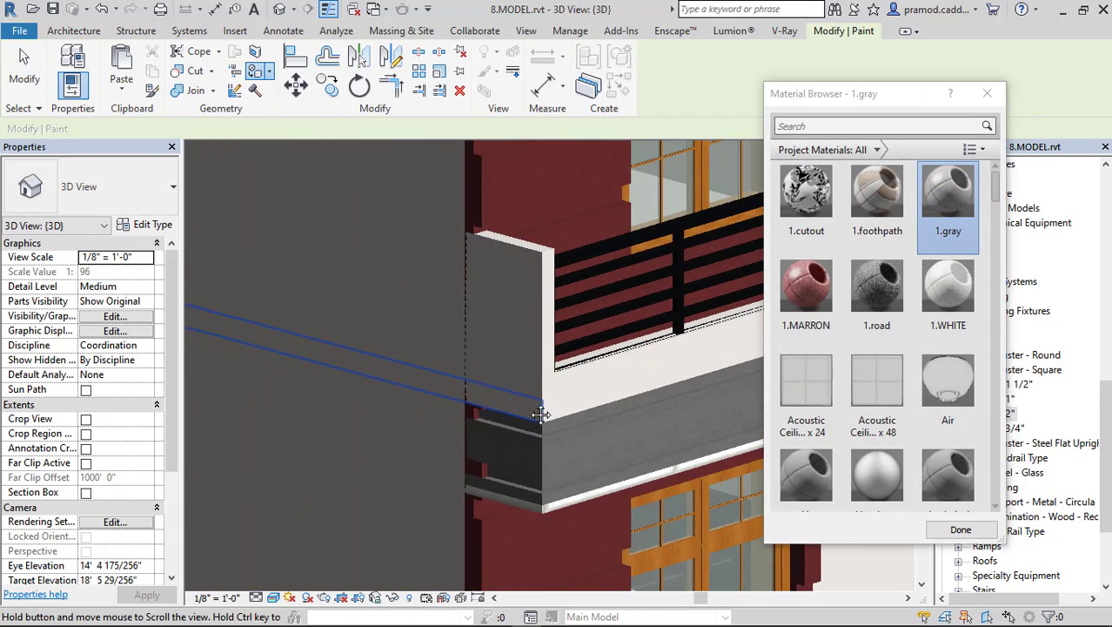
scroll(525, 409, "down", 3)
left_click(526, 409)
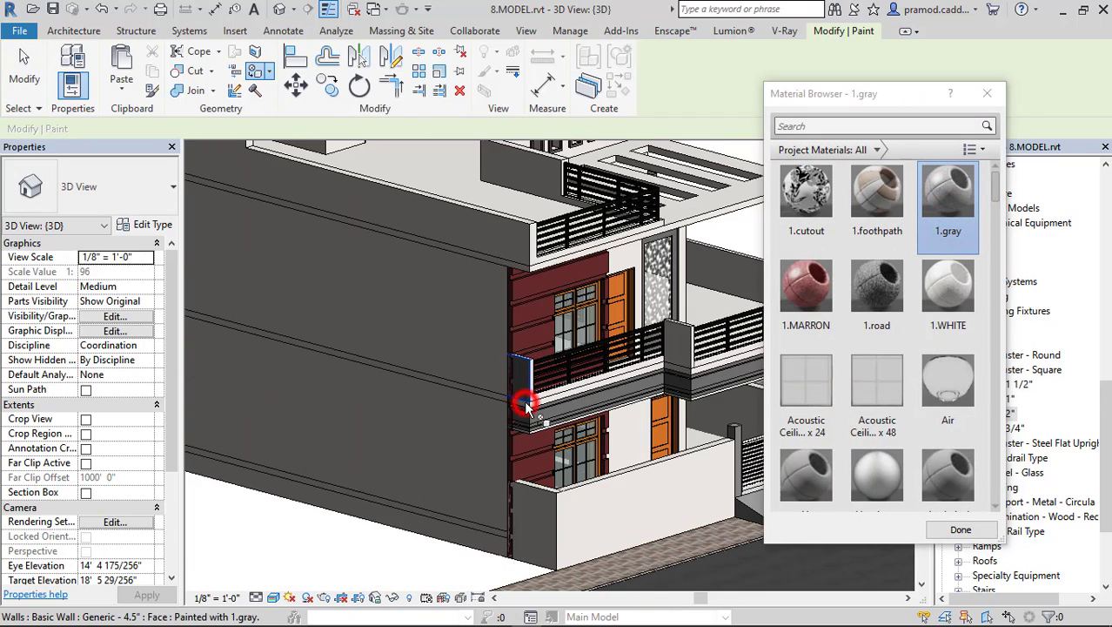
scroll(526, 409, "up", 3)
scroll(526, 409, "up", 1)
key("Escape")
scroll(535, 416, "down", 3)
scroll(536, 418, "up", 3)
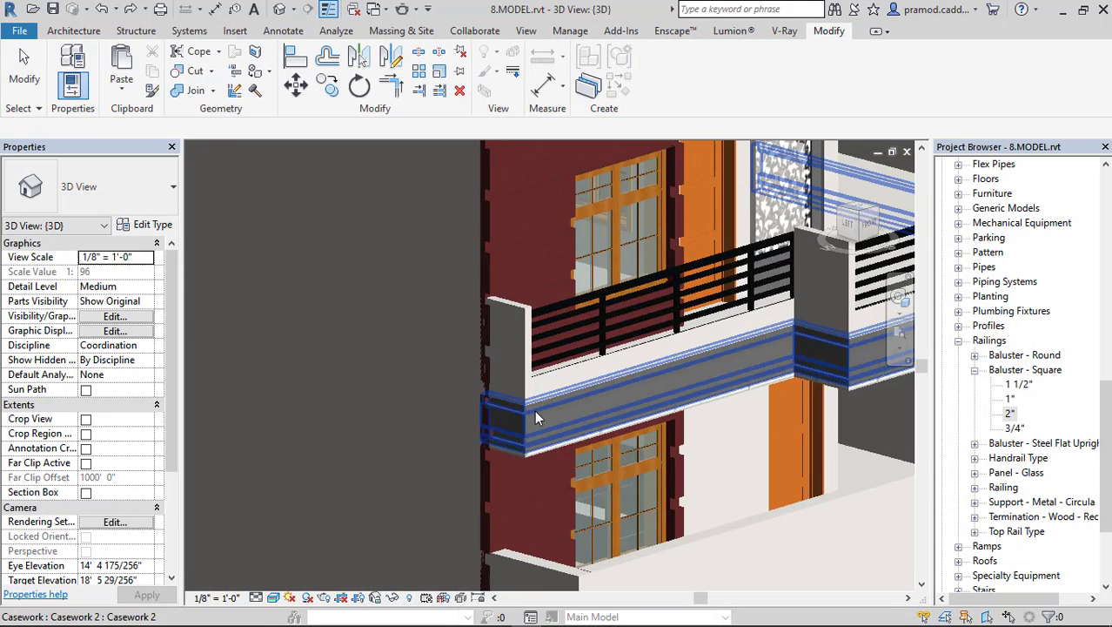
Paint the floor slab's edge face along the house's side wall with 1.gray
key("p")
key("t")
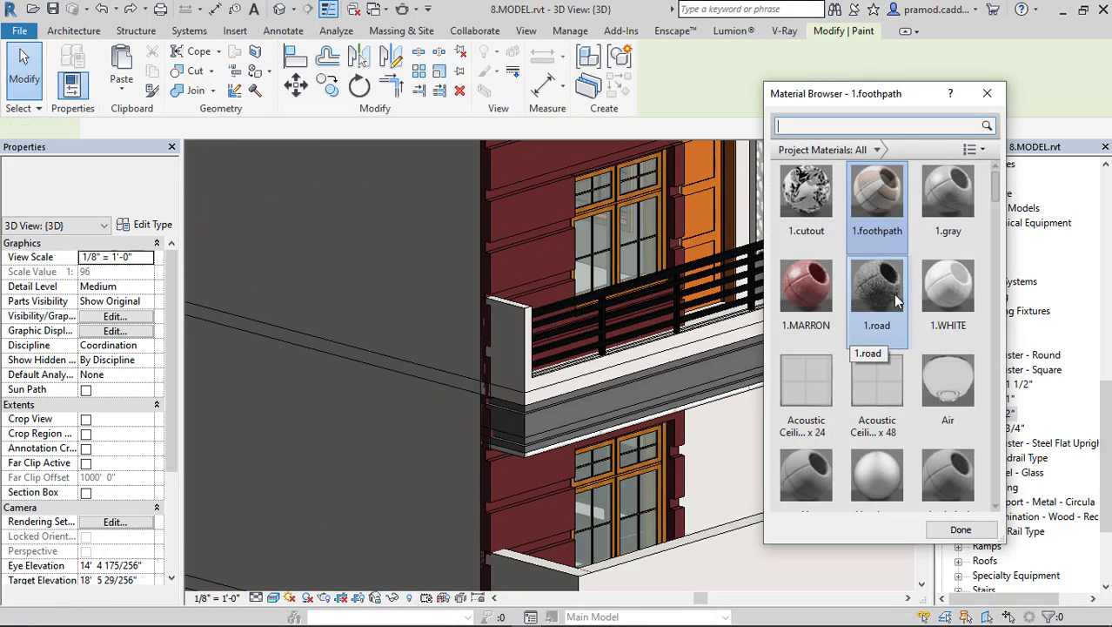
left_click(948, 206)
left_click(493, 391)
scroll(493, 390, "down", 5)
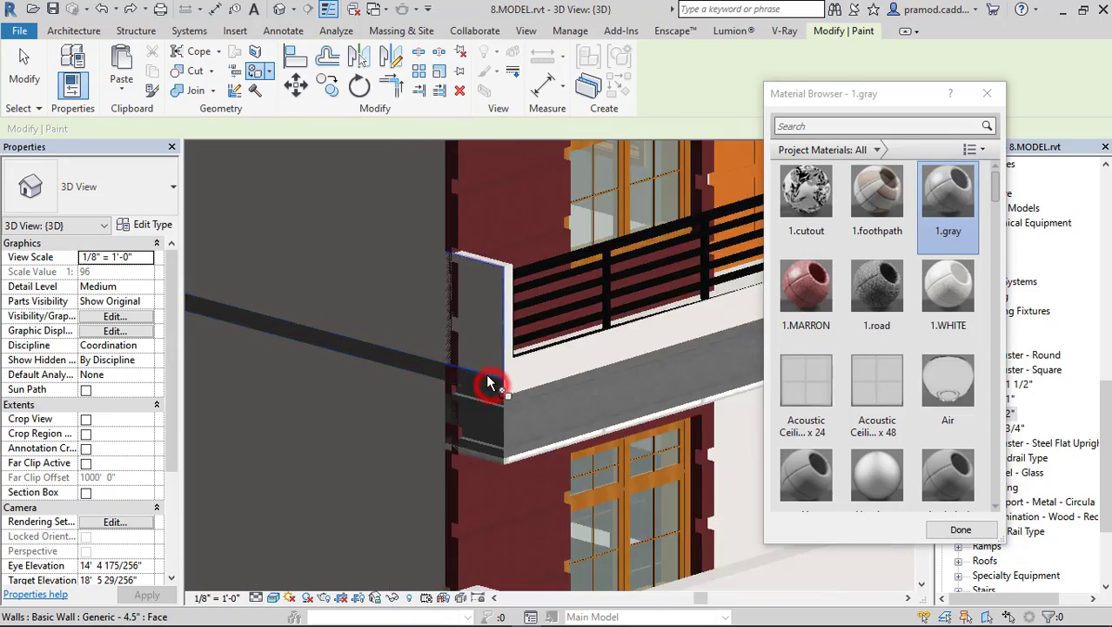
scroll(235, 320, "up", 4)
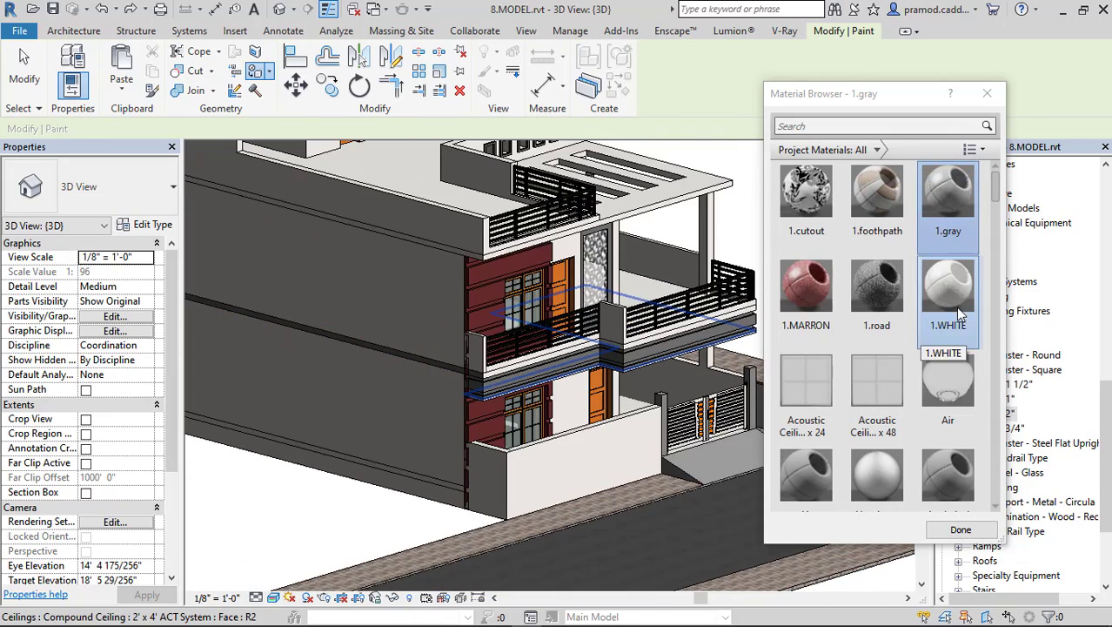
Repaint the floor slab's edge face along the house's side wall with 1.WHITE
left_click(948, 291)
scroll(557, 371, "up", 5)
scroll(557, 374, "up", 2)
left_click(577, 340)
middle_click_drag(577, 340, 509, 402)
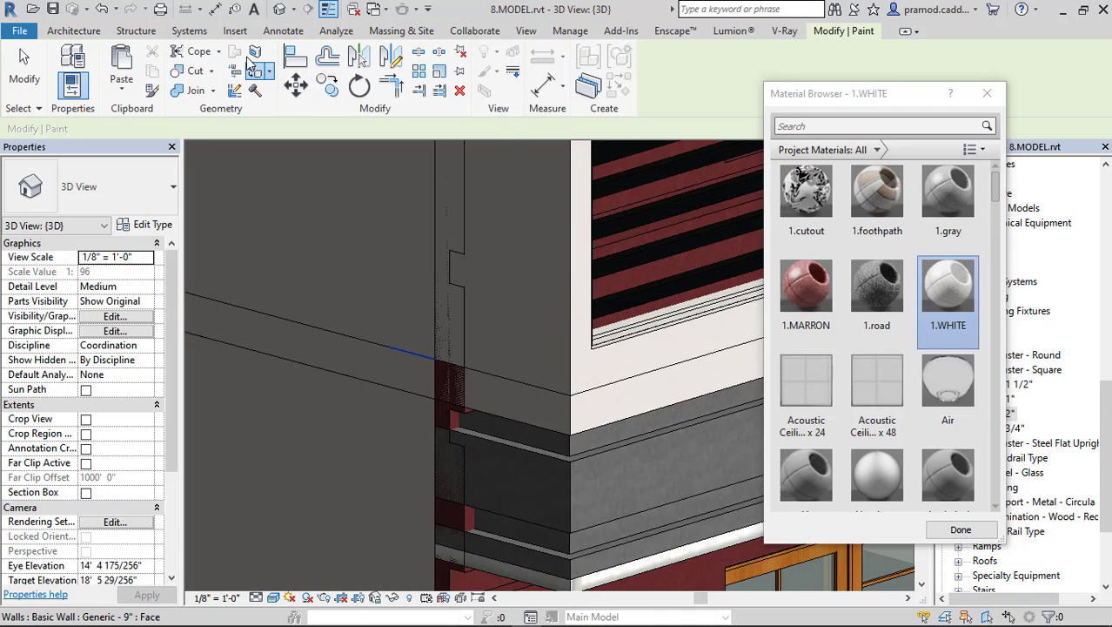
Split the slab's side edge face with a vertical line where the main wall ends and the balcony begins
left_click(255, 54)
scroll(443, 363, "up", 3)
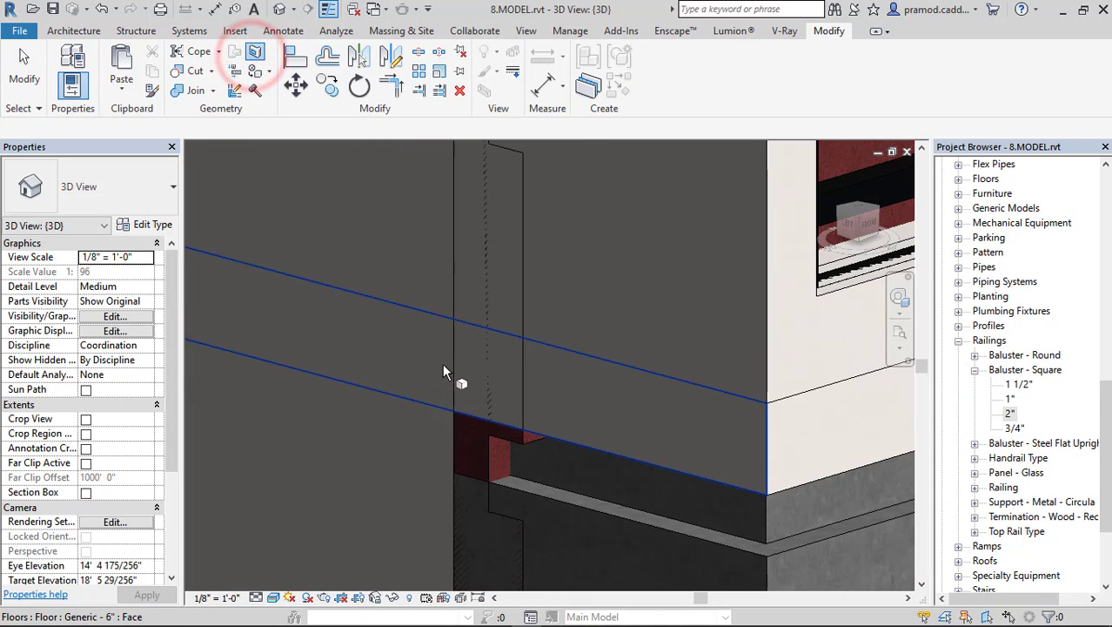
left_click(442, 364)
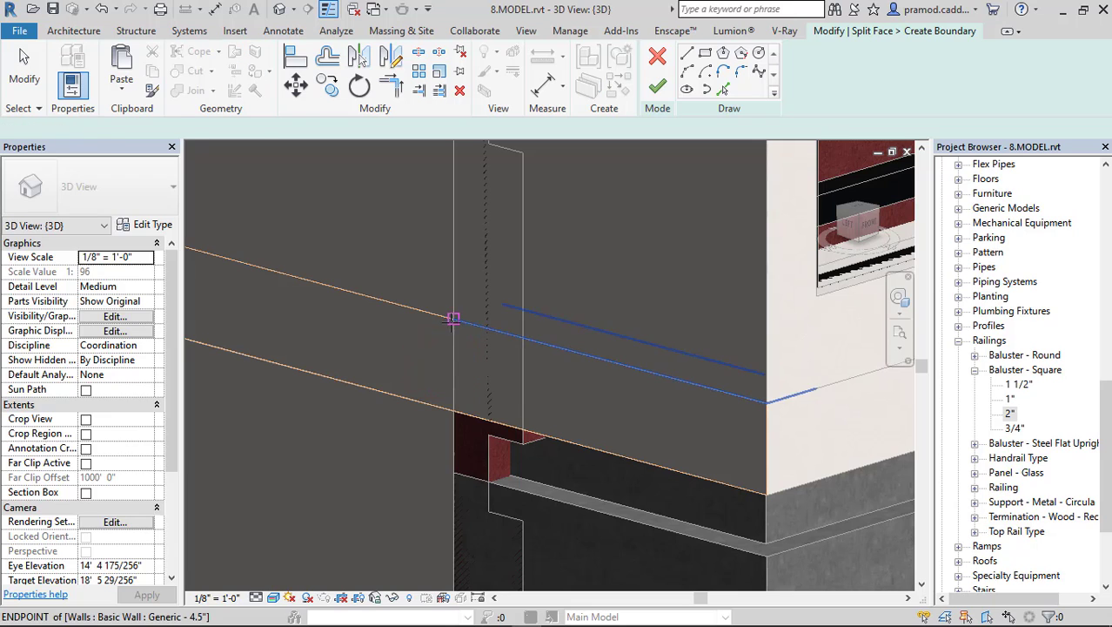
left_click(452, 322)
left_click(454, 412)
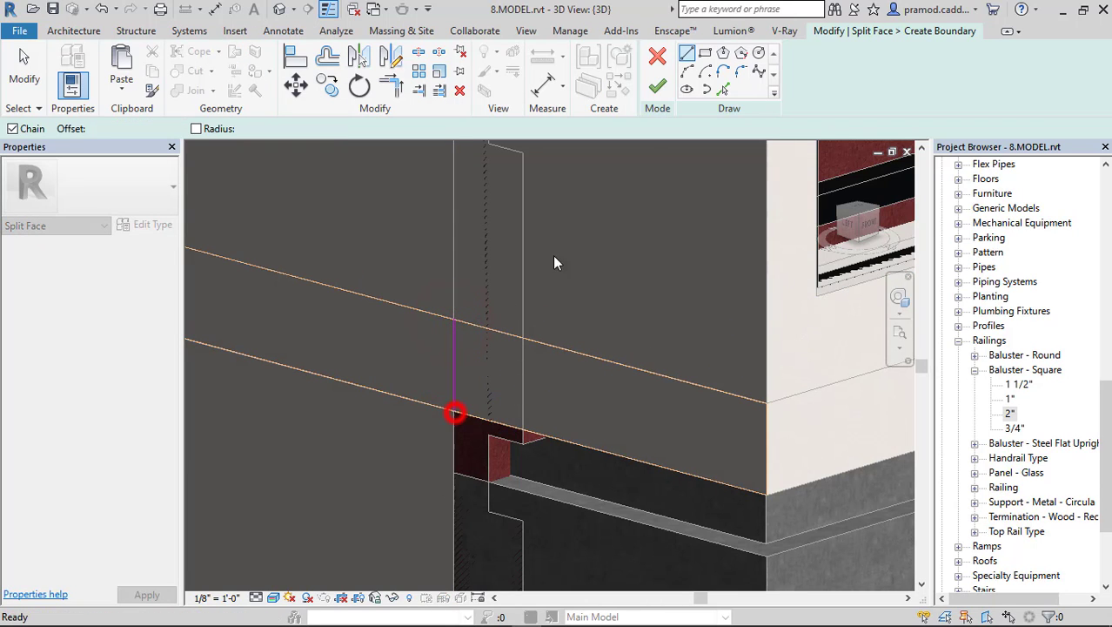
left_click(657, 89)
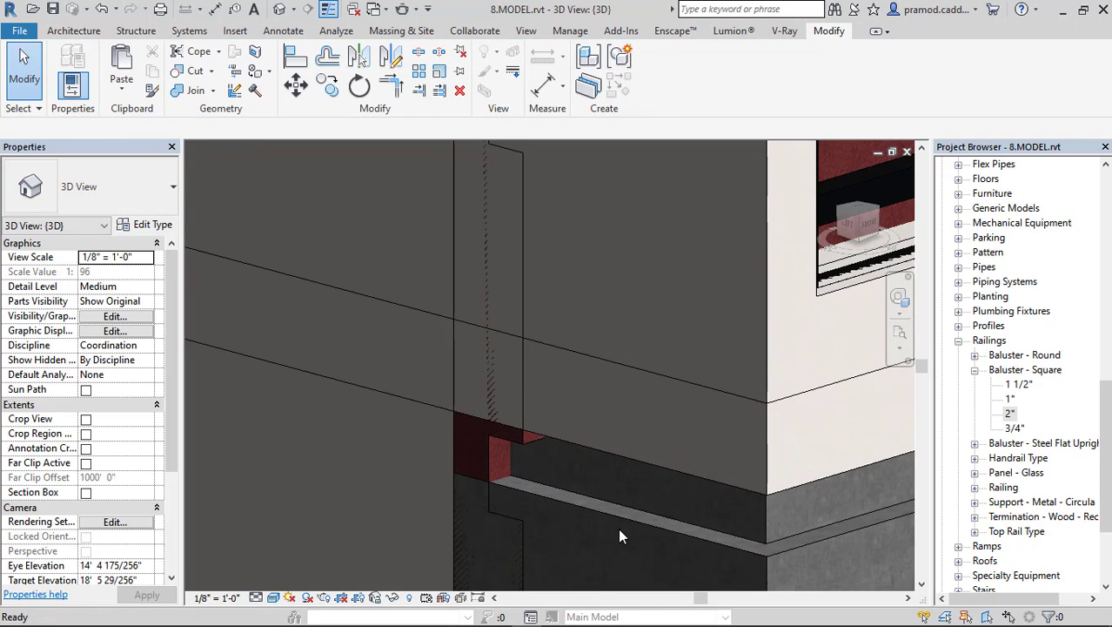
Paint the split balcony region of the slab's side edge with 1.gray
key("p")
key("t")
left_click(937, 209)
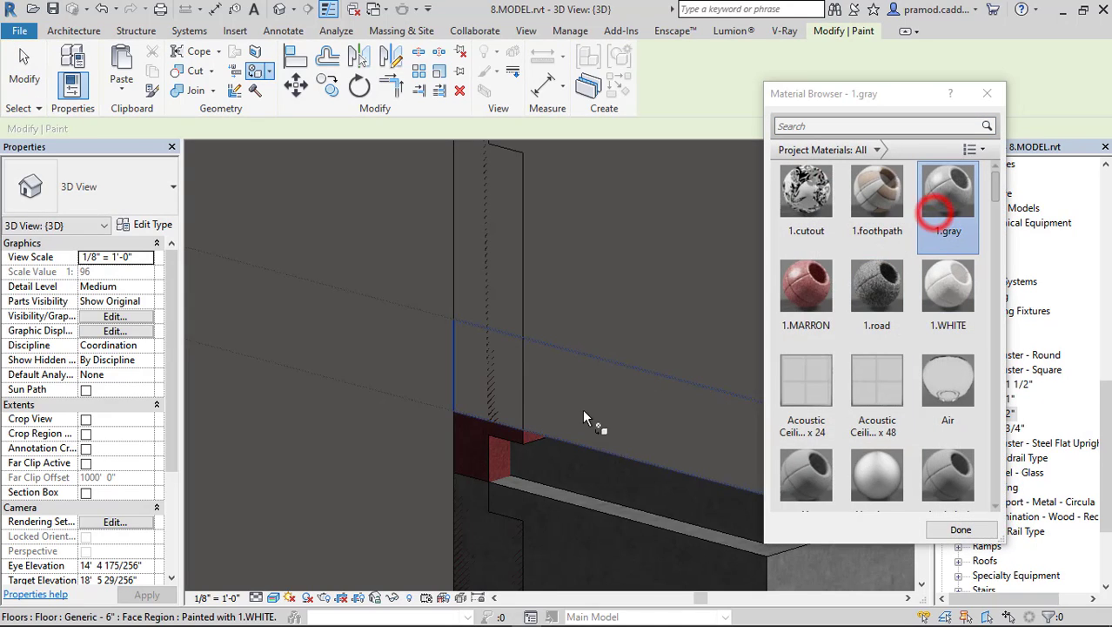
left_click(587, 408)
Paint the front slab edge and low wall face of the recessed balcony section with 1.gray
scroll(580, 433, "down", 3)
mouse_move(649, 442)
middle_mouse_down()
mouse_move(663, 446)
mouse_move(369, 425)
mouse_move(293, 447)
mouse_move(35, 435)
middle_mouse_up()
scroll(369, 425, "up", 1)
left_click(358, 419)
left_click(353, 432)
scroll(352, 433, "down", 3)
scroll(343, 356, "up", 3)
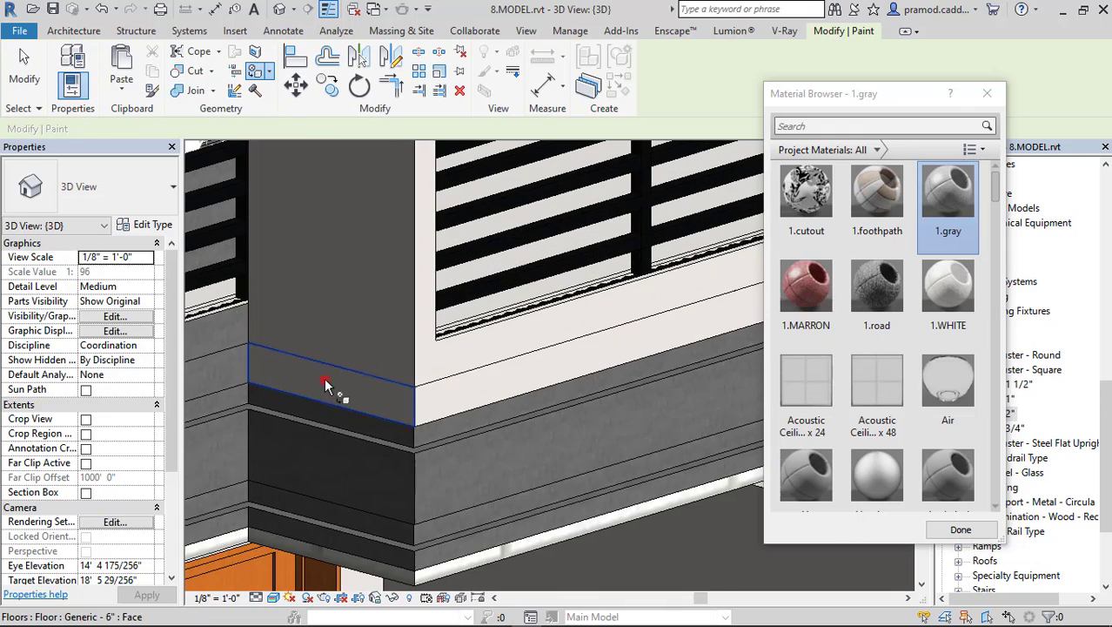
Paint the side and front faces of the projecting balcony section's slab edge and low wall with 1.gray
left_click(324, 383)
left_click(435, 397)
left_click(442, 360)
left_click(387, 326)
Paint the outer face of the solid parapet wall on the balcony's far side with 1.gray
scroll(355, 374, "down", 3)
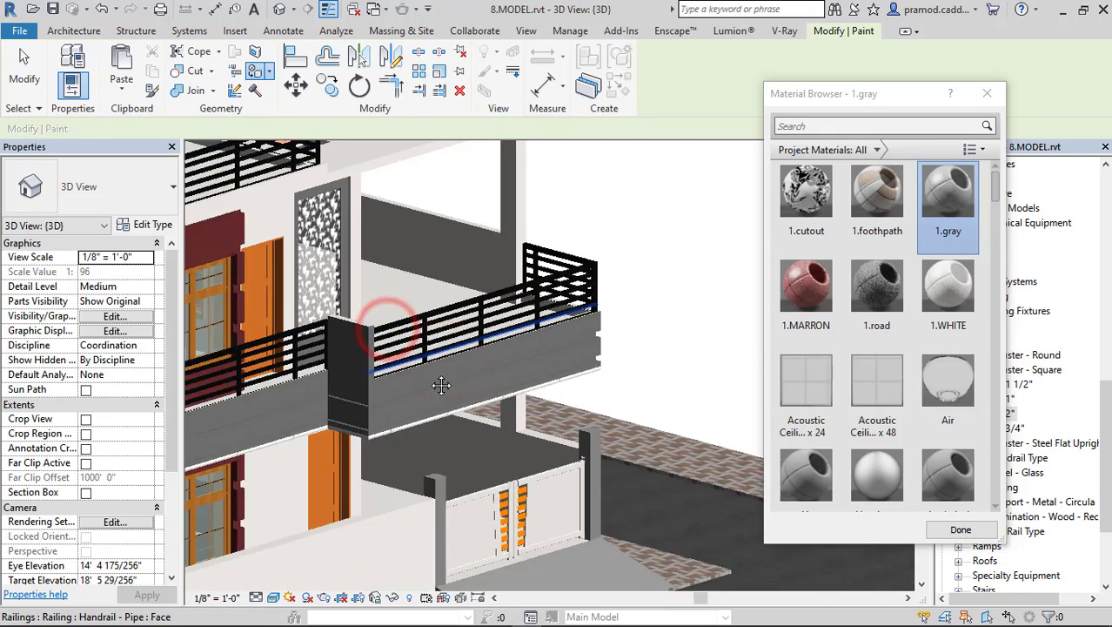
middle_click_drag(439, 385, 326, 444)
scroll(465, 363, "up", 2)
scroll(470, 373, "up", 3)
middle_click_drag(542, 317, 528, 411)
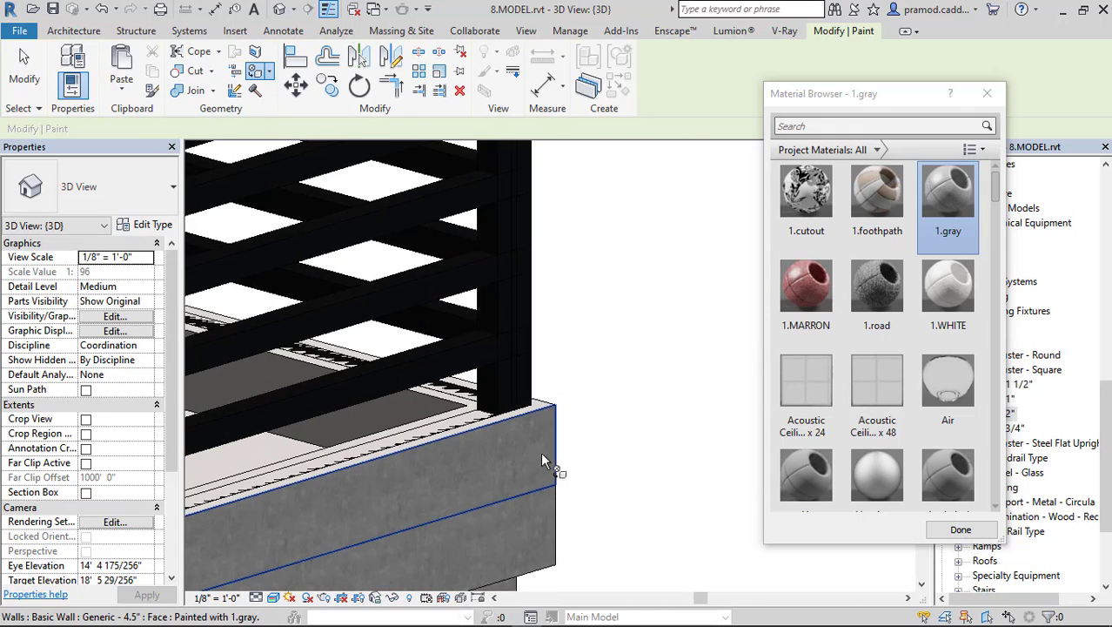
scroll(533, 470, "down", 5)
middle_click_drag(531, 470, 365, 466, "shift")
scroll(359, 466, "up", 2)
left_click(354, 467)
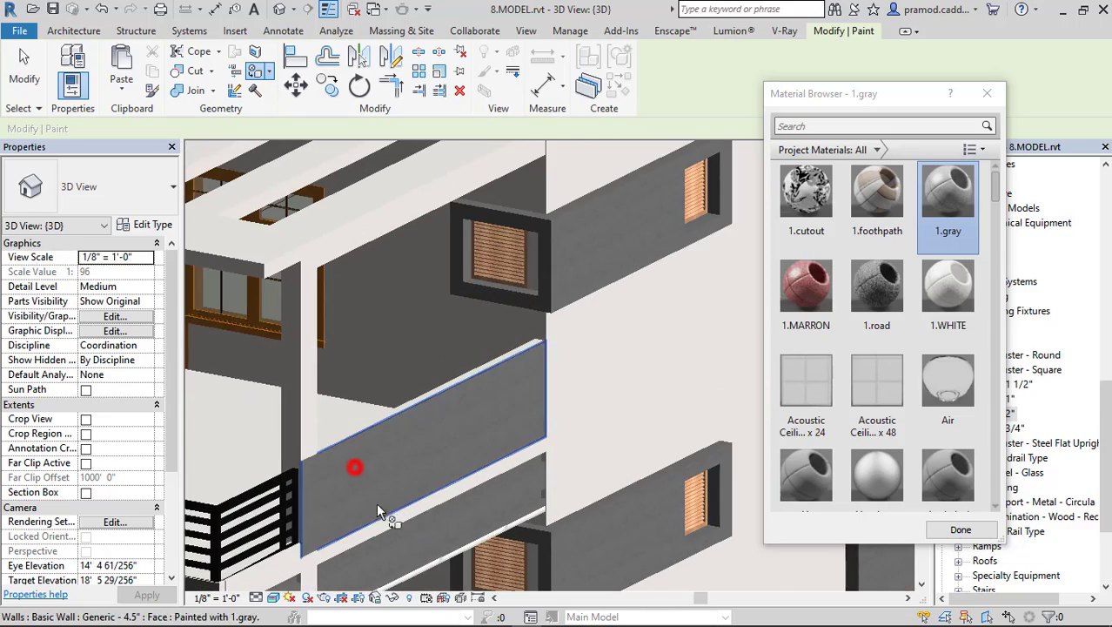
Paint the slab edge face running below the balcony's side parapet wall with 1.gray
middle_click_drag(377, 512, 328, 469, "shift")
scroll(414, 460, "up", 2)
scroll(402, 479, "up", 2)
scroll(394, 477, "down", 2)
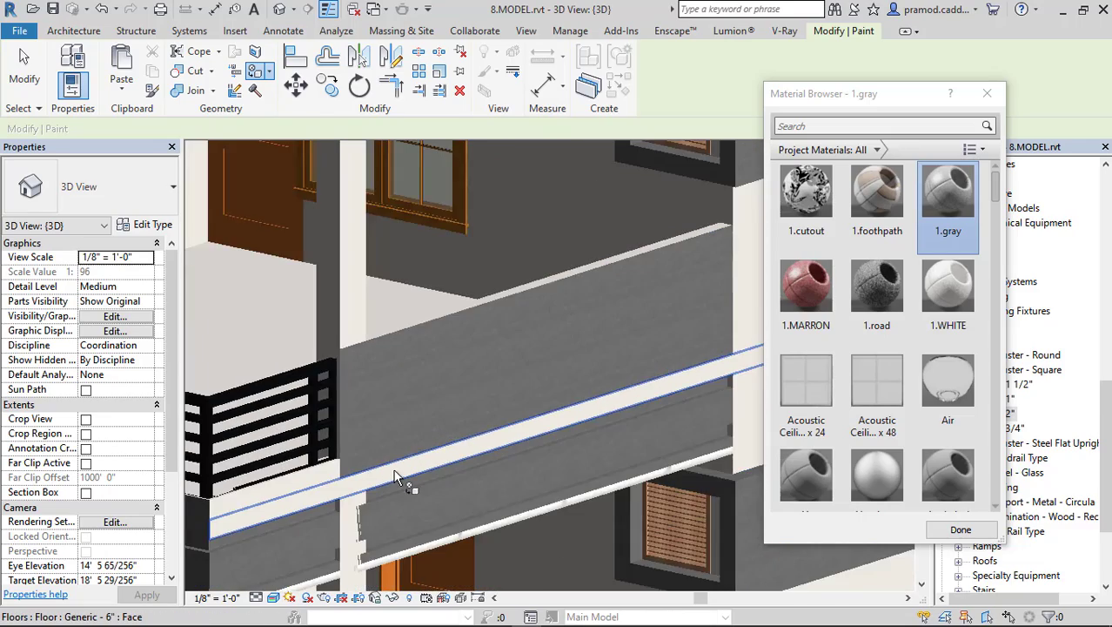
scroll(395, 475, "down", 1)
middle_click_drag(396, 473, 318, 473)
left_click(318, 473)
Split the gray slab edge face with a vertical line where the parapet meets the main house wall
middle_click_drag(555, 395, 392, 383)
left_click(255, 53)
scroll(439, 387, "up", 3)
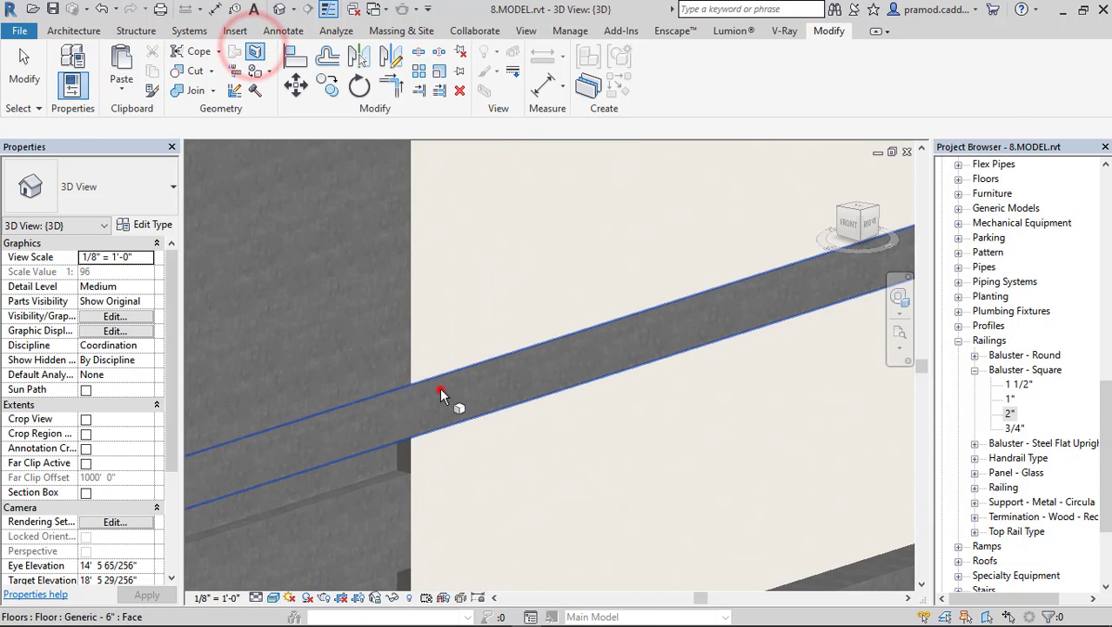
left_click(417, 384)
left_click(412, 383)
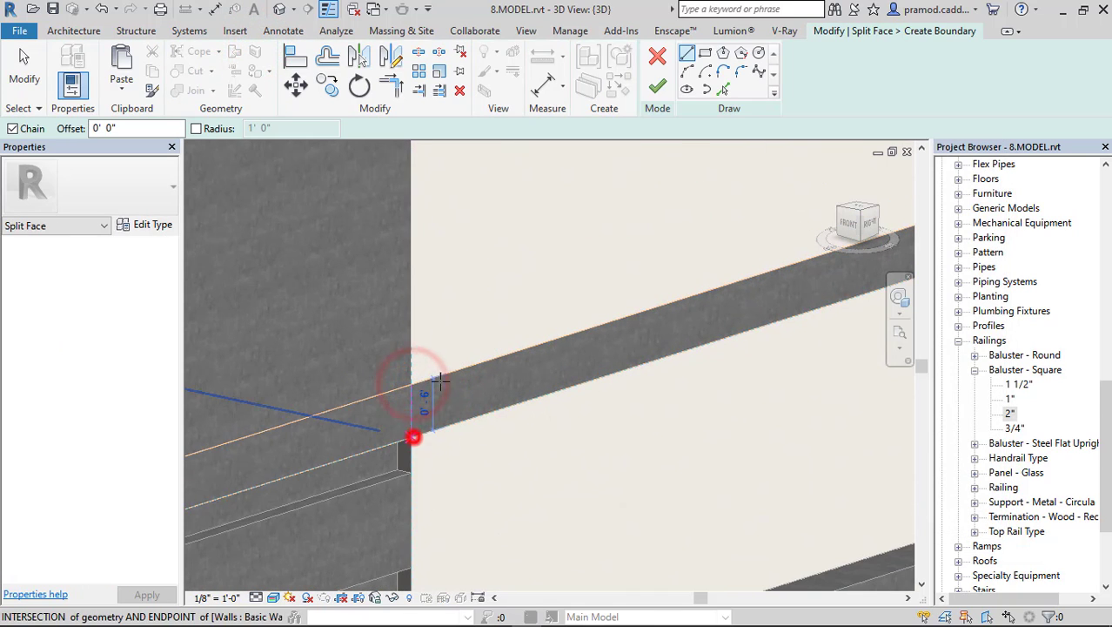
left_click(664, 91)
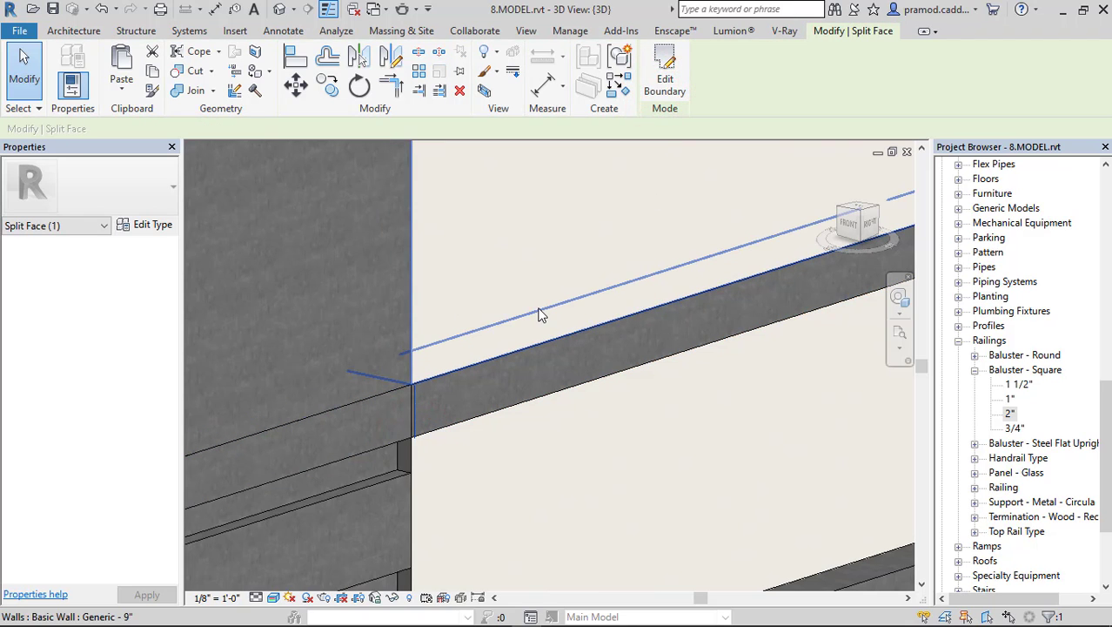
Paint the split slab edge region along the main house wall with 1.WHITE
key("p")
key("t")
left_click(941, 280)
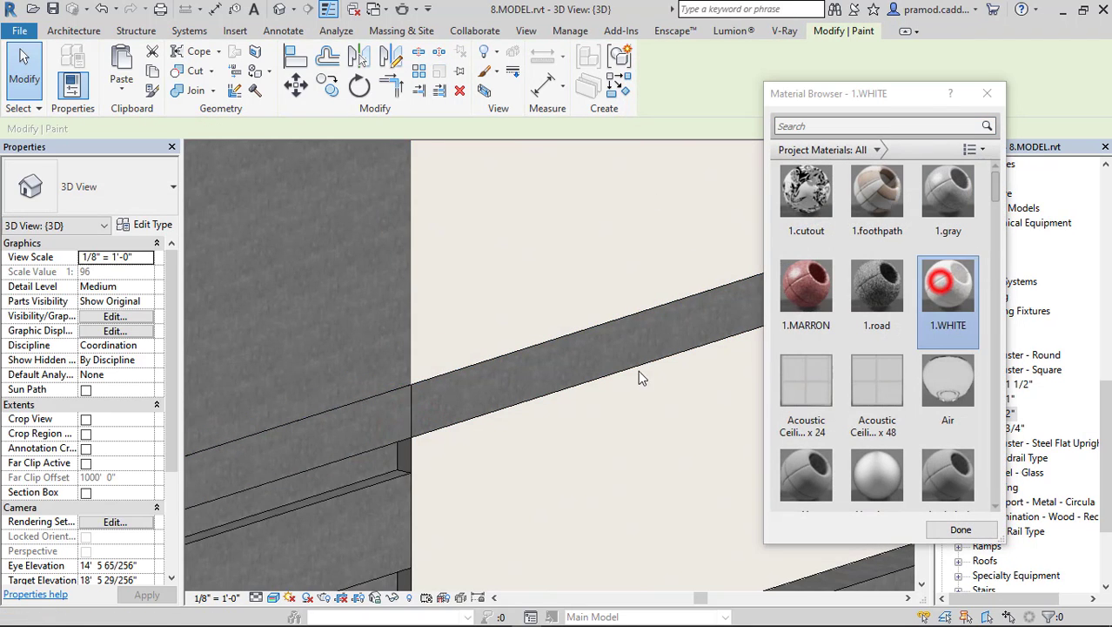
left_click(608, 346)
scroll(568, 384, "down", 4)
scroll(557, 396, "down", 3)
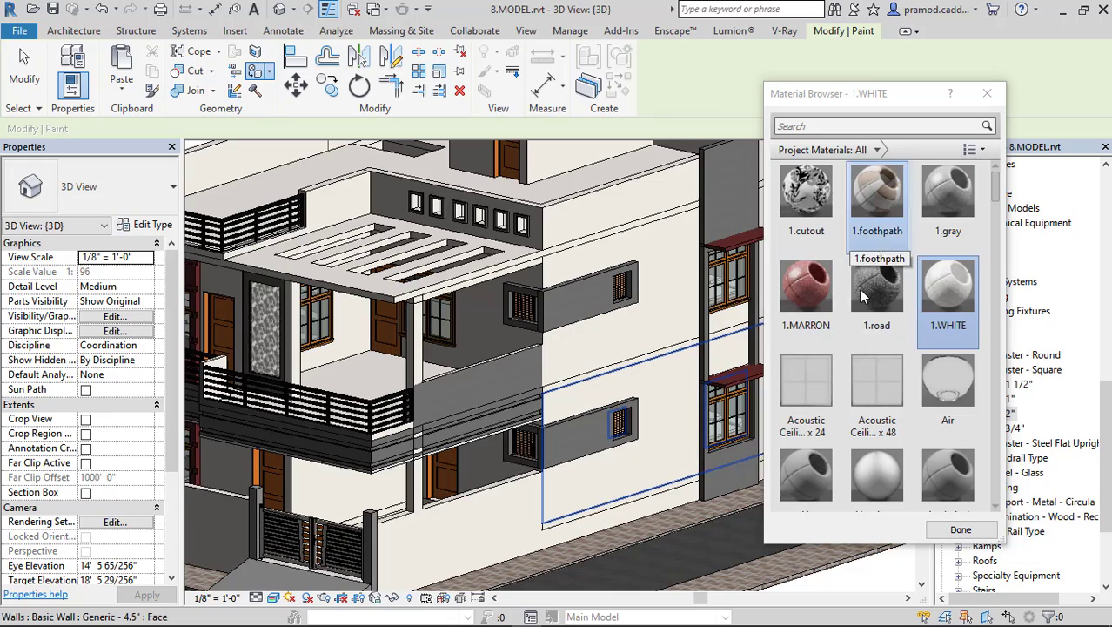
Paint the top face of the balcony's side parapet wall with 1.gray
left_click(947, 190)
scroll(413, 374, "up", 5)
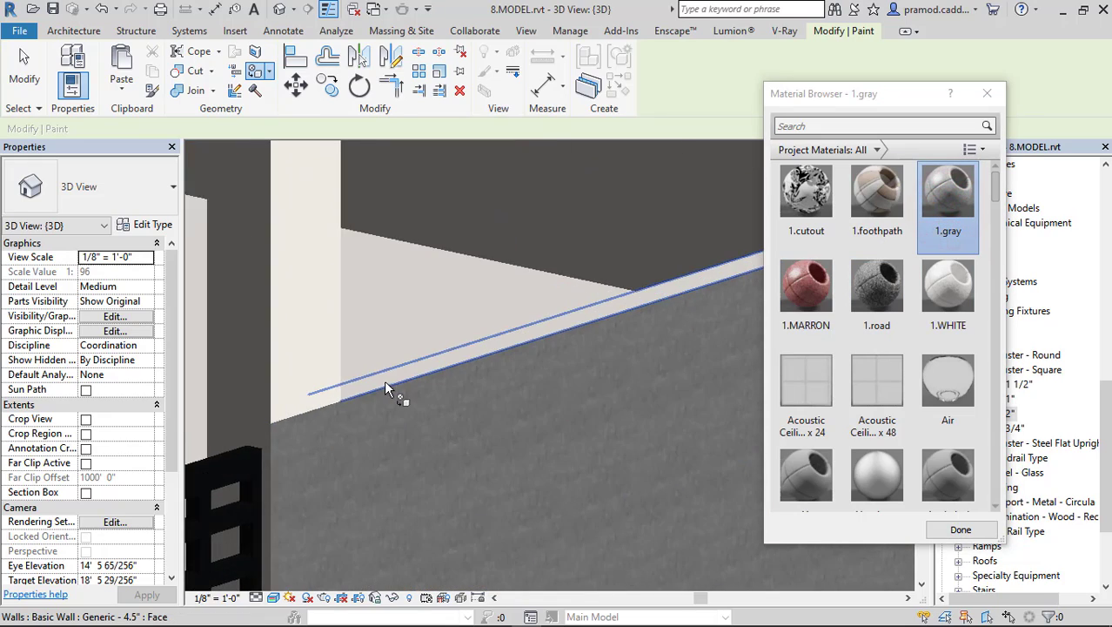
left_click(386, 381)
Paint the short low wall face beneath the railing at the balcony's corner with 1.gray
scroll(396, 415, "down", 5)
middle_click_drag(400, 418, 638, 420)
scroll(638, 420, "down", 1)
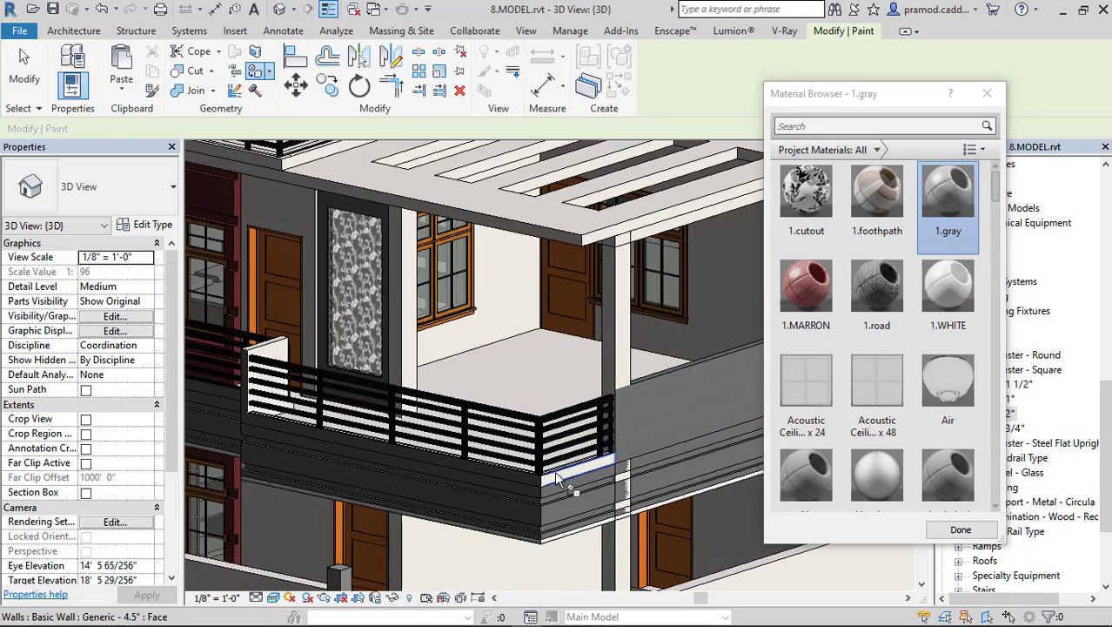
scroll(553, 483, "up", 5)
left_click(548, 486)
Split the balcony corner column's outer face with a line across it at the lower edge of the fascia molding
scroll(548, 488, "down", 3)
middle_click_drag(546, 482, 514, 396)
scroll(529, 420, "up", 3)
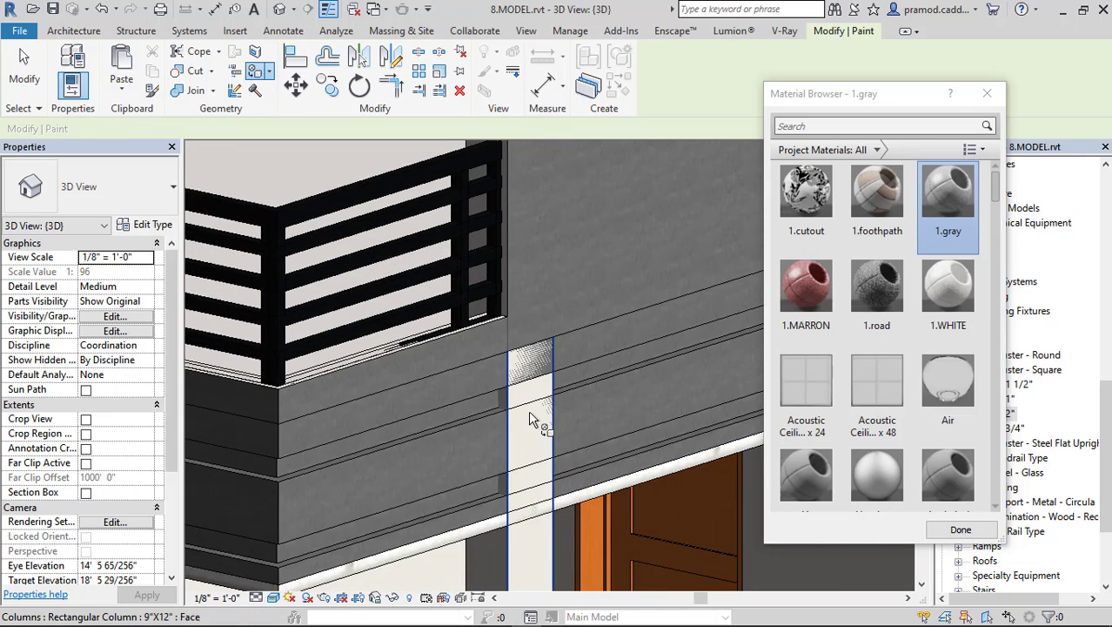
scroll(529, 420, "down", 3)
scroll(506, 350, "up", 2)
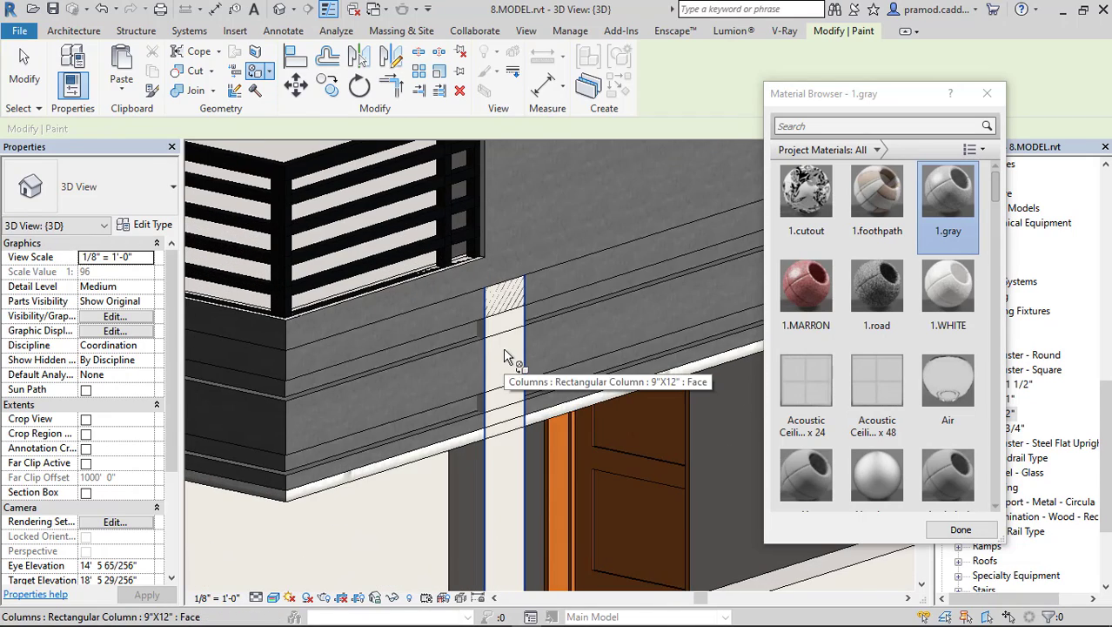
scroll(505, 355, "up", 5)
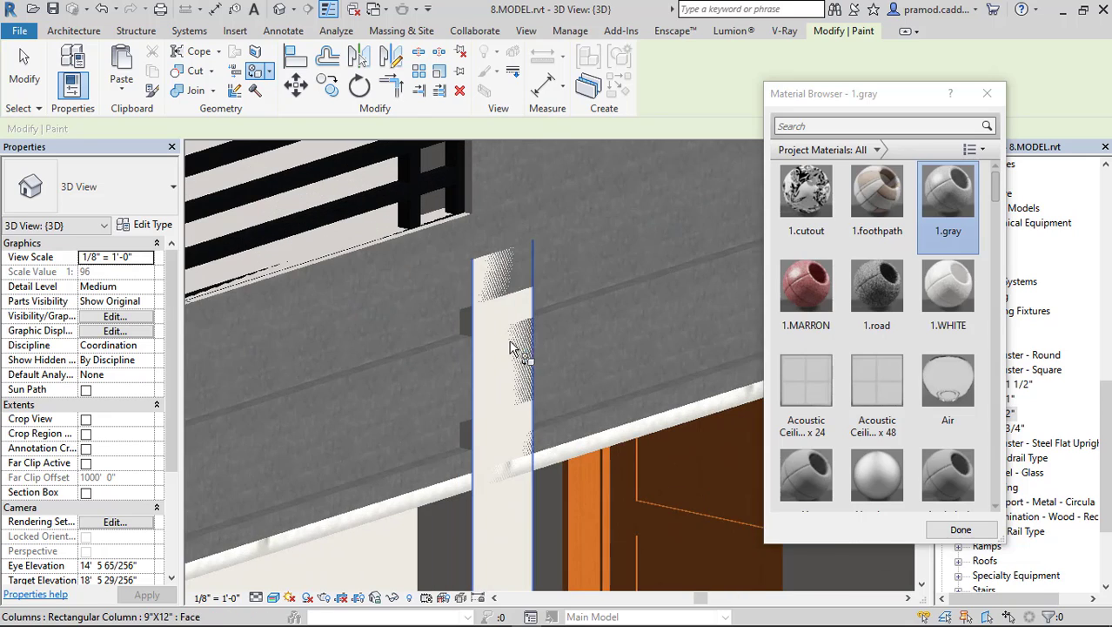
key("Escape")
key("s")
key("f")
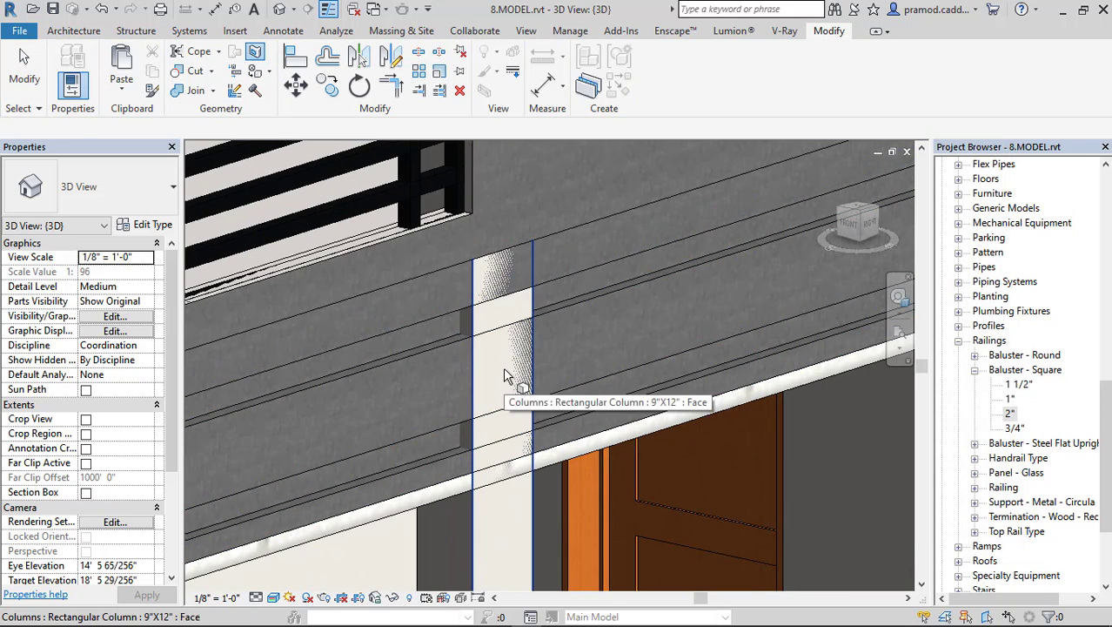
left_click(504, 370)
left_click(471, 490)
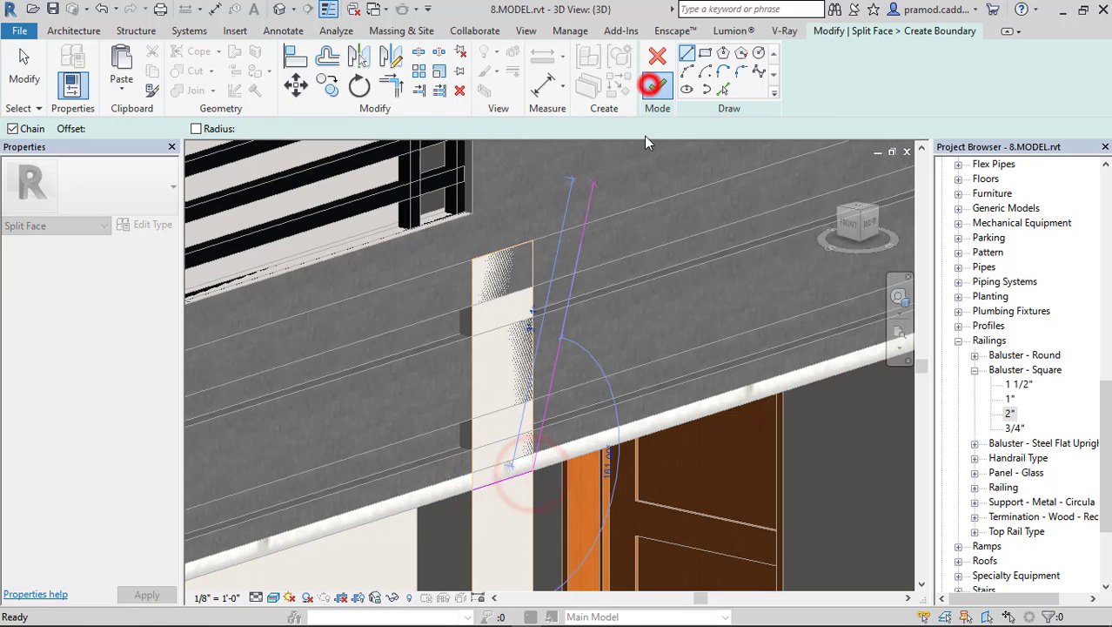
left_click(654, 84)
Paint the column's split face region within the fascia molding with 1.gray
scroll(589, 310, "down", 5)
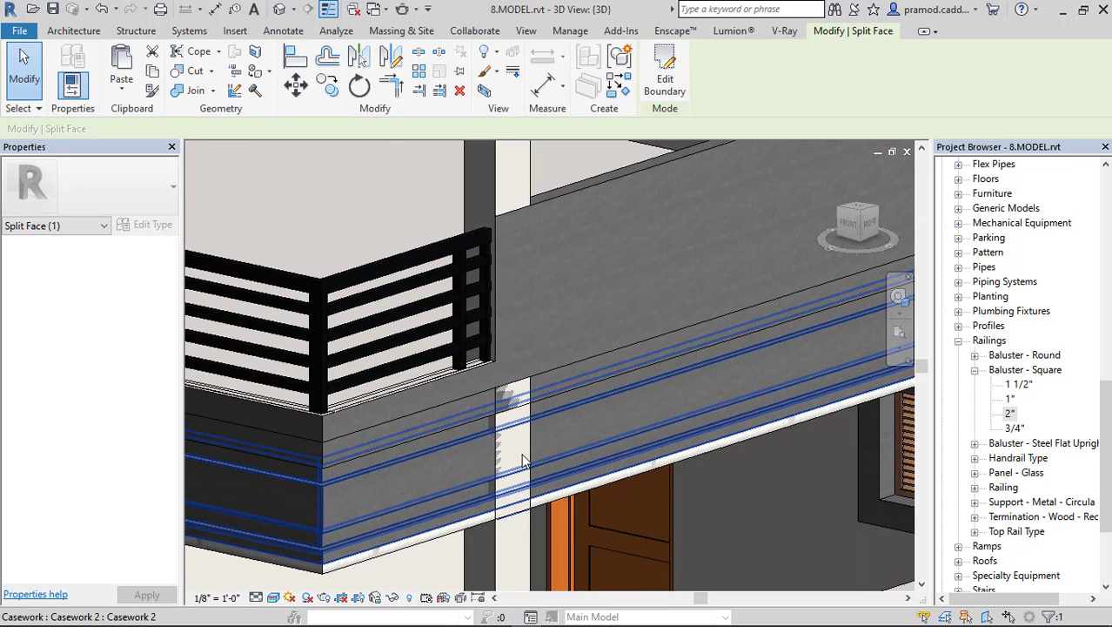
key("p")
key("t")
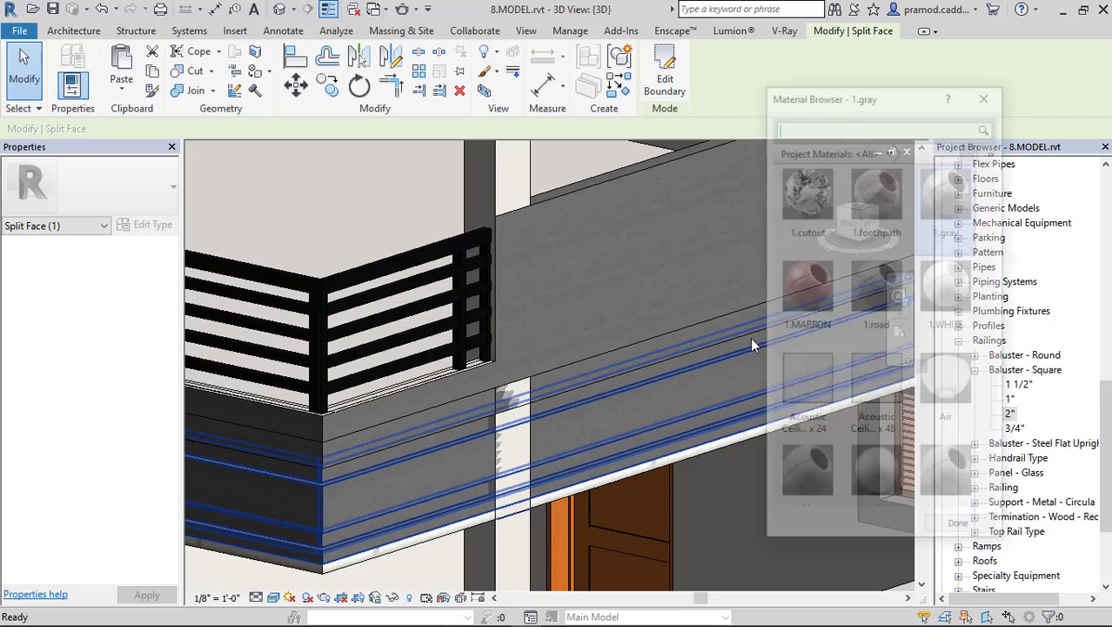
left_click(944, 205)
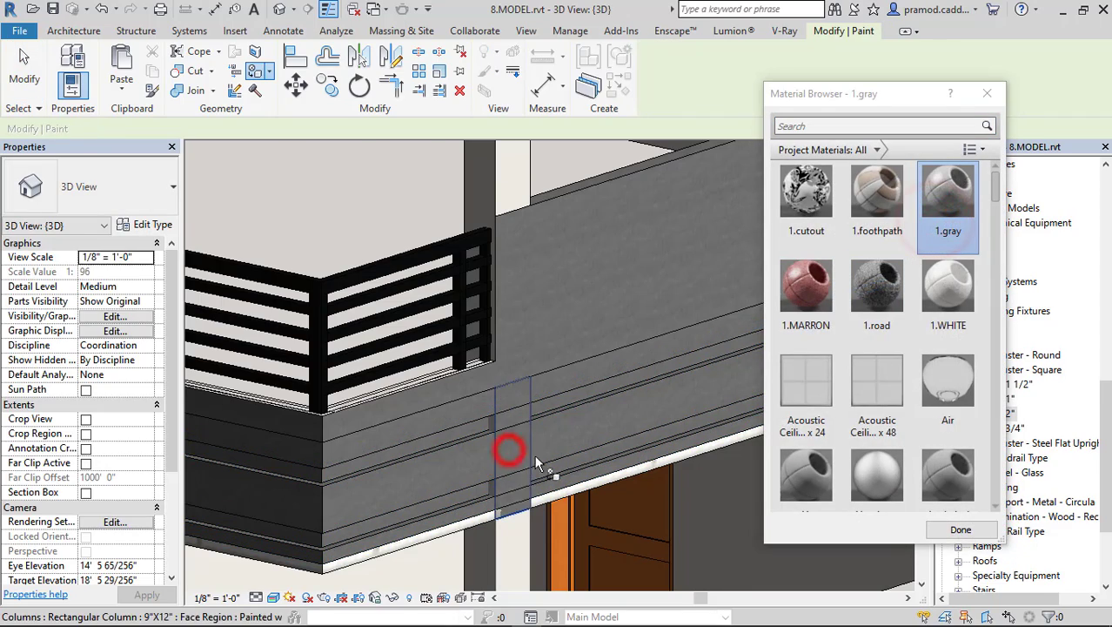
scroll(538, 463, "down", 3)
middle_click_drag(581, 485, 651, 506, "shift")
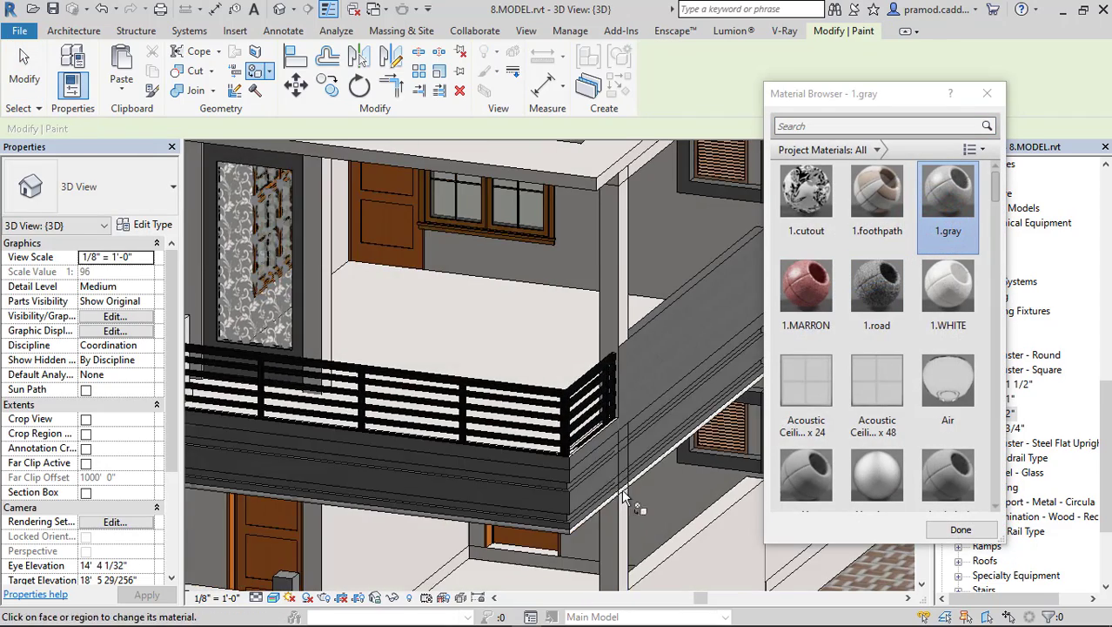
Paint the side and top faces of the low divider wall between the two balcony railings with 1.gray
scroll(623, 496, "down", 4)
middle_click_drag(514, 497, 402, 516)
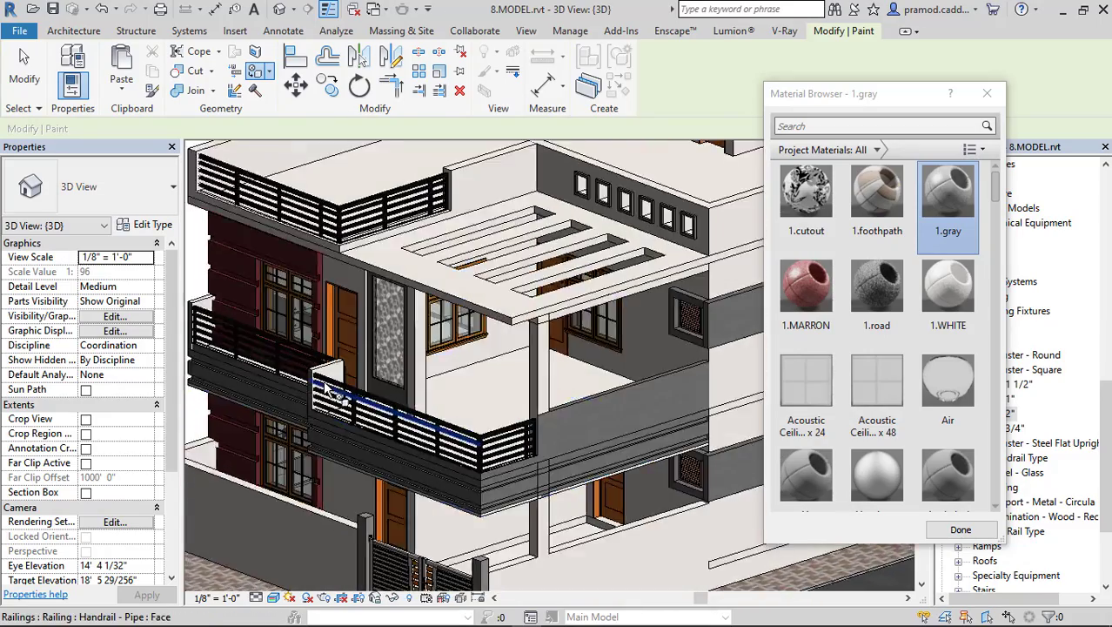
scroll(339, 396, "up", 5)
left_click(353, 397)
scroll(301, 379, "up", 2)
left_click(275, 363)
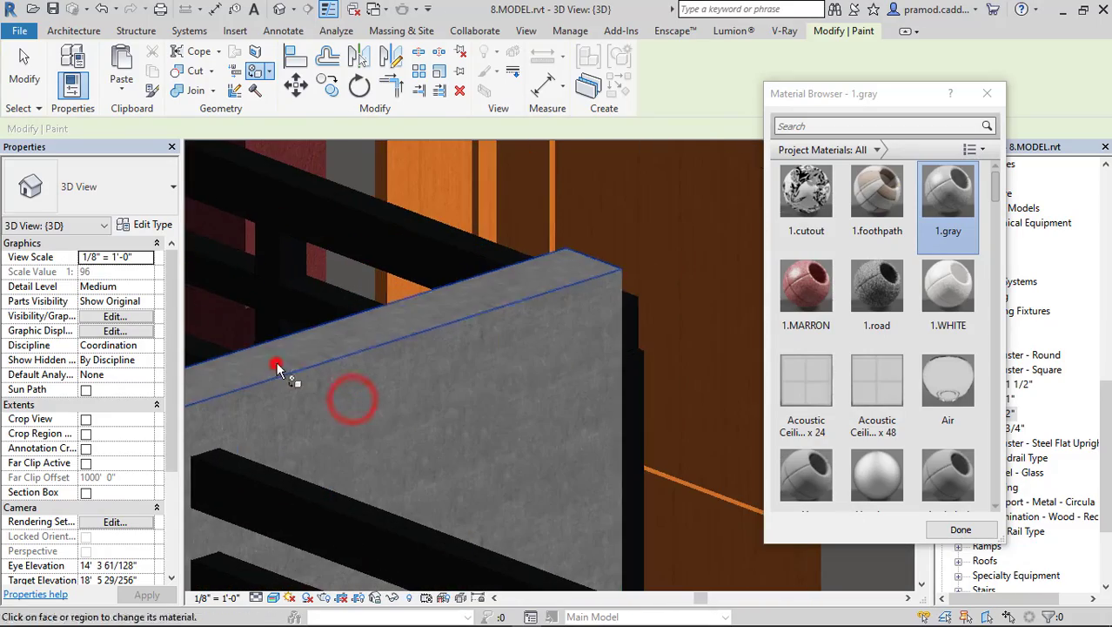
left_click(606, 269)
Switch the wall join at the inner end of the balcony's low divider wall to the next Butt configuration
scroll(592, 330, "down", 5)
mouse_move(581, 383)
middle_mouse_down("shift")
mouse_move(607, 426)
mouse_move(445, 431)
middle_mouse_up("shift")
scroll(492, 416, "up", 5)
middle_click_drag(509, 365, 461, 481)
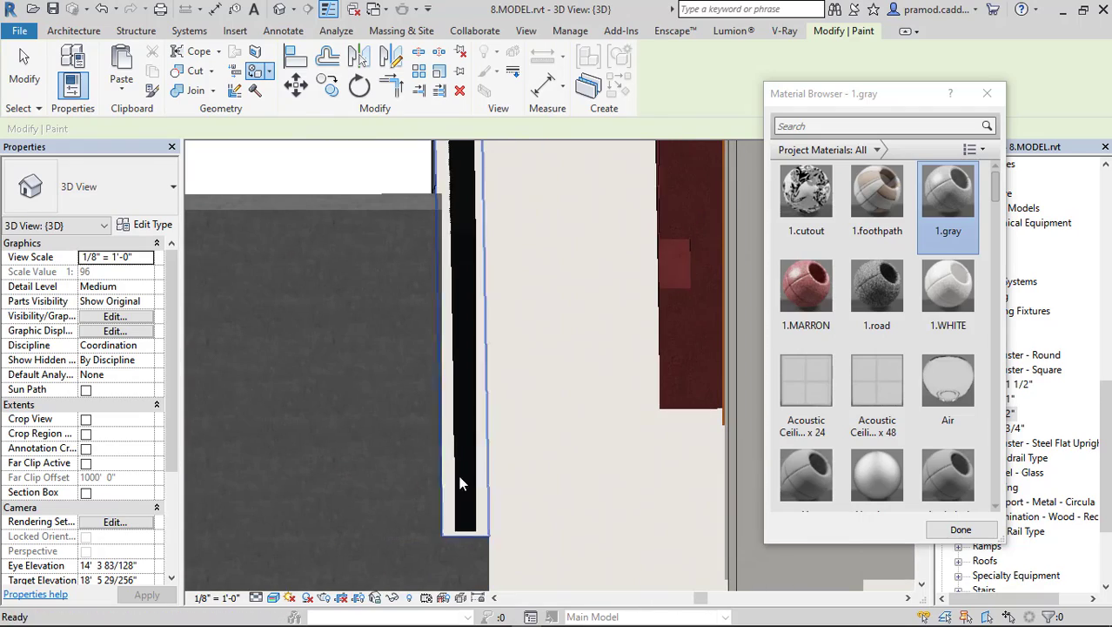
key("Escape")
left_click(414, 352)
scroll(502, 538, "down", 3)
middle_click_drag(504, 539, 488, 504, "shift")
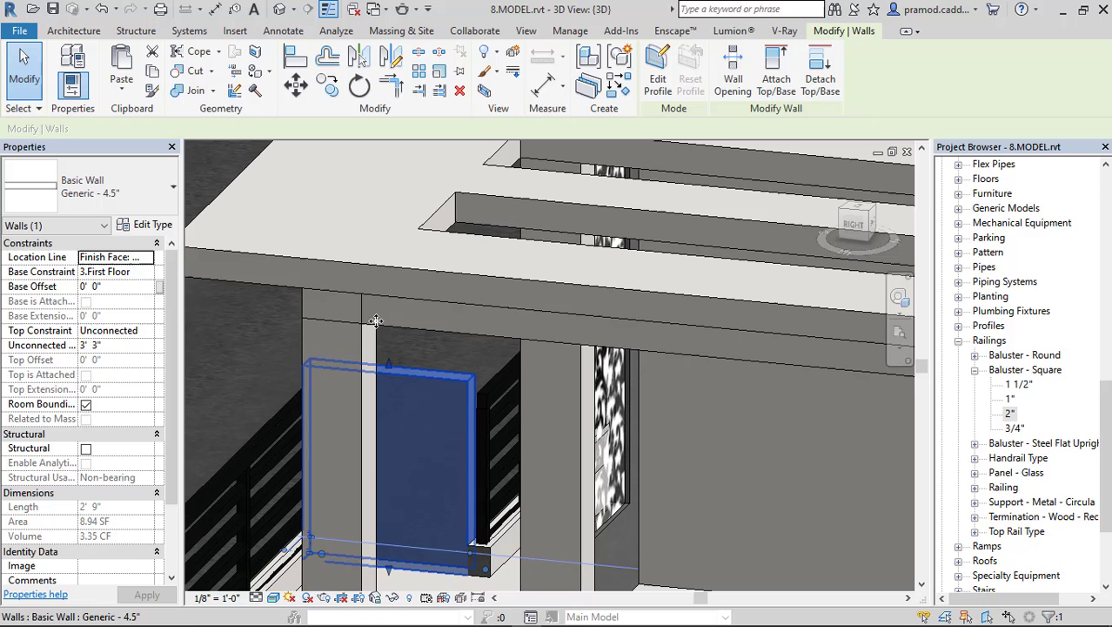
left_click(229, 93)
scroll(352, 387, "down", 3)
middle_click_drag(352, 391, 414, 493, "shift")
scroll(410, 484, "up", 3)
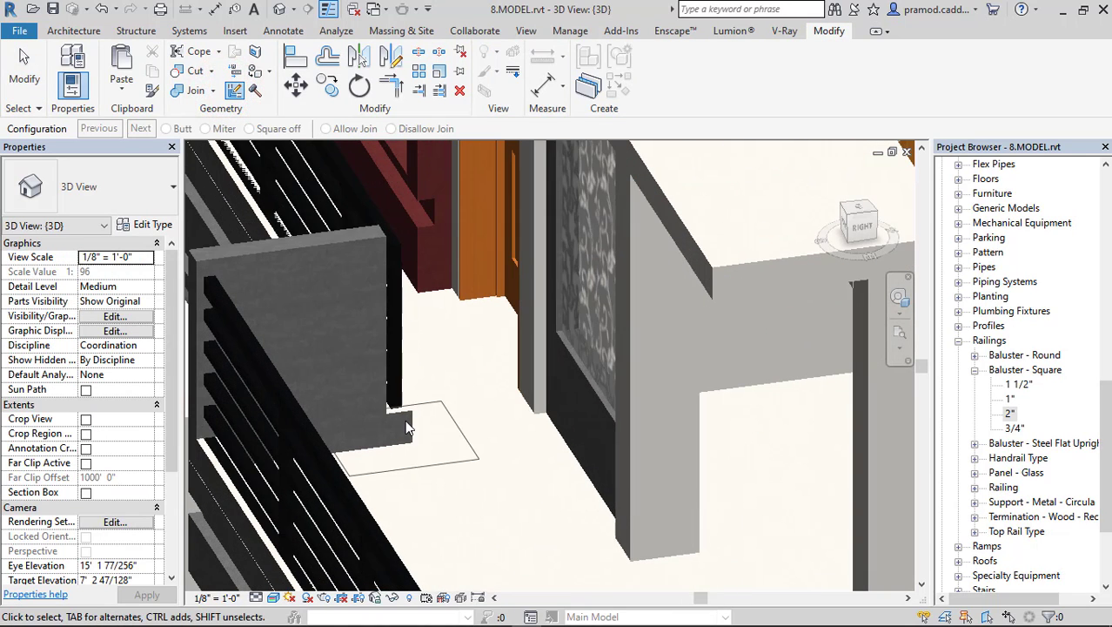
left_click(406, 426)
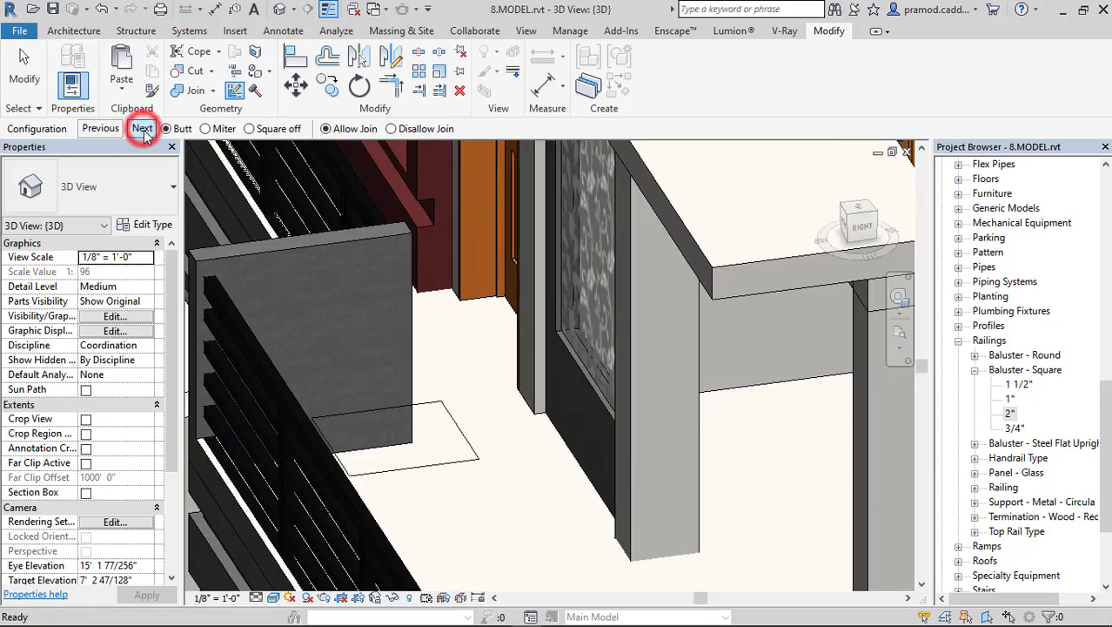
scroll(336, 402, "down", 3)
key("Escape")
key("Escape")
Paint the top and side faces of the parapet wall at the maroon-clad end of the balcony with 1.gray
middle_click_drag(394, 424, 522, 453, "shift")
middle_click_drag(522, 453, 657, 490)
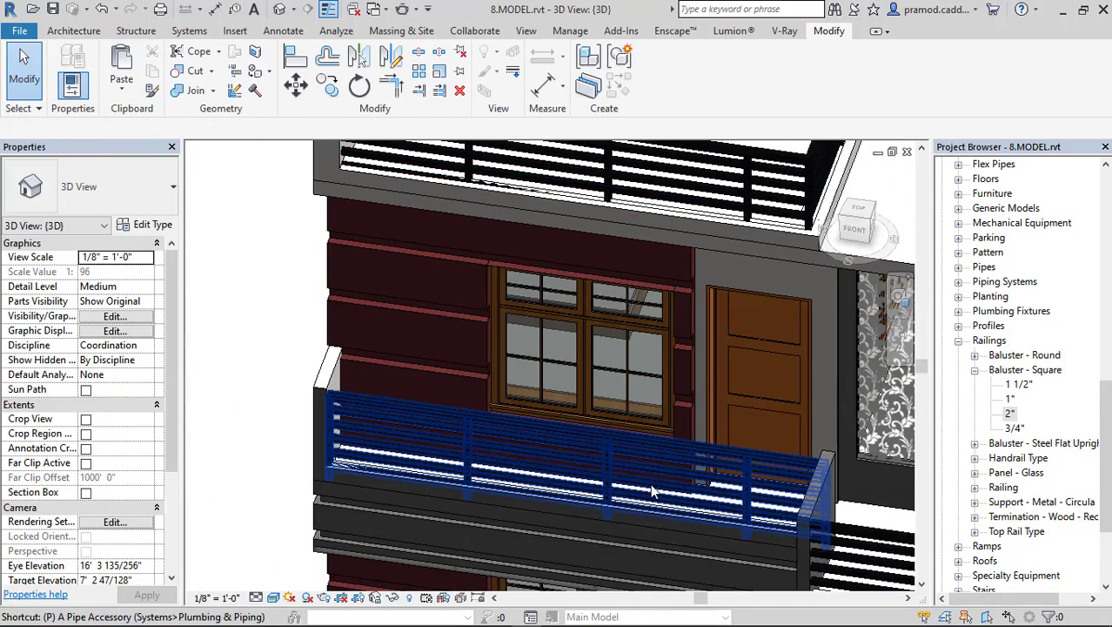
key("t")
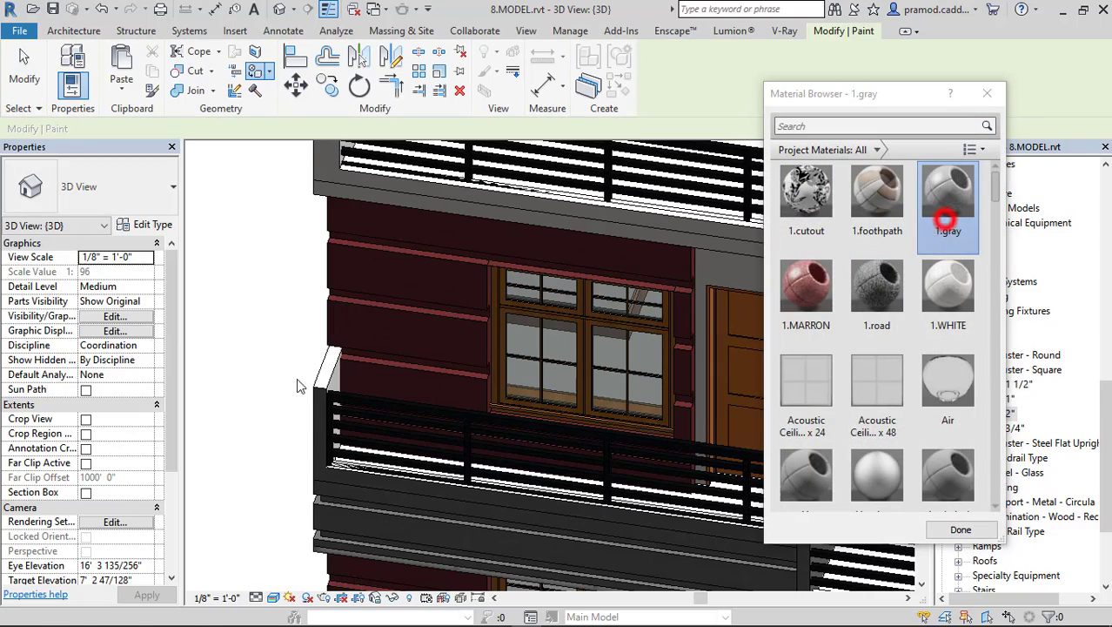
scroll(296, 384, "up", 4)
left_click(382, 369)
scroll(414, 407, "down", 4)
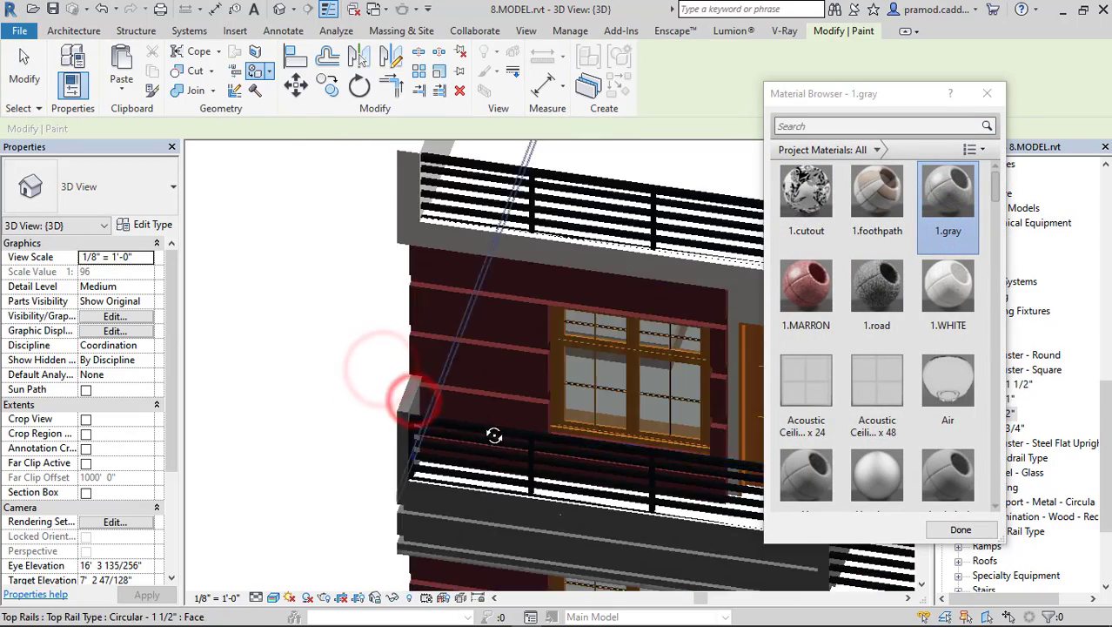
mouse_move(492, 434)
middle_mouse_down("shift")
mouse_move(512, 463)
mouse_move(446, 297)
middle_mouse_up("shift")
scroll(435, 313, "up", 2)
left_click(414, 369)
scroll(414, 369, "down", 3)
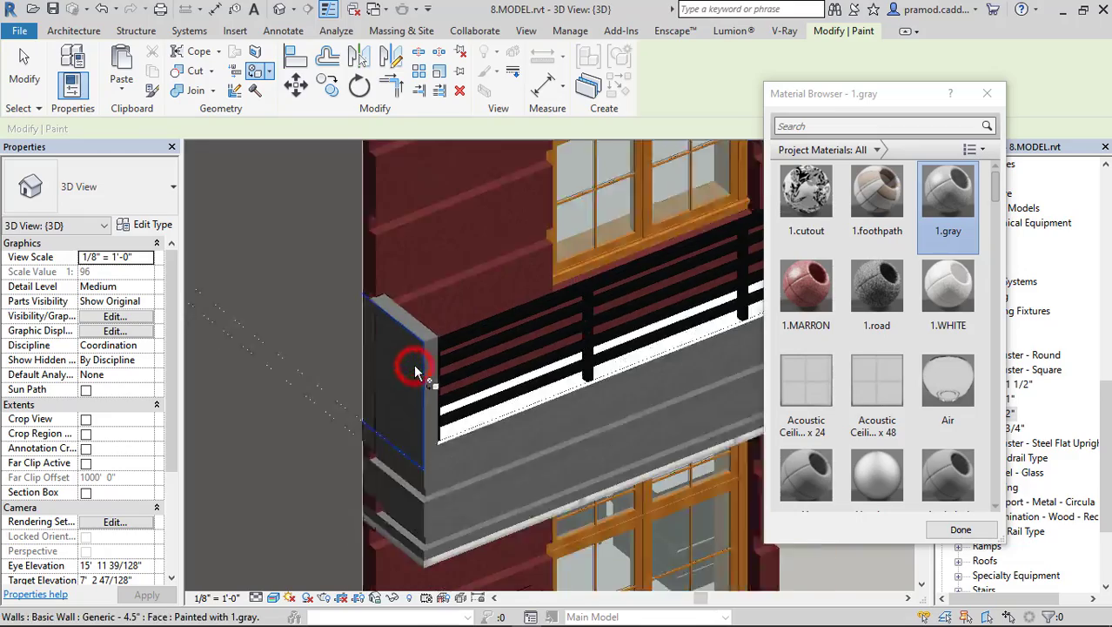
middle_click_drag(464, 431, 454, 392, "shift")
key("Escape")
Open the maroon grooved wall cladding behind the balcony's end parapet for in-place editing
left_click(422, 299)
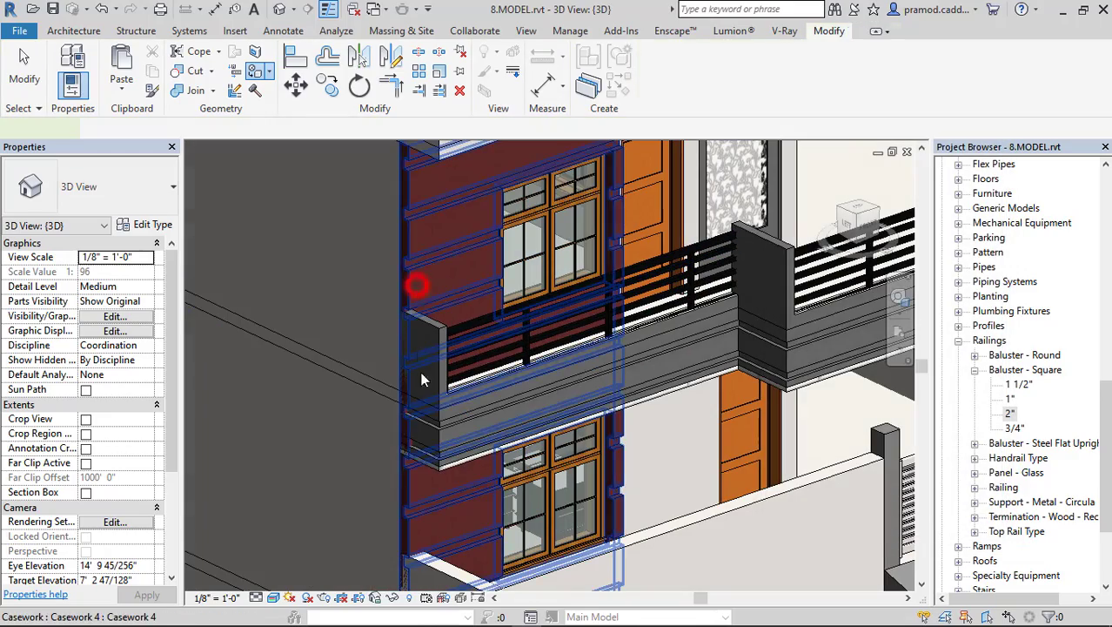
scroll(414, 295, "up", 4)
key("Escape")
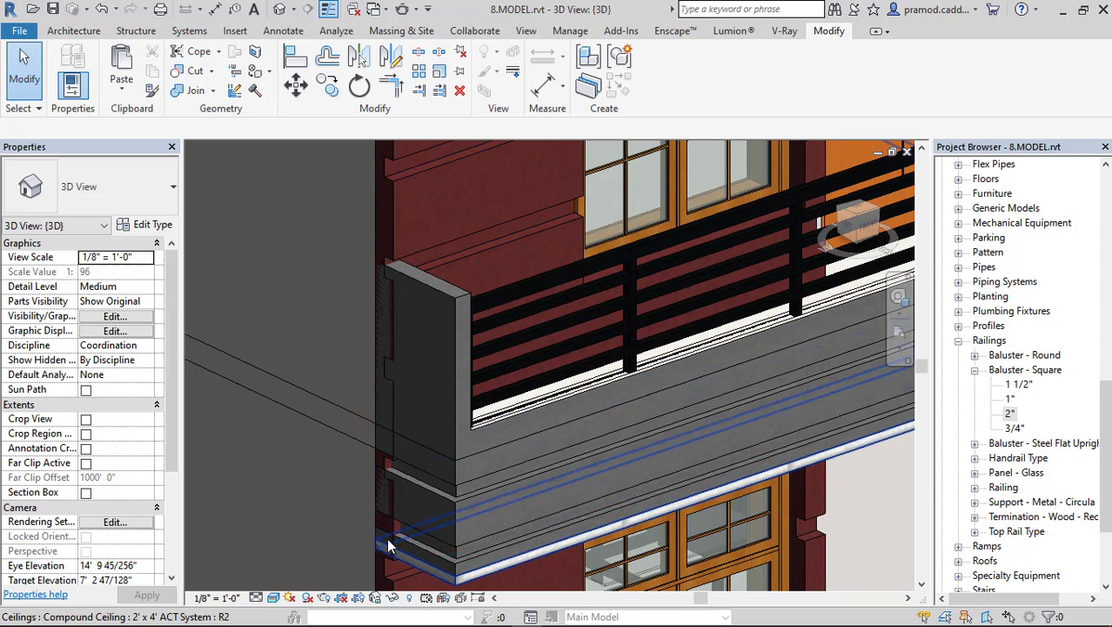
middle_click_drag(386, 538, 411, 497)
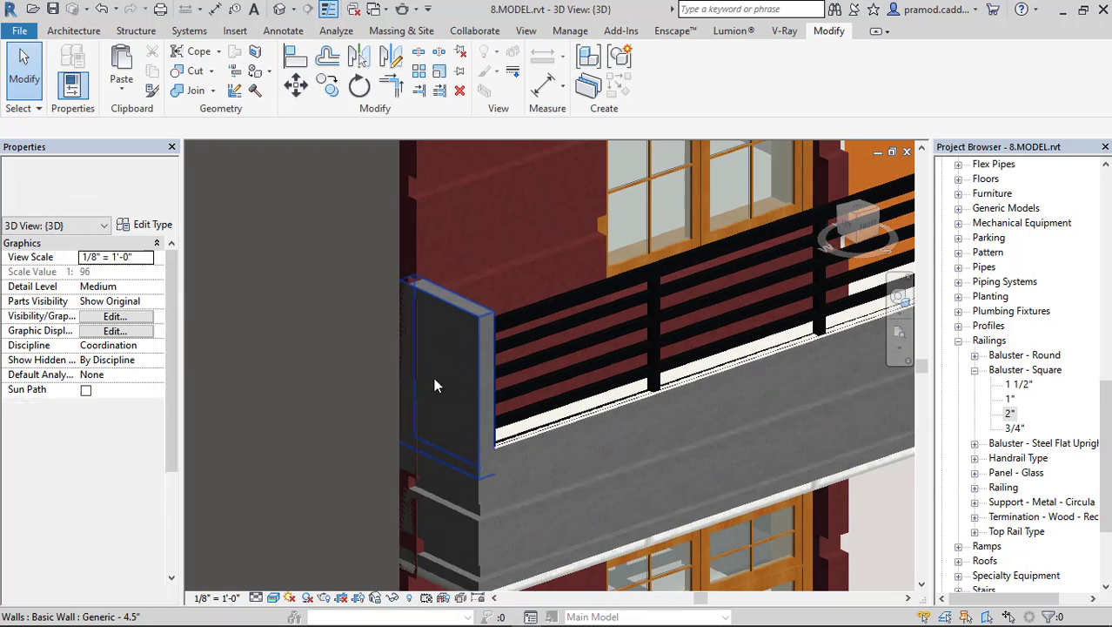
middle_click_drag(424, 291, 426, 345)
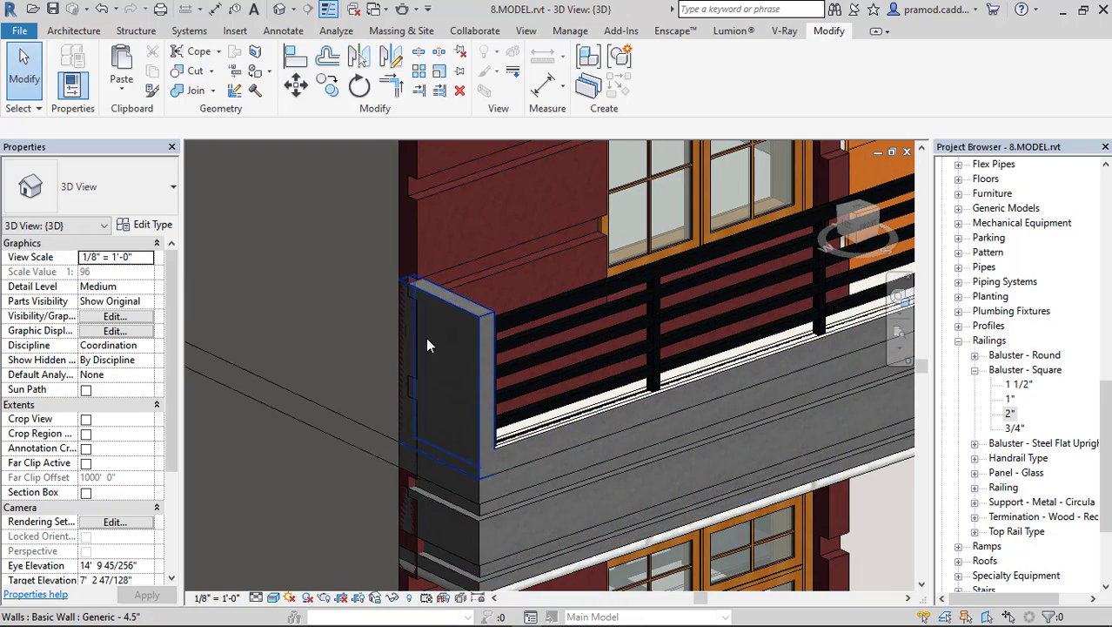
left_click(443, 234)
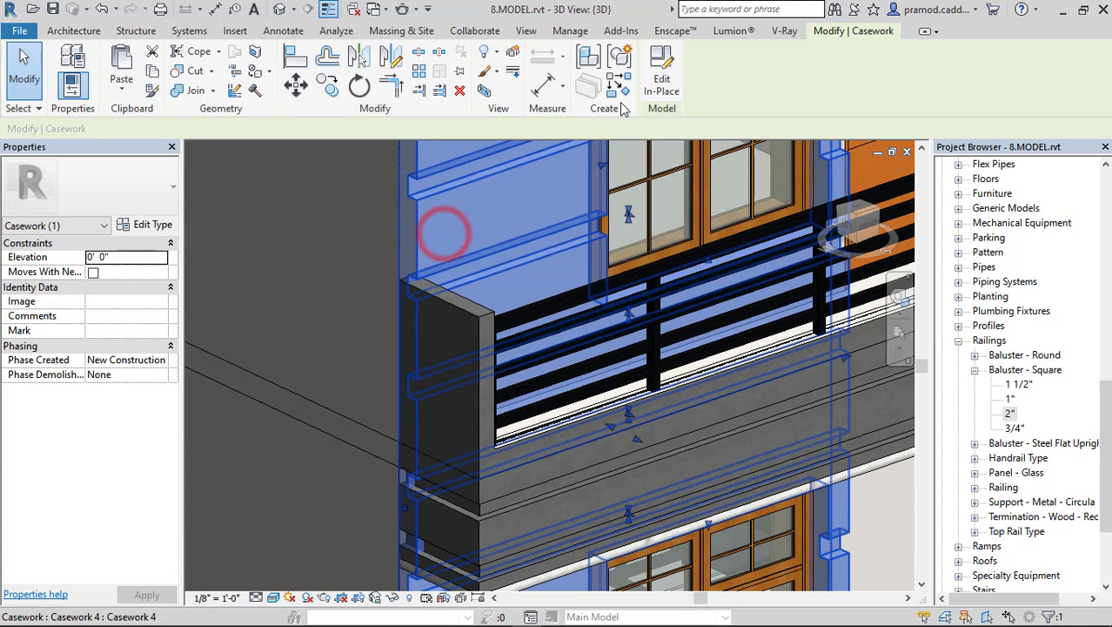
left_click(661, 76)
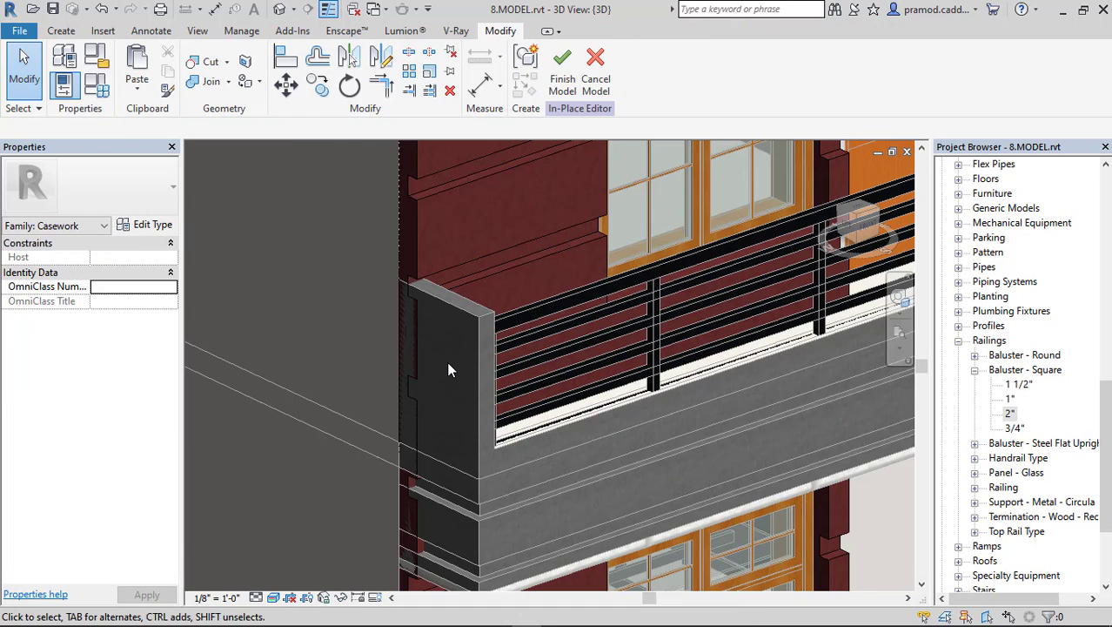
Split the cladding's narrow side face with a line level with the top of the balcony's end parapet
left_click(244, 63)
scroll(412, 260, "up", 4)
left_click(403, 235)
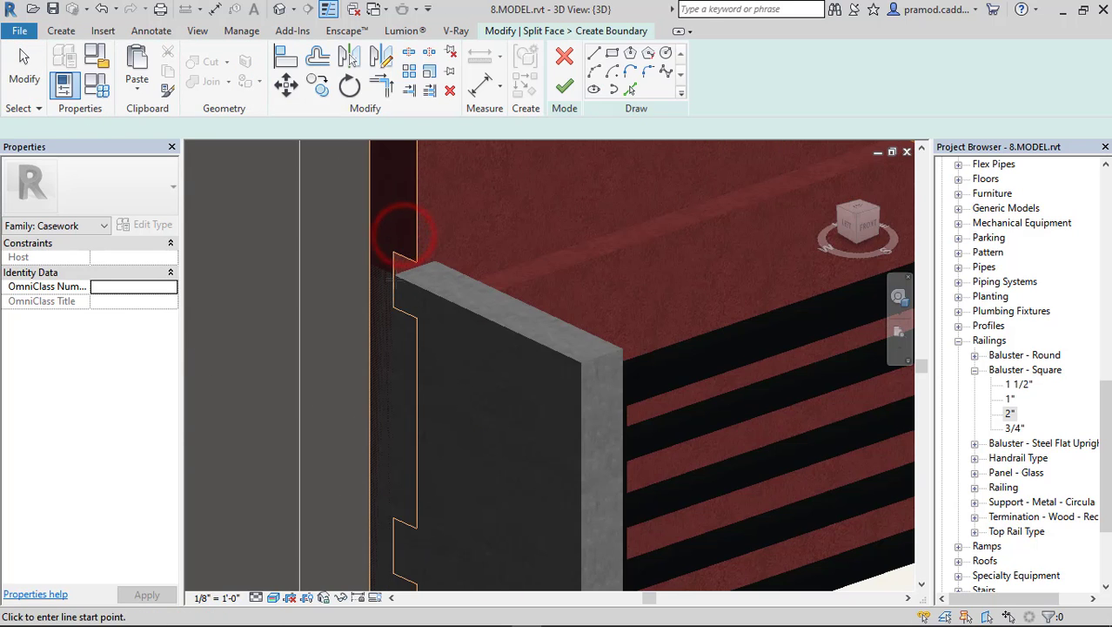
left_click(371, 262)
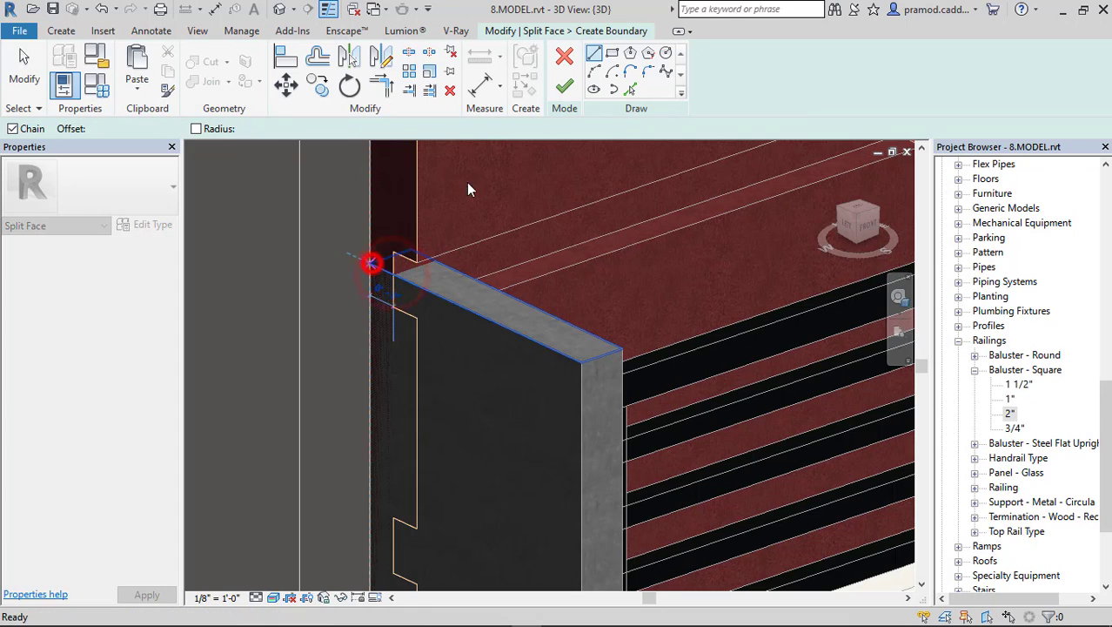
left_click(565, 91)
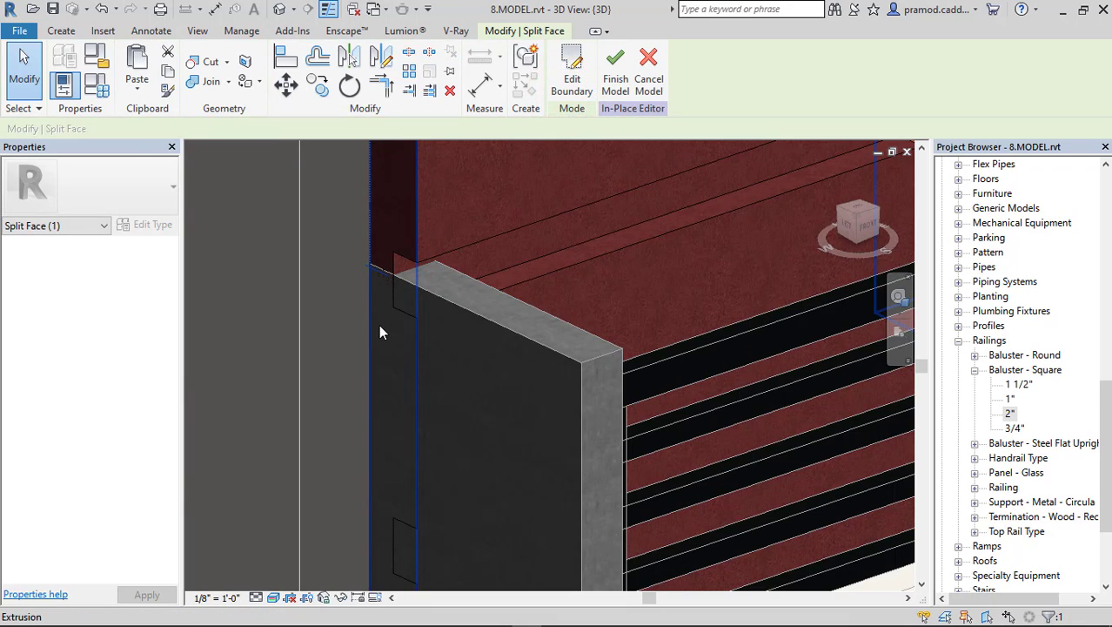
Split the cladding's side face again with a line level with the underside of the balcony's lower edge strip
left_click(243, 65)
left_click(388, 362)
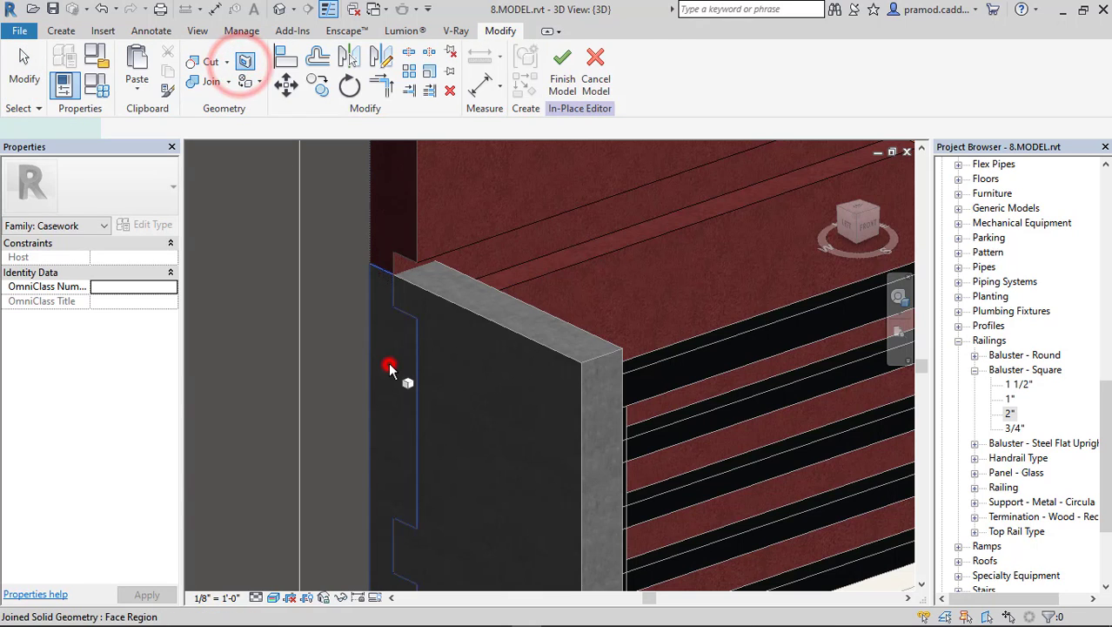
middle_click_drag(437, 404, 472, 164)
middle_click_drag(450, 527, 462, 302)
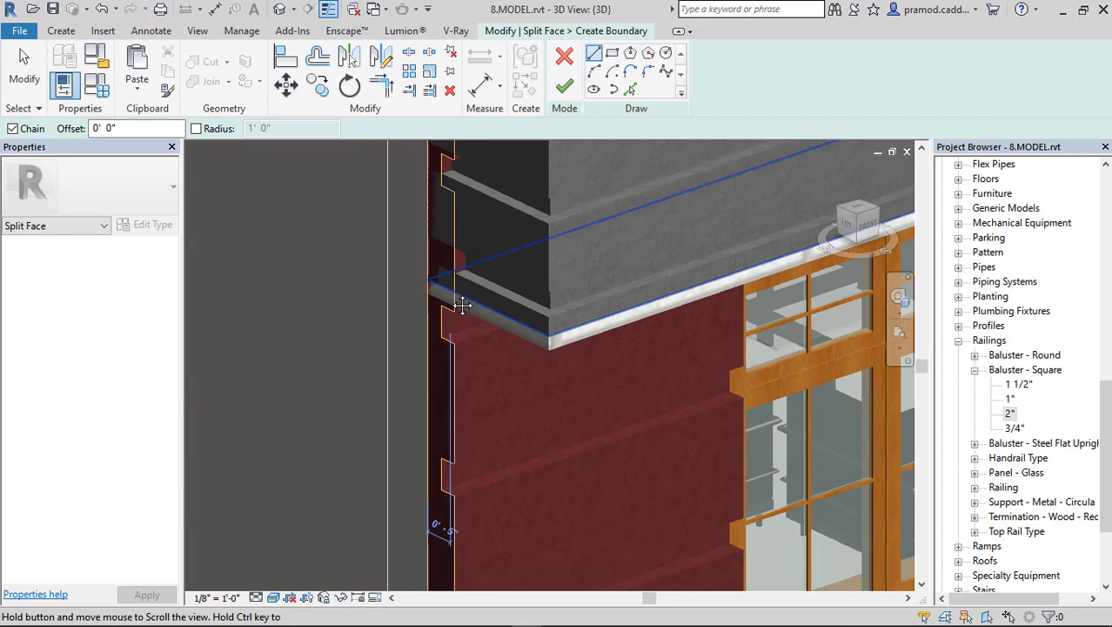
scroll(449, 306, "up", 4)
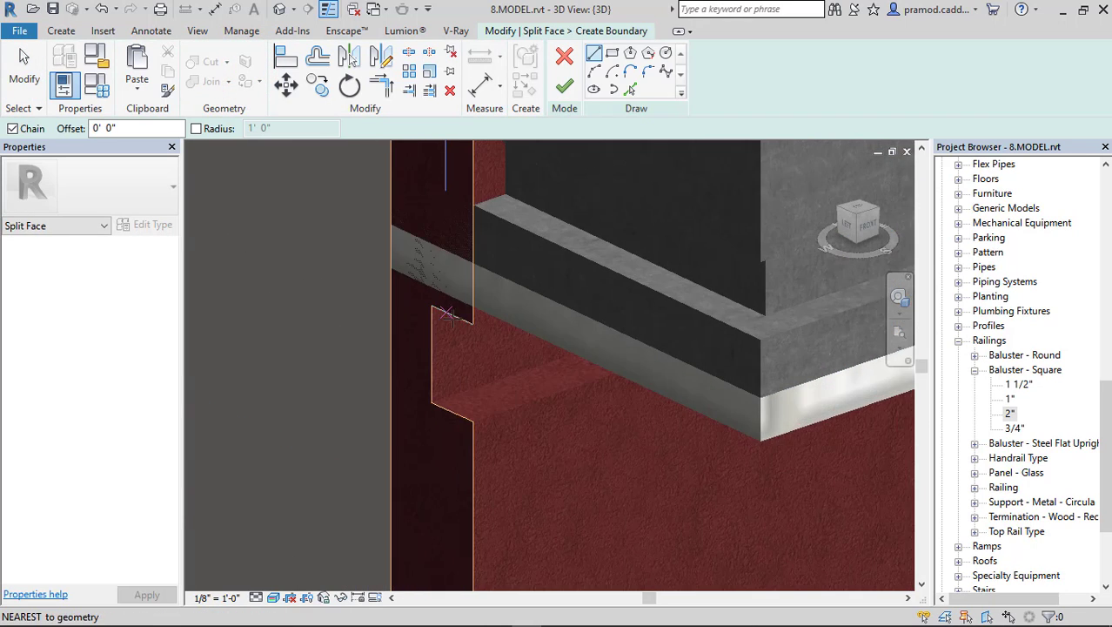
left_click(391, 268)
scroll(515, 165, "down", 2)
left_click(565, 87)
scroll(478, 287, "down", 2)
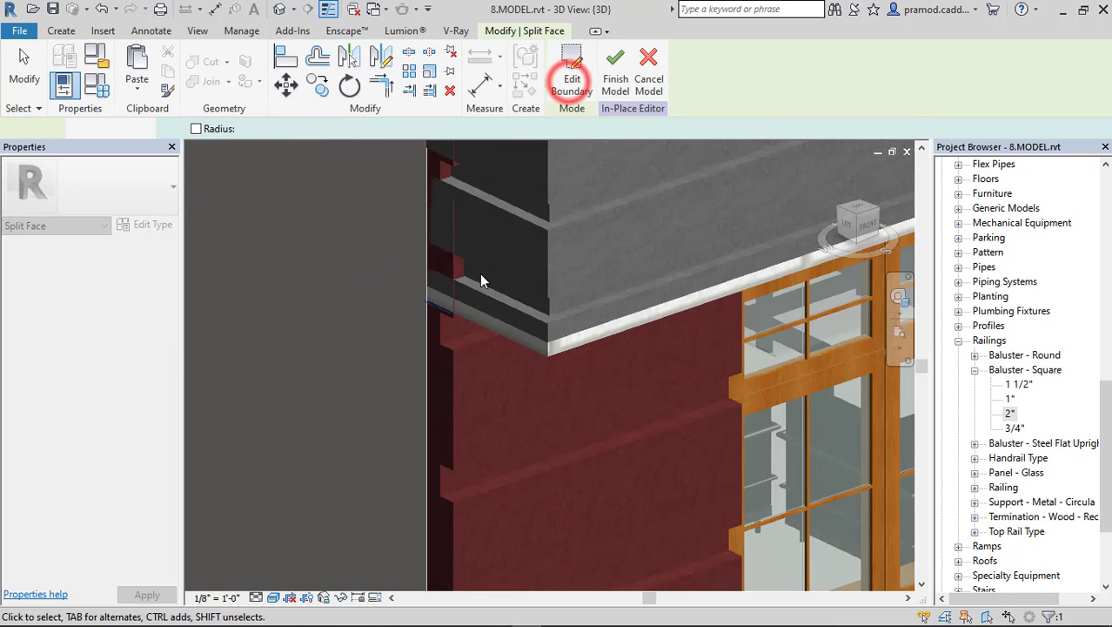
middle_click_drag(480, 273, 474, 437)
key("Escape")
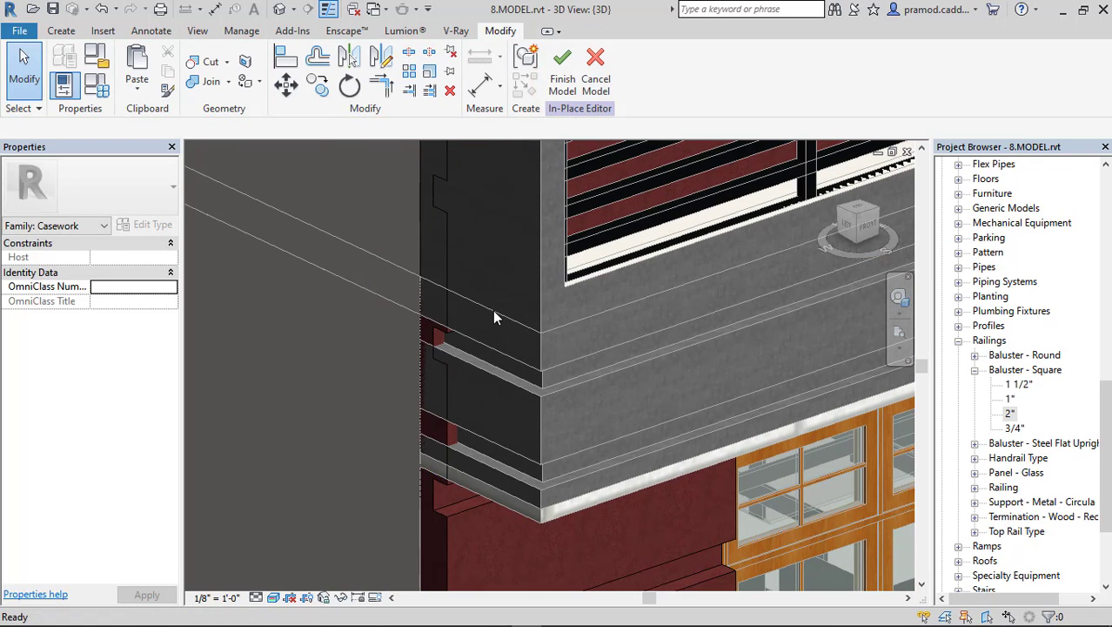
Paint the cladding's side-face region between the two split lines with 1.gray and finish the in-place model
key("p")
key("t")
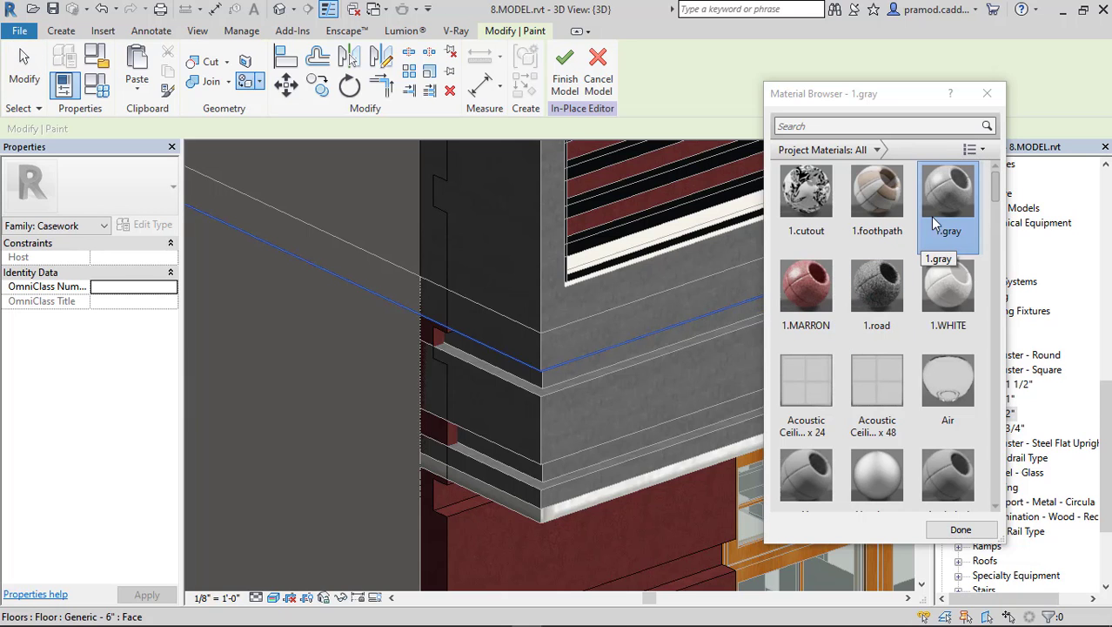
left_click(937, 207)
scroll(440, 378, "up", 1)
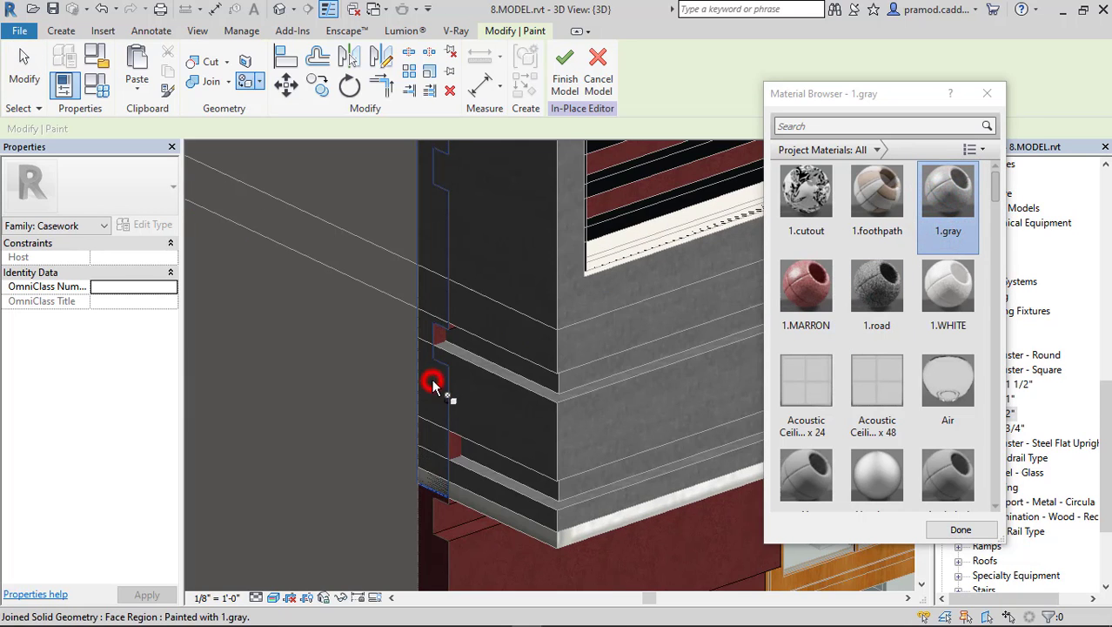
scroll(437, 396, "down", 4)
left_click(559, 77)
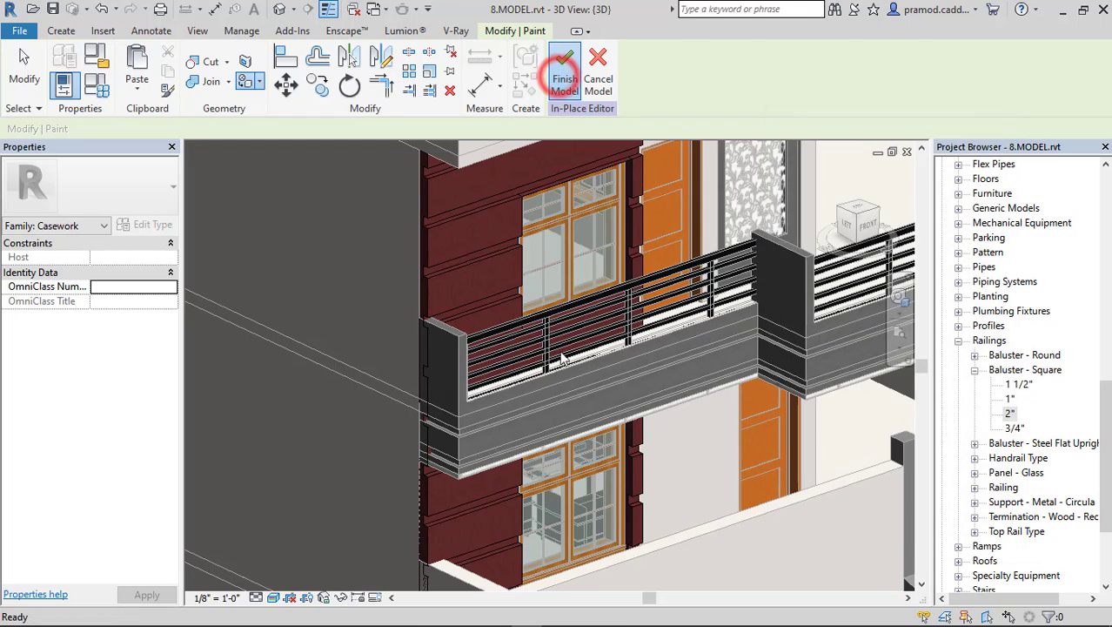
Set the Structure [1] layer material of the 2' x 4' ACT System ceiling under the balcony to 1.gray
scroll(471, 498, "up", 3)
key("Escape")
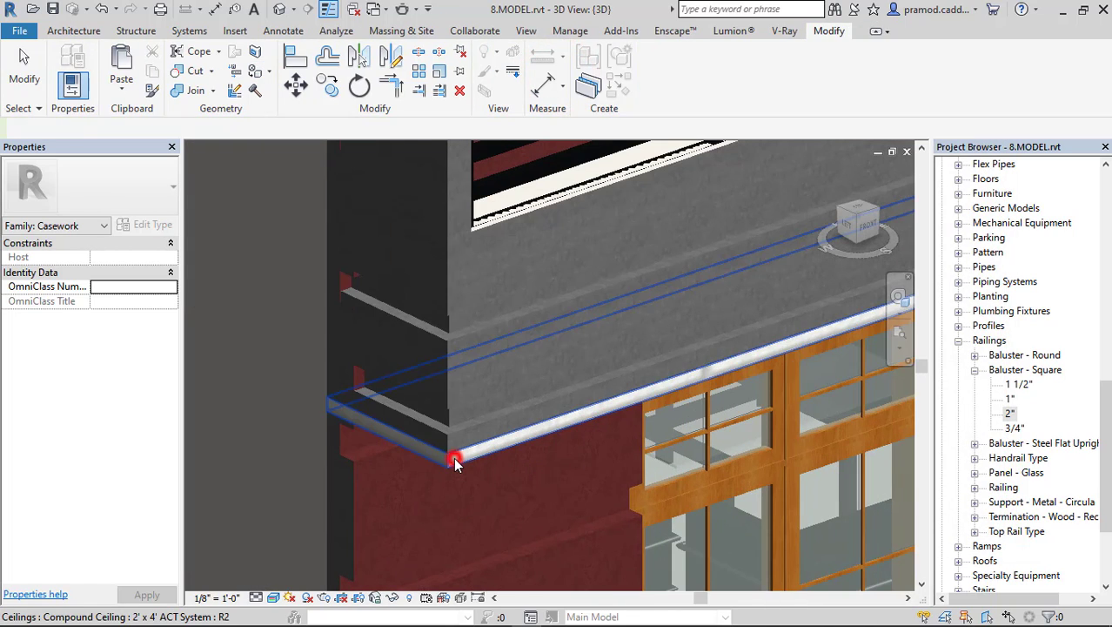
left_click(454, 455)
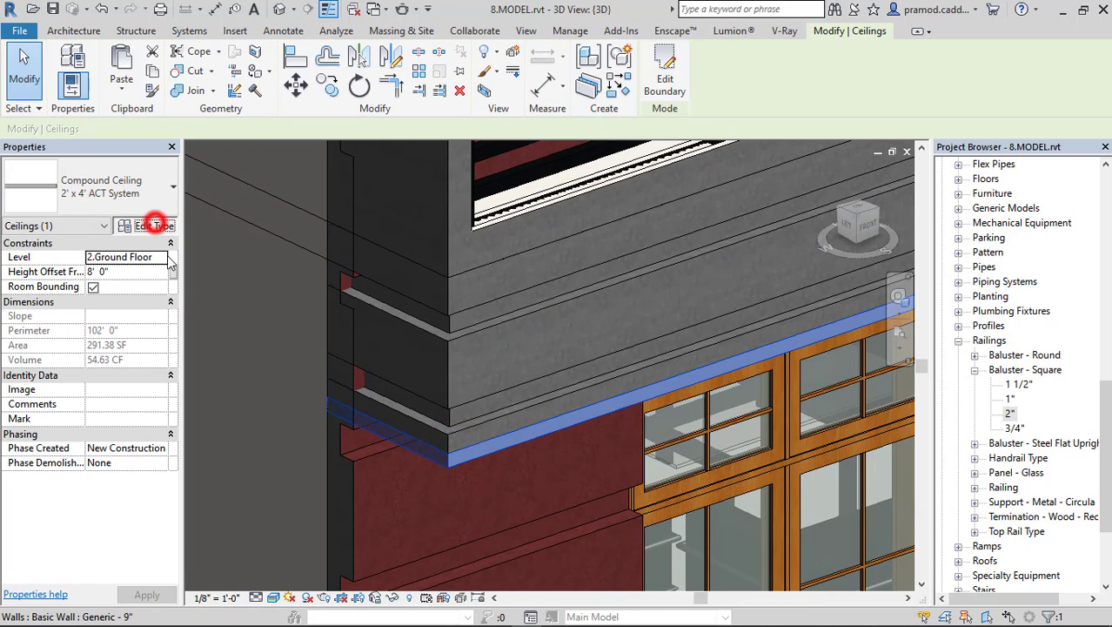
left_click(153, 225)
left_click(641, 214)
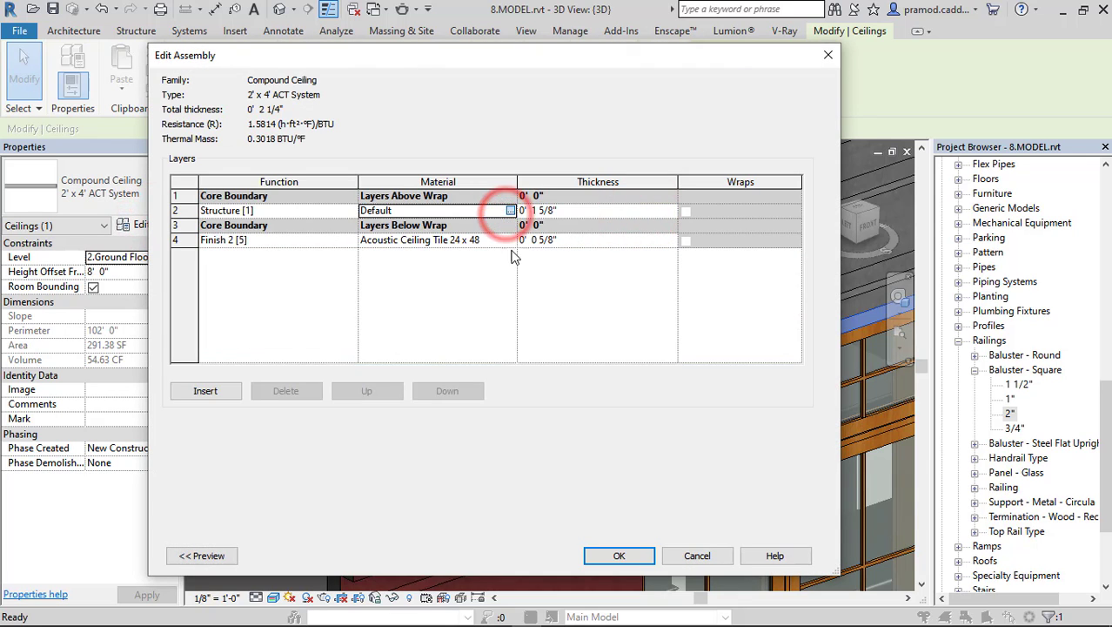
scroll(236, 276, "up", 5)
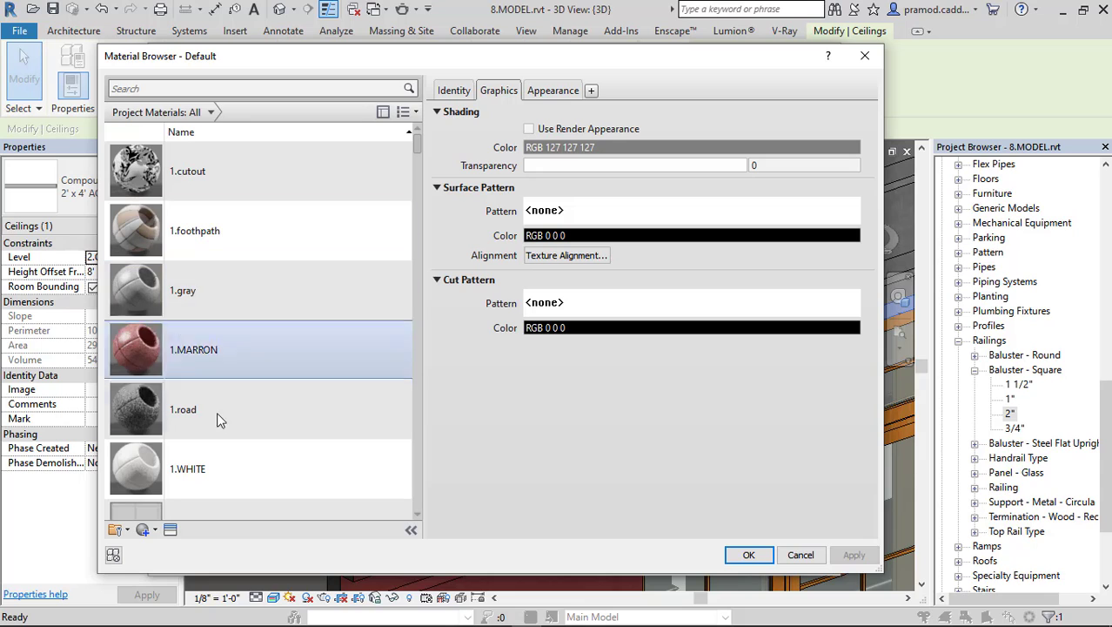
left_click(209, 292)
left_click(740, 554)
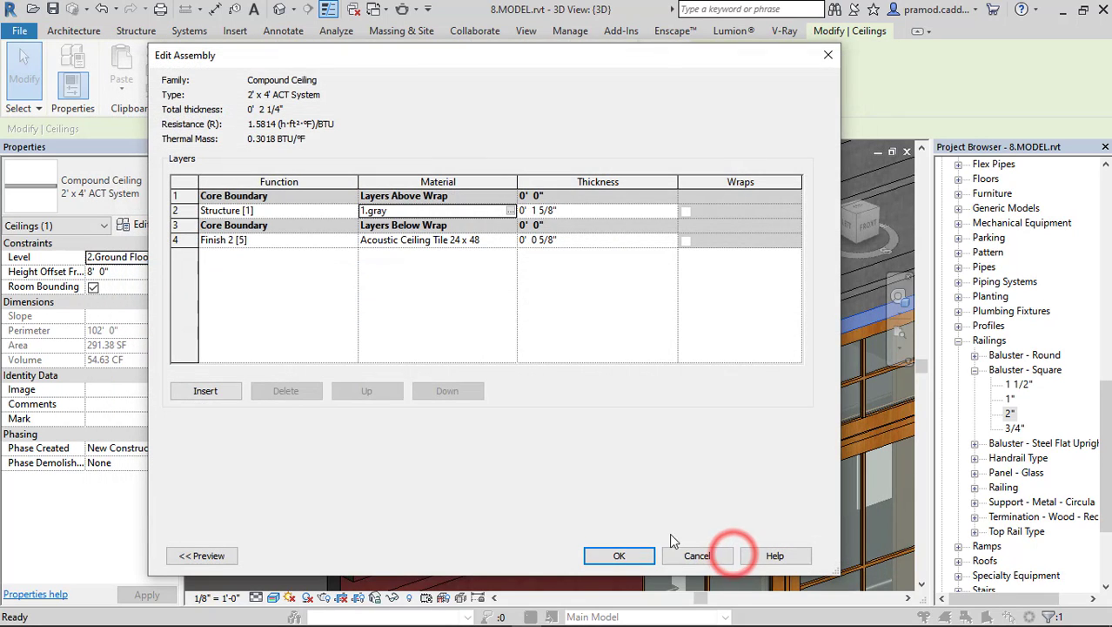
left_click(621, 554)
left_click(625, 554)
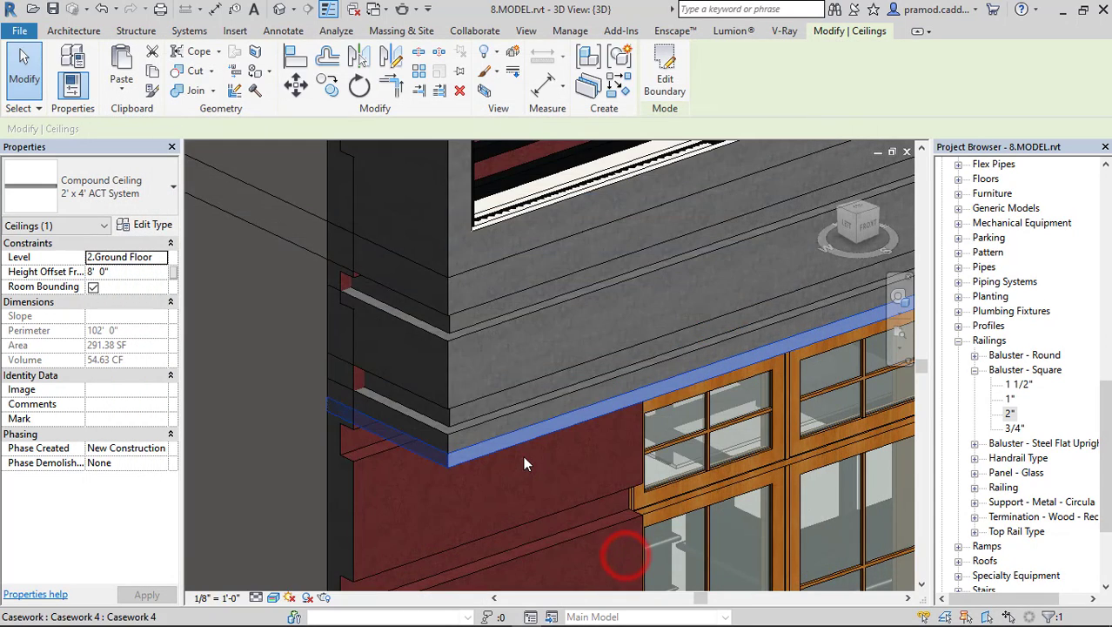
Paint the underside of the ceiling beneath the balcony with 1.gray
middle_click_drag(524, 459, 350, 396, "shift")
key("Escape")
scroll(761, 352, "up", 5)
scroll(673, 396, "down", 1)
scroll(674, 396, "down", 2)
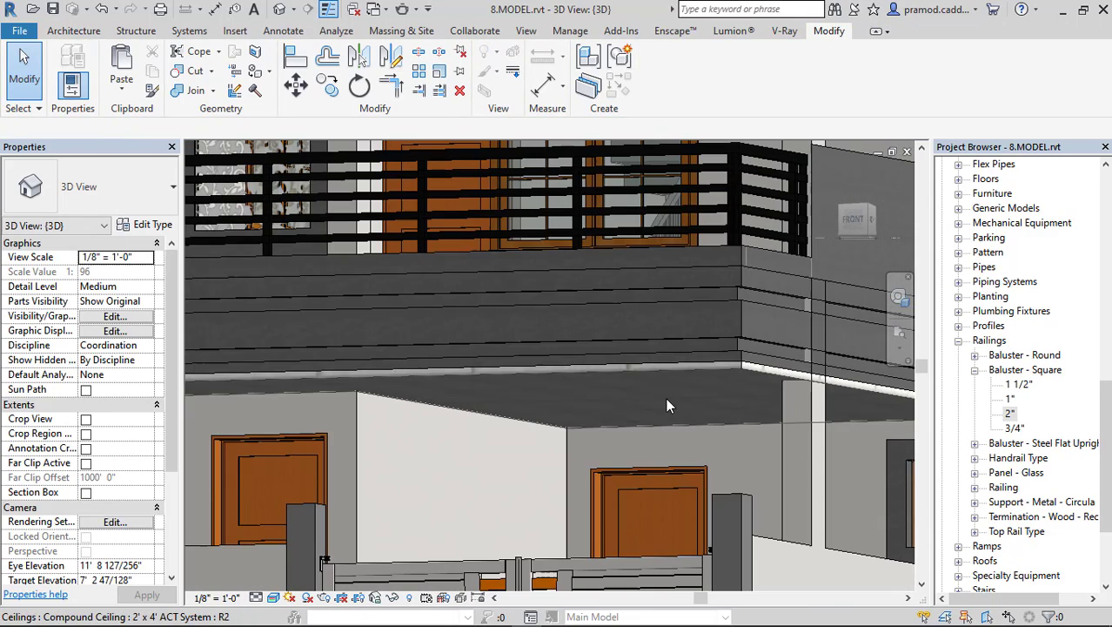
left_click(666, 402)
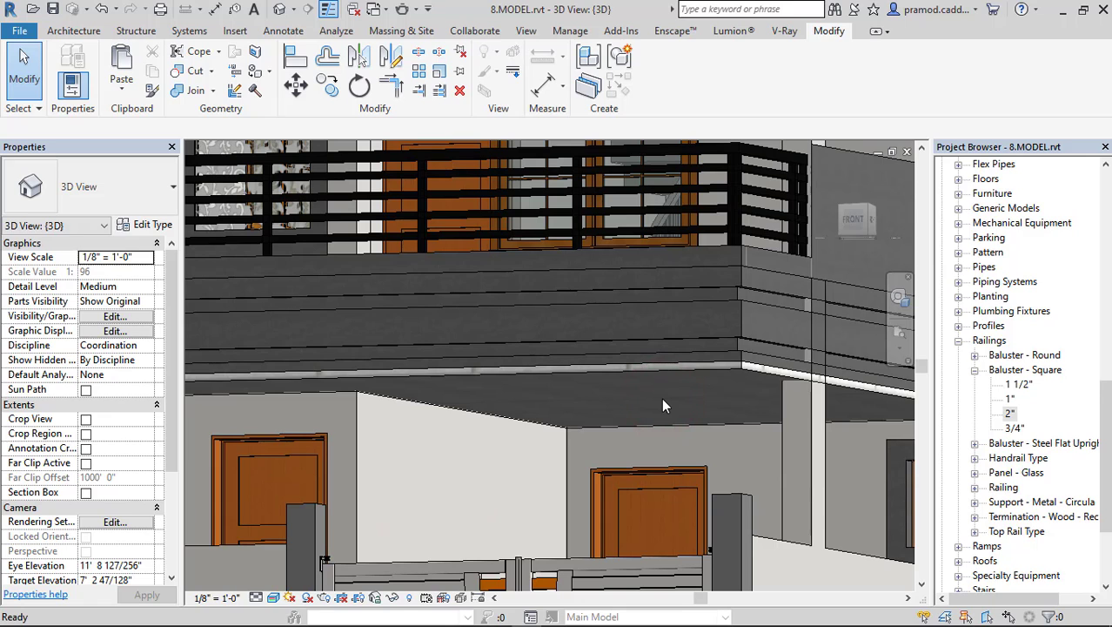
key("p")
key("t")
left_click(938, 195)
left_click(699, 391)
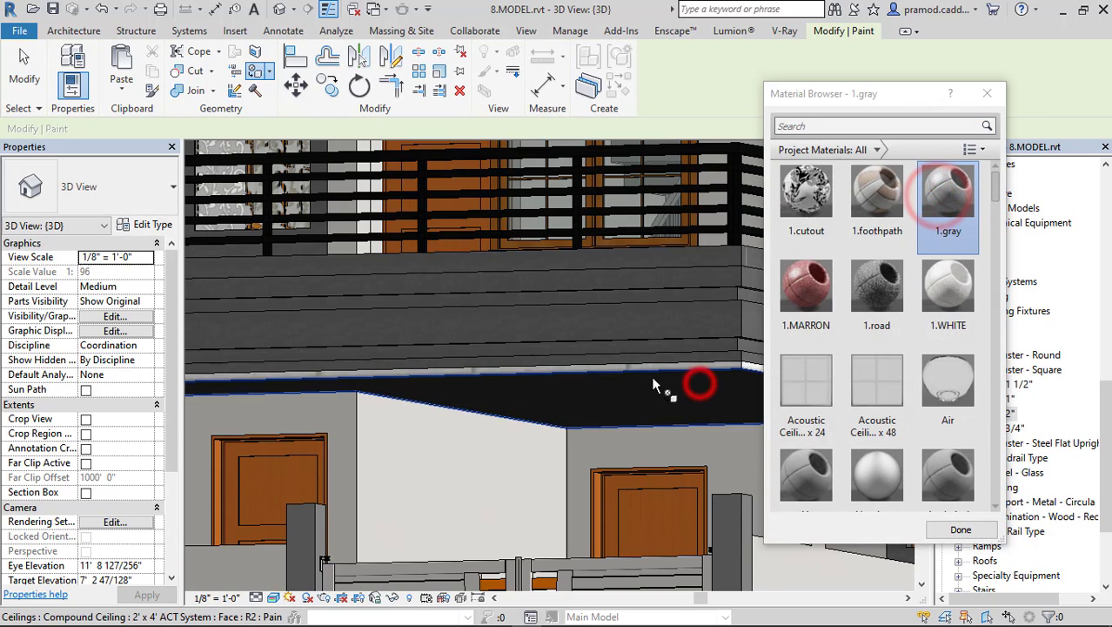
Paint the ceiling's white edge strips that meet at the balcony's outer front corner with 1.gray
scroll(666, 387, "up", 3)
left_click(618, 344)
scroll(547, 396, "up", 1)
left_click(534, 396)
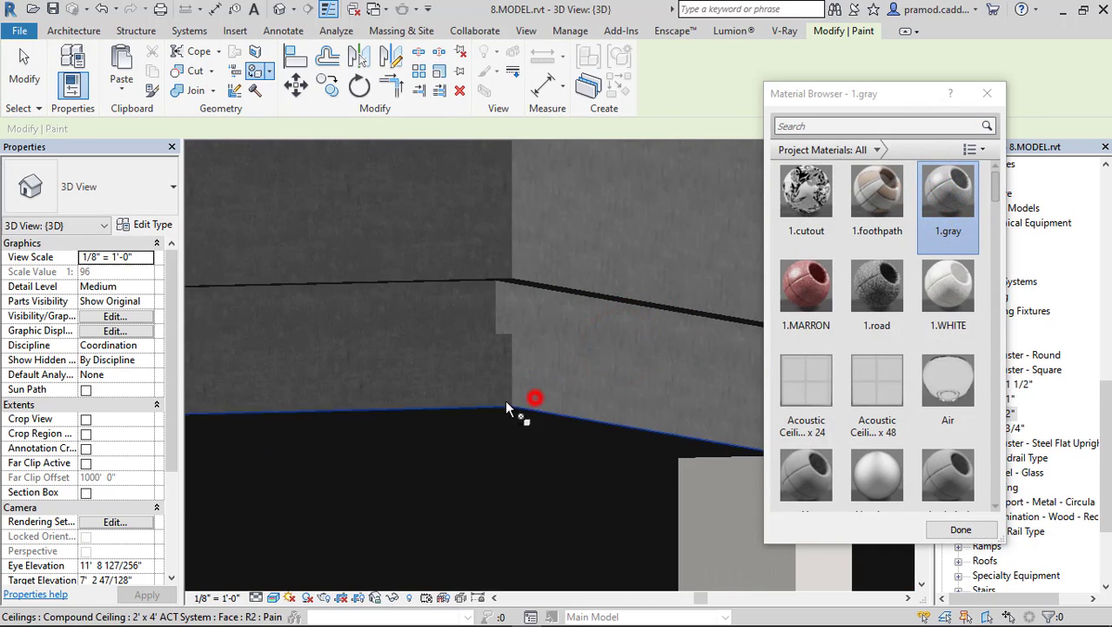
scroll(507, 403, "down", 3)
mouse_move(506, 402)
middle_mouse_down()
mouse_move(481, 387)
mouse_move(412, 428)
mouse_move(448, 427)
mouse_move(483, 459)
mouse_move(529, 459)
middle_mouse_up()
Paint the remaining white ceiling edge strips along the recessed balcony section, including its end face, with 1.gray
scroll(448, 427, "up", 3)
scroll(376, 459, "up", 2)
left_click(347, 458)
middle_click_drag(312, 464, 678, 390)
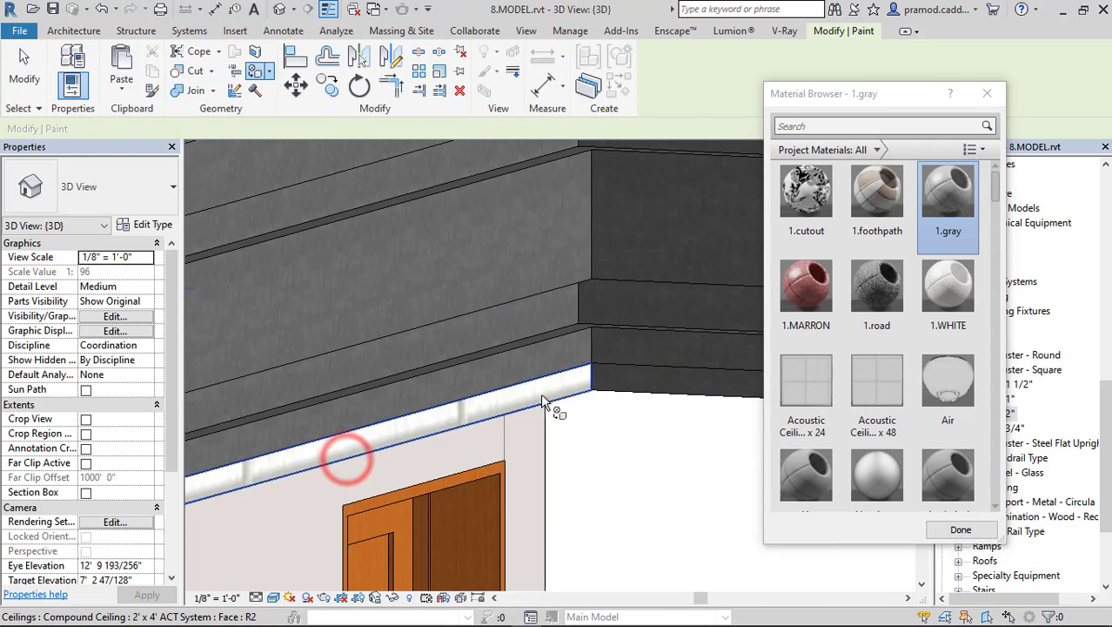
left_click(534, 388)
scroll(442, 434, "down", 2)
middle_click_drag(442, 435, 800, 400)
scroll(581, 470, "up", 2)
left_click(581, 481)
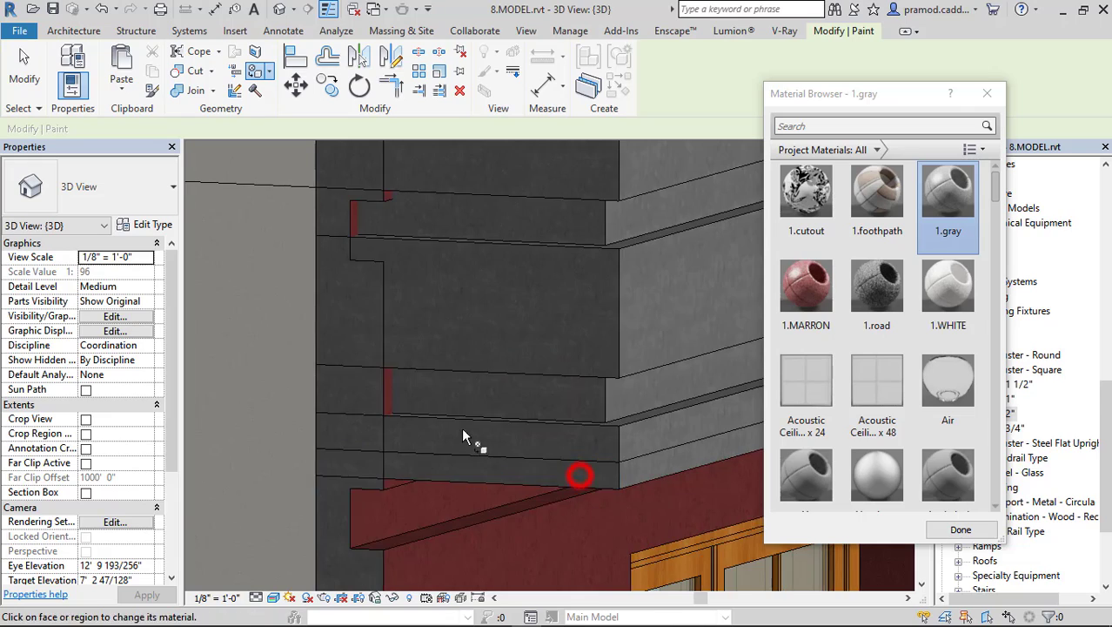
Leave the Paint tool and examine the maroon patches in the cladding notches at the end of the balcony
scroll(486, 424, "down", 3)
mouse_move(485, 424)
middle_mouse_down("shift")
mouse_move(456, 453)
mouse_move(287, 460)
middle_mouse_up("shift")
scroll(288, 427, "up", 3)
scroll(276, 380, "up", 2)
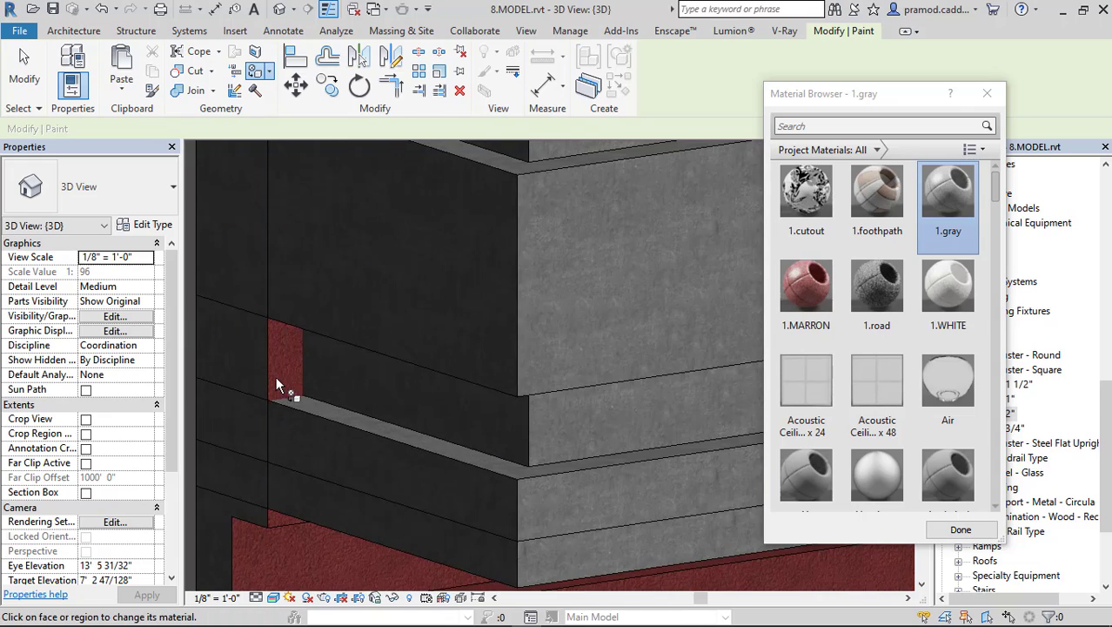
scroll(281, 364, "down", 2)
middle_click_drag(281, 364, 307, 453)
key("Escape")
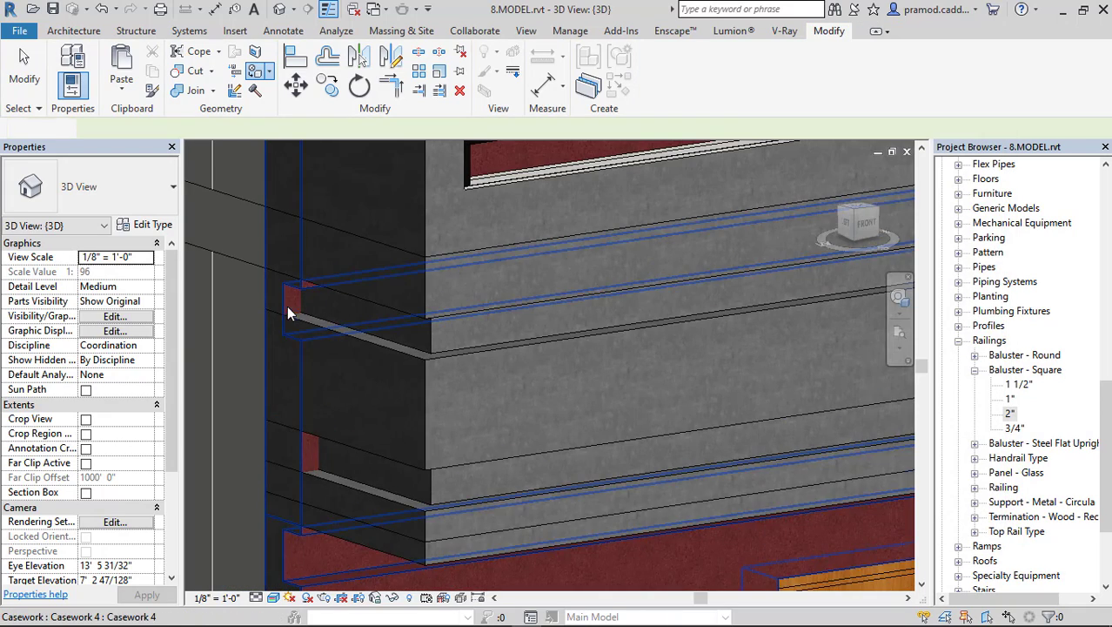
mouse_move(371, 333)
middle_mouse_down()
mouse_move(404, 441)
mouse_move(407, 426)
middle_mouse_up()
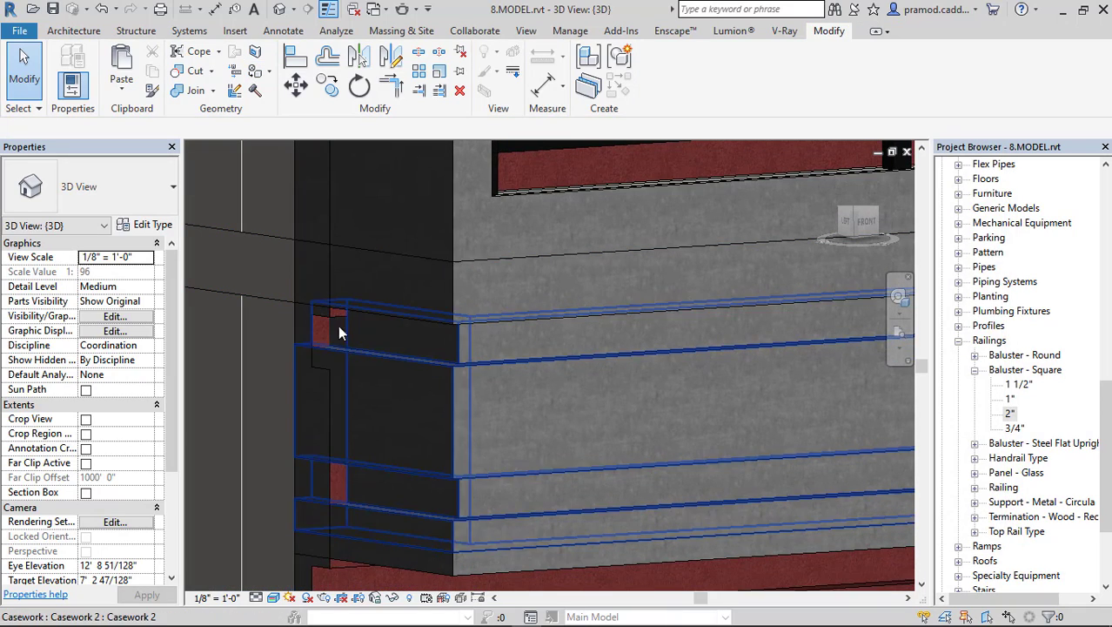
middle_click_drag(333, 340, 383, 268)
scroll(343, 326, "down", 4)
middle_click_drag(444, 359, 481, 476)
middle_click_drag(541, 434, 555, 476, "shift")
scroll(474, 440, "down", 2)
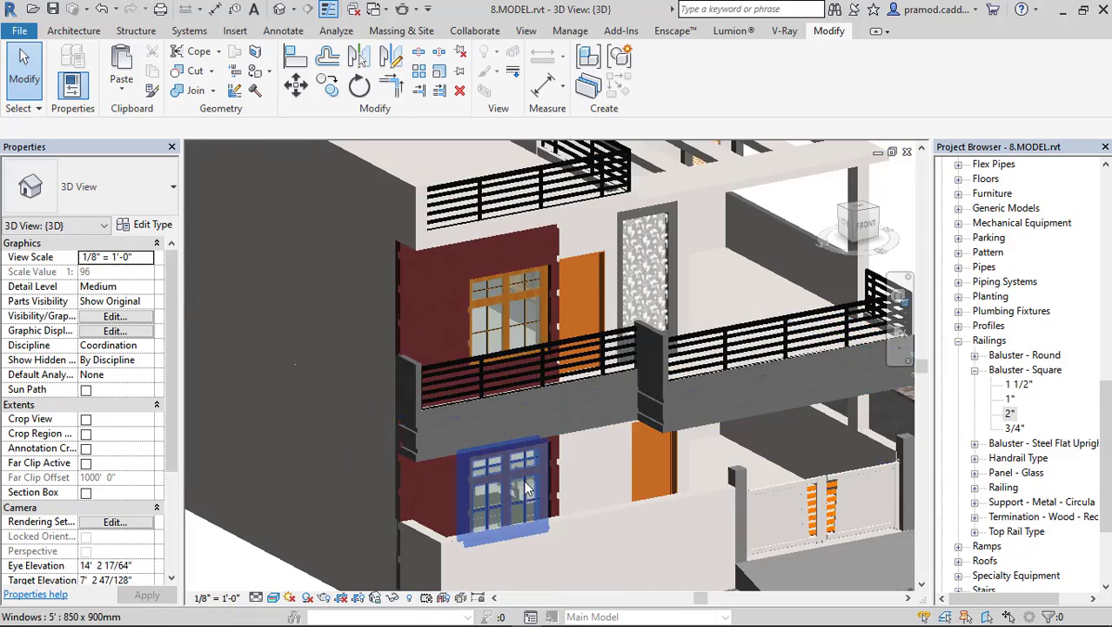
Stretch the top of the short 4.5" wall at the balcony's end up to the roof slab, giving it a height of 10' 0"
left_click(416, 396)
middle_click_drag(416, 396, 367, 363, "shift")
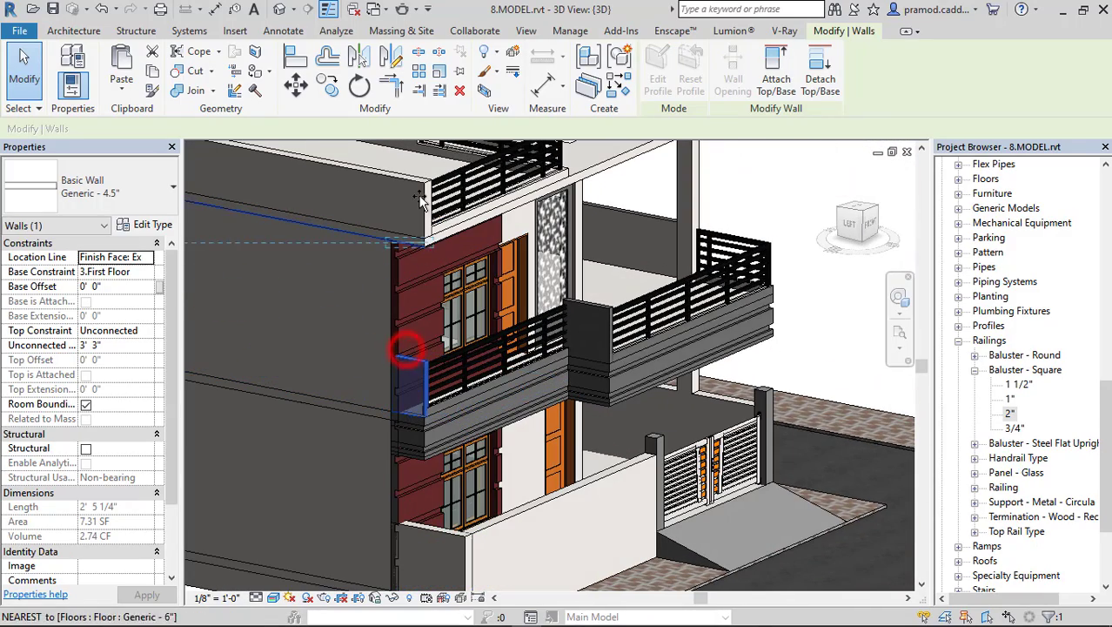
left_click_drag(419, 199, 415, 243)
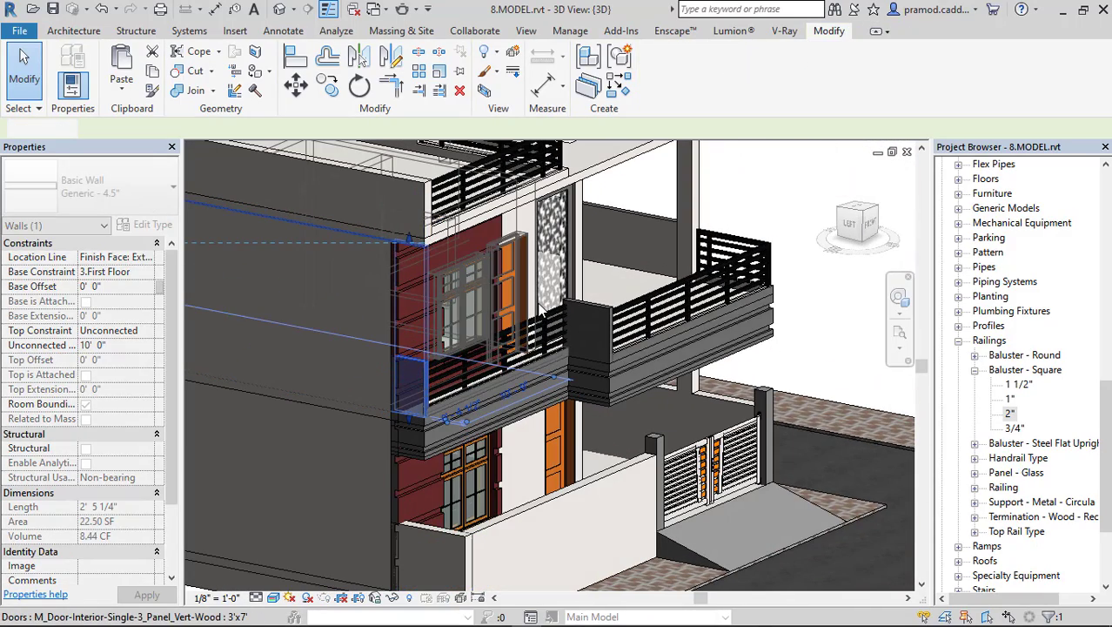
key("Escape")
middle_click_drag(539, 304, 377, 388, "shift")
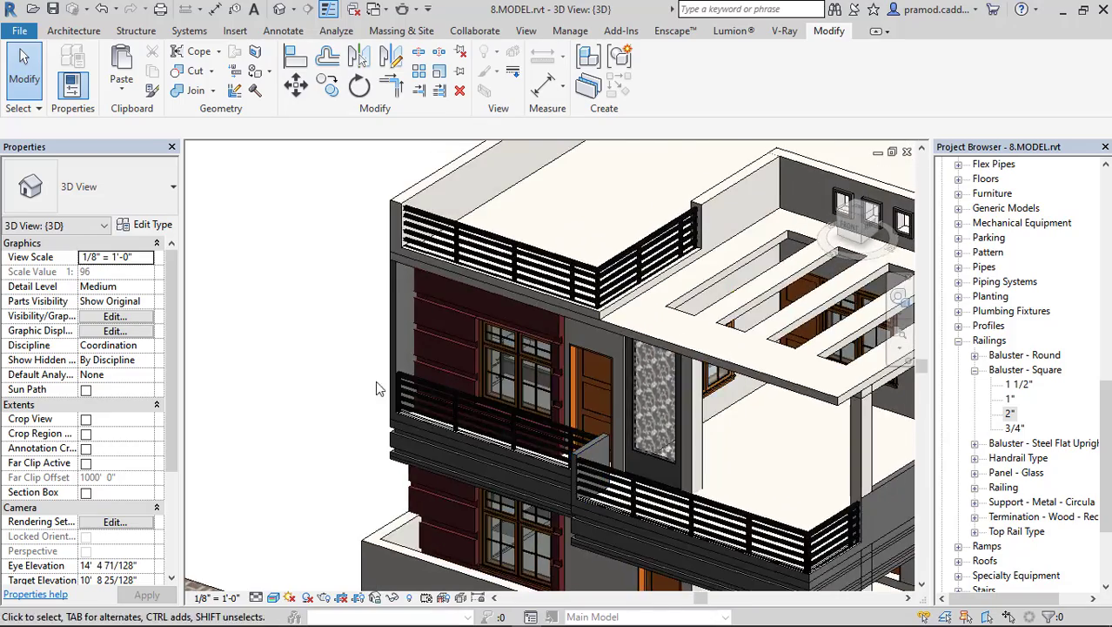
scroll(377, 388, "down", 3)
middle_click_drag(557, 372, 369, 365, "shift")
scroll(408, 330, "up", 5)
left_click(410, 331)
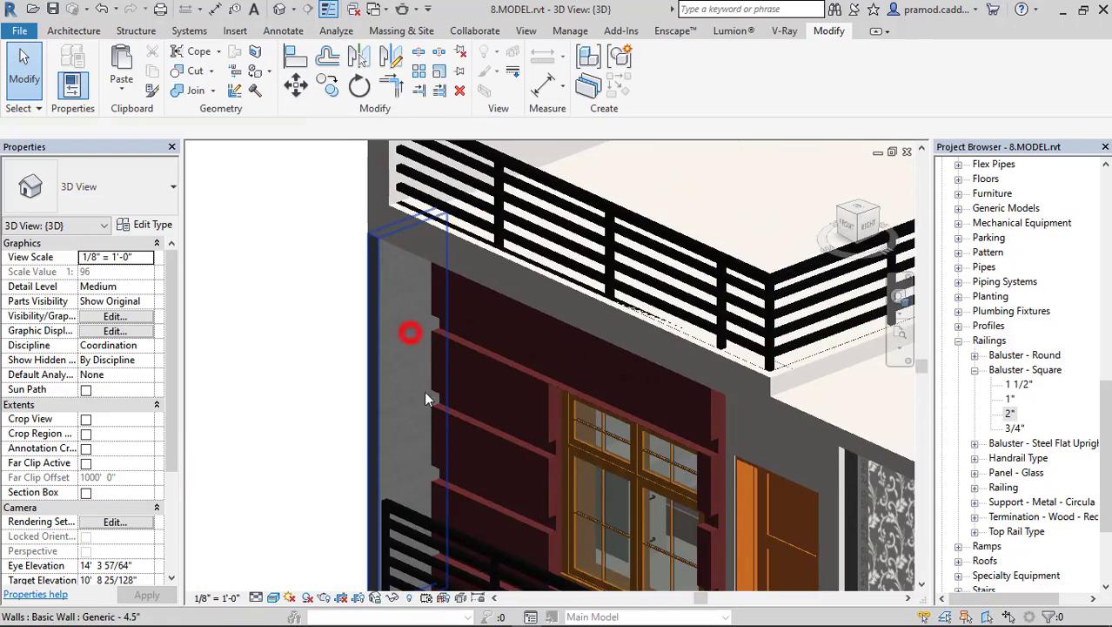
Try to extend the base of the 4.5" balcony end wall down to the boundary wall, and undo the change
middle_click_drag(426, 398, 511, 303, "shift")
left_click(447, 297)
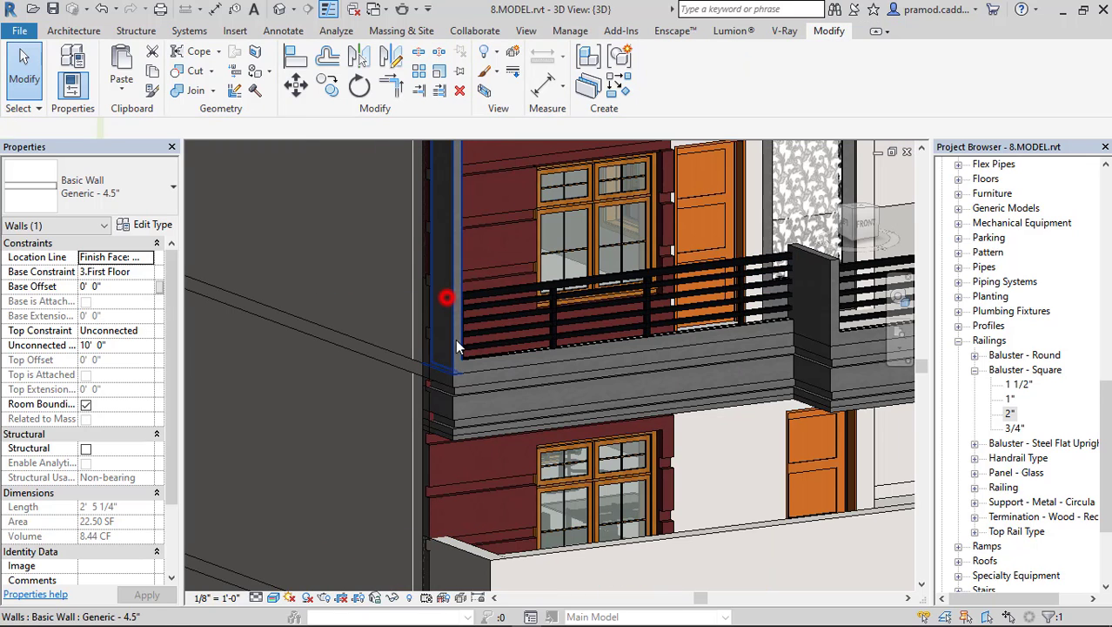
left_click_drag(441, 372, 470, 538)
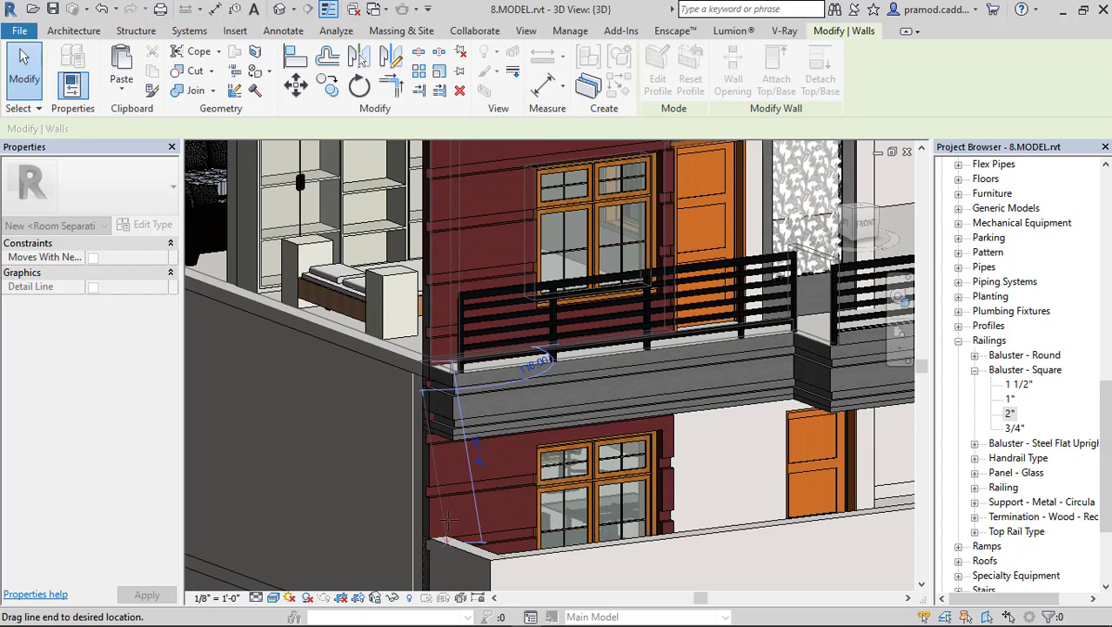
left_click_drag(448, 520, 447, 518)
key("Escape")
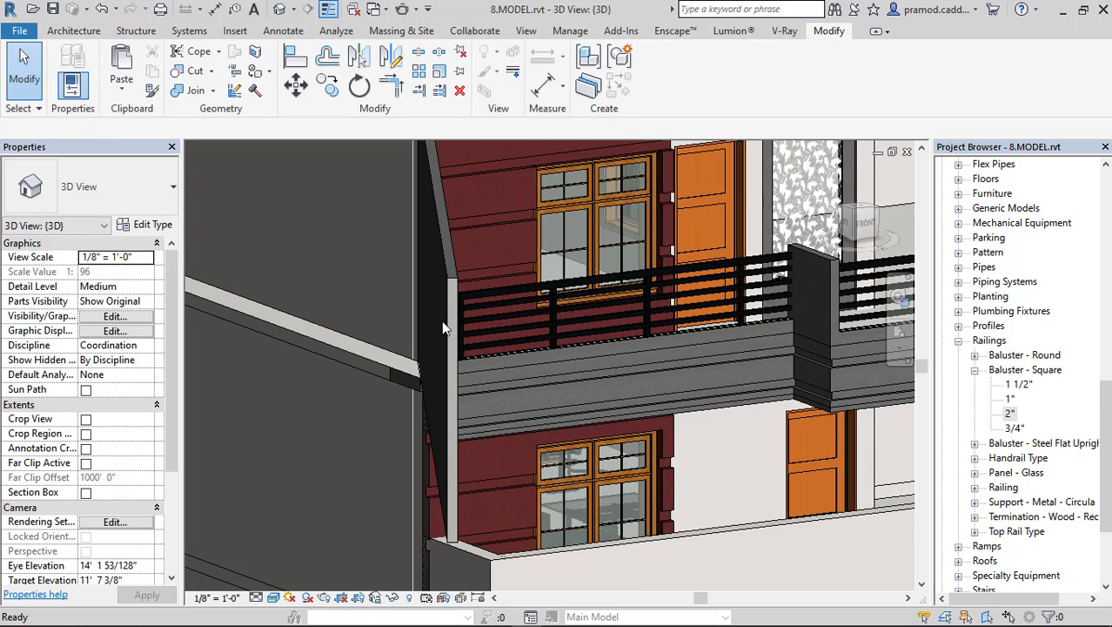
key("ctrl+z")
Extend the base of the 4.5" balcony end wall down past the balcony to the ground
left_click(455, 301)
middle_click_drag(547, 414, 633, 396, "shift")
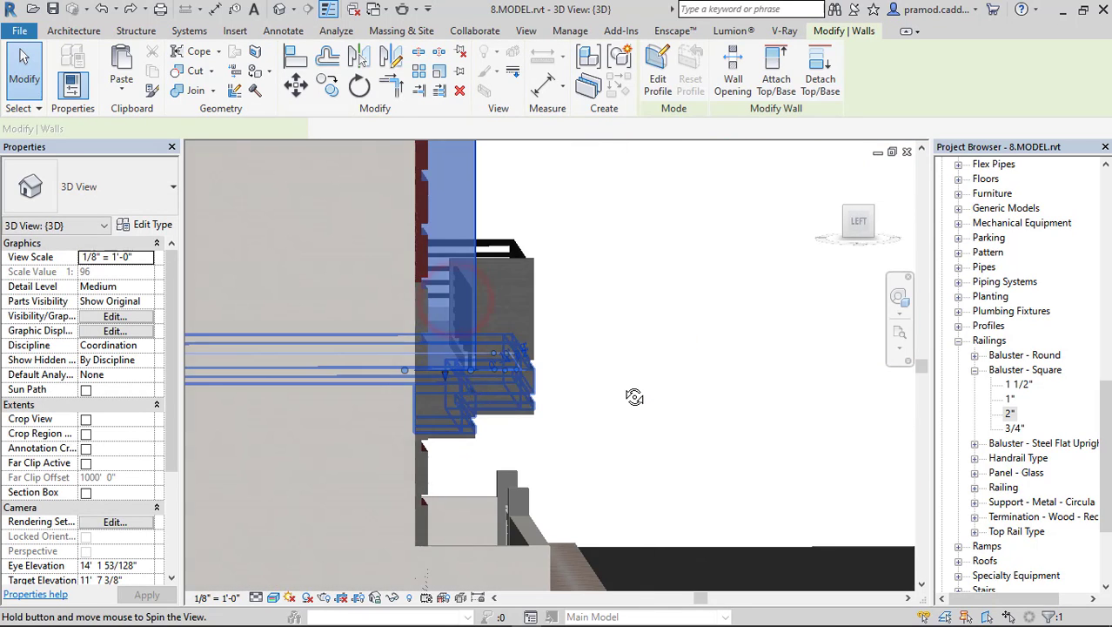
left_click_drag(443, 372, 445, 549)
middle_click_drag(507, 455, 361, 409, "shift")
left_click(362, 402)
Edit the maroon cladding in place and pull its extrusion's outer edge back to the inner face of the end wall
scroll(410, 406, "down", 5)
middle_click_drag(561, 388, 460, 473, "shift")
scroll(427, 409, "up", 5)
left_click(462, 469)
left_click(864, 220)
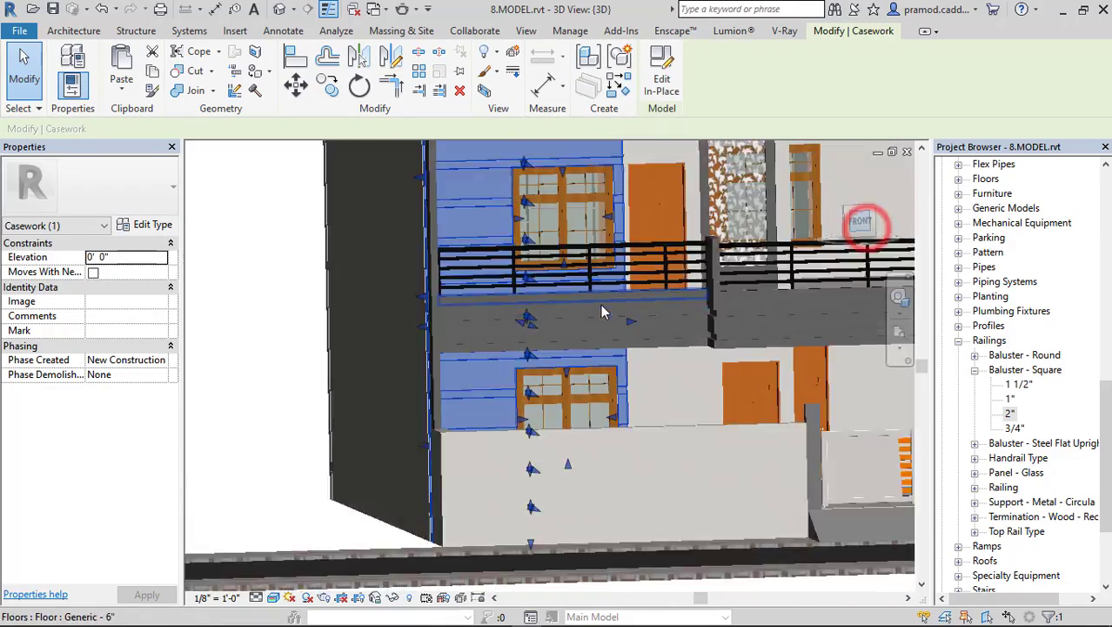
left_click(660, 78)
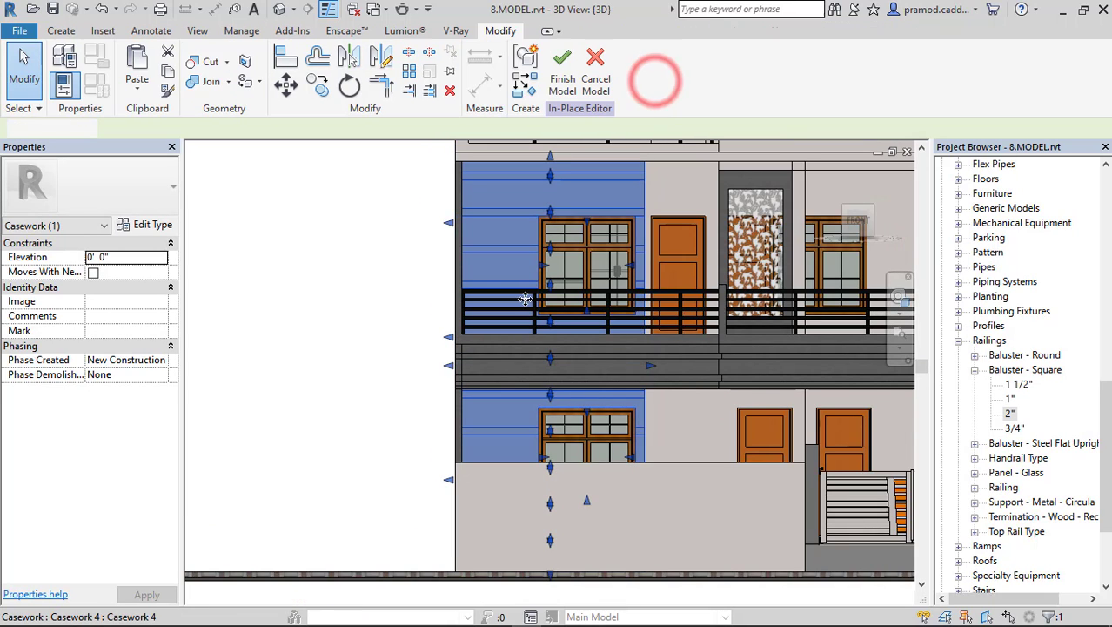
left_click(505, 266)
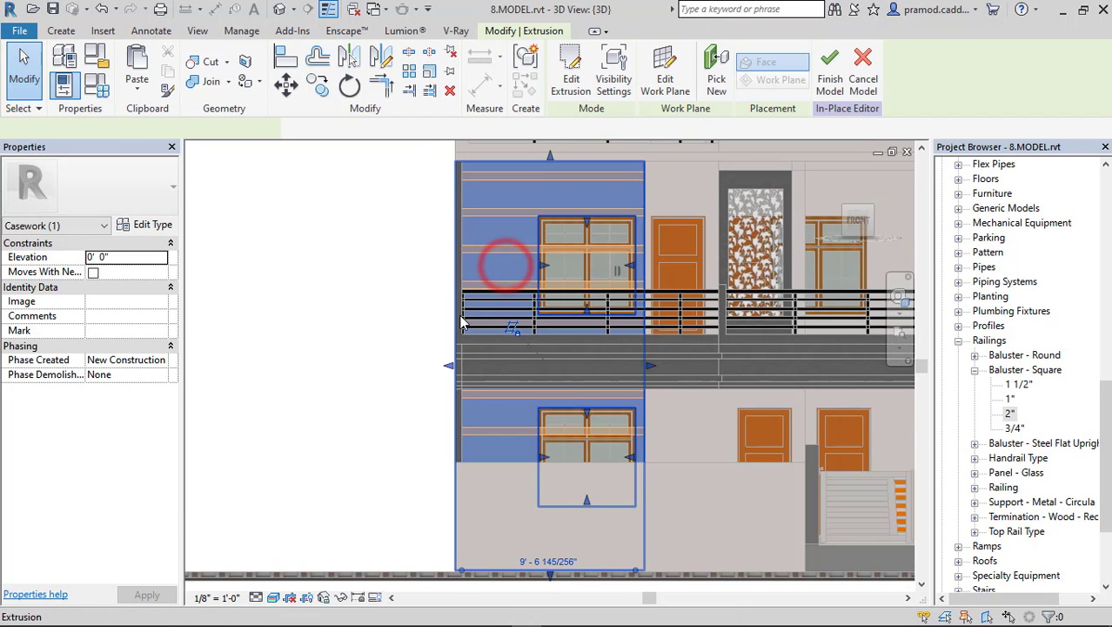
scroll(466, 357, "up", 5)
left_click_drag(478, 348, 499, 350)
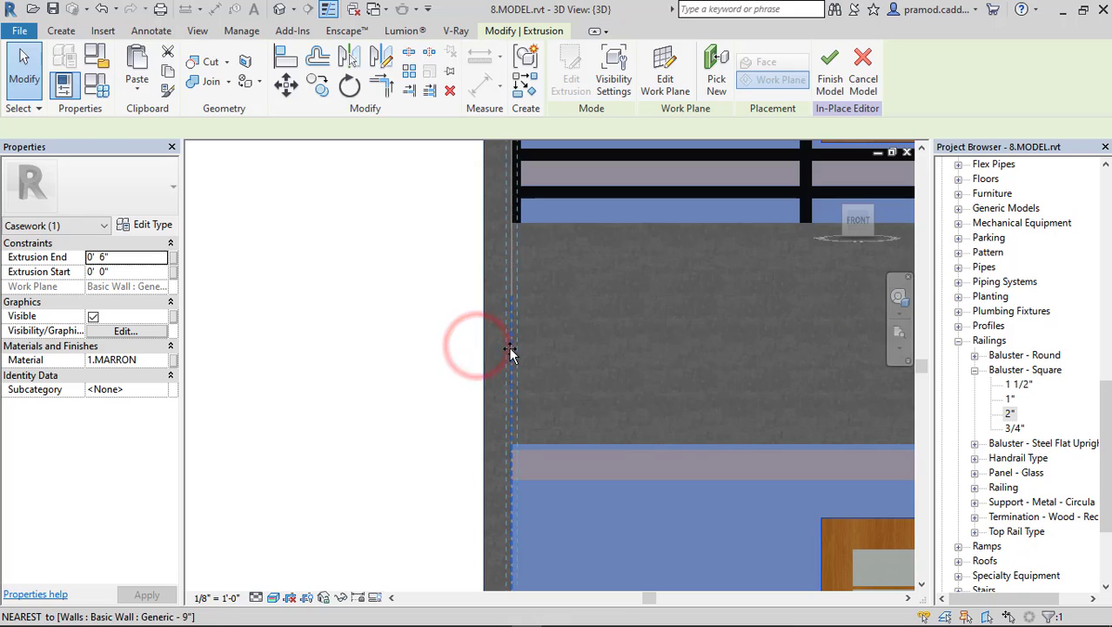
scroll(510, 350, "down", 2)
scroll(533, 322, "down", 3)
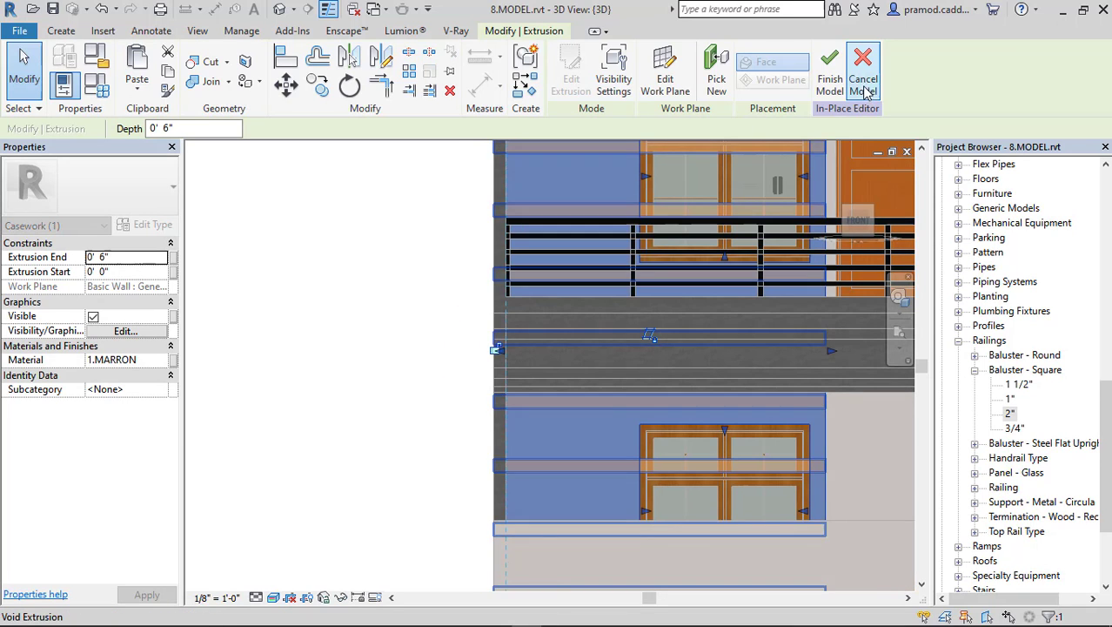
Pull the outer ends of the cladding's horizontal void extrusions back to the end wall's inner face and finish the in-place model
left_click(605, 207)
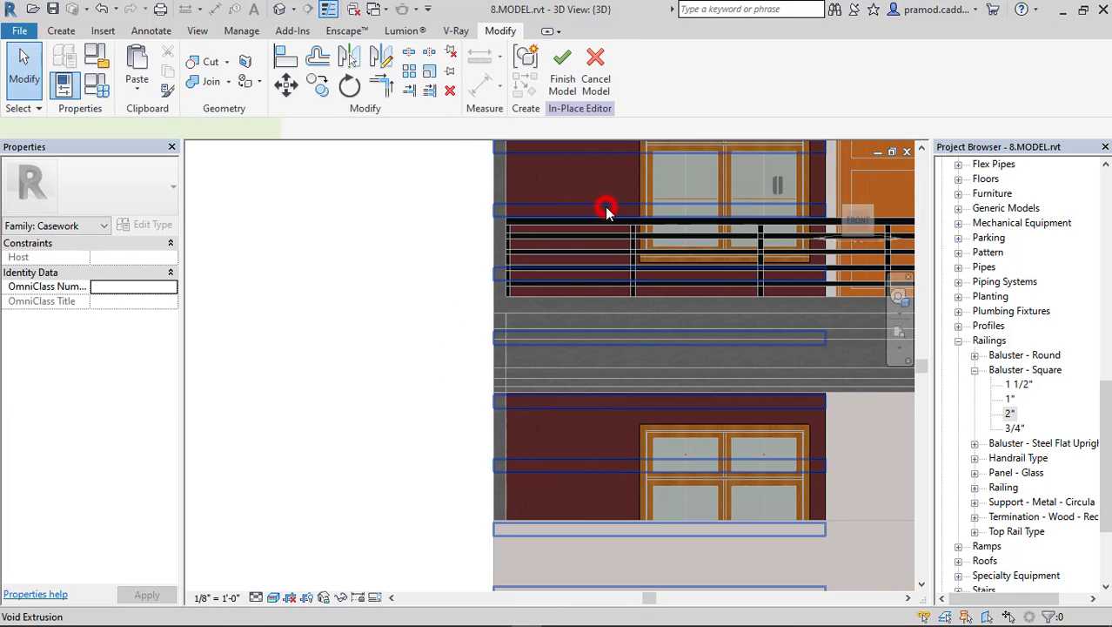
left_click(496, 338)
scroll(497, 335, "up", 2)
mouse_move(489, 334)
left_mouse_down()
mouse_move(511, 341)
mouse_move(489, 340)
left_mouse_up()
left_click(830, 69)
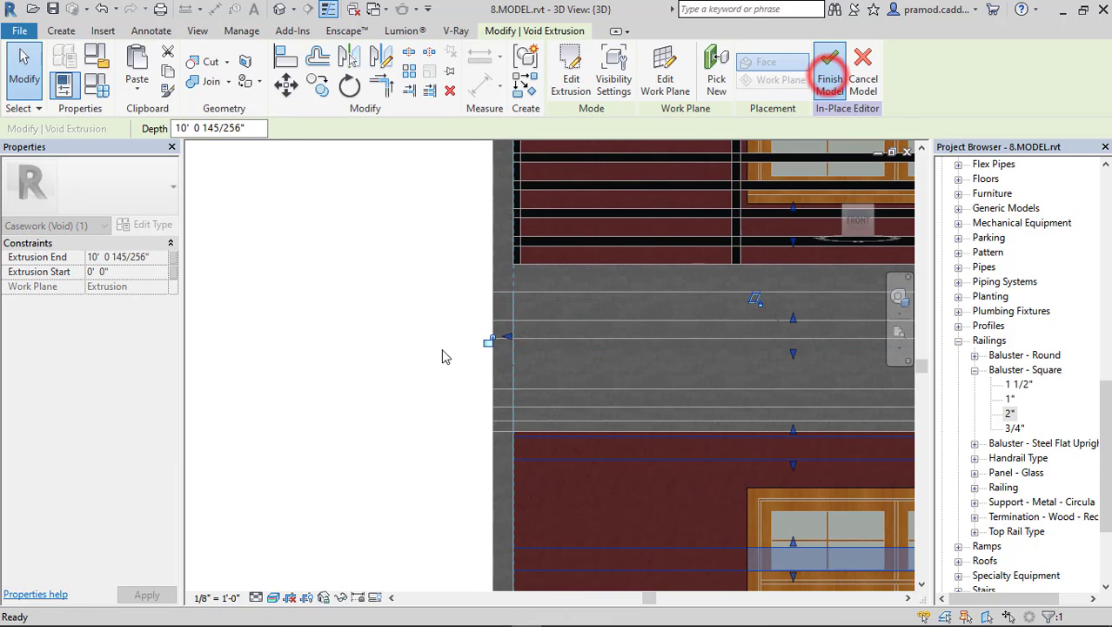
Examine the trimmed cladding, the extended end wall and the balcony from the house's front corners
scroll(464, 350, "down", 6)
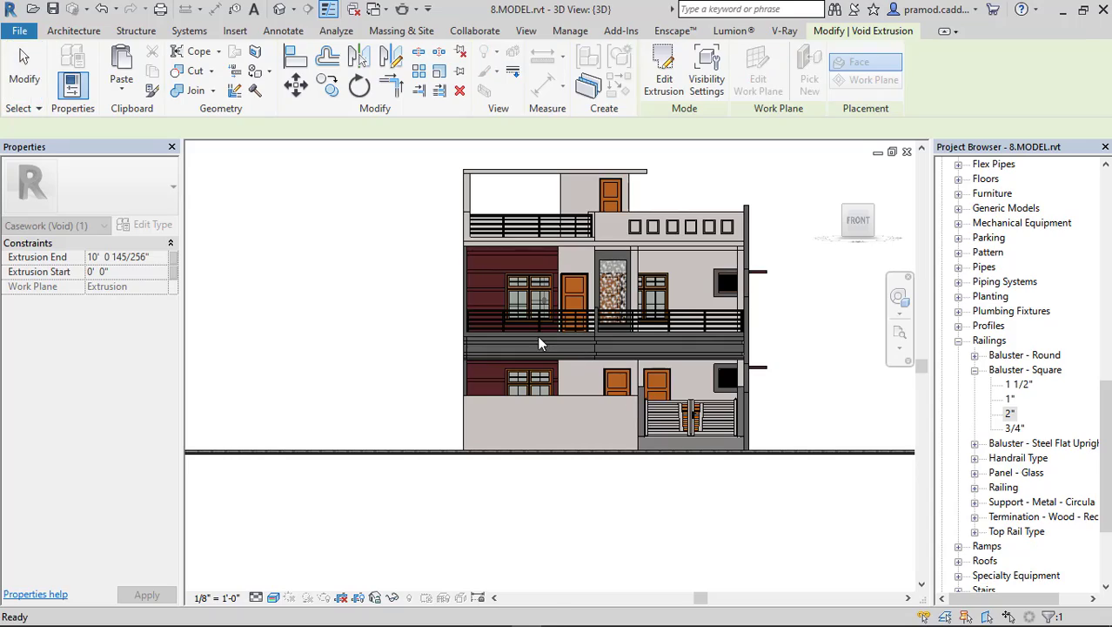
middle_click_drag(539, 341, 620, 413, "shift")
scroll(489, 289, "up", 4)
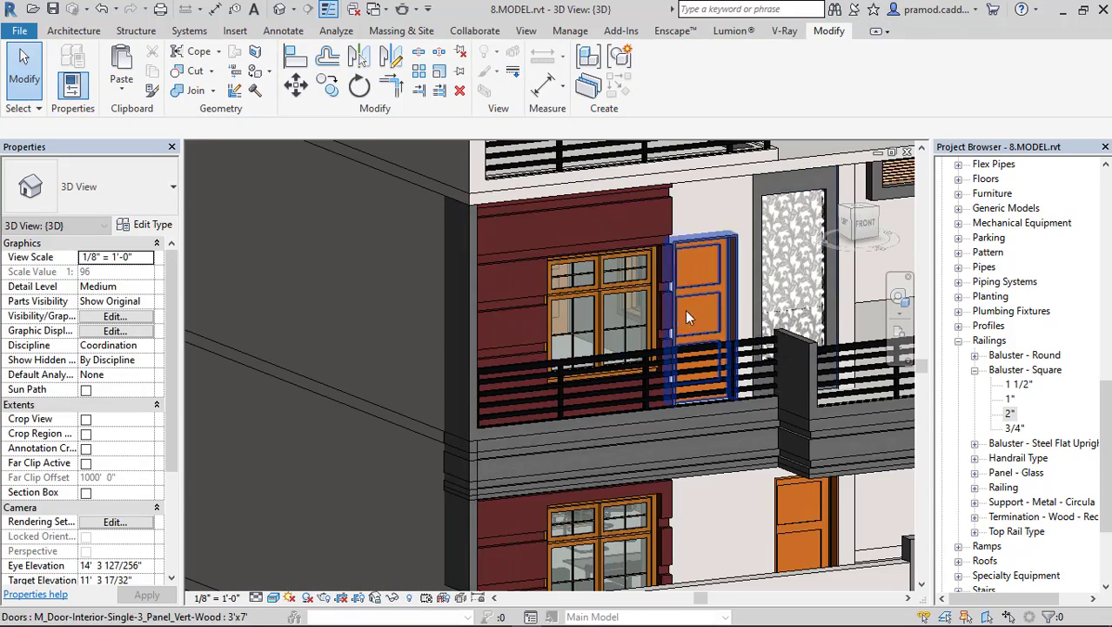
scroll(498, 434, "down", 2)
middle_click_drag(615, 441, 514, 343)
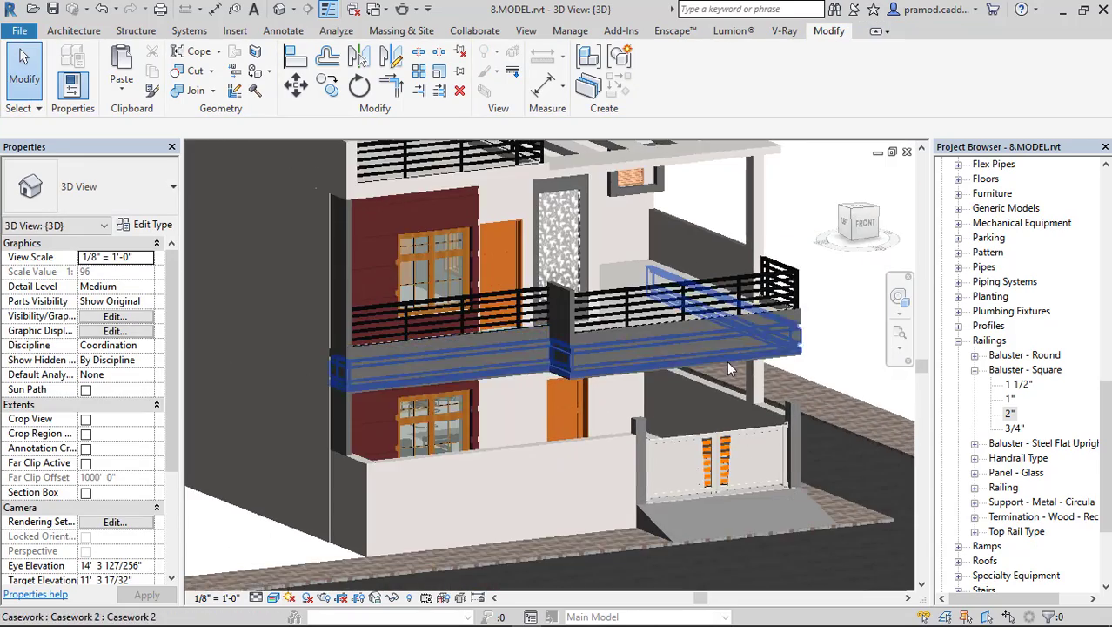
middle_click_drag(727, 360, 617, 408, "shift")
middle_click_drag(636, 414, 594, 329)
middle_click_drag(740, 374, 577, 371, "shift")
Edit the two gate columns in place and set their extrusion material to 1.gray
scroll(557, 376, "up", 1)
scroll(500, 409, "up", 2)
left_click(495, 381)
middle_click_drag(488, 406, 664, 402)
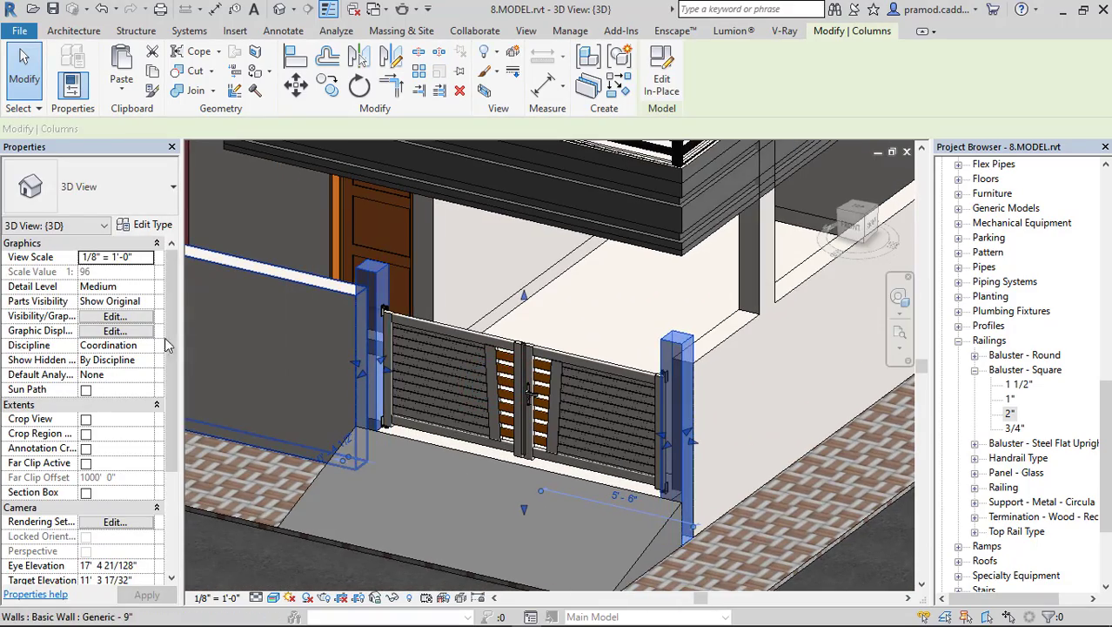
left_click(677, 350)
left_click(670, 343)
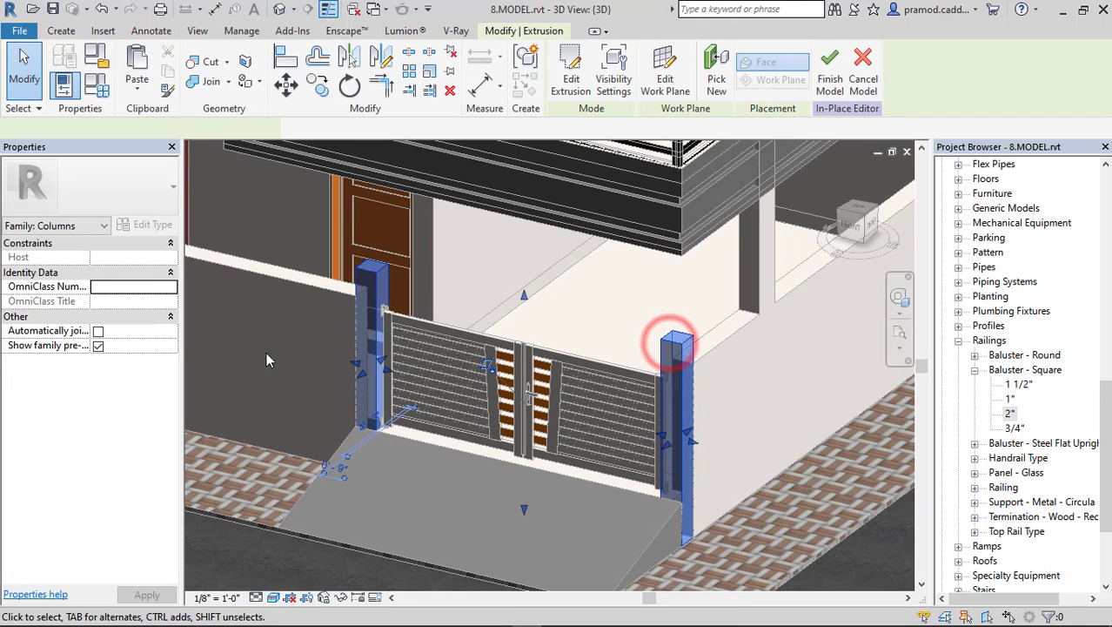
left_click(162, 359)
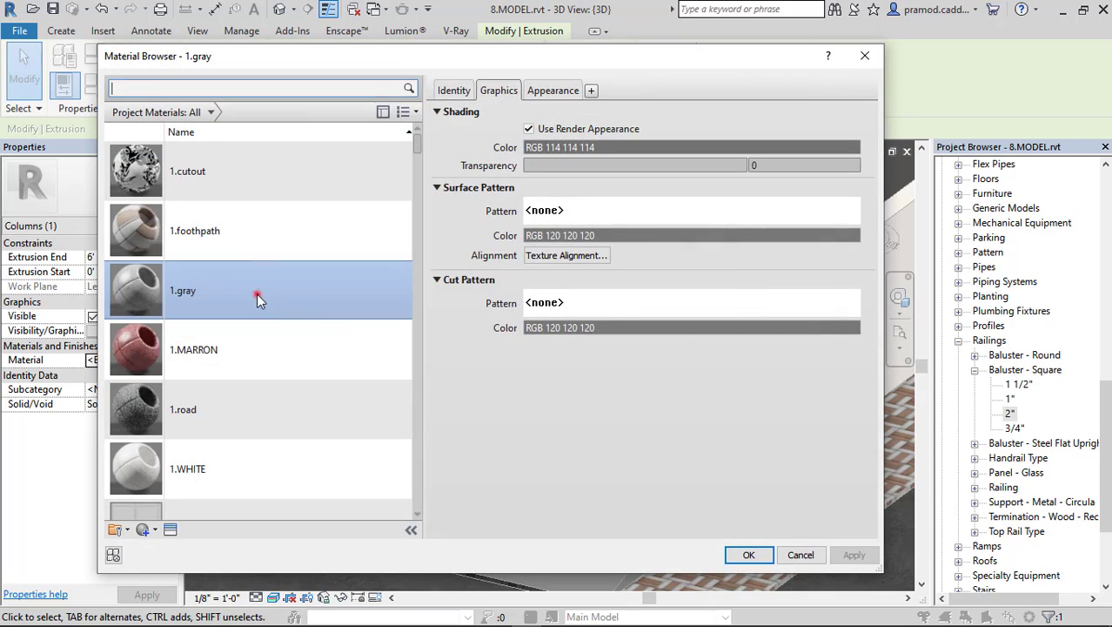
left_click(257, 293)
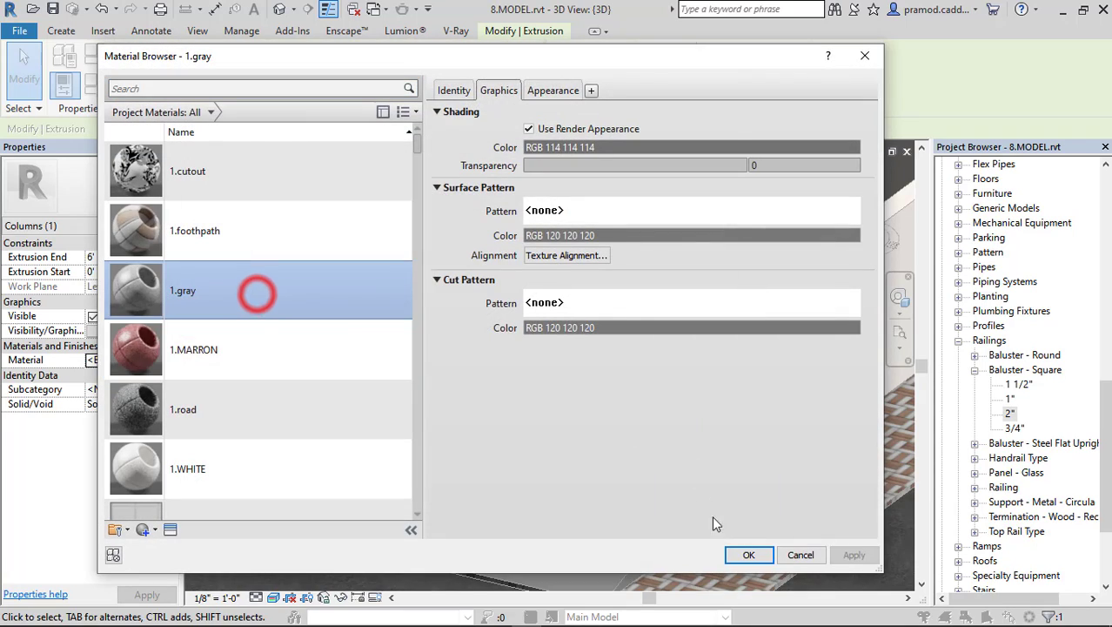
left_click(745, 556)
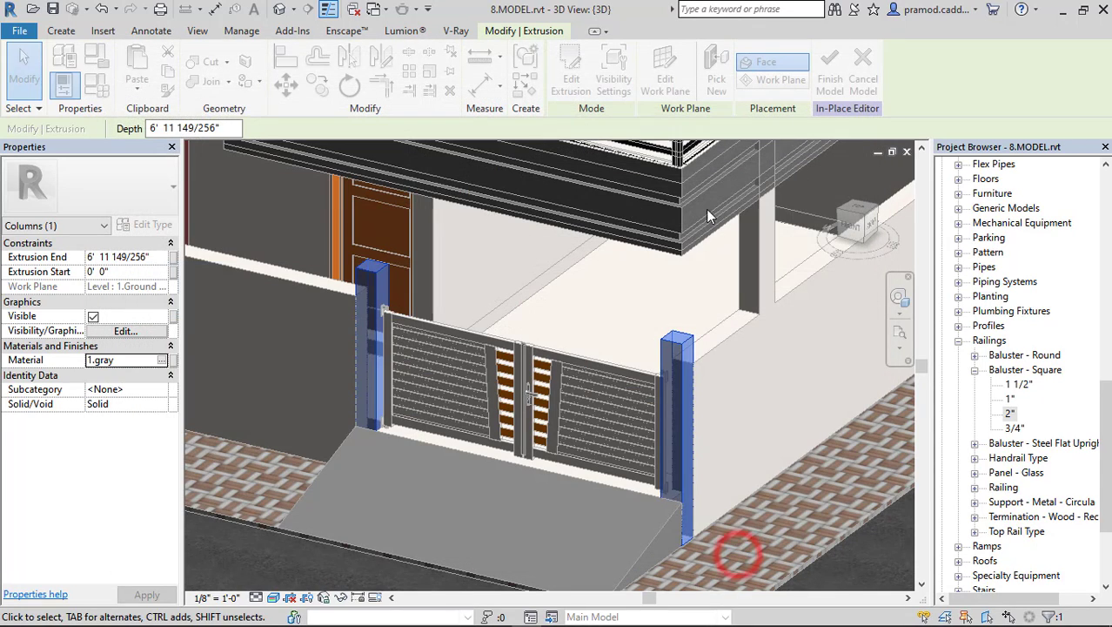
Examine the gate columns, the entrance ramp and the side wall from the house's front corner
middle_click_drag(557, 414, 566, 447, "shift")
scroll(582, 419, "down", 5)
left_click(534, 512)
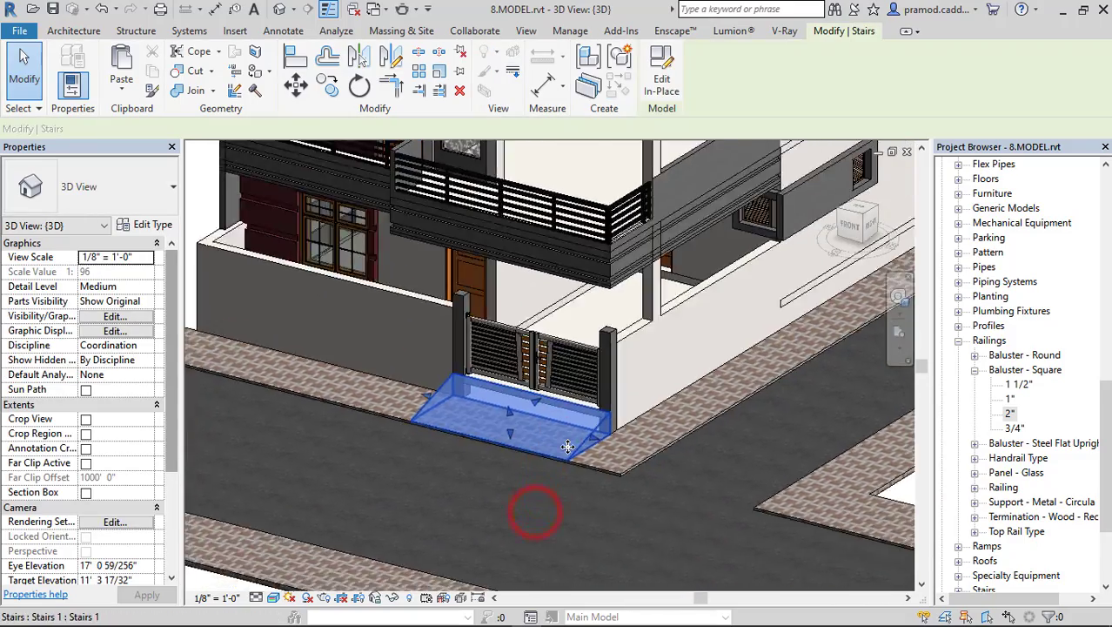
scroll(566, 447, "up", 4)
scroll(566, 447, "down", 3)
scroll(591, 331, "down", 4)
scroll(658, 320, "down", 4)
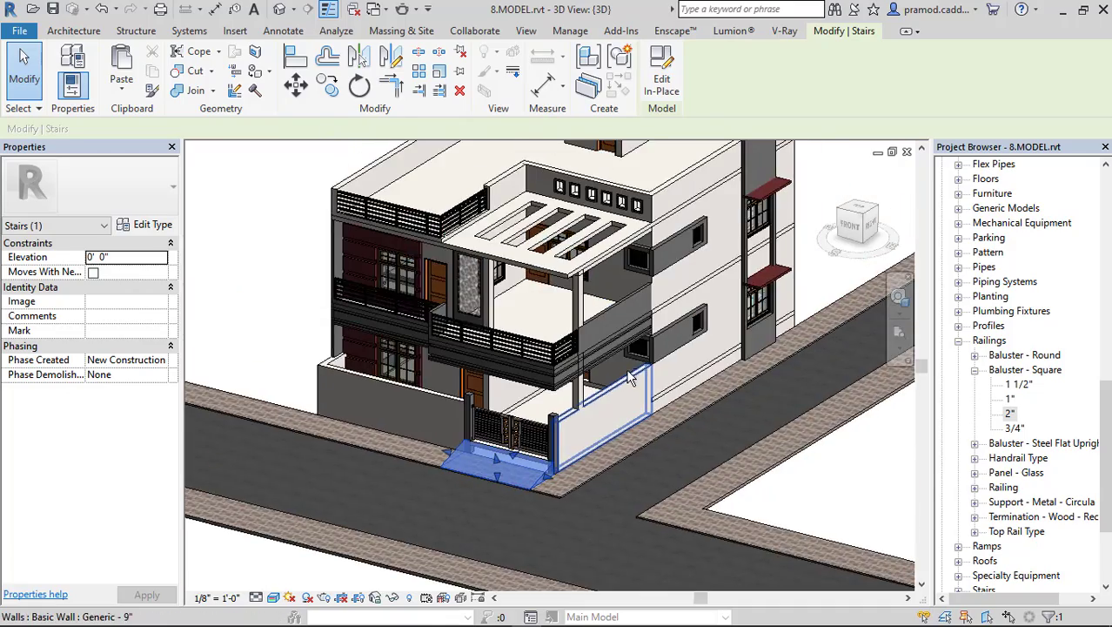
middle_click_drag(609, 410, 627, 394, "shift")
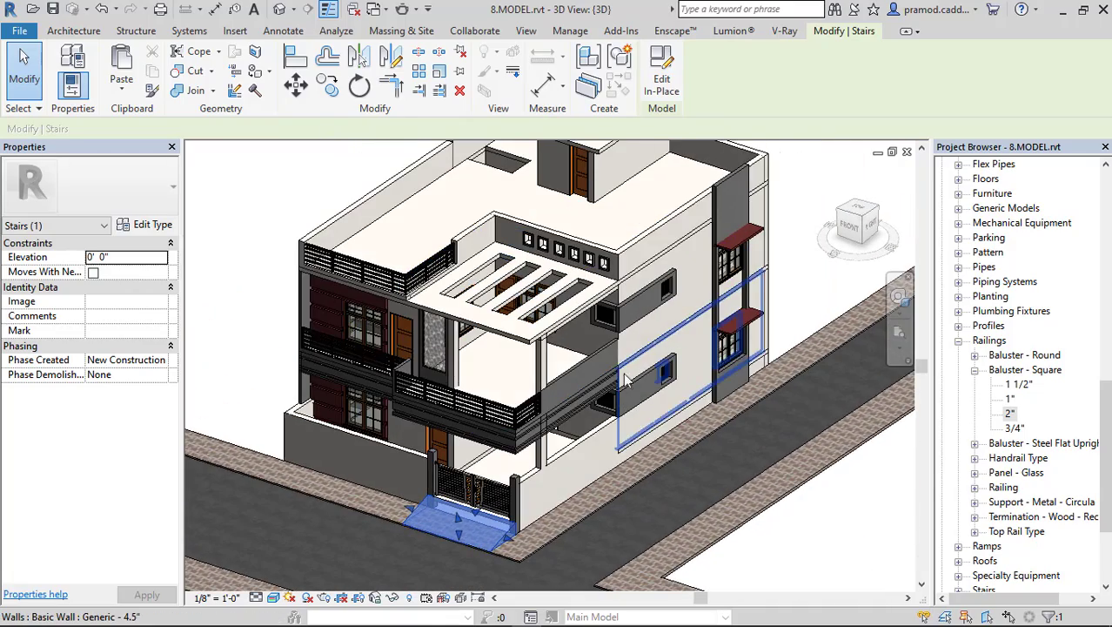
Create a new project material and name it 1.floor tile
left_click(557, 30)
left_click(75, 57)
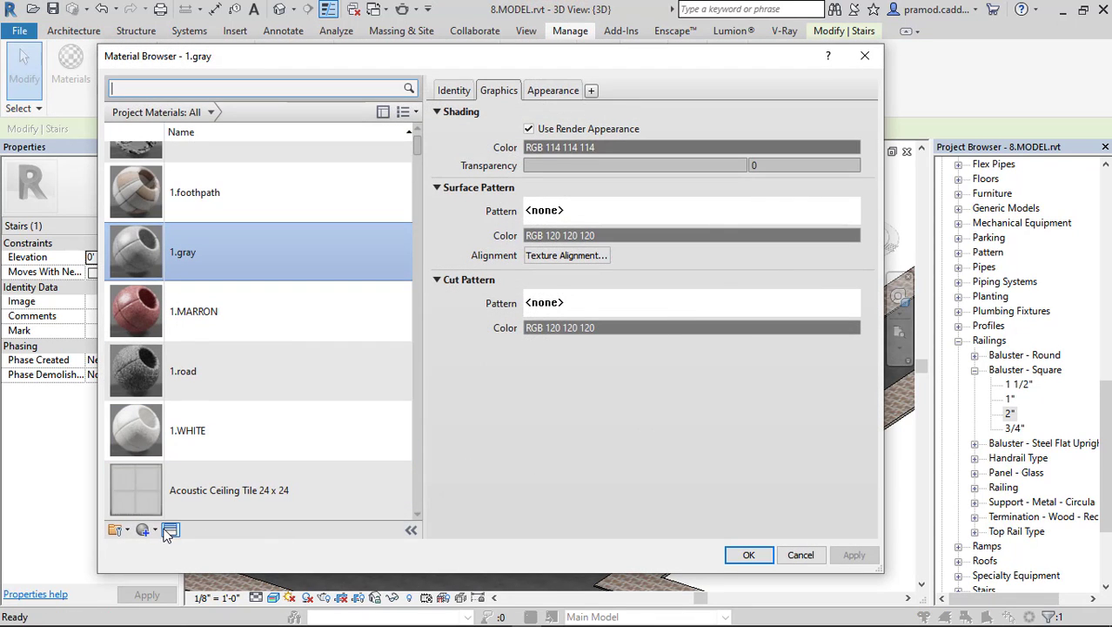
left_click(126, 529)
left_click(175, 562)
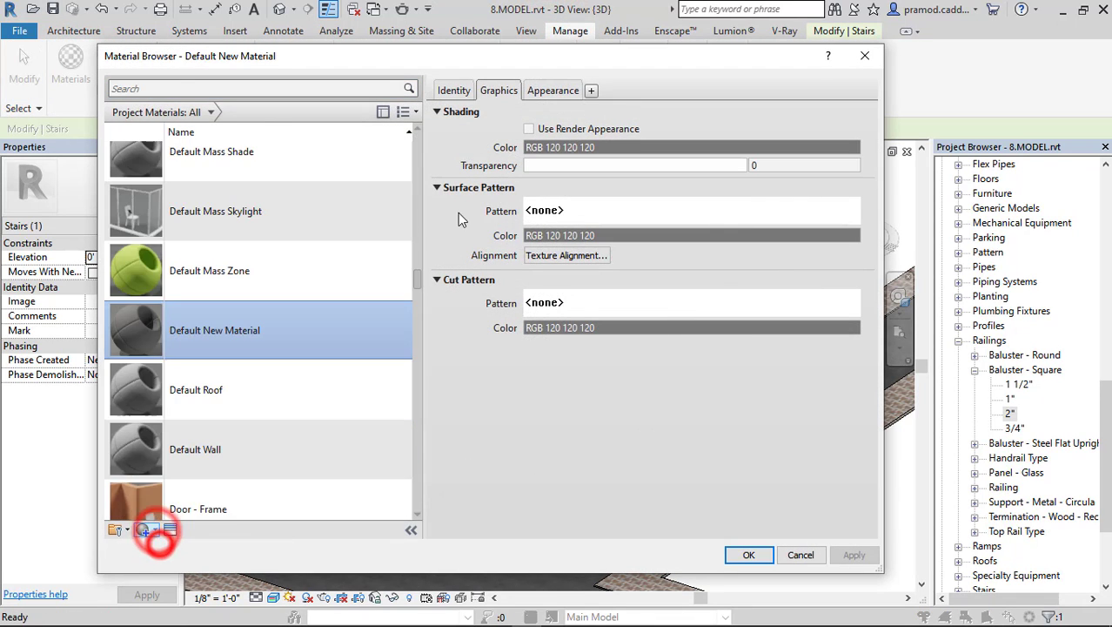
left_click(454, 91)
double_click(651, 114)
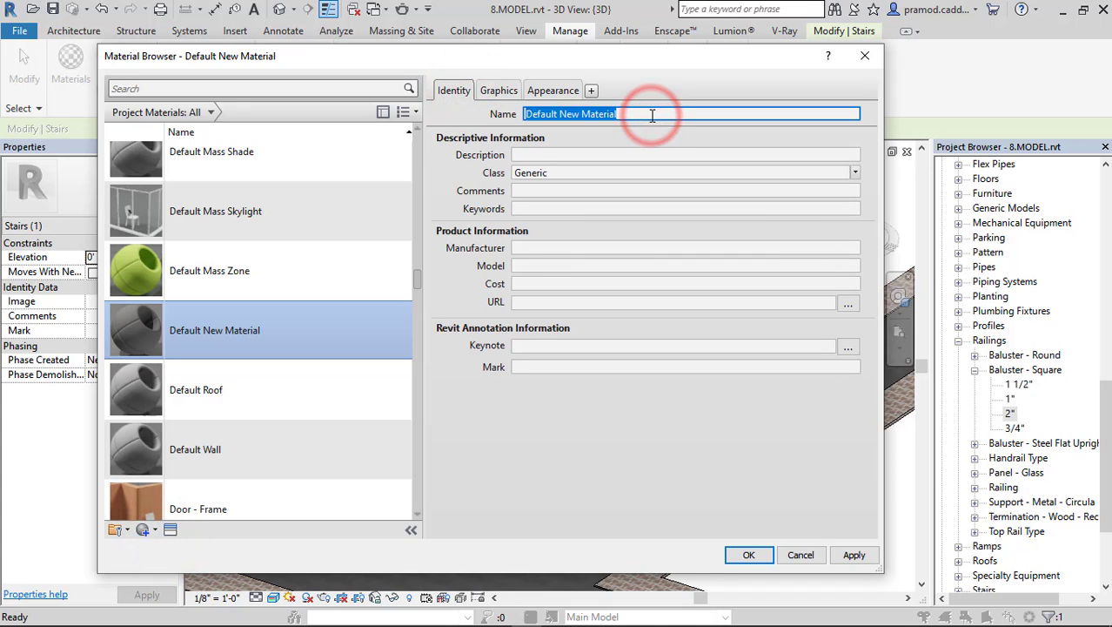
type("1.floor tile")
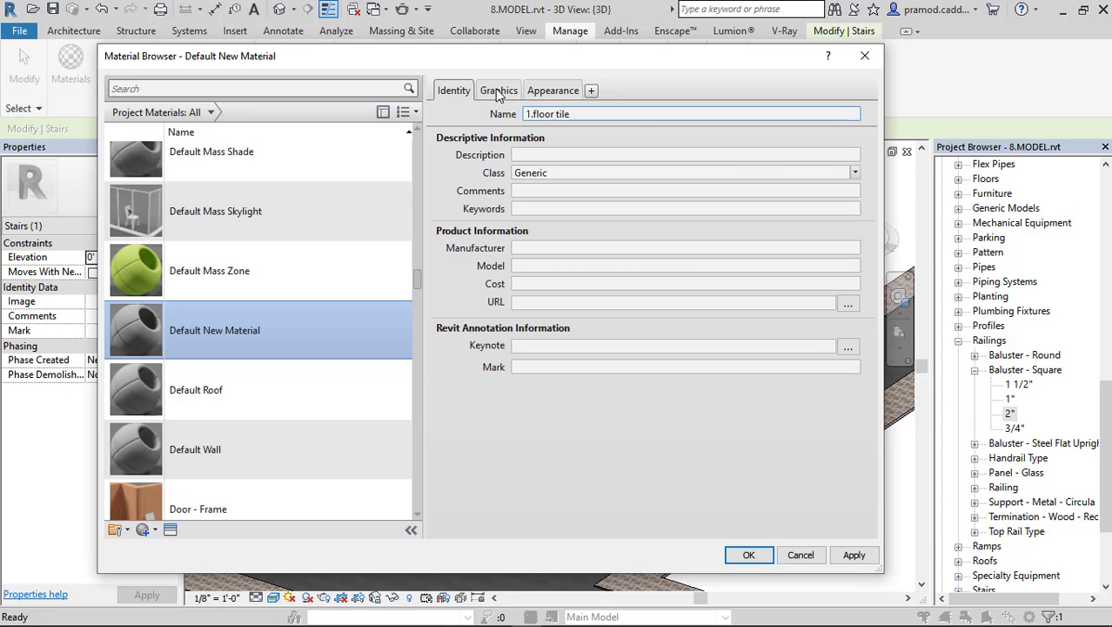
Set the floor tile material's class to Ceramic and use its render appearance for shading
left_click(851, 172)
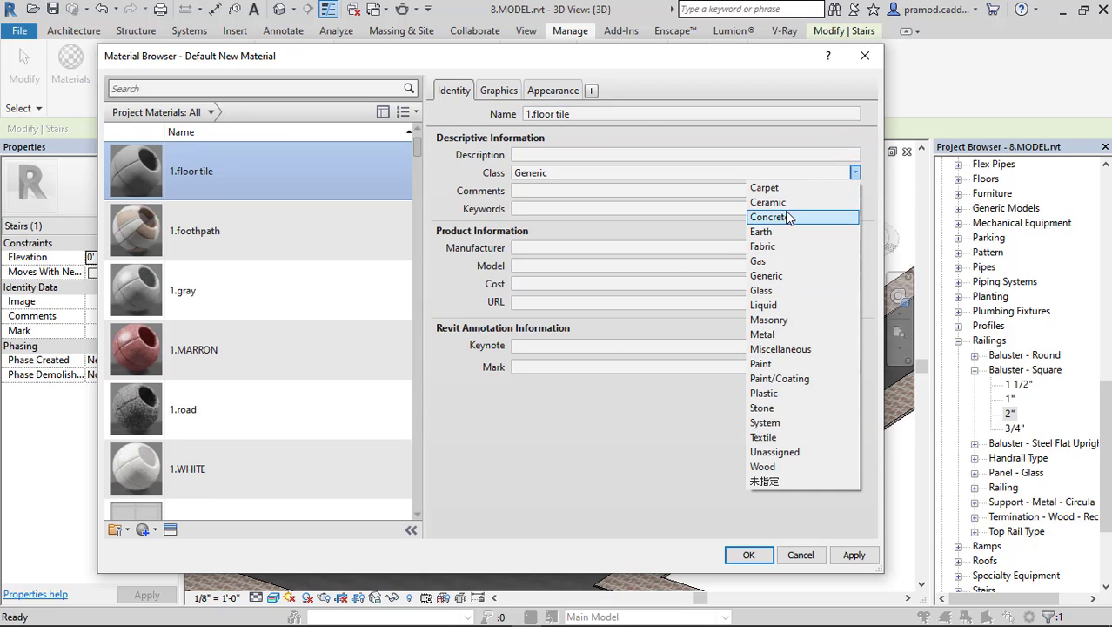
left_click(786, 207)
left_click(493, 92)
left_click(539, 125)
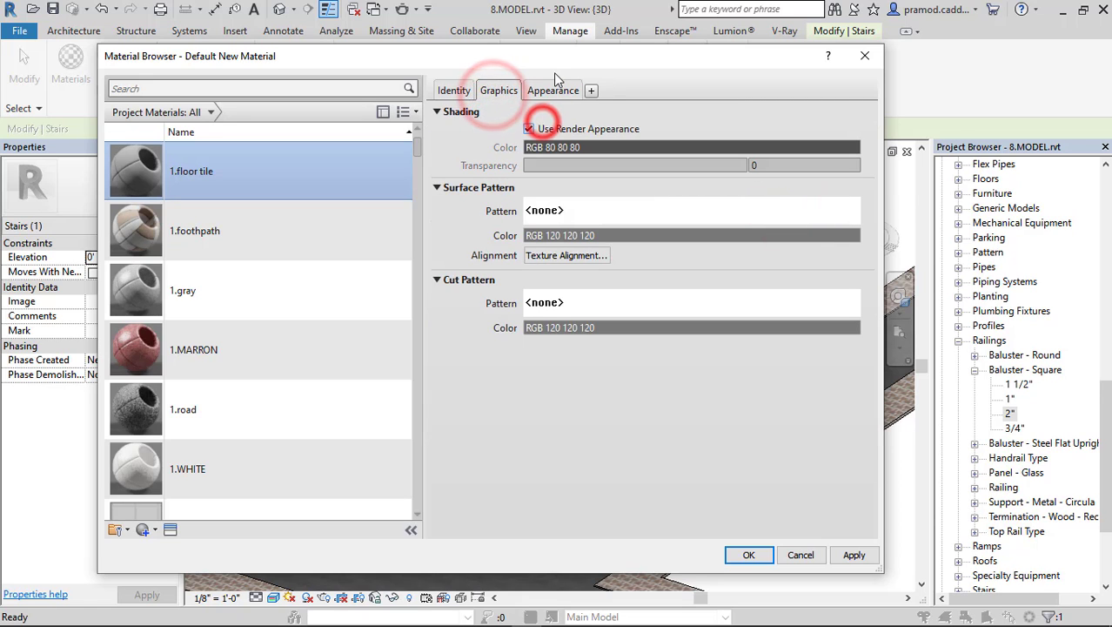
Load Marble_Tile_38.jpg from the 011 Tiles maps folder as the floor tile material's appearance image
left_click(551, 91)
left_click(661, 288)
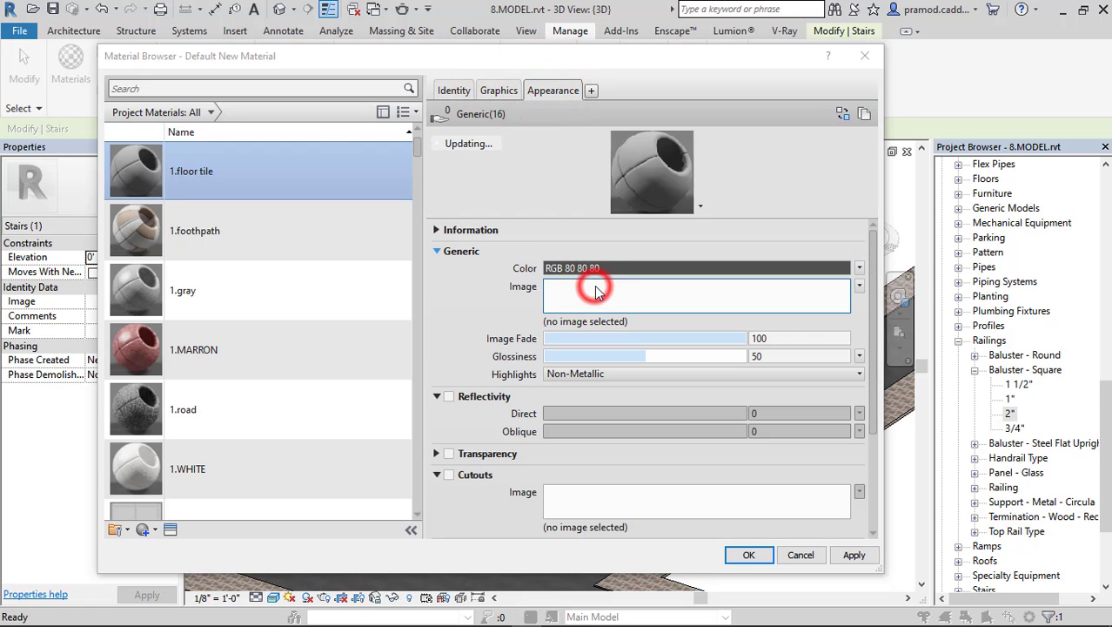
left_click(212, 117)
double_click(304, 122)
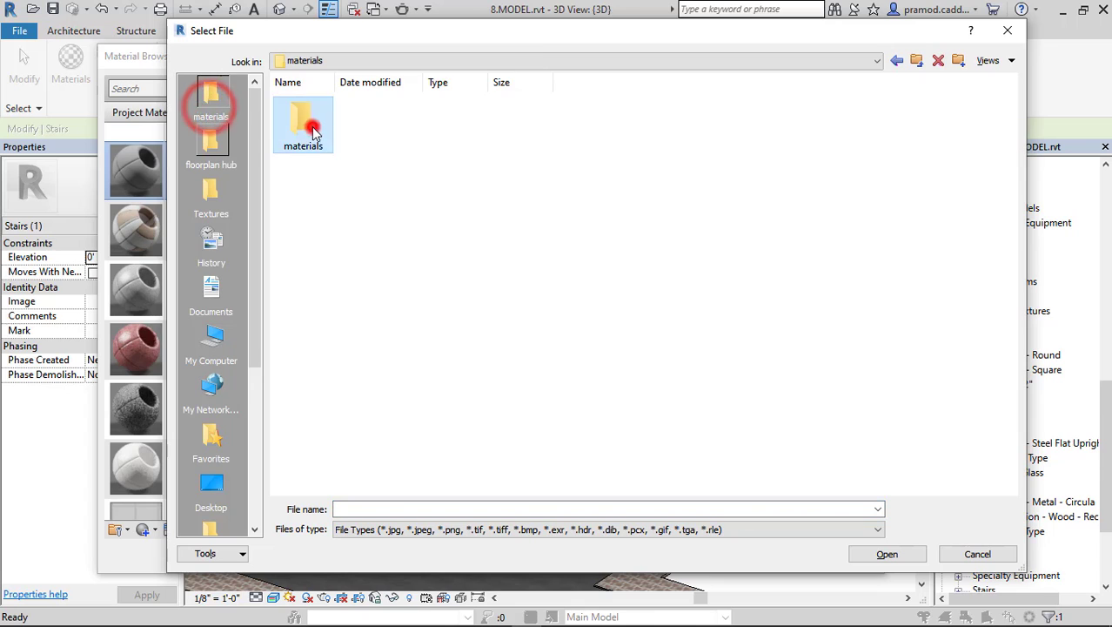
double_click(846, 111)
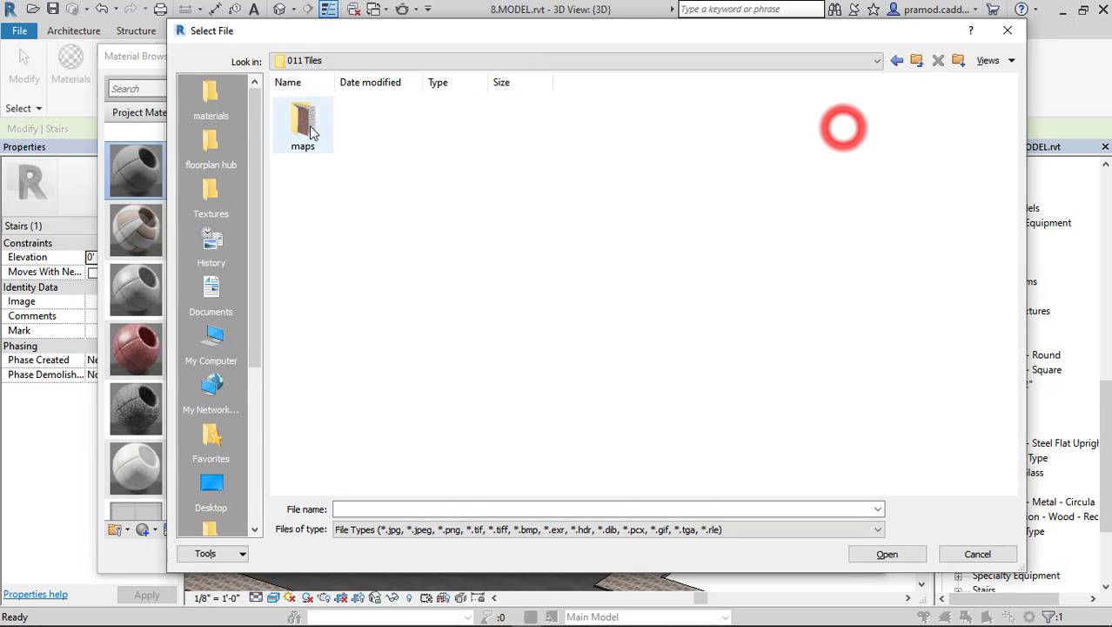
double_click(305, 122)
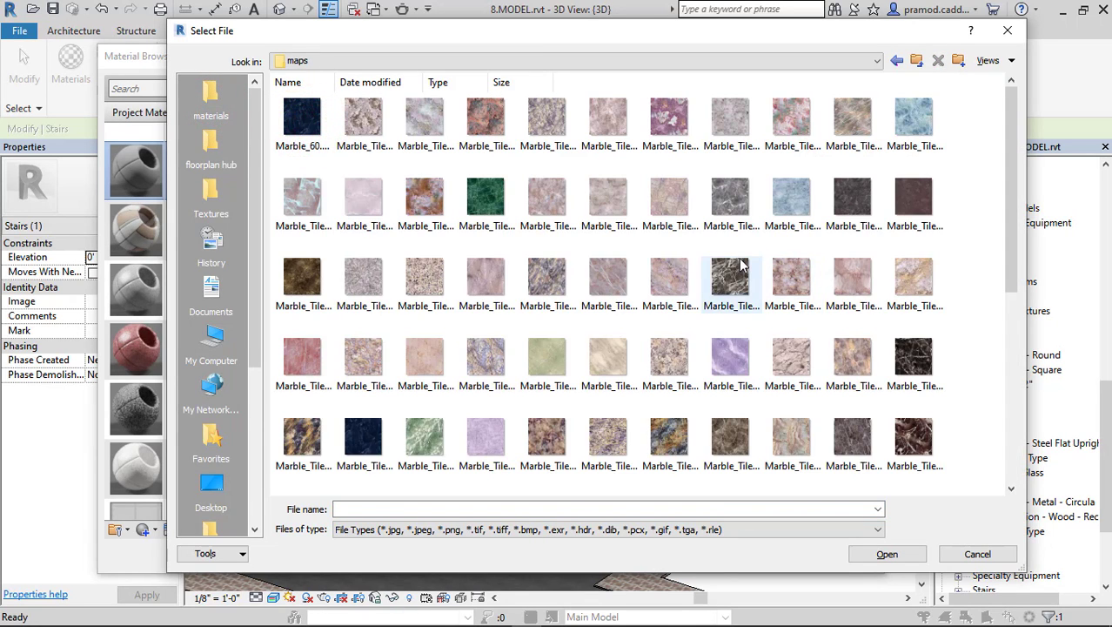
scroll(738, 258, "up", 2, "ctrl")
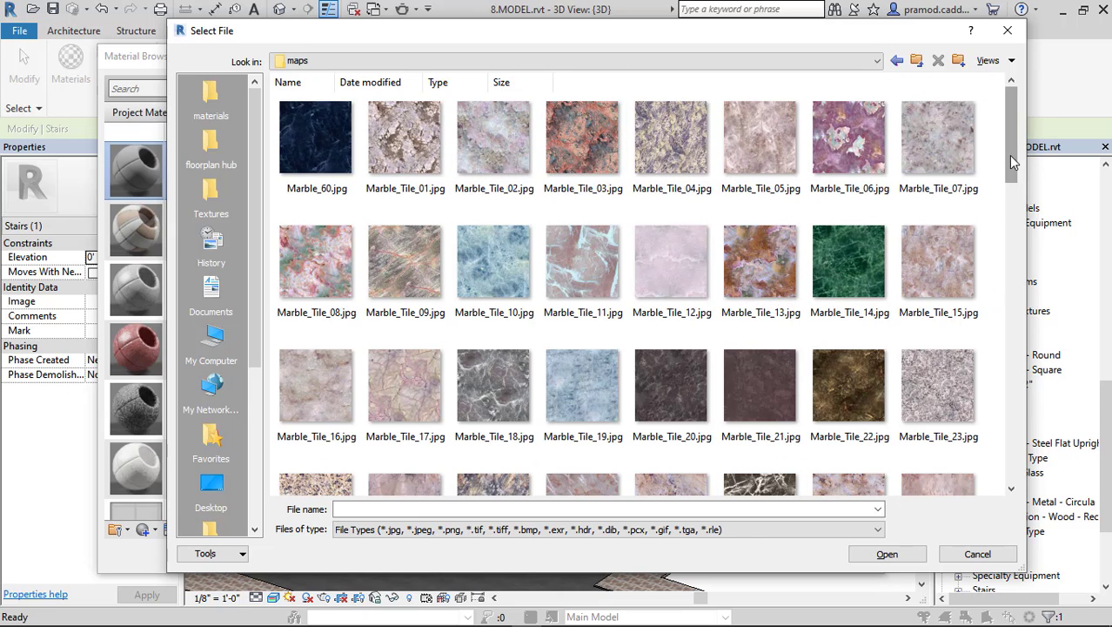
scroll(817, 229, "up", 1, "ctrl")
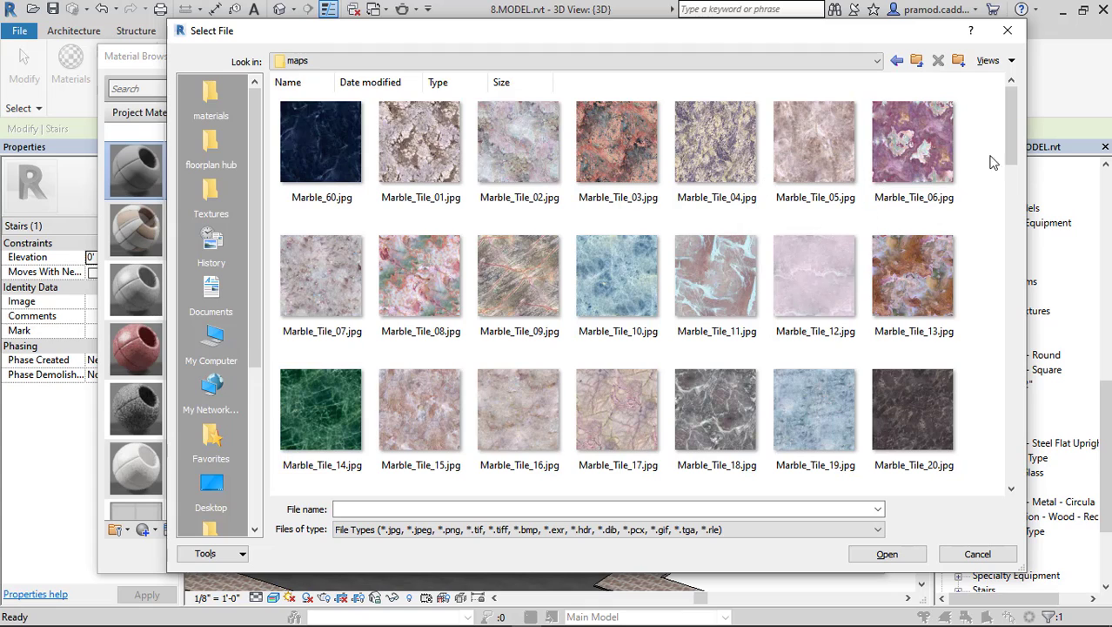
left_click_drag(1005, 131, 1012, 218)
left_click(326, 358)
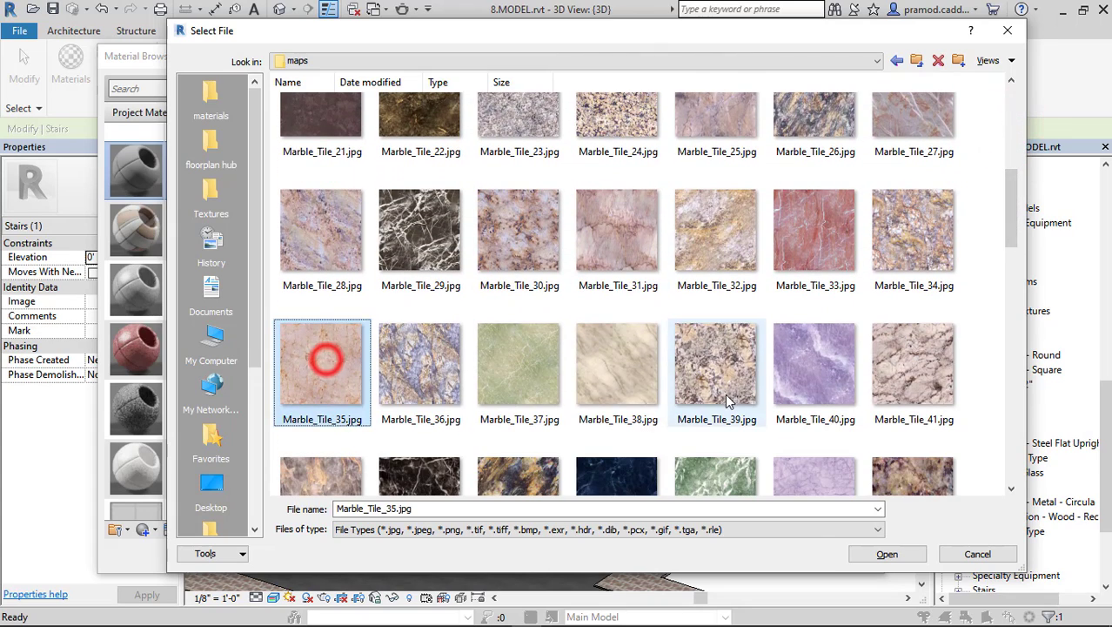
left_click(622, 385)
left_click(888, 554)
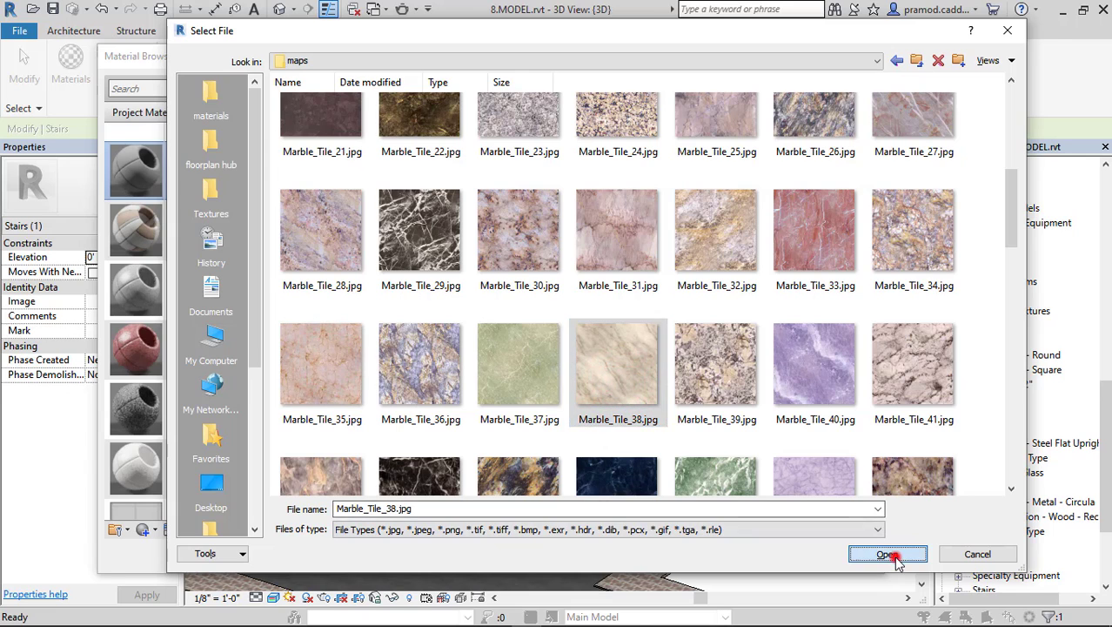
Enable reflectivity for the floor tile material and set its direct value to 20
left_click(448, 397)
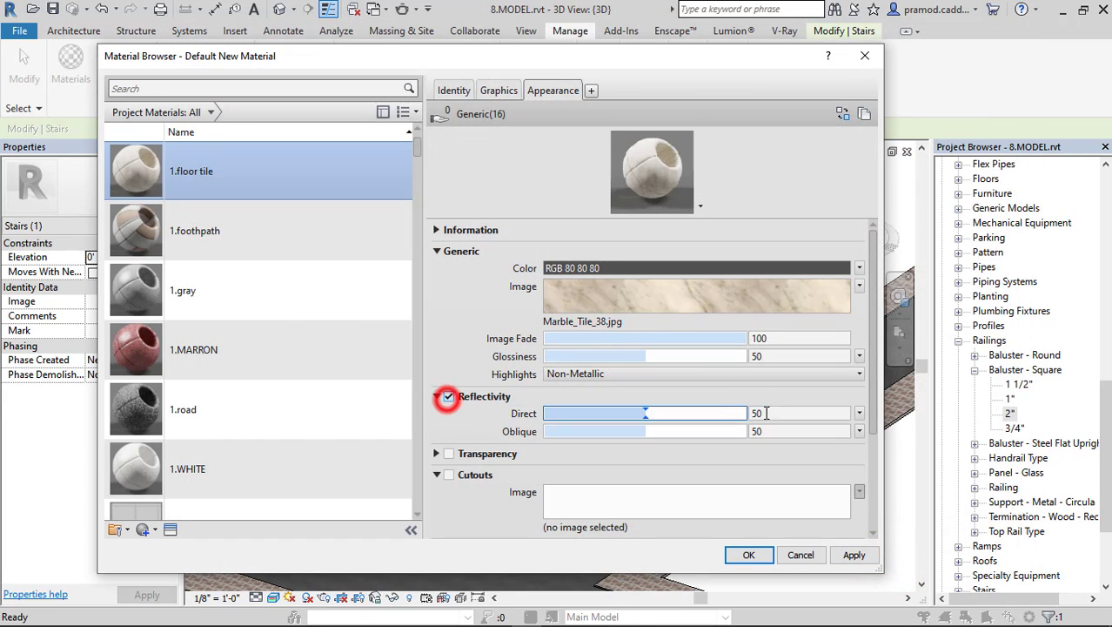
left_click(775, 412)
type("2")
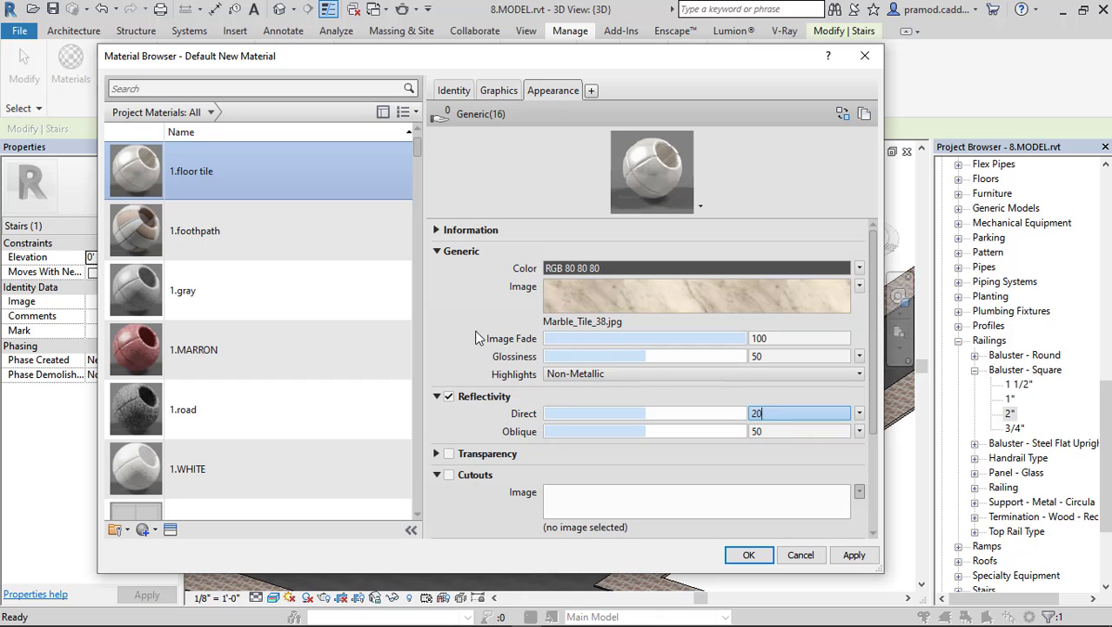
type("0")
left_click(461, 318)
Enable bump for the floor tile material and load Tile_02_B.jpg as its bump image
scroll(461, 461, "down", 3)
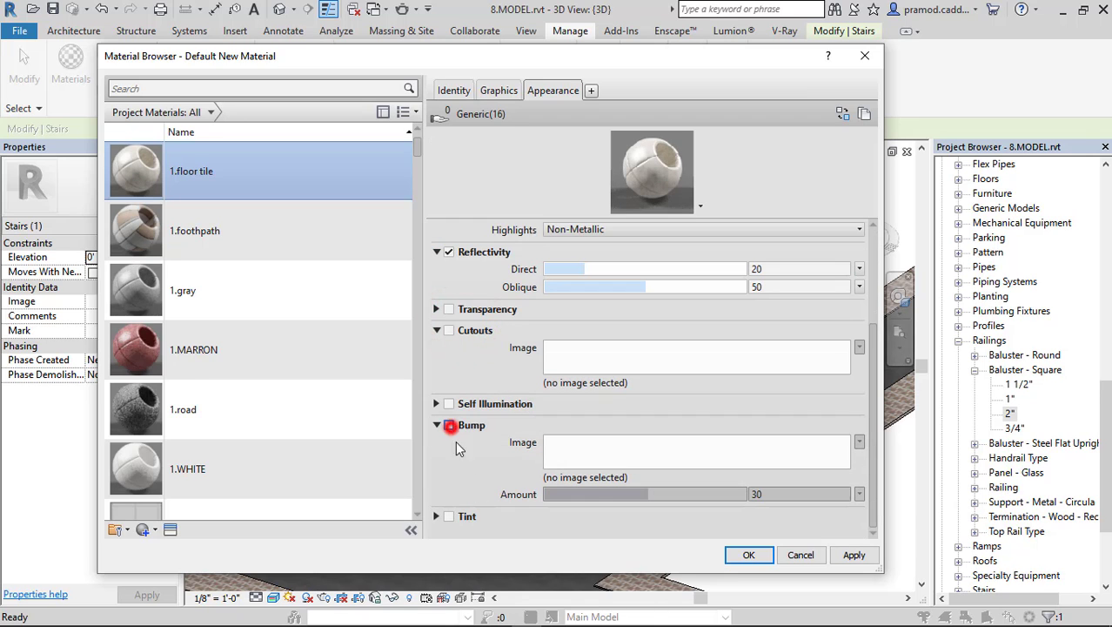
left_click(450, 426)
scroll(849, 189, "down", 5)
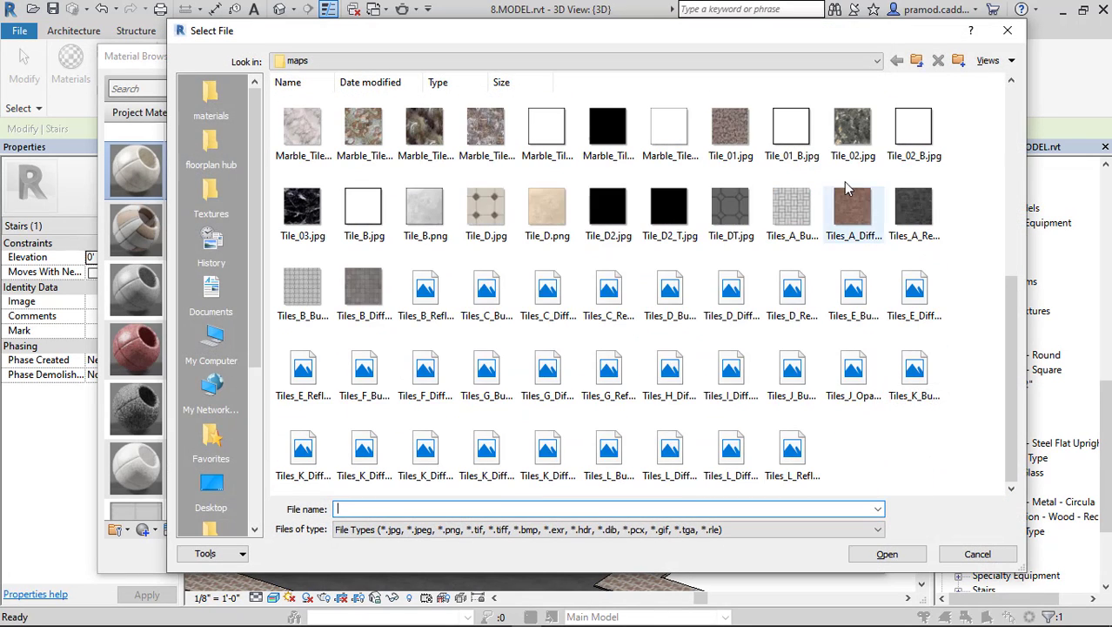
left_click(911, 135)
left_click(885, 552)
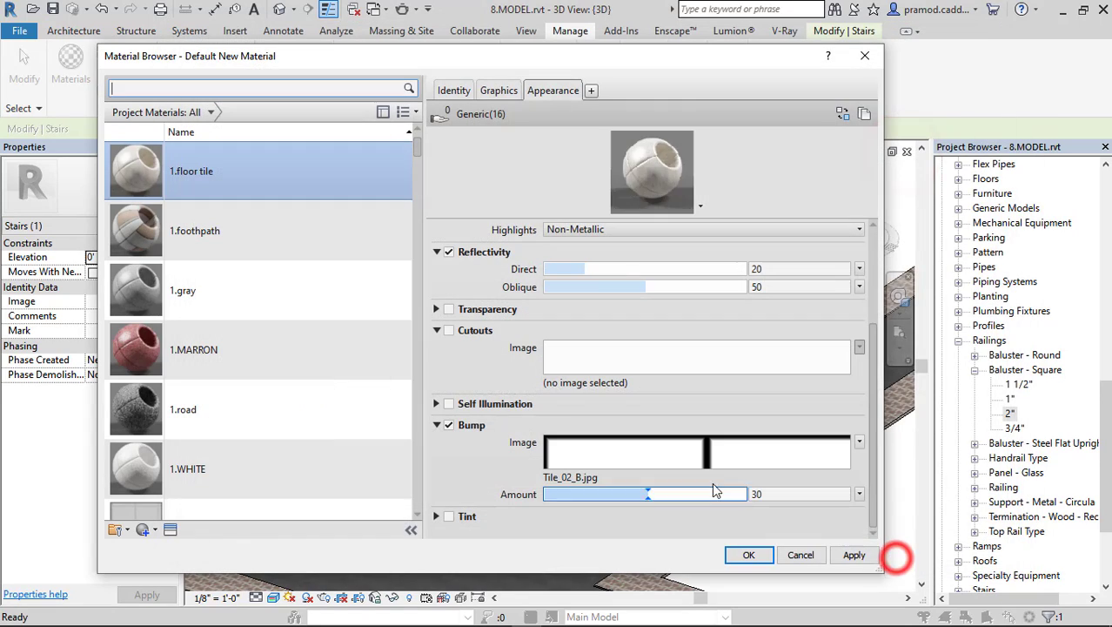
Set the bump image's sample size to 2'-0" by 2'-0"
left_click(580, 453)
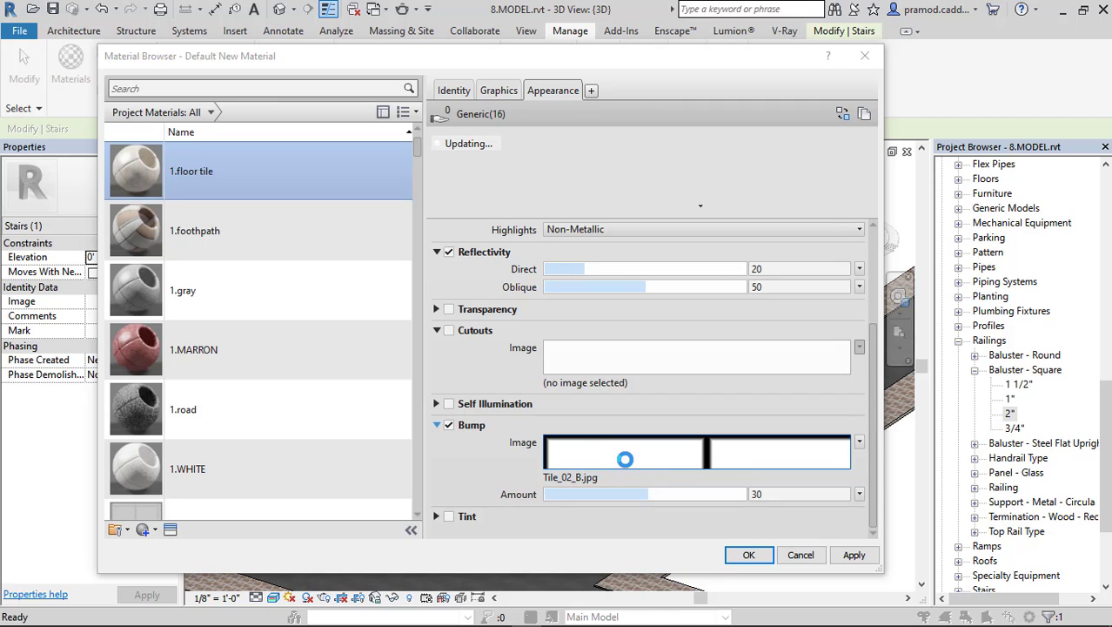
scroll(681, 414, "down", 2)
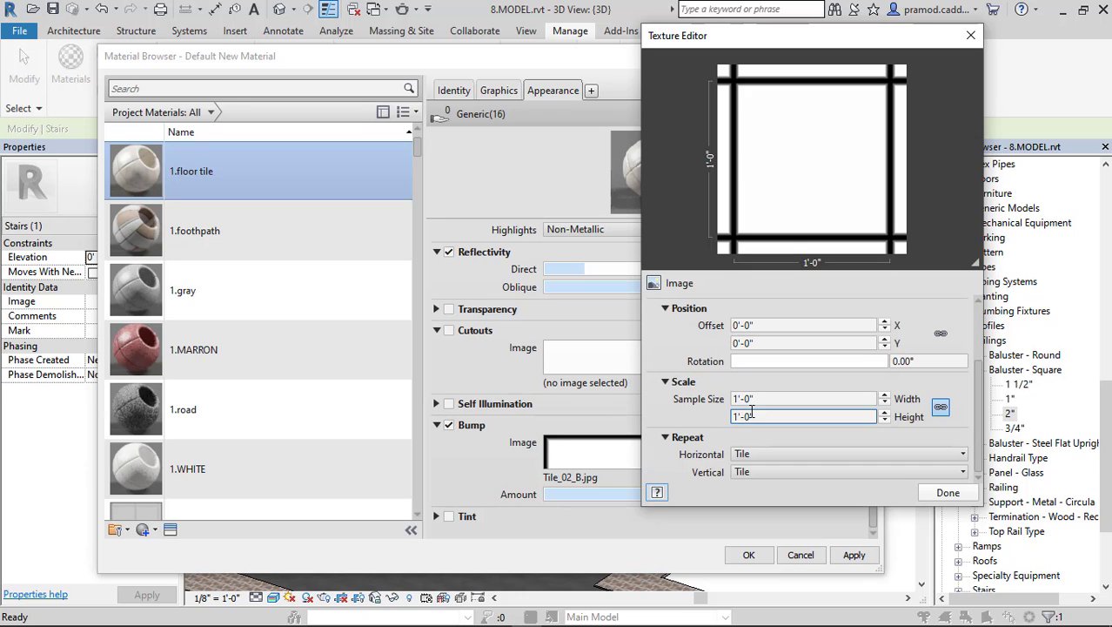
left_click(757, 416)
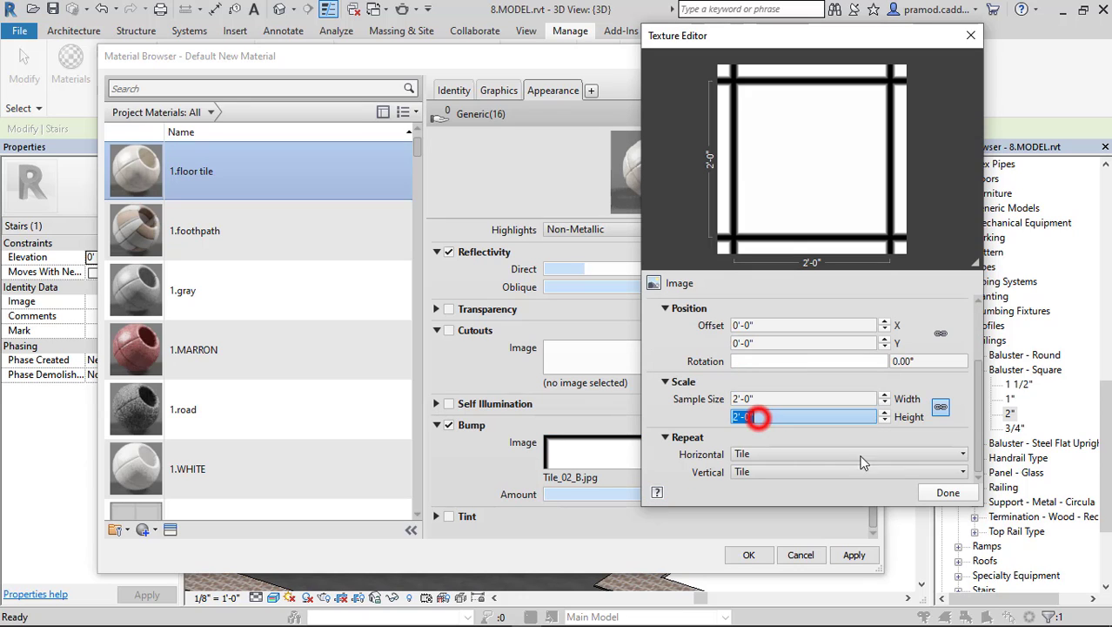
left_click(949, 492)
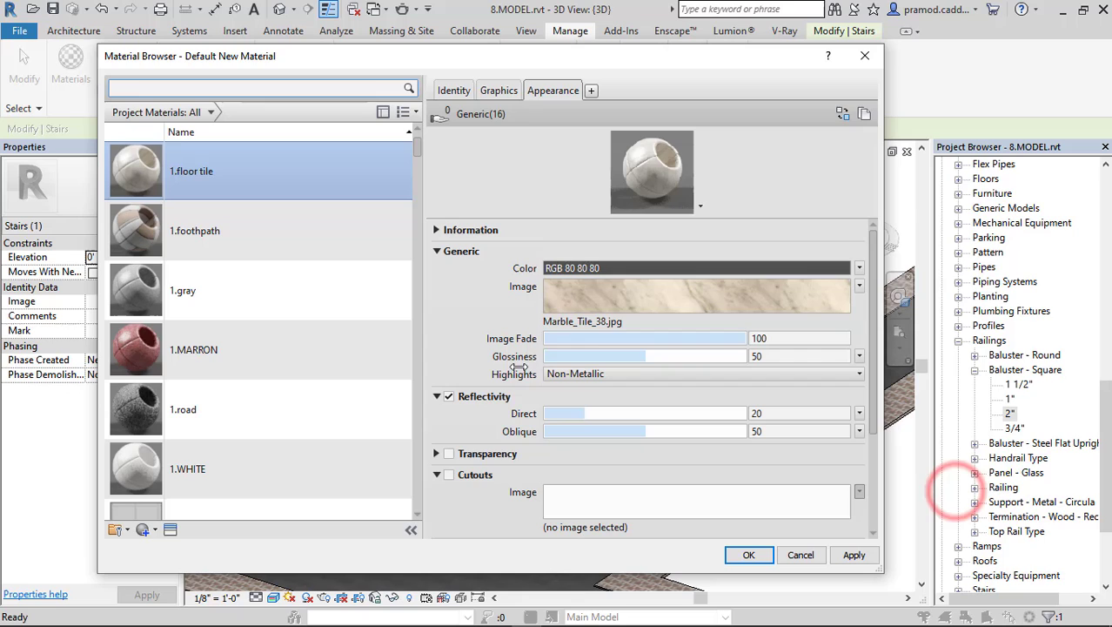
Set the marble appearance image's sample size to 2'-0" so it matches the bump image's scale
left_click(600, 300)
scroll(679, 437, "down", 2)
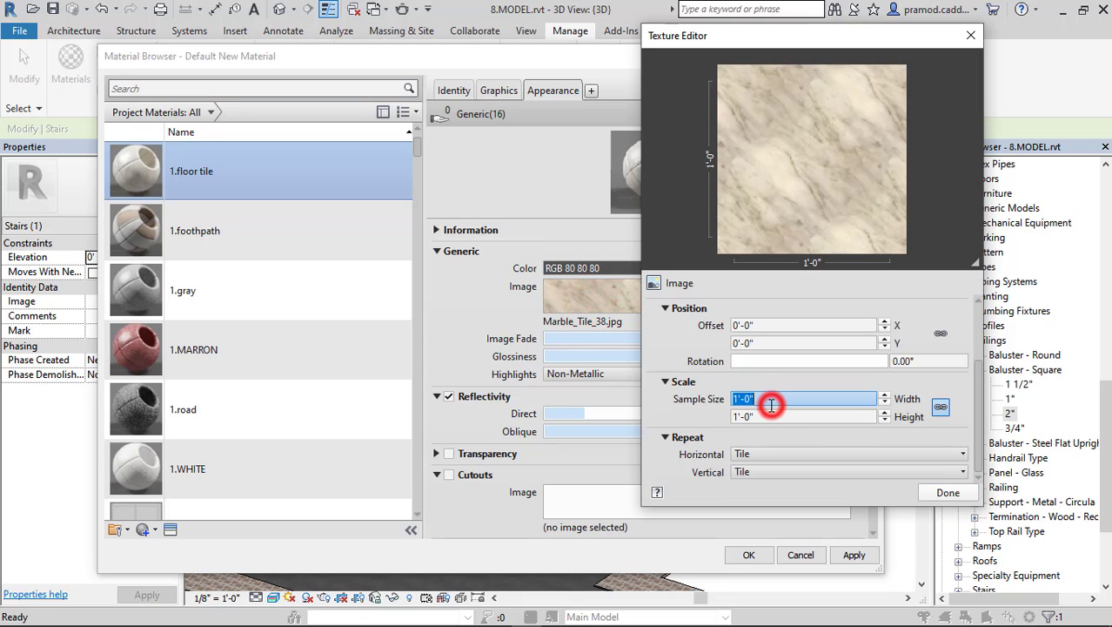
type("2")
left_click(757, 416)
left_click(949, 491)
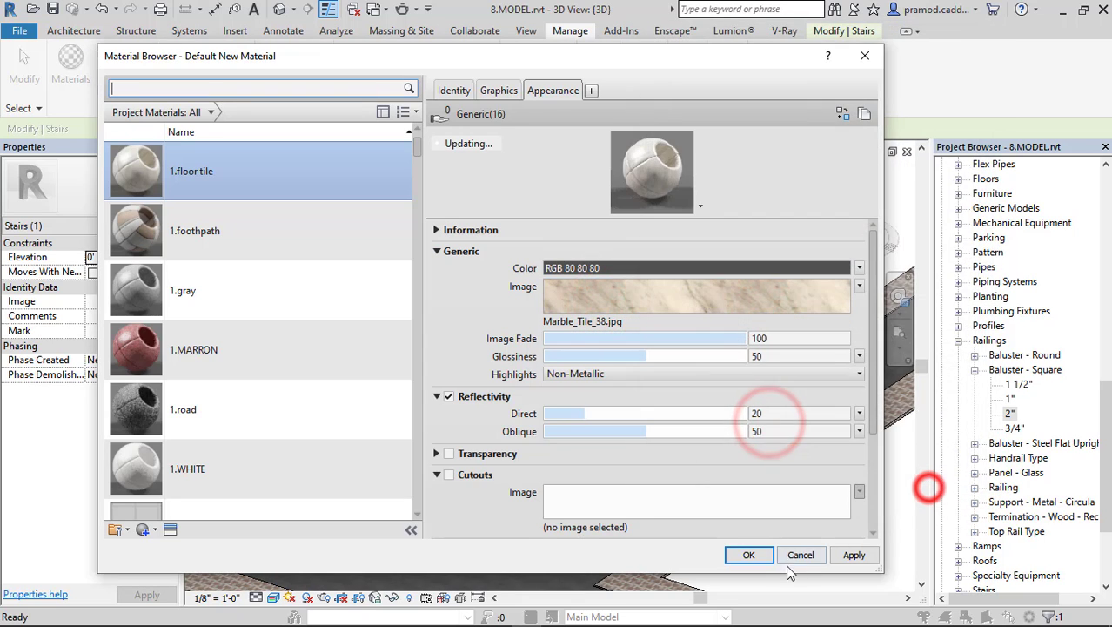
Create another material named 1.slope and use its render appearance for shading
left_click(156, 530)
left_click(166, 541)
left_click(452, 89)
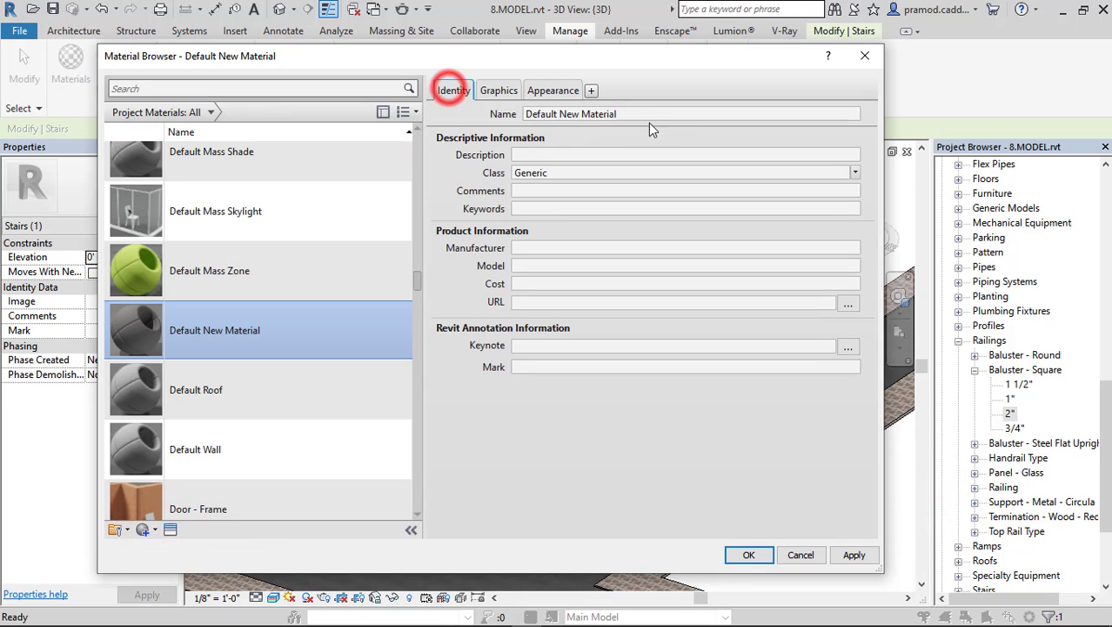
left_click(650, 115)
type("1.slope")
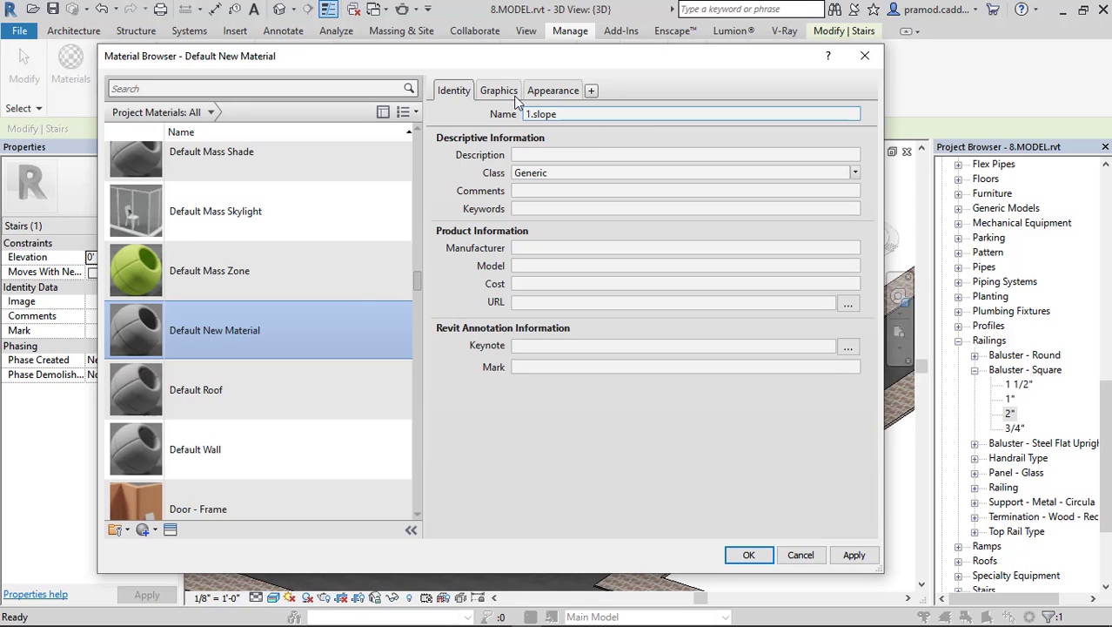
left_click(493, 90)
Open the image selection for the 1.slope appearance and look through the tile textures in the maps folder
left_click(550, 89)
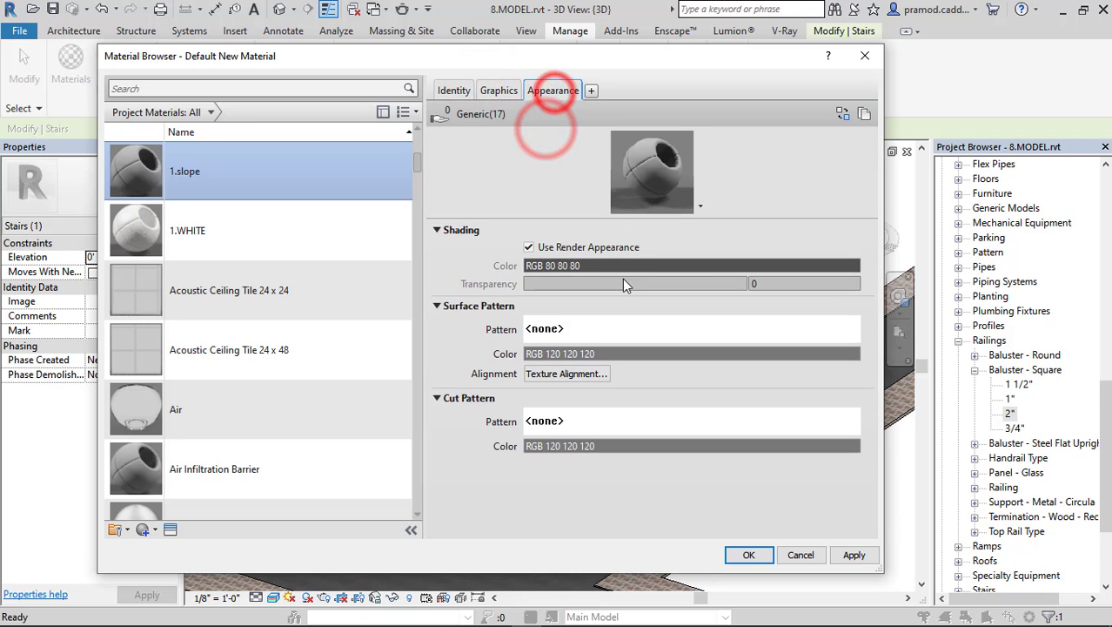
left_click(626, 290)
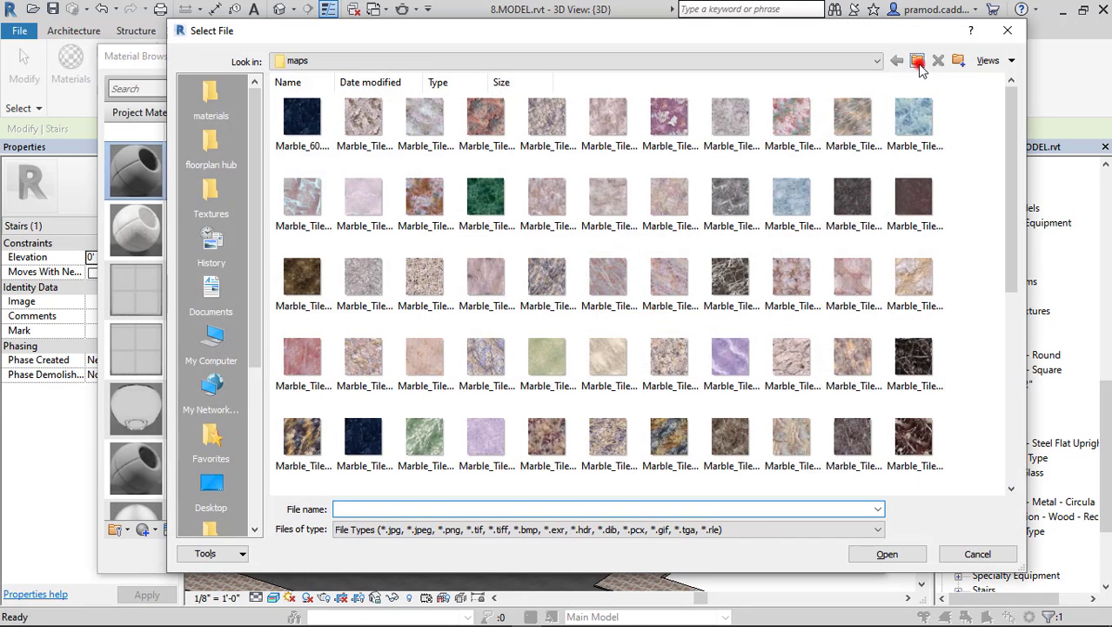
left_click(919, 63)
double_click(324, 120)
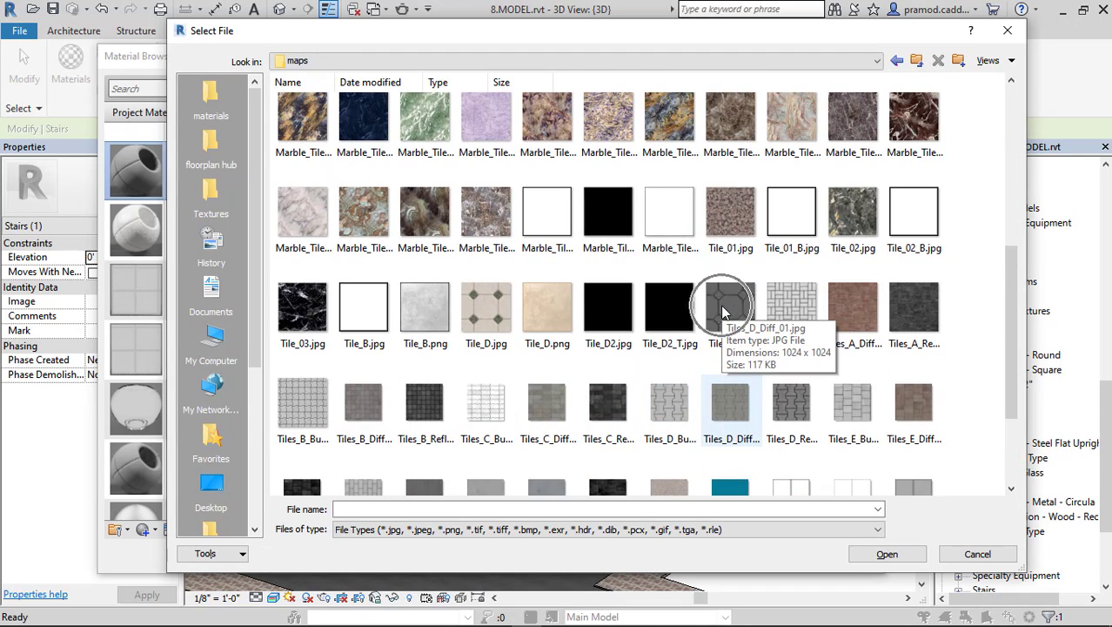
scroll(720, 305, "down", 1)
scroll(918, 316, "up", 1, "ctrl")
scroll(918, 315, "up", 1, "ctrl")
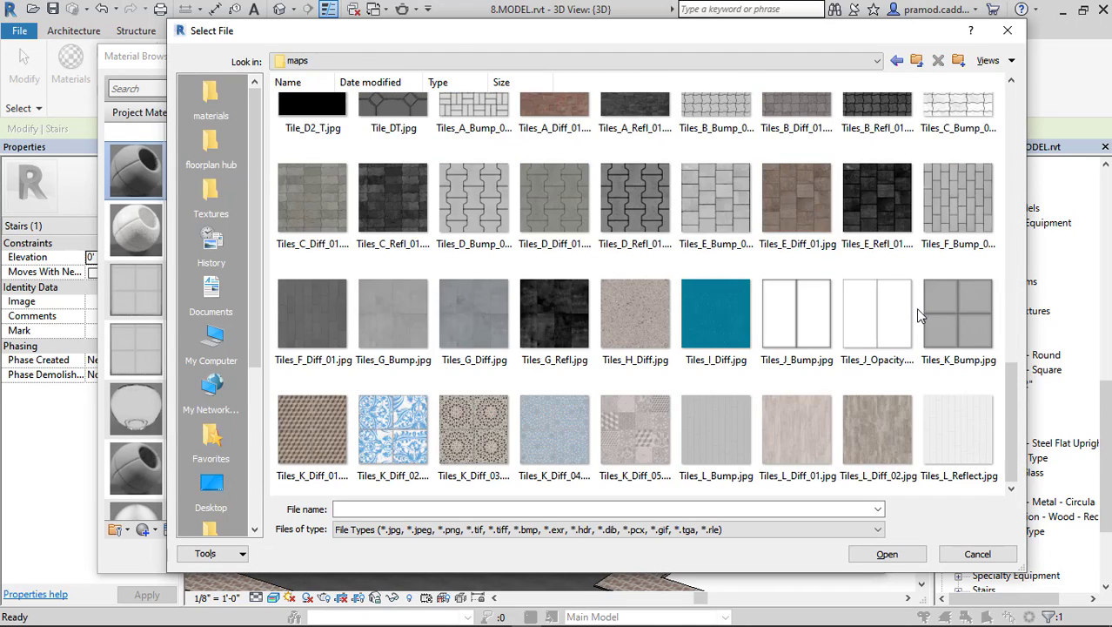
left_click(780, 209)
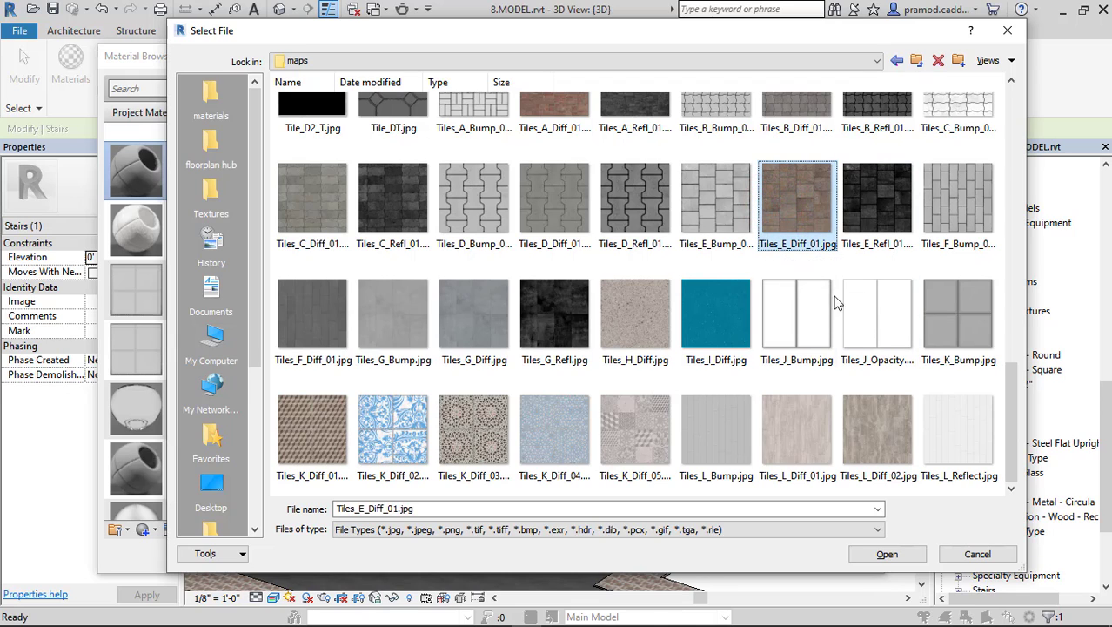
scroll(955, 291, "up", 2)
left_click(813, 160)
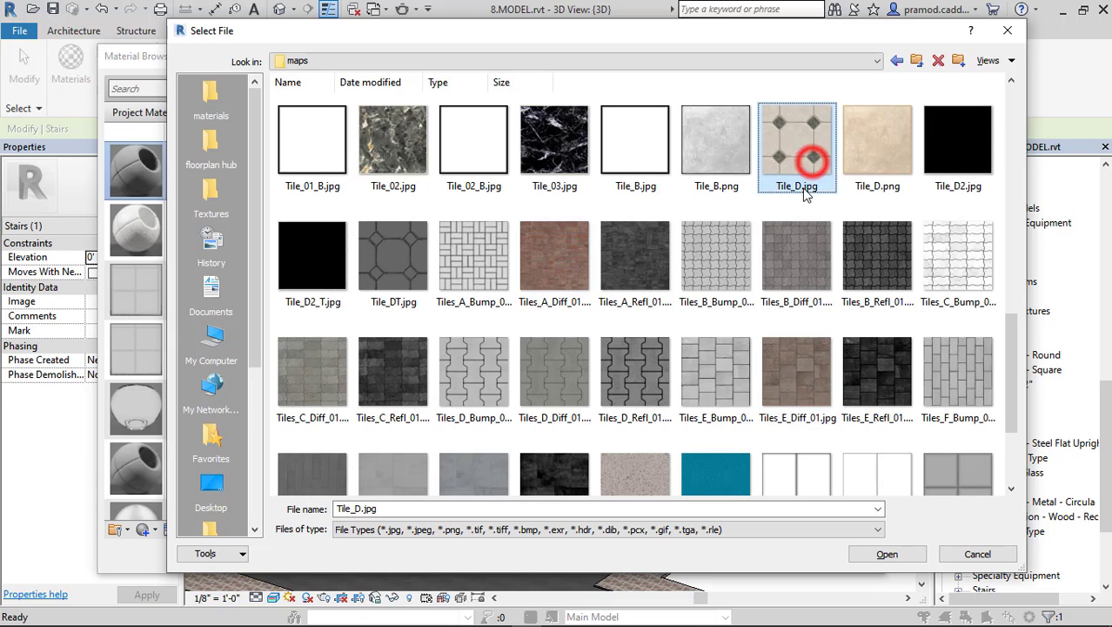
left_click(553, 254)
scroll(557, 254, "up", 1, "ctrl")
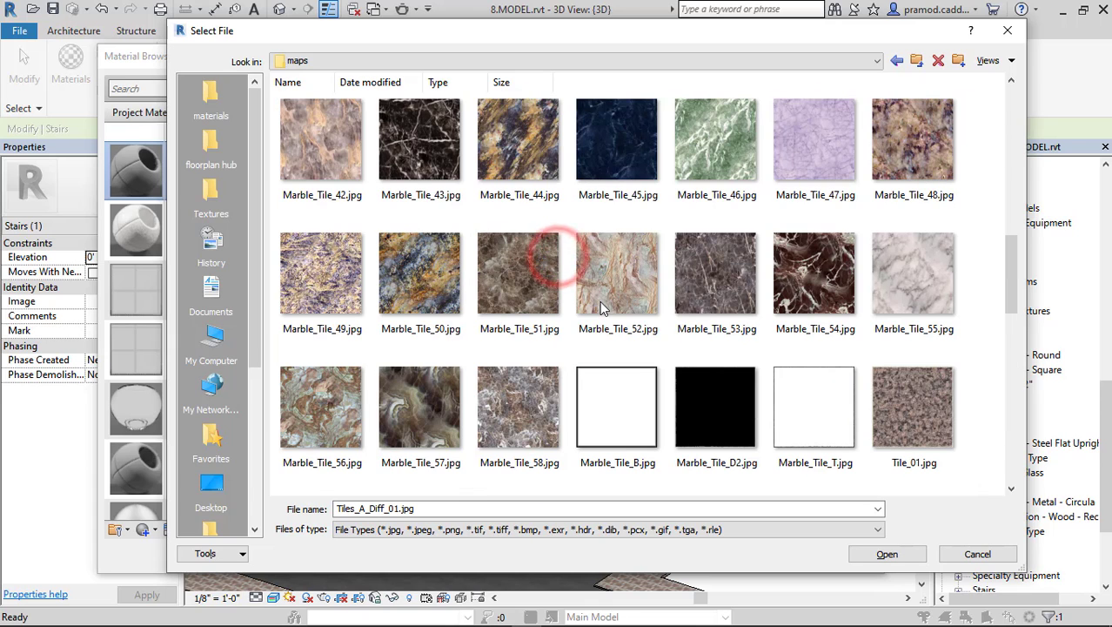
Load clad.brown.jpg from the floor folder in Textures as the appearance image of 1.slope
left_click(914, 63)
left_click(209, 192)
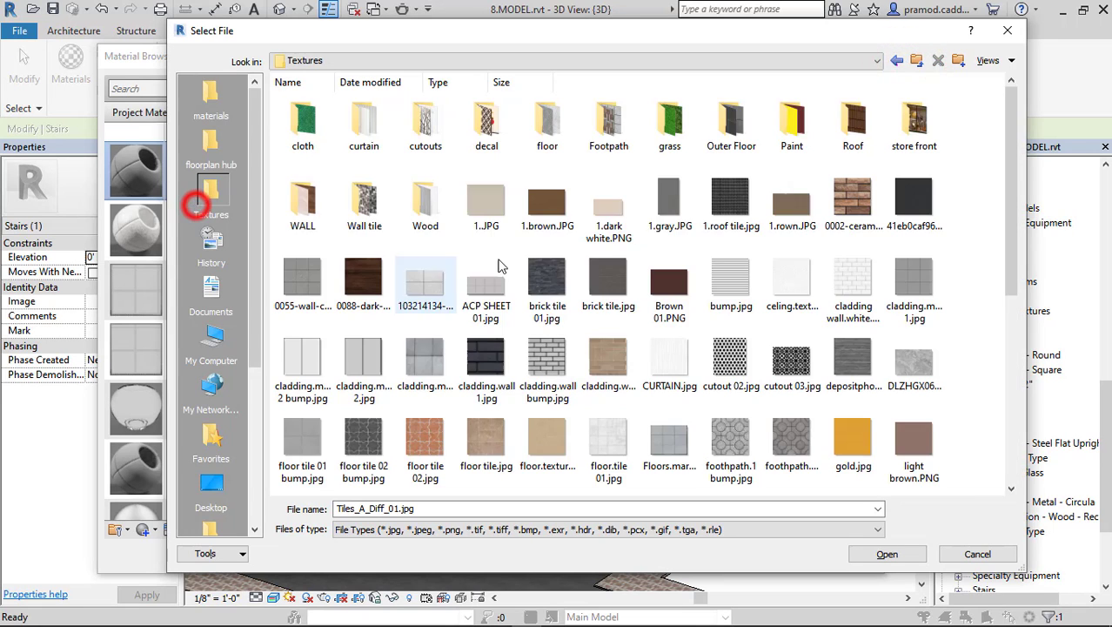
double_click(609, 127)
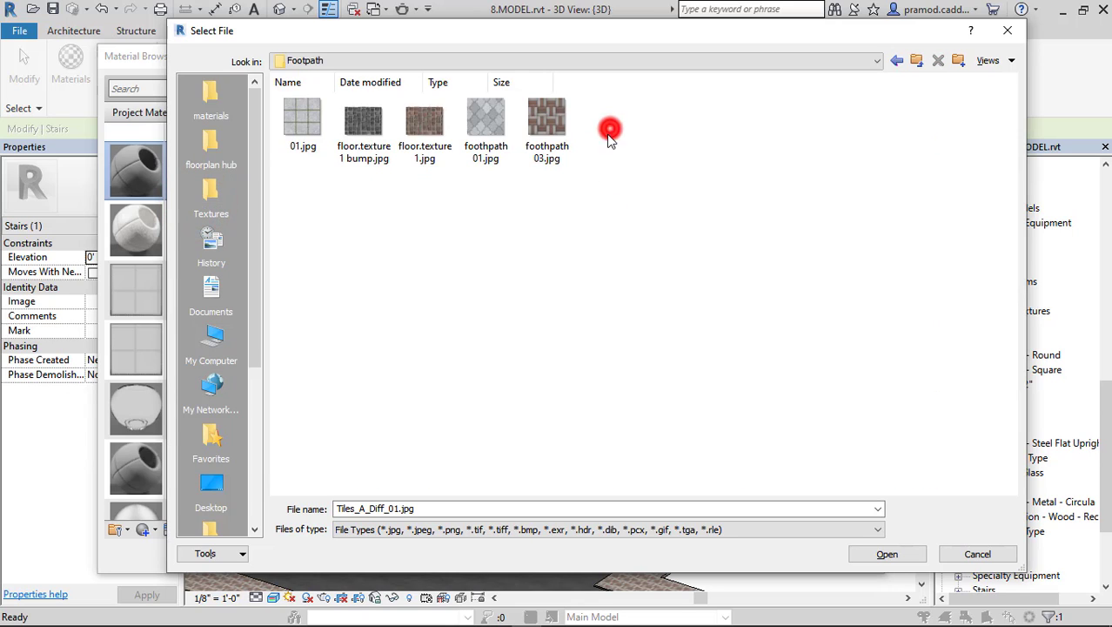
scroll(517, 218, "up", 4, "ctrl")
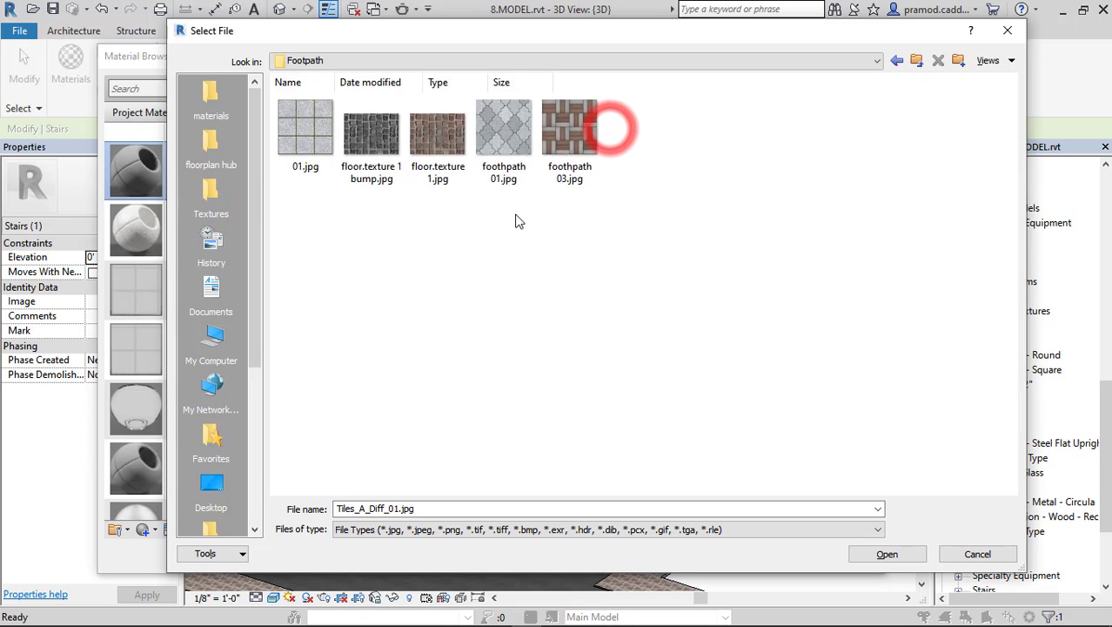
left_click(915, 67)
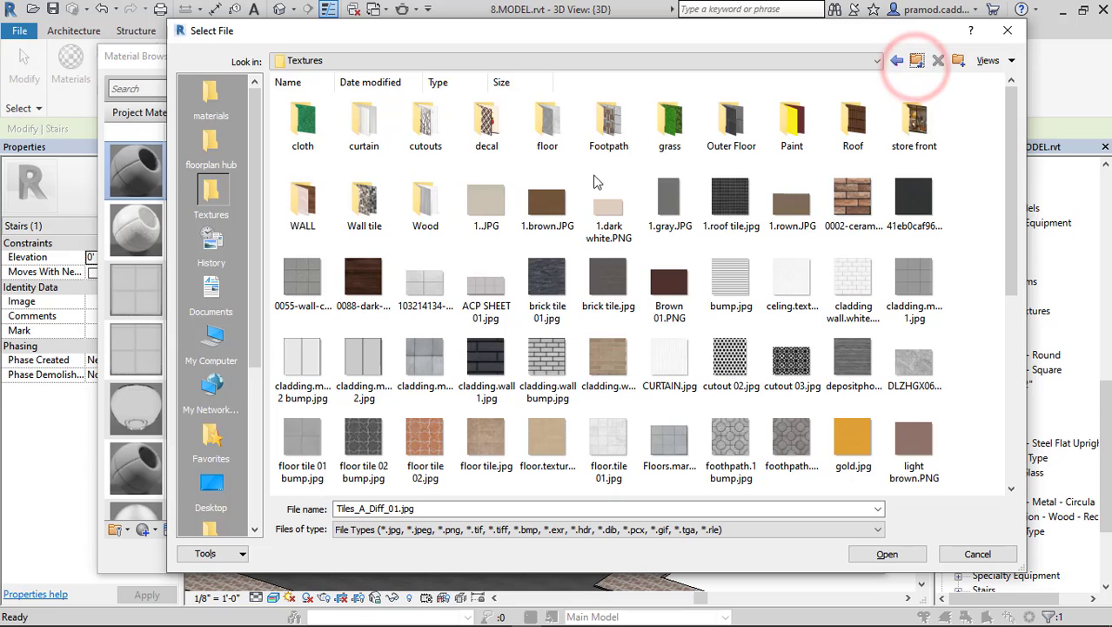
double_click(547, 120)
left_click(577, 148)
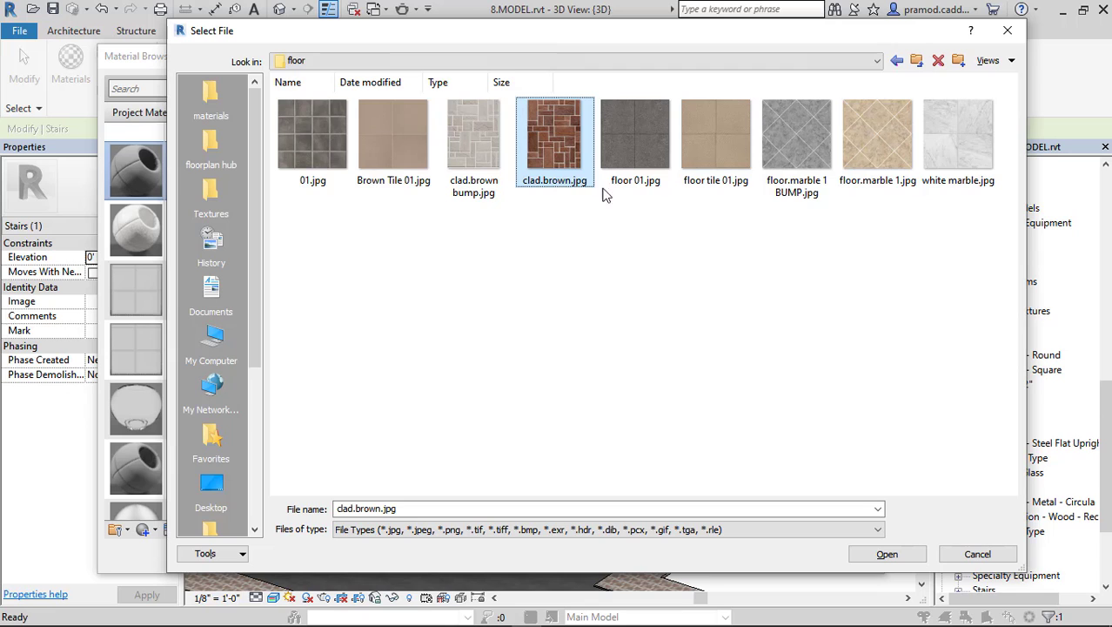
left_click(886, 557)
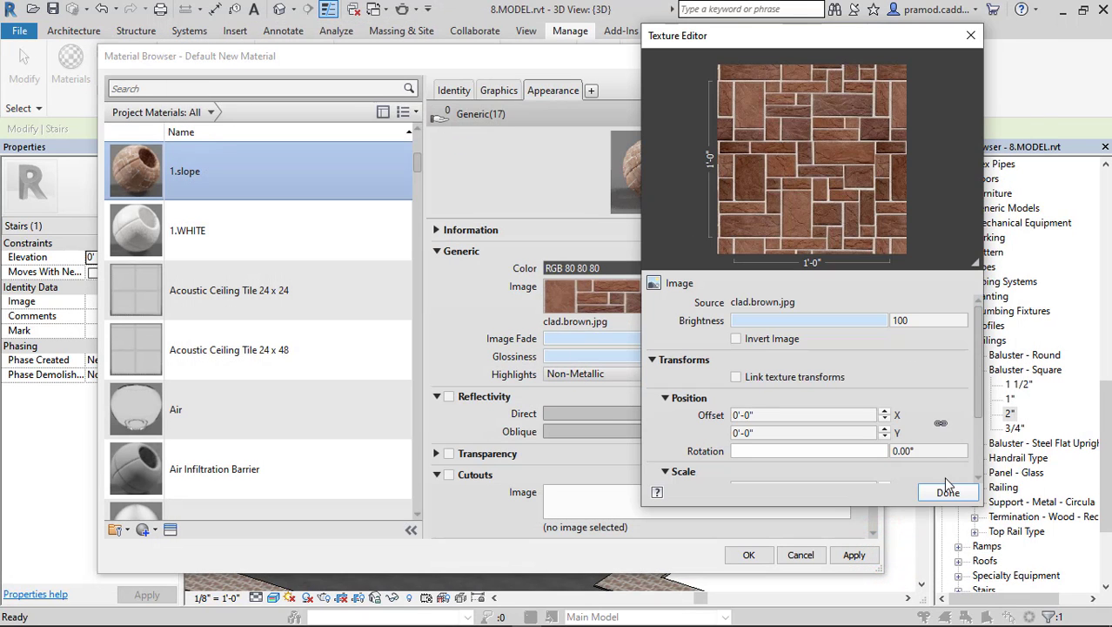
Set the clad.brown.jpg sample size to 2'-0" wide by 2'-6" high and accept the 1.slope material
scroll(694, 435, "down", 2)
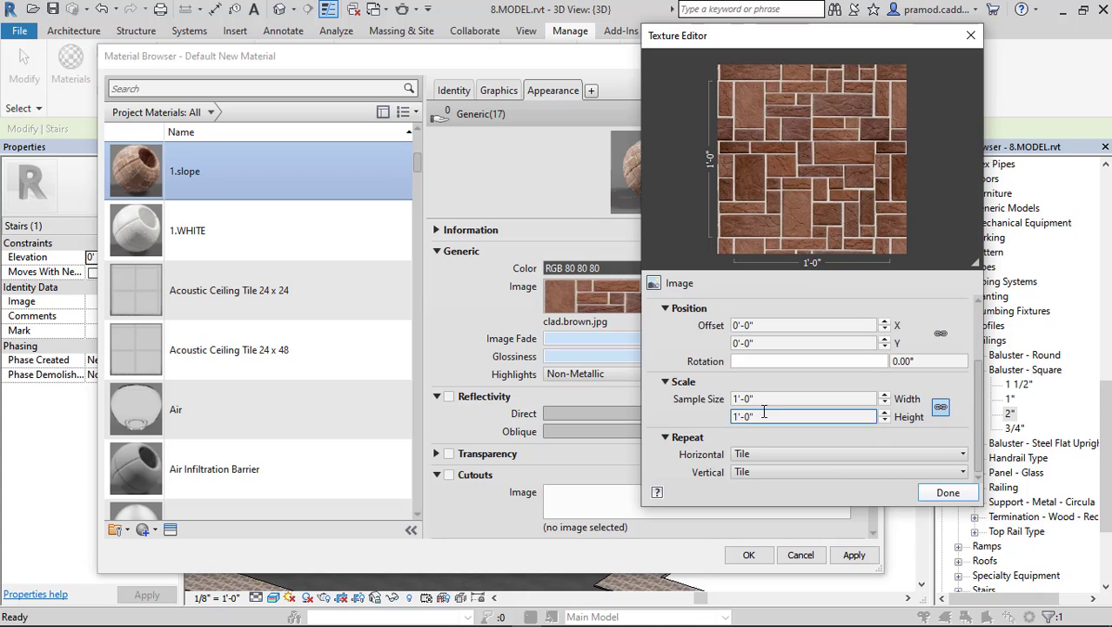
double_click(809, 398)
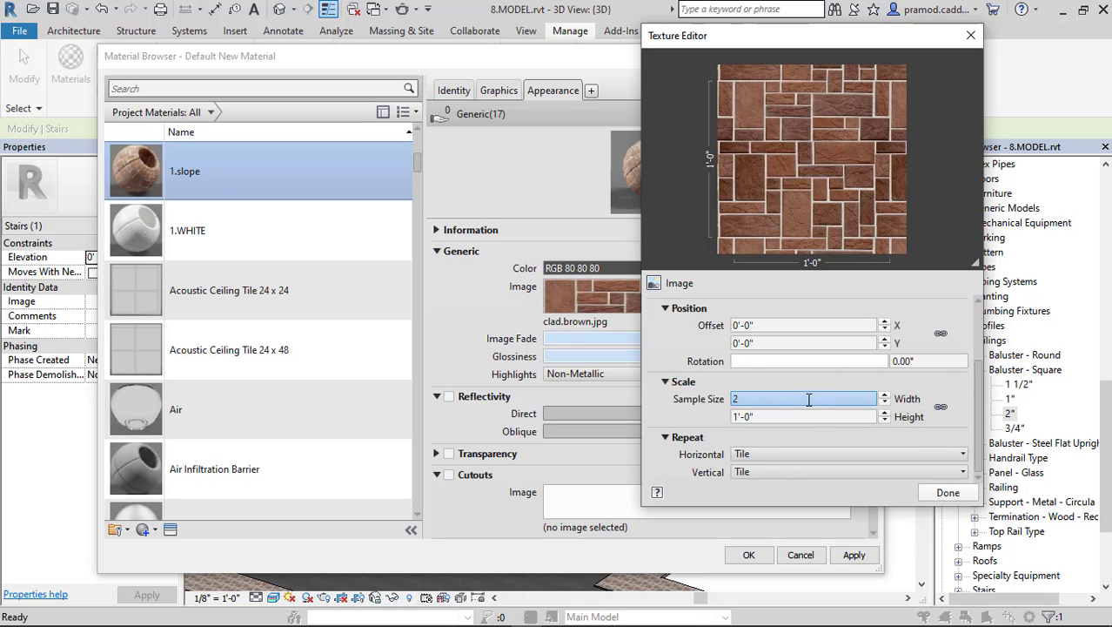
double_click(803, 416)
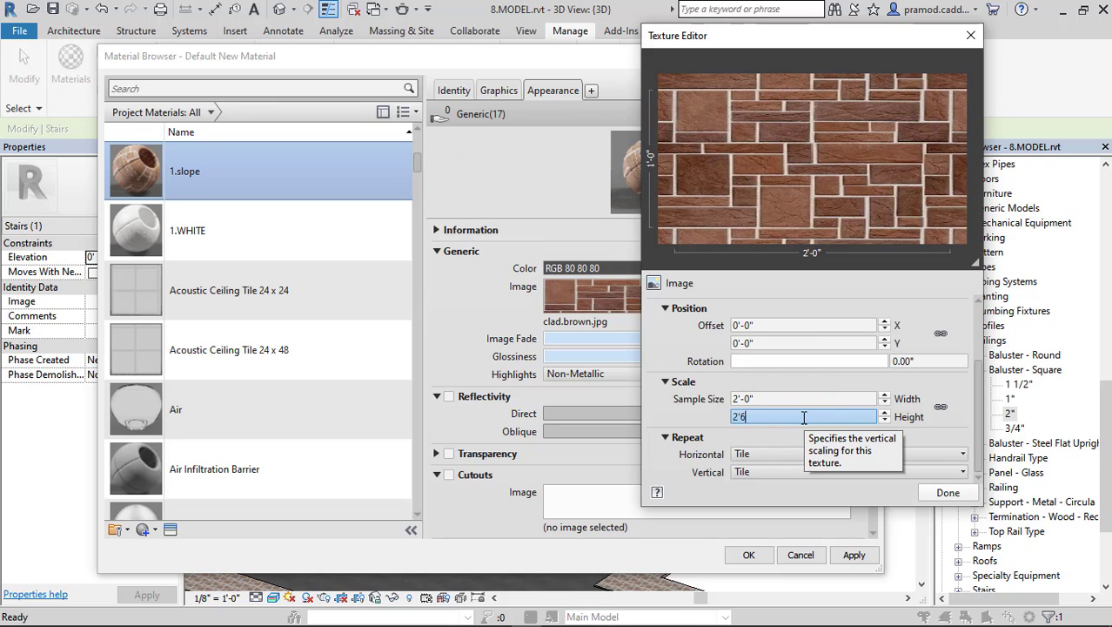
left_click(759, 398)
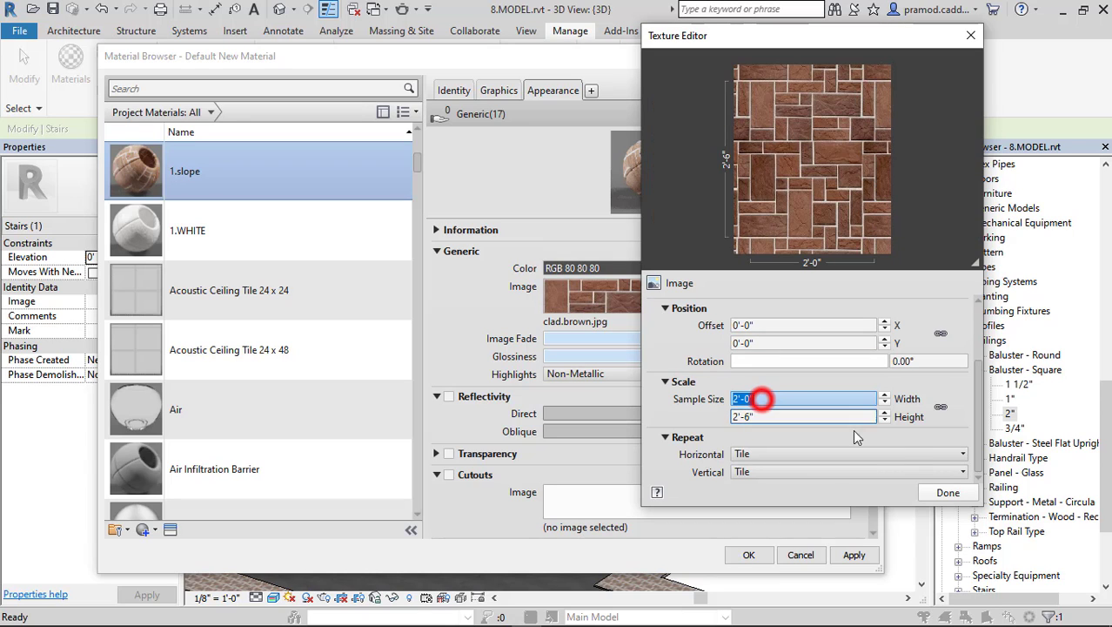
left_click(948, 493)
left_click(748, 556)
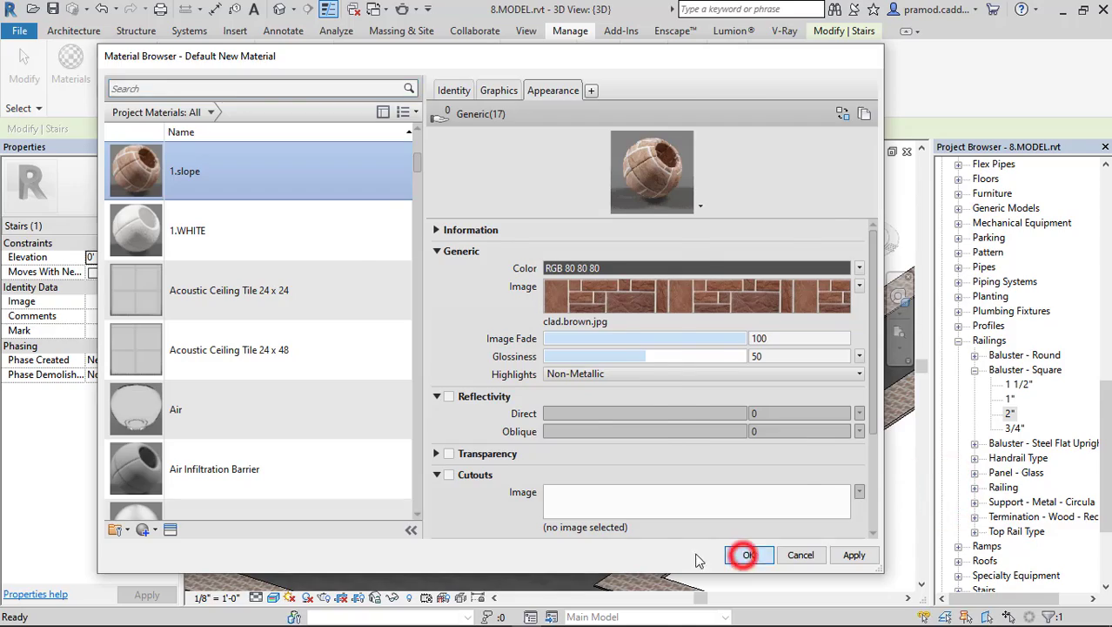
Edit the entrance ramp in front of the gate in place, assign the 1.slope material to its extrusion, and finish the model
scroll(491, 537, "up", 2)
left_click(509, 537)
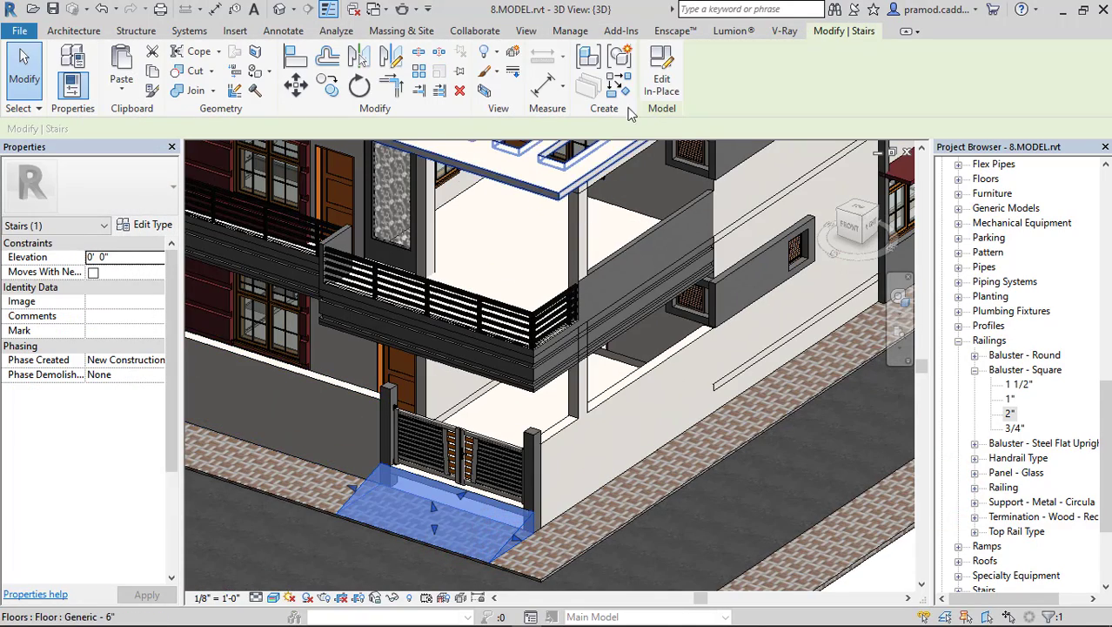
left_click(661, 74)
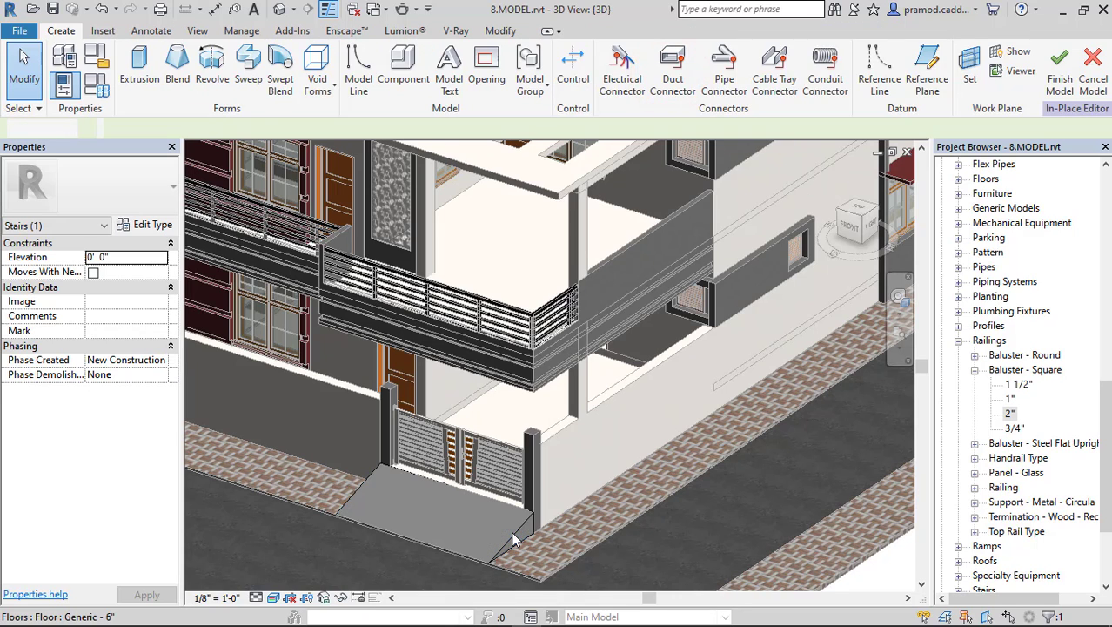
left_click(511, 527)
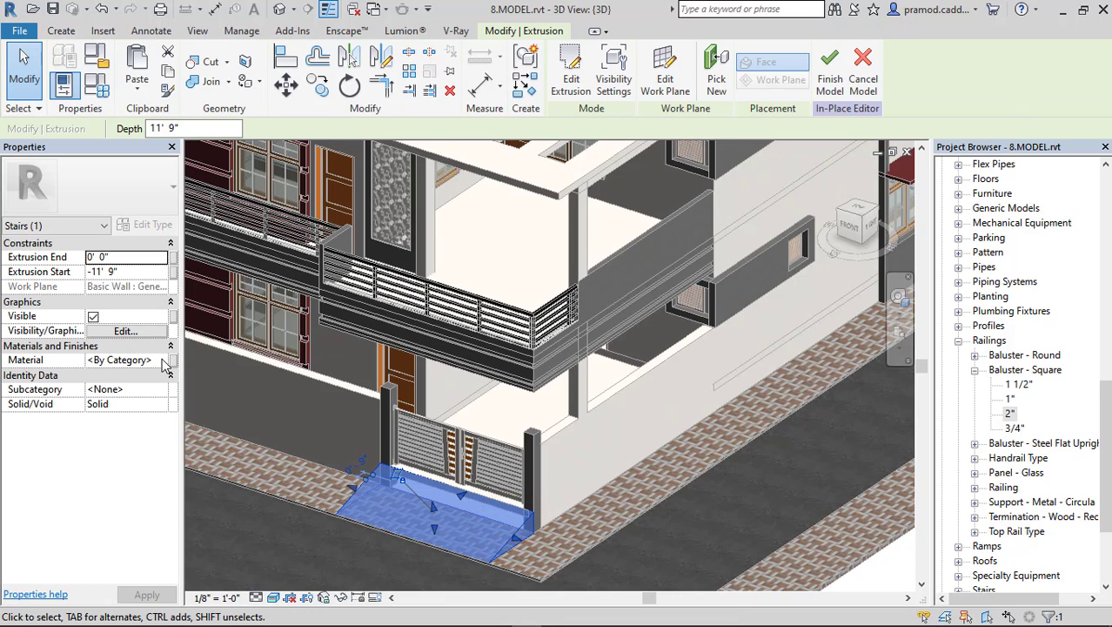
left_click(162, 359)
left_click(162, 359)
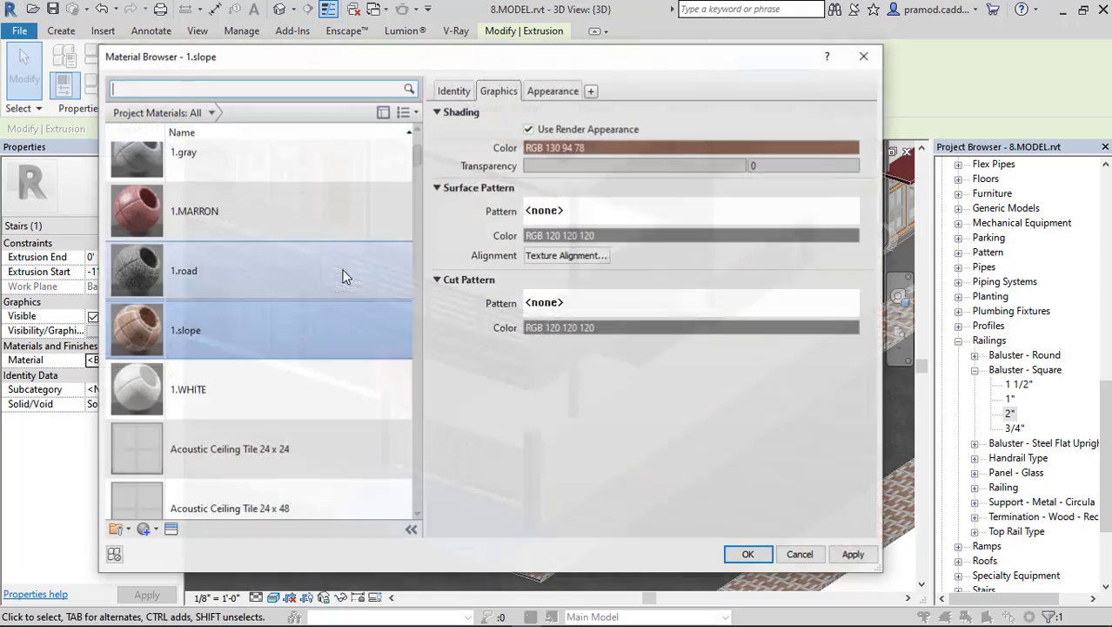
left_click(750, 554)
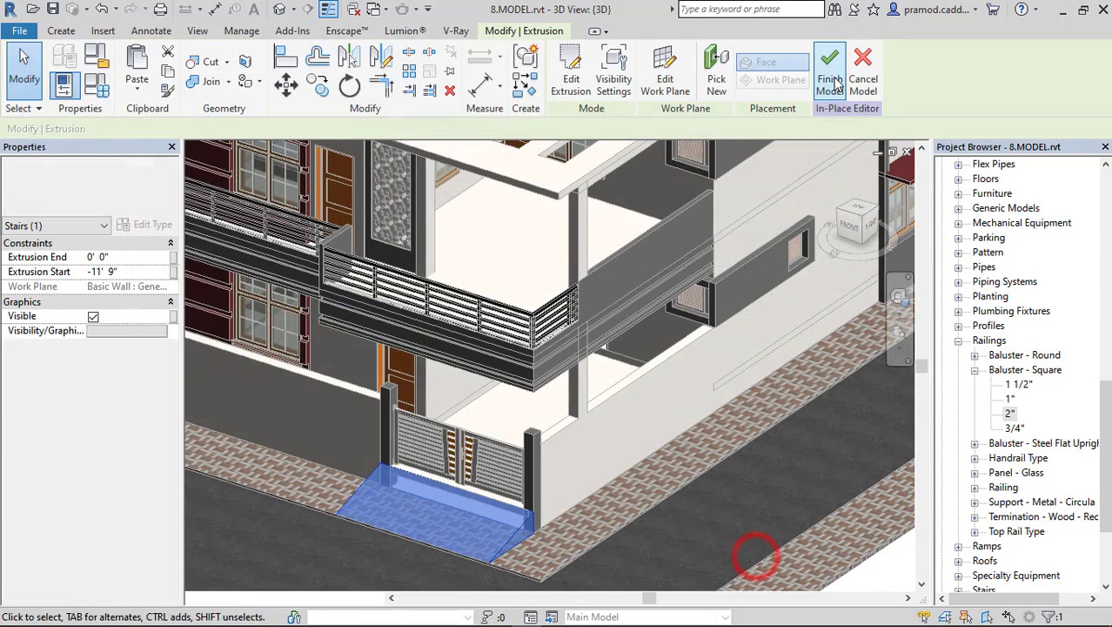
left_click(833, 74)
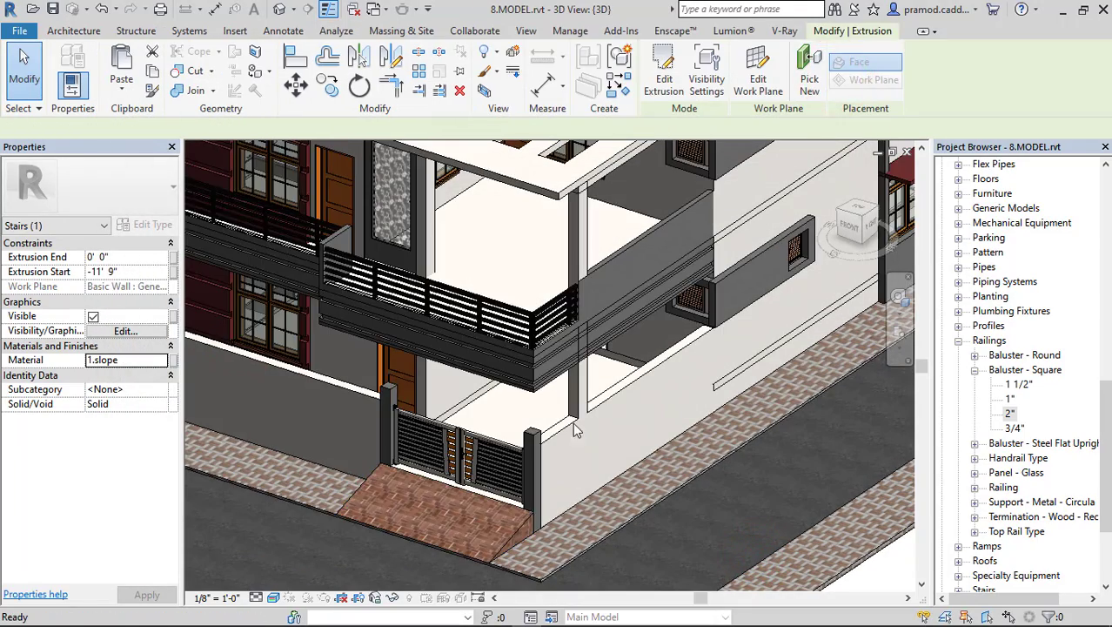
Paint the ground-level floor inside the gate with the 1.slope material
middle_click_drag(575, 424, 585, 463, "shift")
scroll(497, 449, "up", 2)
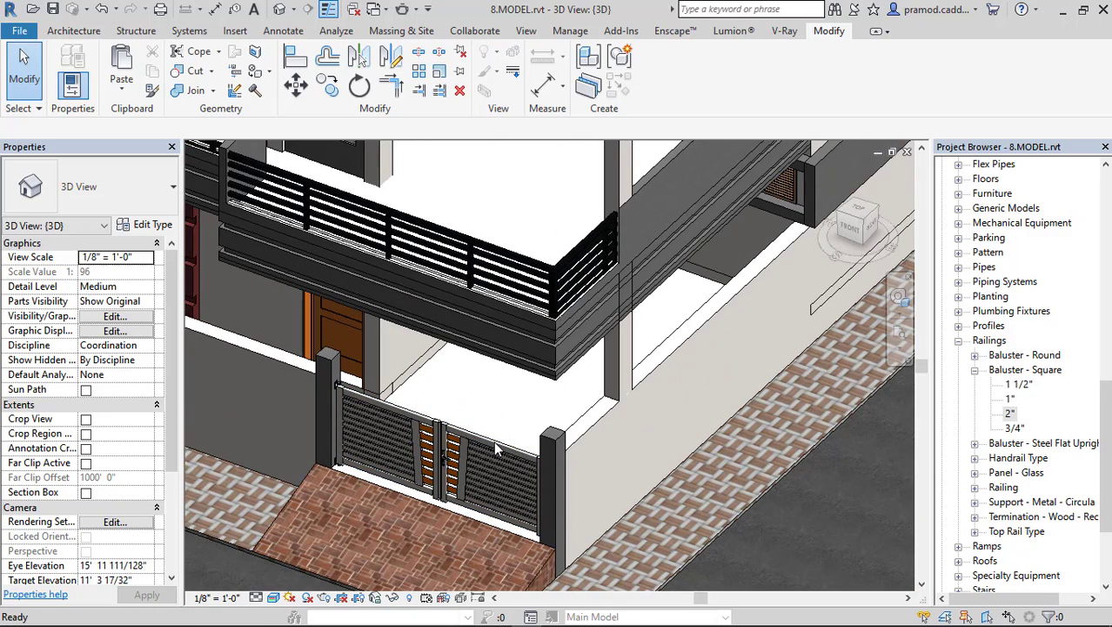
key("p")
key("t")
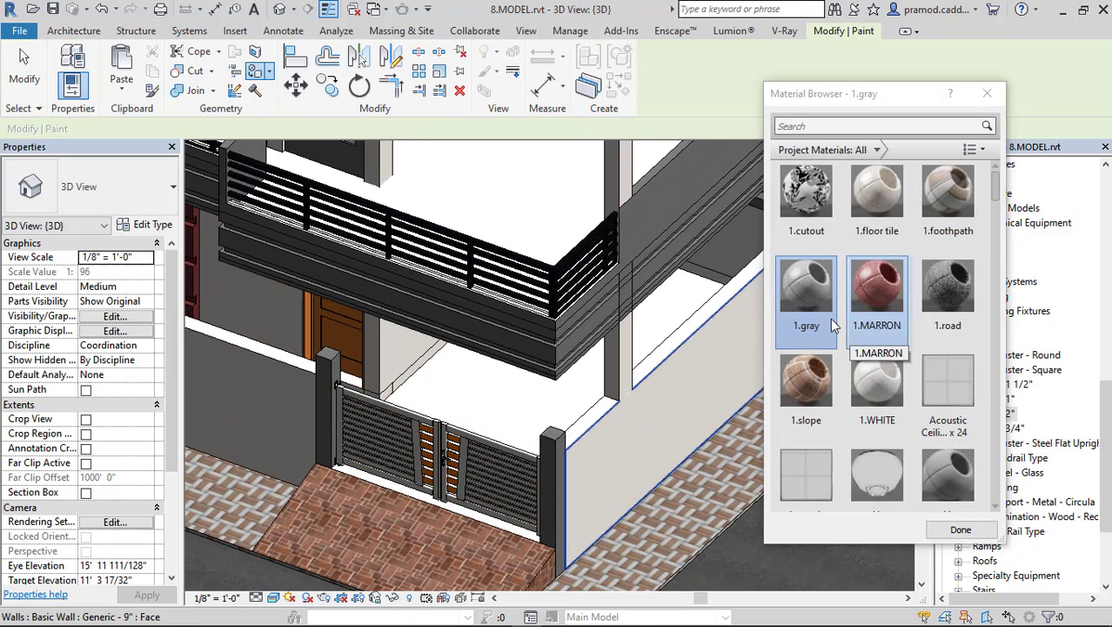
left_click(806, 379)
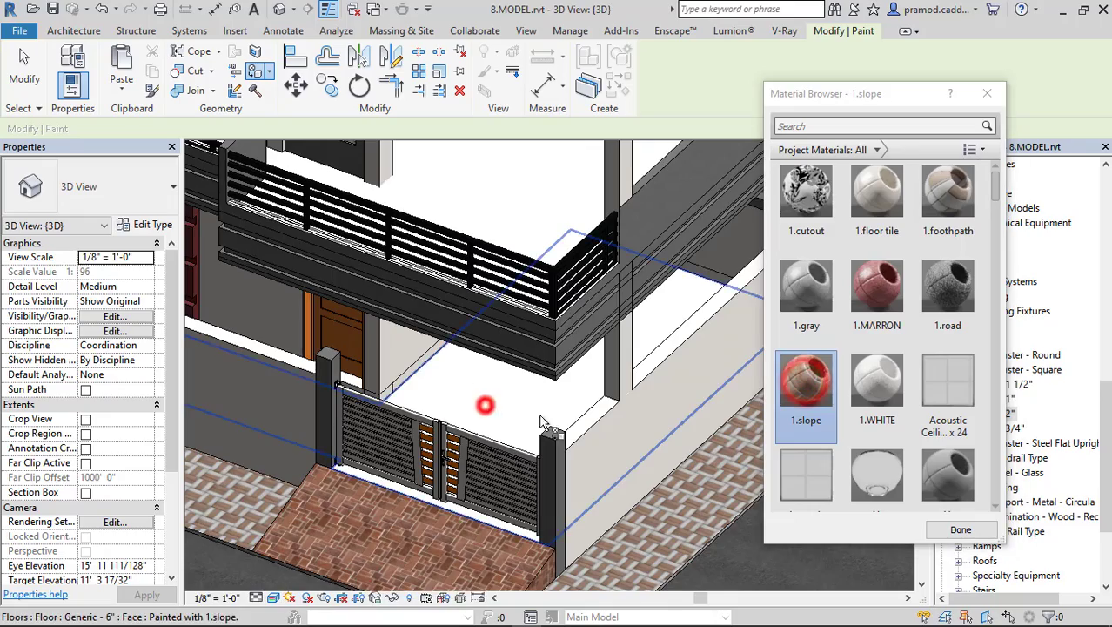
left_click(487, 404)
Paint the exposed plinth faces along the house walls and below the entrance door with 1.slope
mouse_move(487, 405)
middle_mouse_down("shift")
mouse_move(429, 405)
mouse_move(554, 385)
mouse_move(559, 369)
middle_mouse_up("shift")
scroll(474, 416, "up", 5)
left_click(472, 411)
mouse_move(472, 412)
middle_mouse_down()
mouse_move(300, 412)
mouse_move(72, 443)
middle_mouse_up()
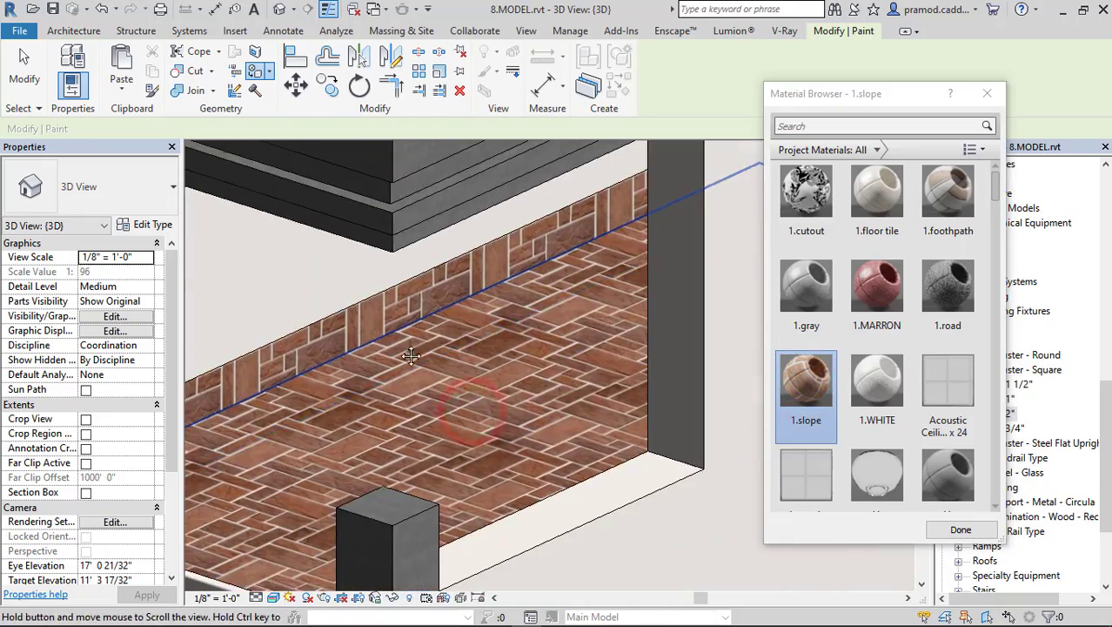
middle_click_drag(478, 390, 40, 490)
left_click(566, 284)
mouse_move(484, 317)
middle_mouse_down("shift")
mouse_move(653, 341)
mouse_move(576, 358)
middle_mouse_up("shift")
middle_click_drag(571, 373, 338, 425)
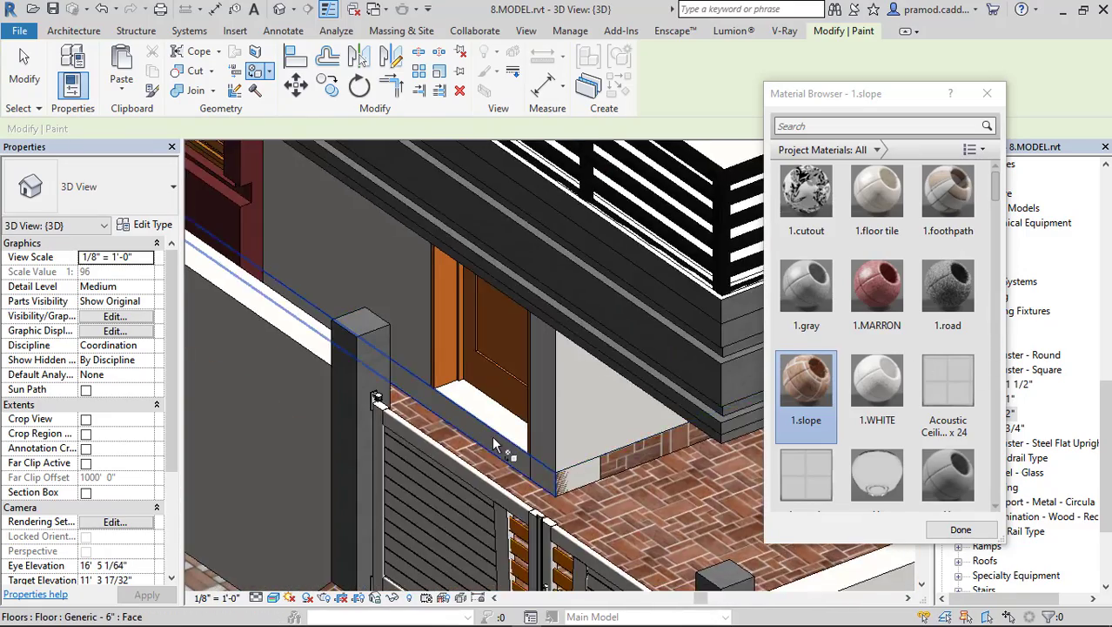
scroll(497, 444, "up", 2)
left_click(494, 440)
scroll(501, 431, "down", 3)
middle_click_drag(502, 433, 553, 521)
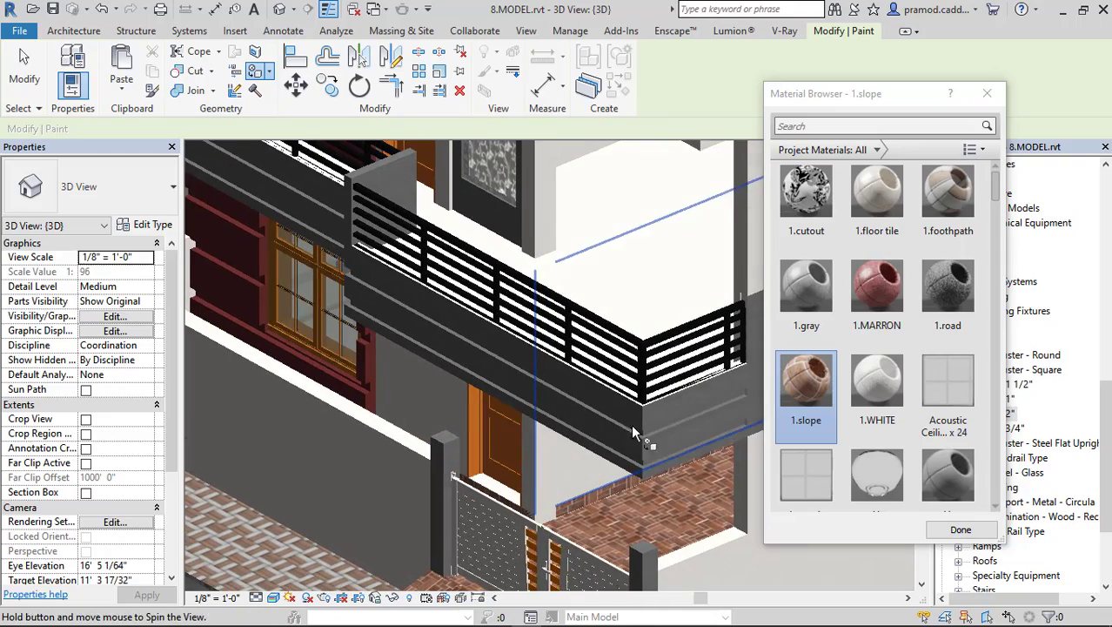
Paint the first-floor balcony floor with the 1.floor tile material
left_click(877, 193)
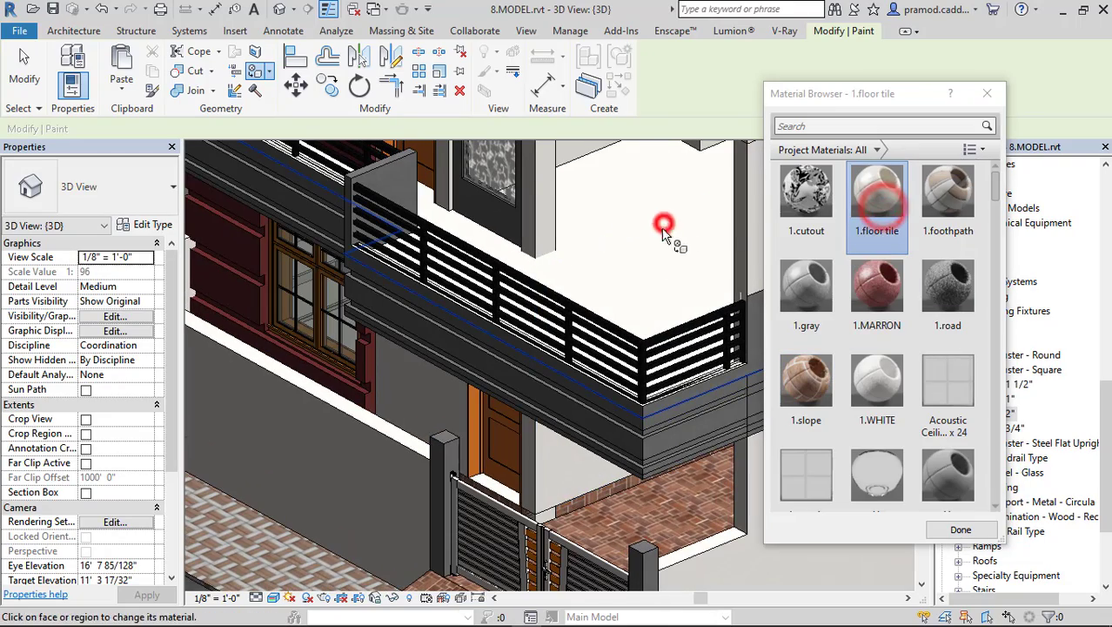
scroll(452, 481, "up", 5)
scroll(452, 482, "up", 1)
left_click(437, 461)
scroll(437, 458, "down", 6)
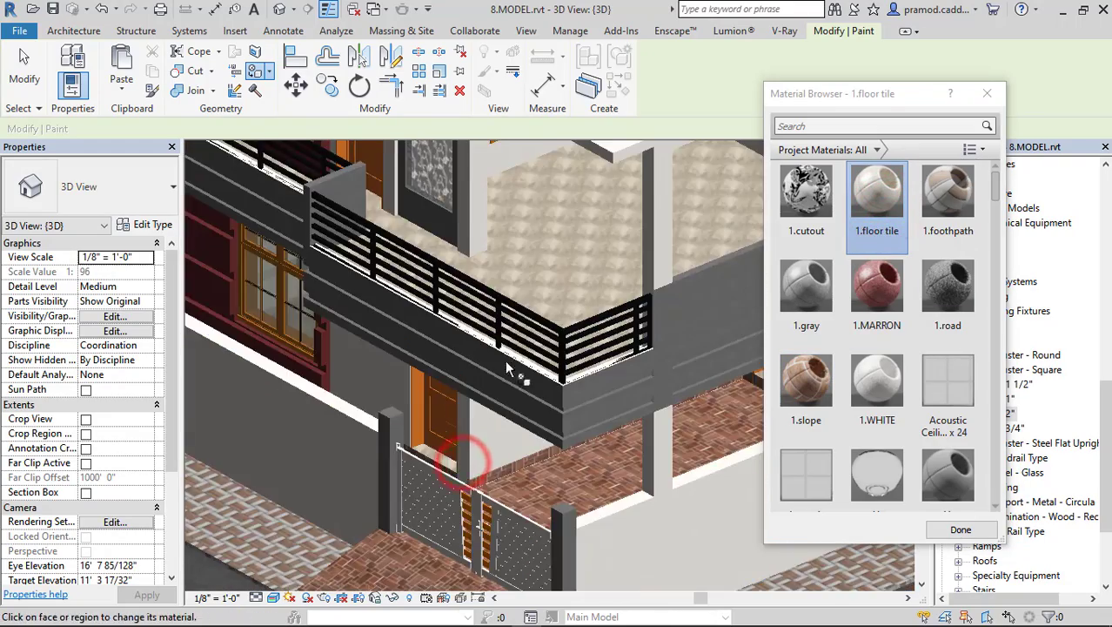
scroll(506, 359, "down", 2)
Paint the roof terrace floor, including the slotted canopy slab, with 1.floor tile and end the Paint command
middle_click_drag(600, 292, 494, 465)
left_click(581, 267)
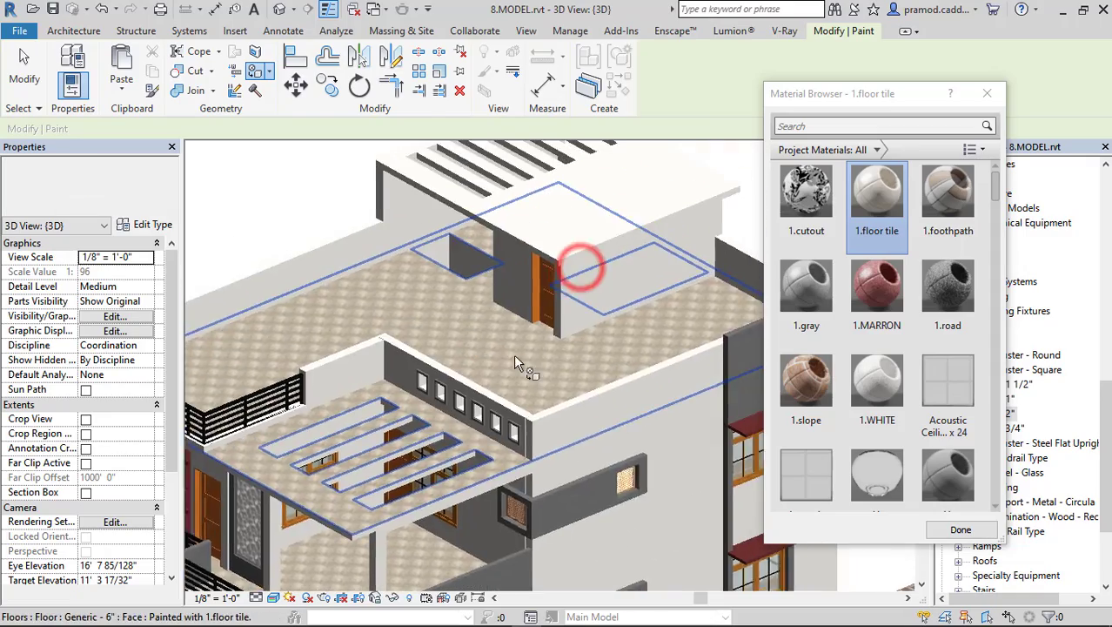
mouse_move(581, 267)
middle_mouse_down("shift")
mouse_move(608, 393)
mouse_move(591, 350)
mouse_move(579, 366)
mouse_move(567, 276)
middle_mouse_up("shift")
middle_click_drag(568, 277, 524, 288)
middle_click_drag(591, 318, 585, 263, "shift")
middle_click_drag(570, 342, 562, 261)
middle_click_drag(568, 369, 476, 277, "shift")
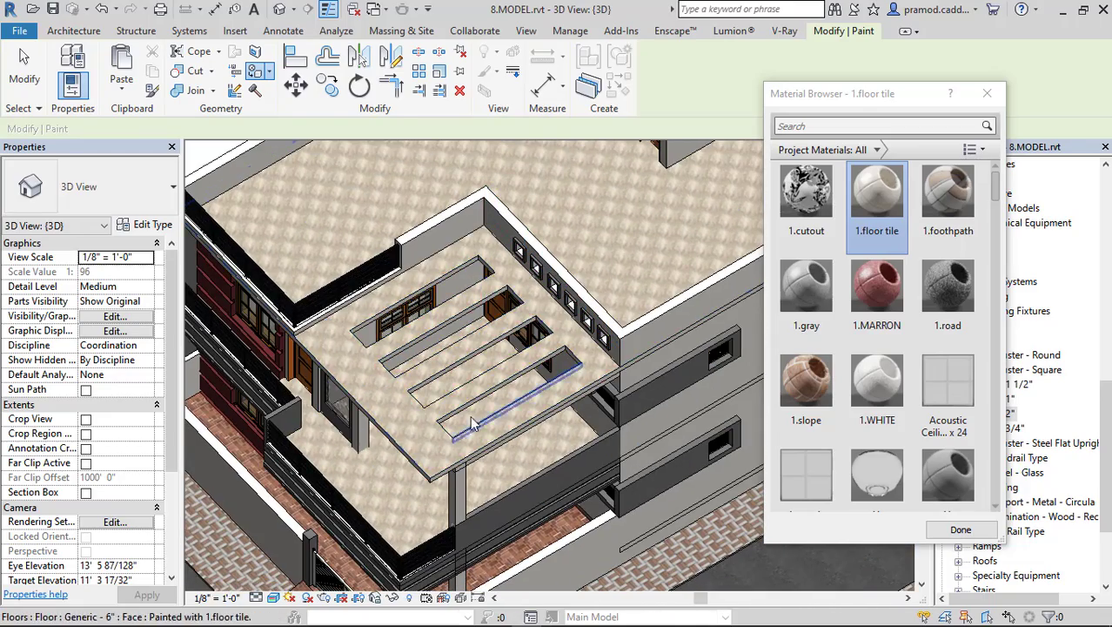
key("Escape")
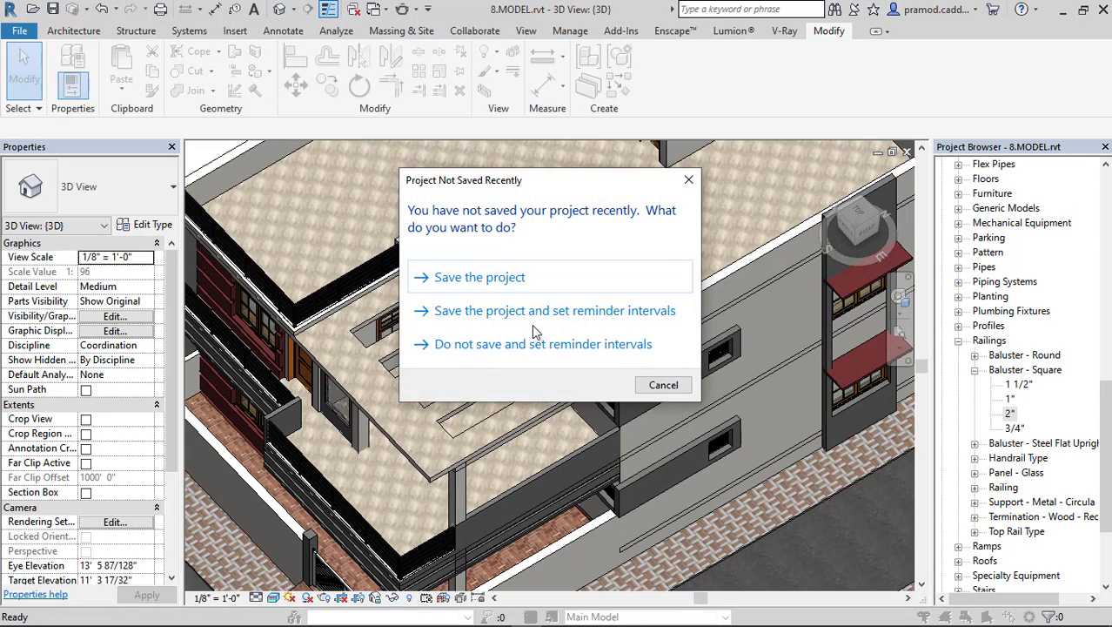
Split the slab's top face along the two parapet walls to separate the slotted canopy from the terrace floor
left_click(688, 181)
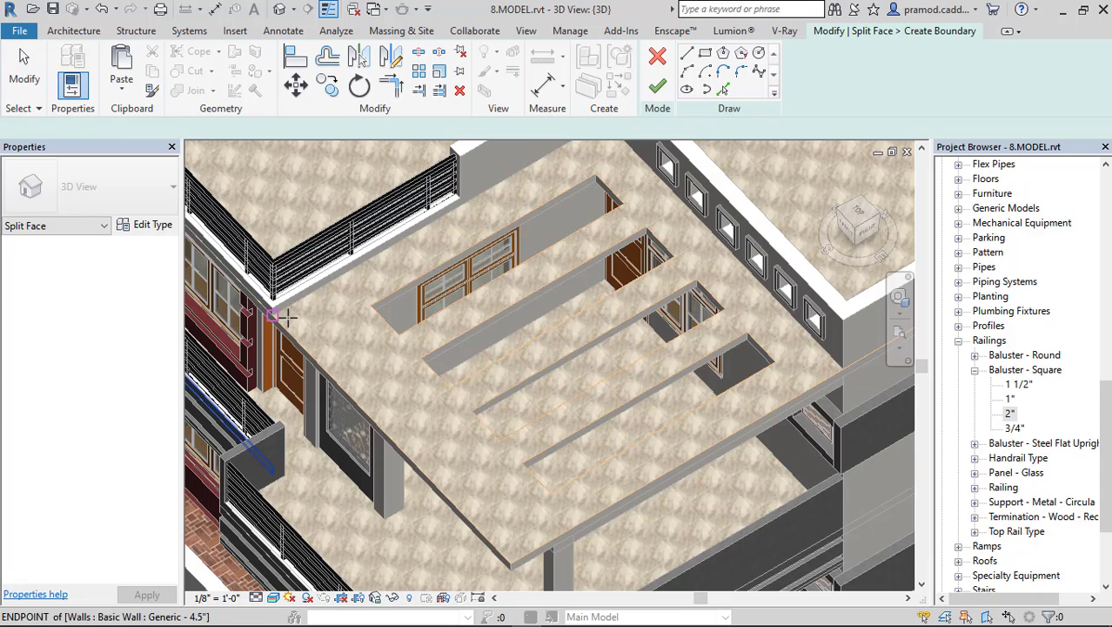
left_click(274, 315)
middle_click_drag(606, 154, 547, 251)
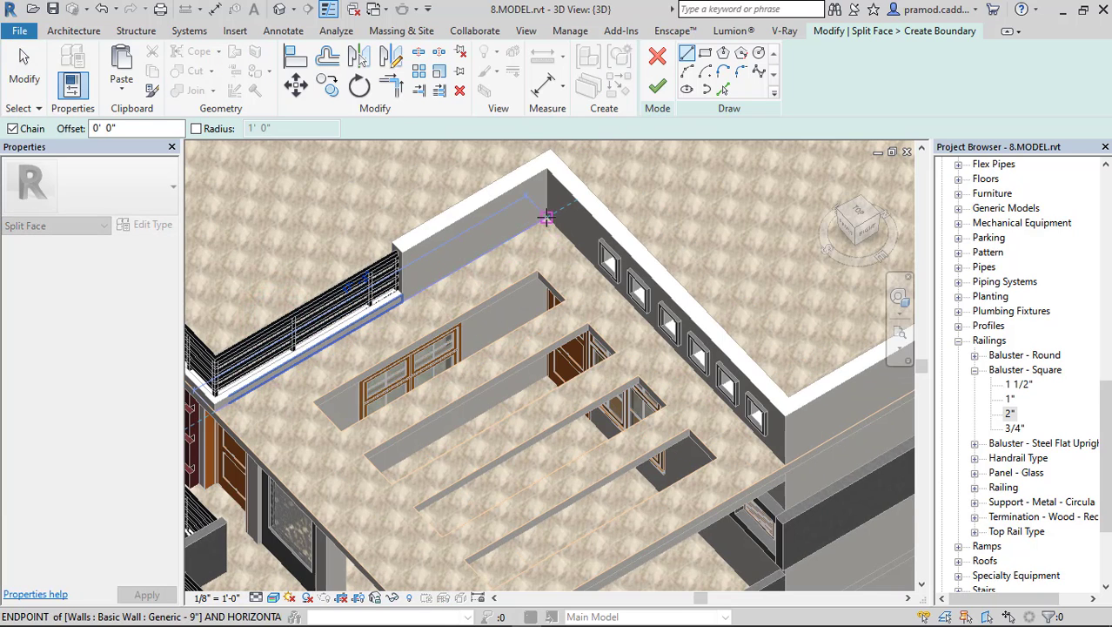
left_click(547, 218)
left_click(783, 468)
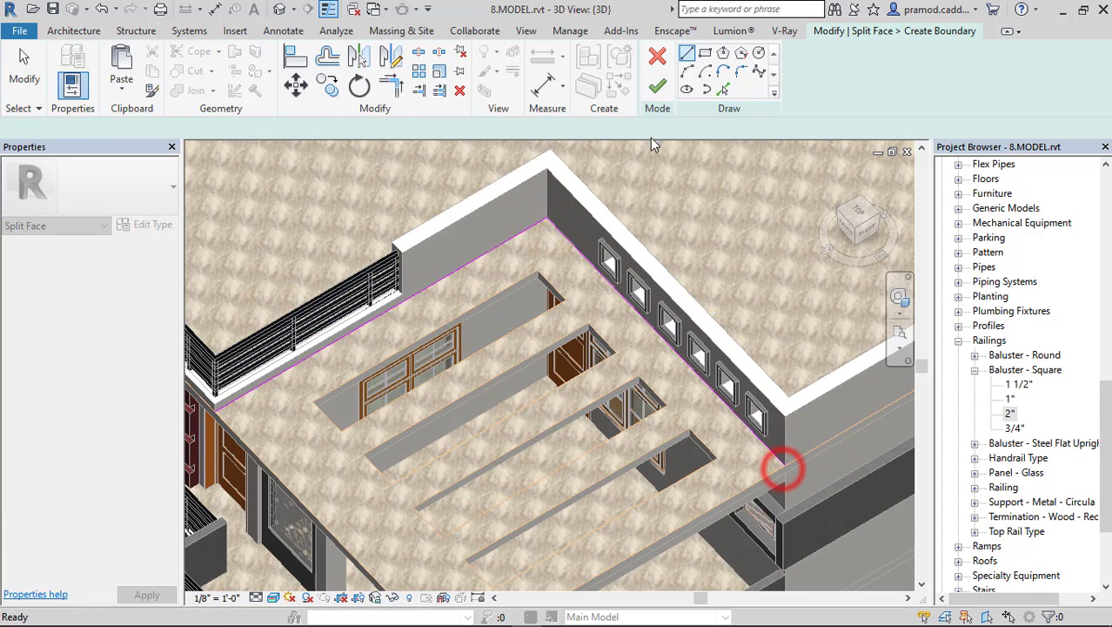
left_click(658, 87)
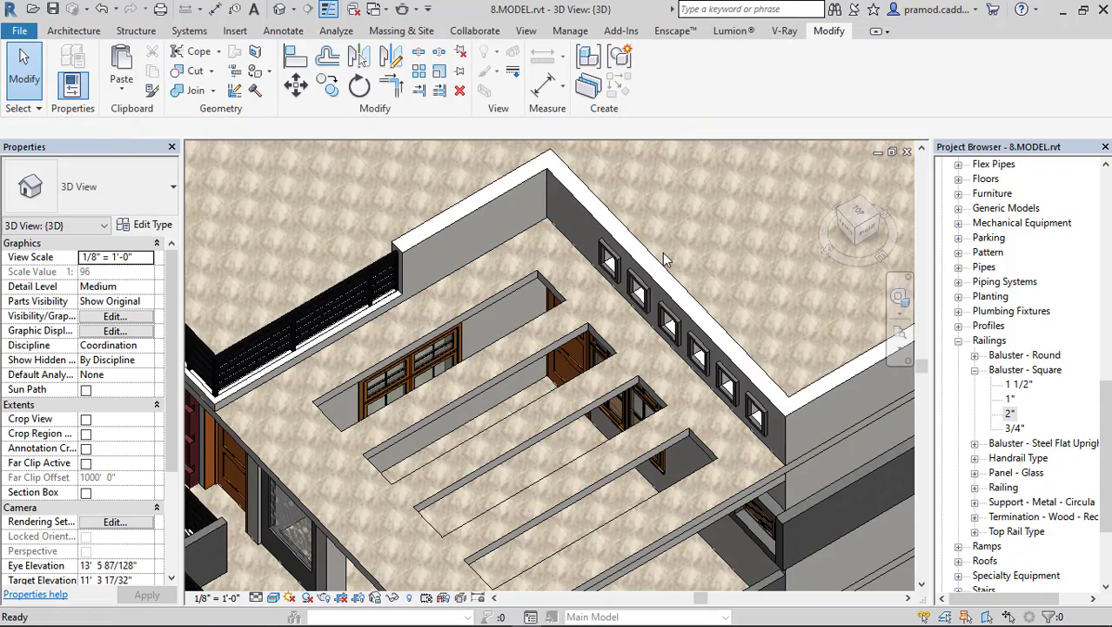
Paint the slotted canopy slab with the 1.WHITE material and end the Paint command
key("p")
key("t")
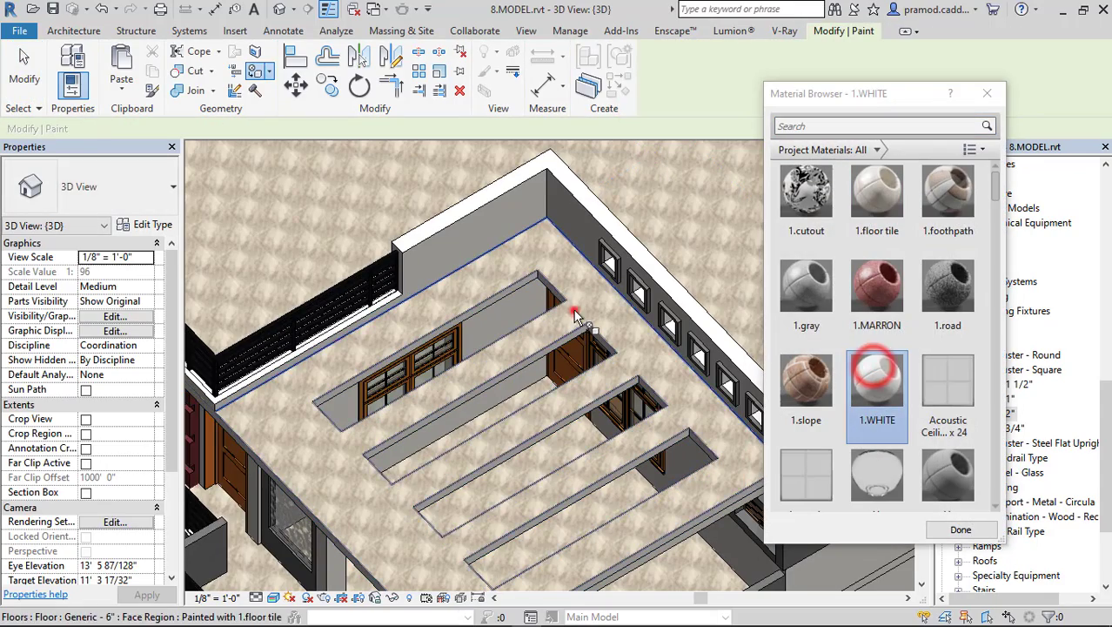
middle_click_drag(582, 322, 670, 424, "shift")
scroll(517, 420, "up", 2)
scroll(494, 415, "up", 2)
left_click(487, 411)
scroll(487, 412, "down", 3)
mouse_move(490, 413)
middle_mouse_down("shift")
mouse_move(533, 417)
mouse_move(466, 507)
mouse_move(475, 520)
middle_mouse_up("shift")
key("Escape")
Set the stain color of the Cherry panel material in the first-floor 3'x7' door type to dark brown, RGB 72 36 0
scroll(523, 342, "down", 2)
mouse_move(587, 387)
middle_mouse_down("shift")
mouse_move(523, 406)
mouse_move(583, 391)
middle_mouse_up("shift")
scroll(454, 413, "up", 5)
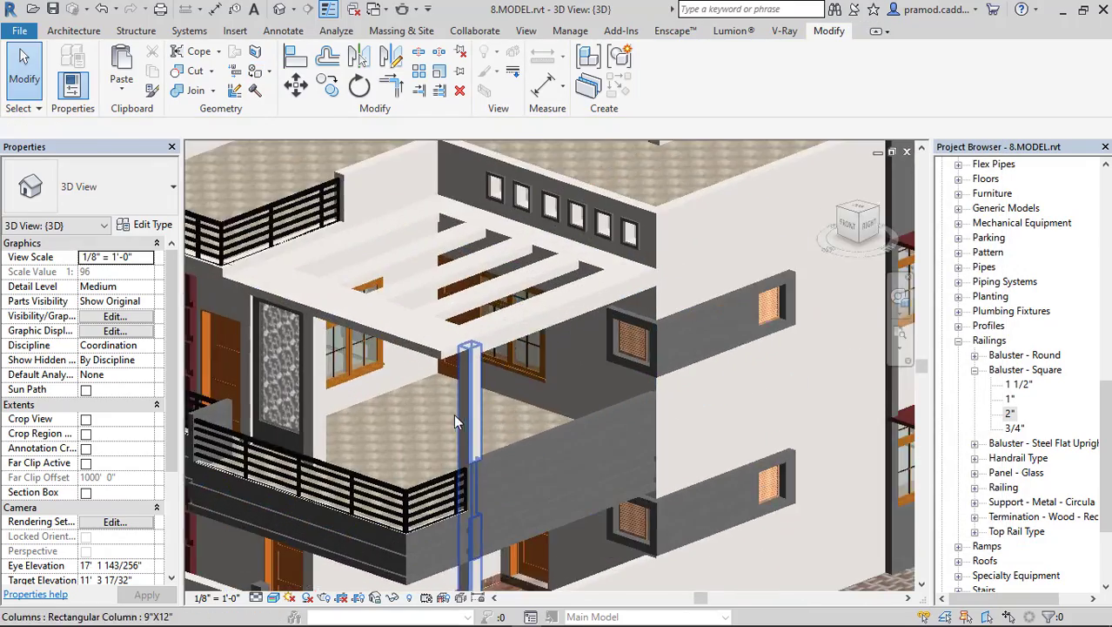
scroll(531, 374, "down", 5)
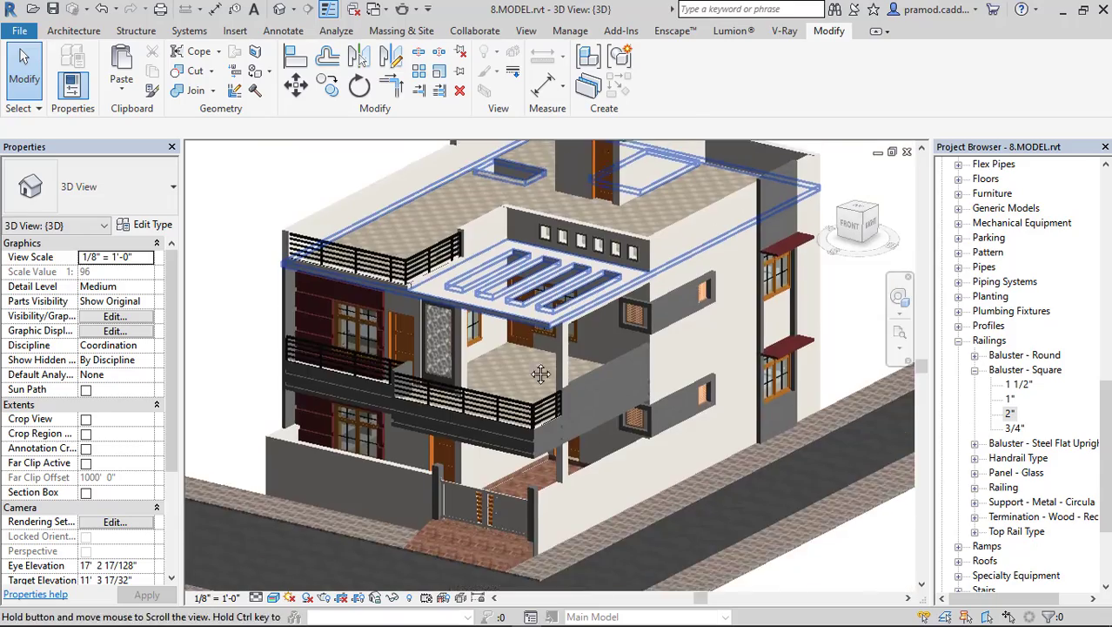
scroll(518, 431, "up", 6)
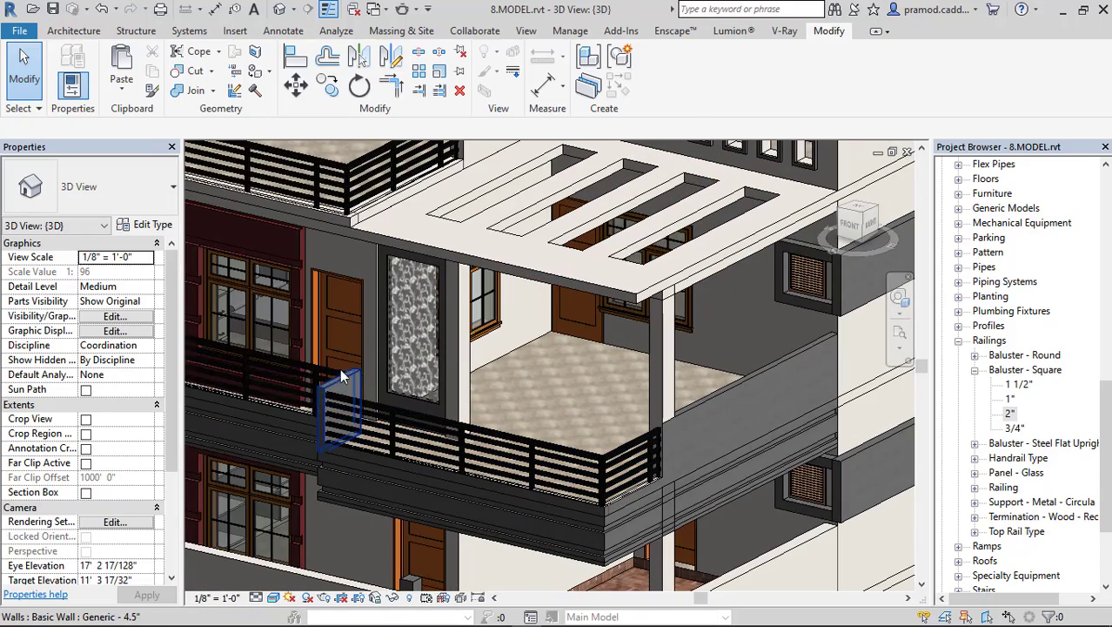
left_click(343, 344)
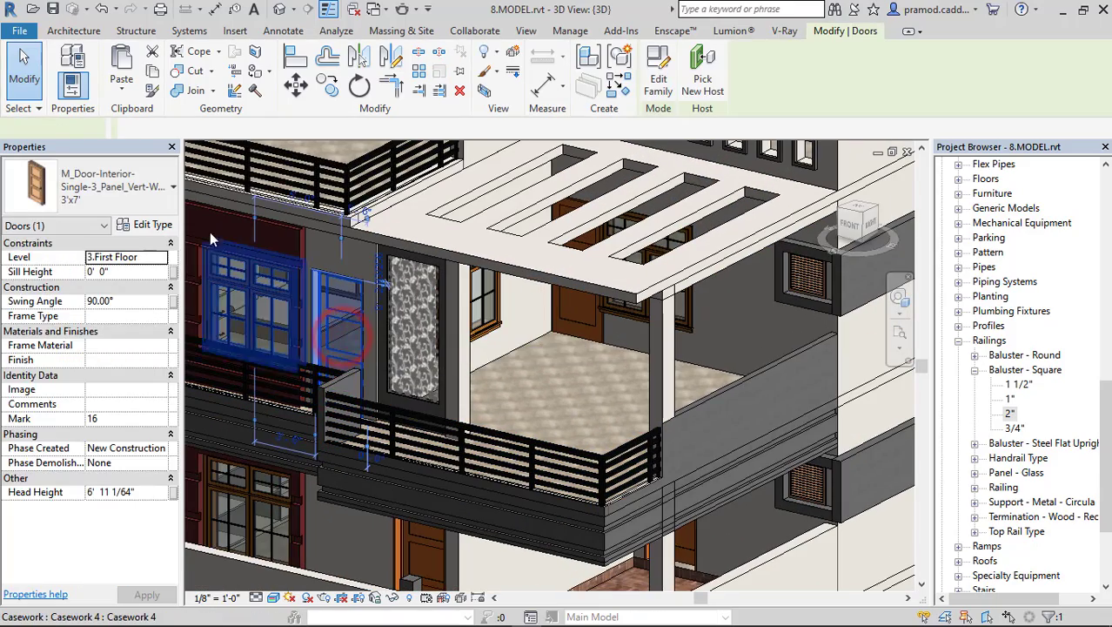
left_click(156, 225)
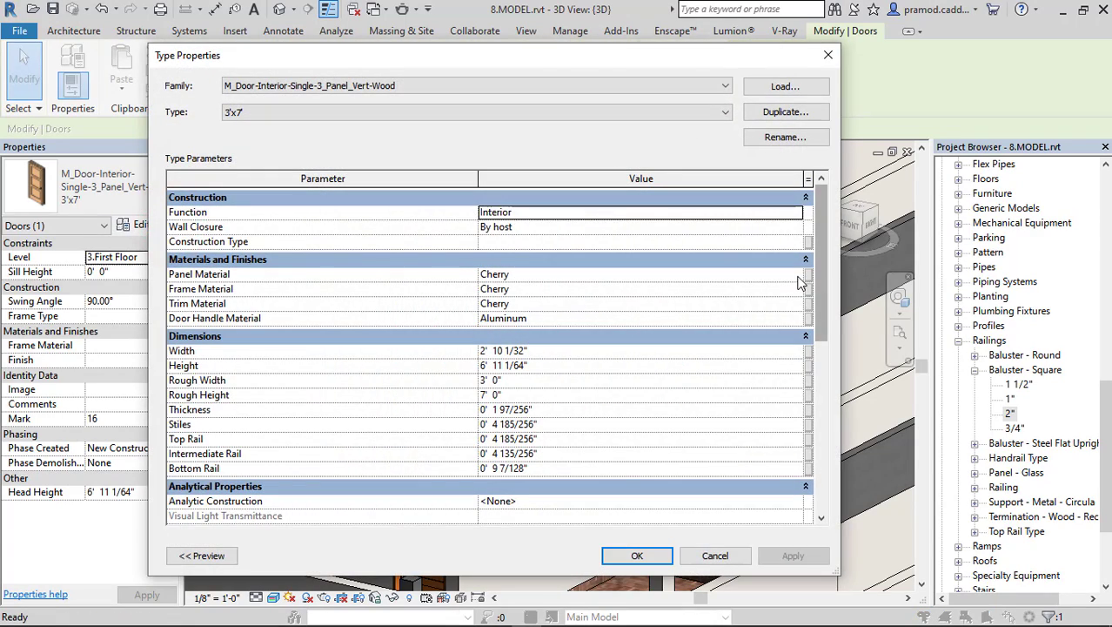
left_click(798, 275)
left_click(798, 274)
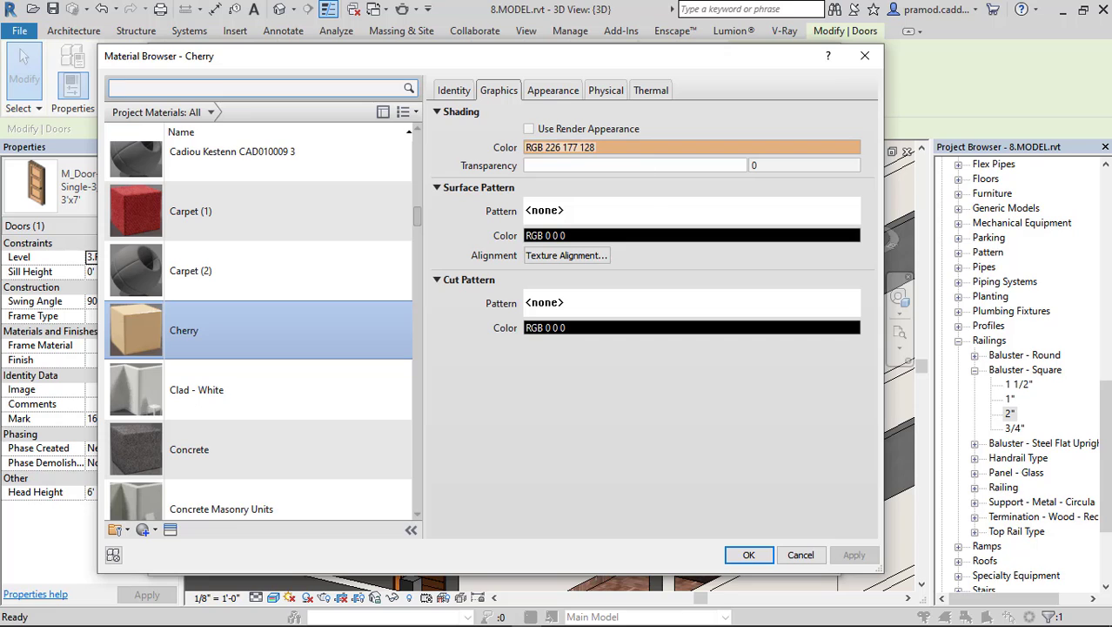
left_click(554, 91)
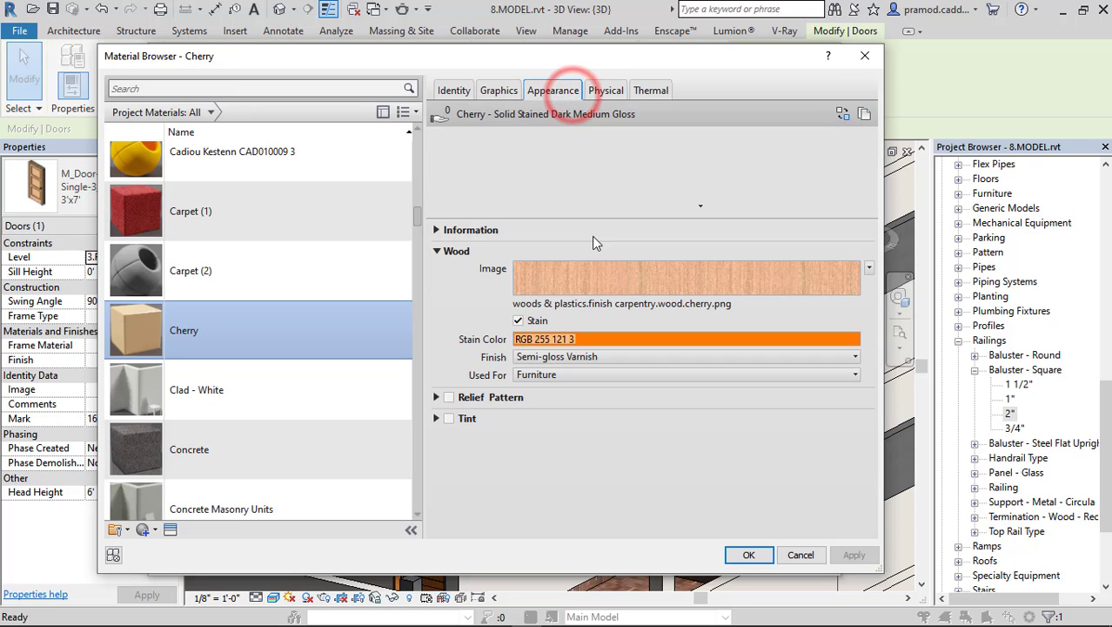
left_click(578, 337)
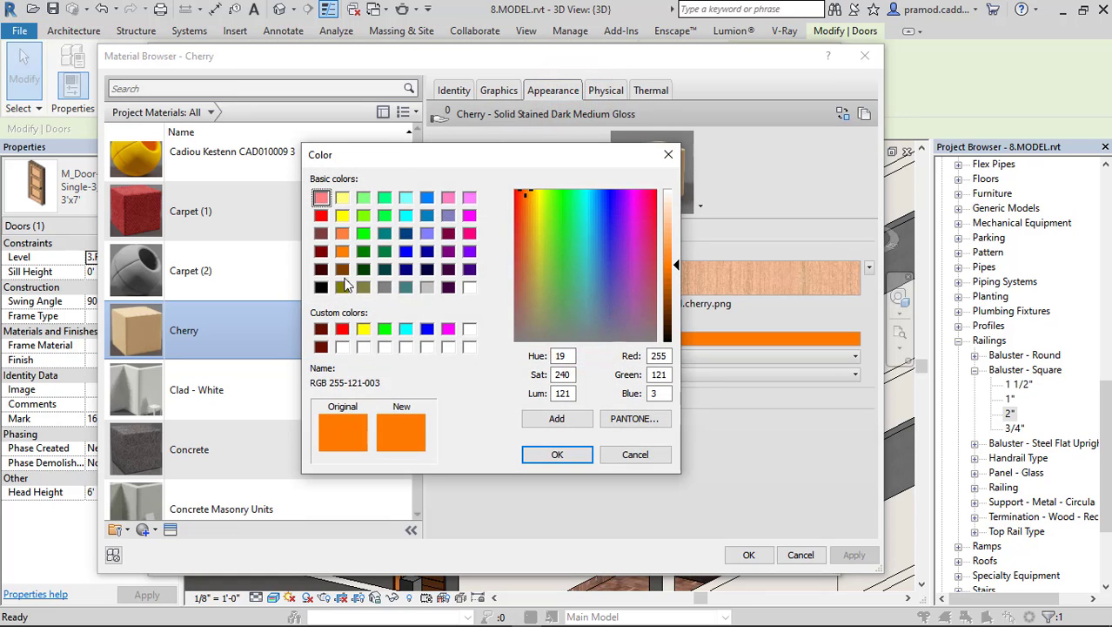
left_click_drag(678, 304, 677, 324)
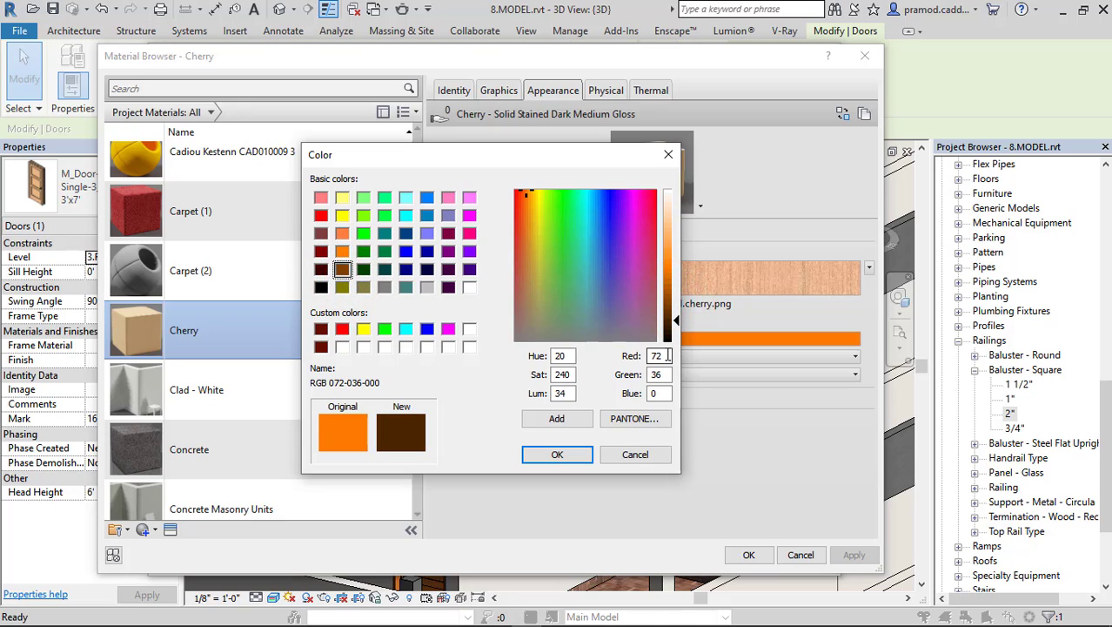
left_click(562, 459)
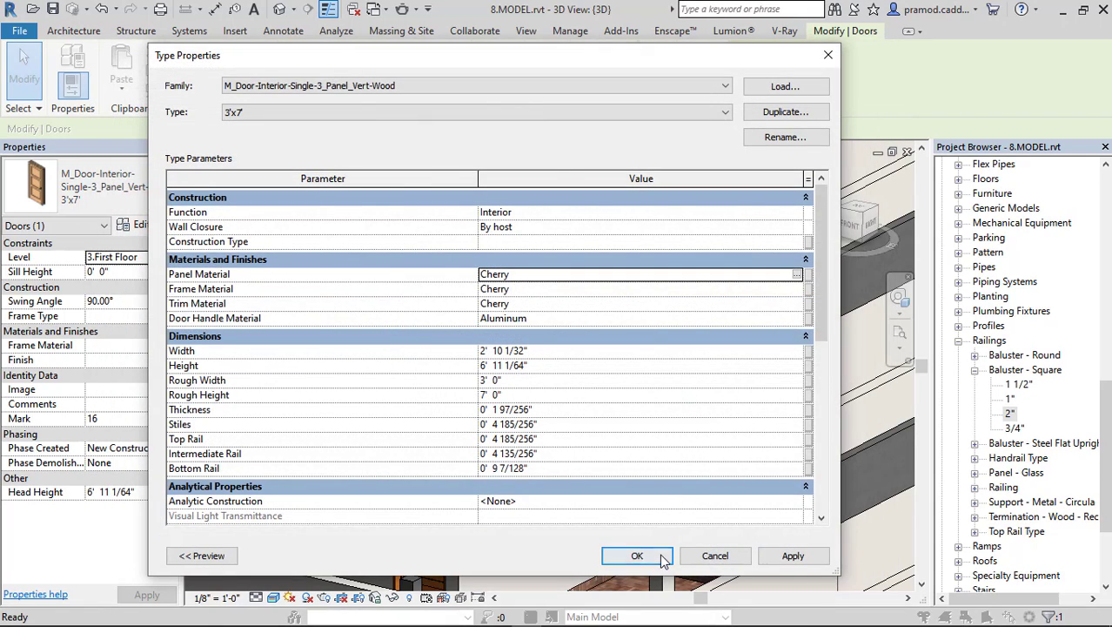
left_click(660, 554)
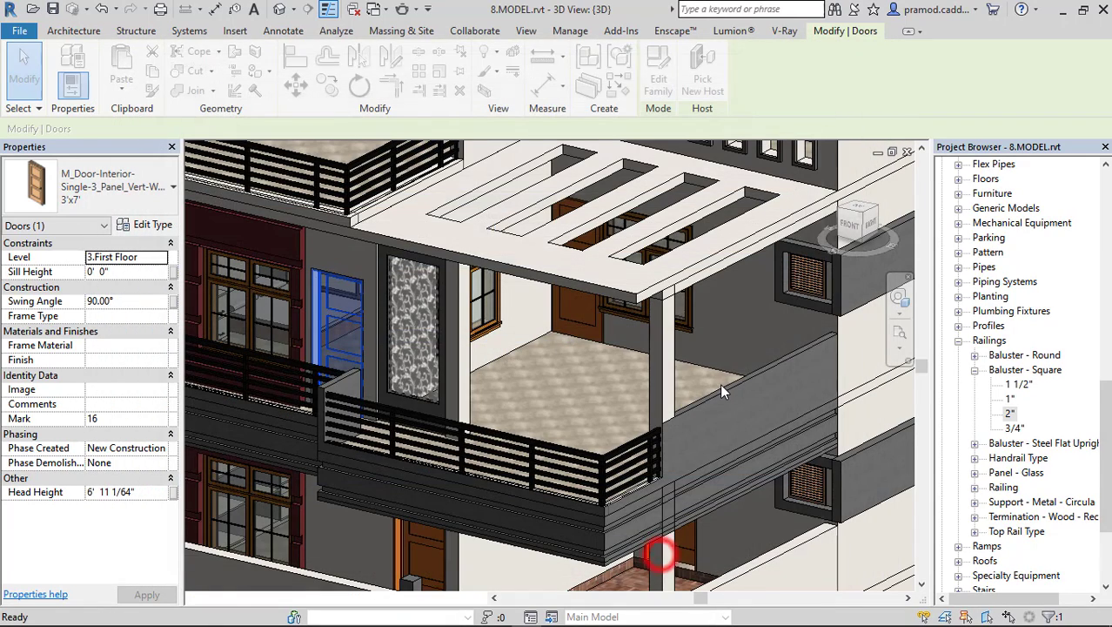
key("Escape")
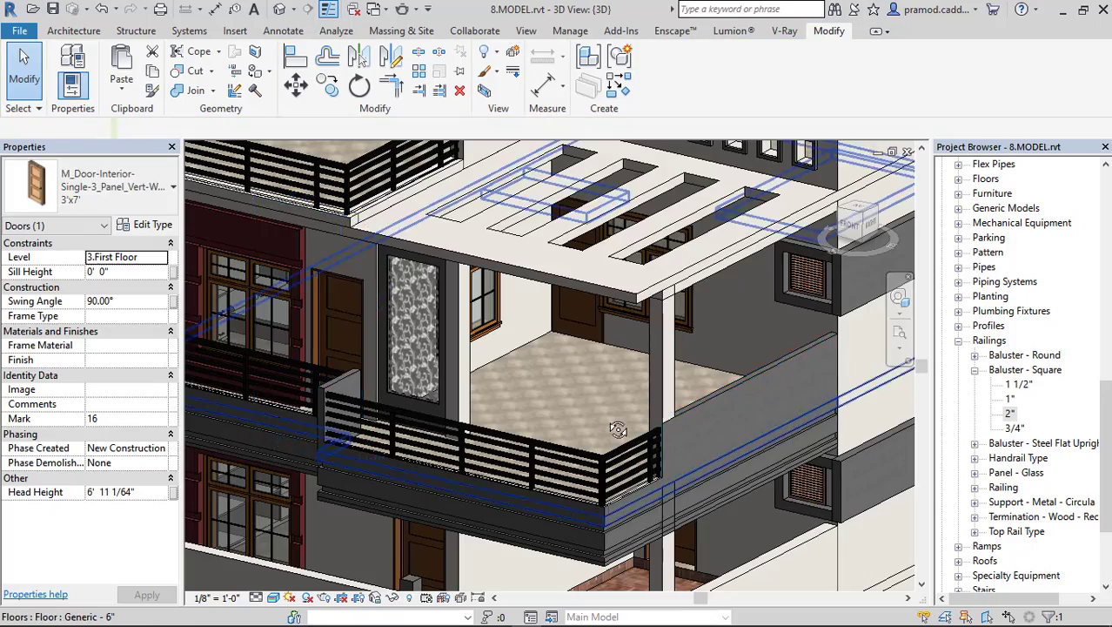
Set the Wood - Stained frame material's stain color in the 5' window type to dark brown, RGB 72 36 0
middle_click_drag(620, 427, 726, 349, "shift")
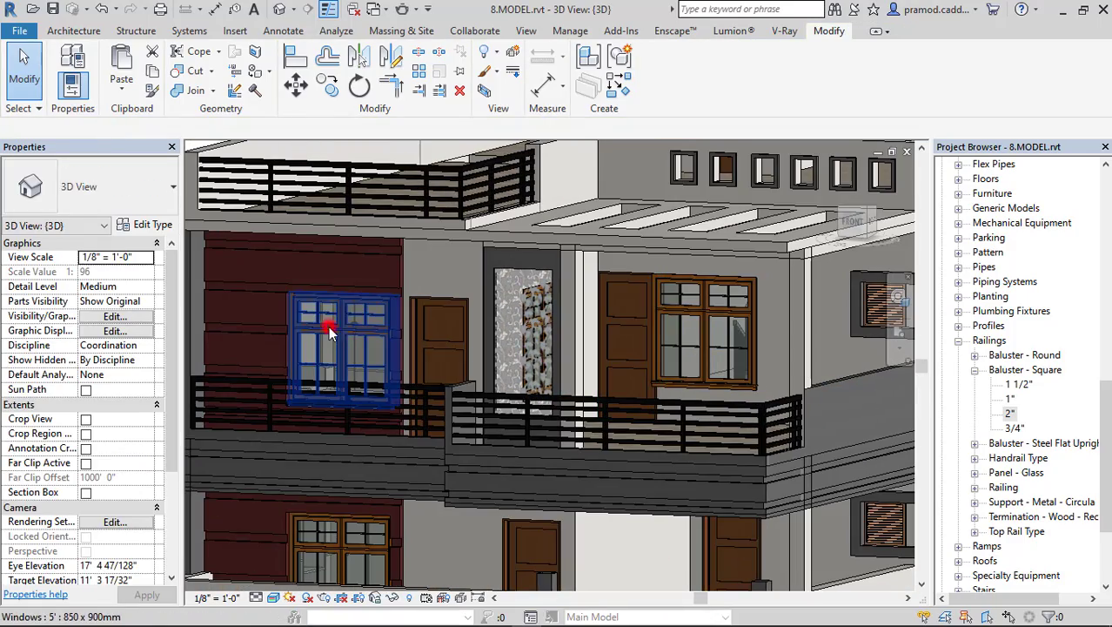
left_click(328, 326)
left_click(155, 226)
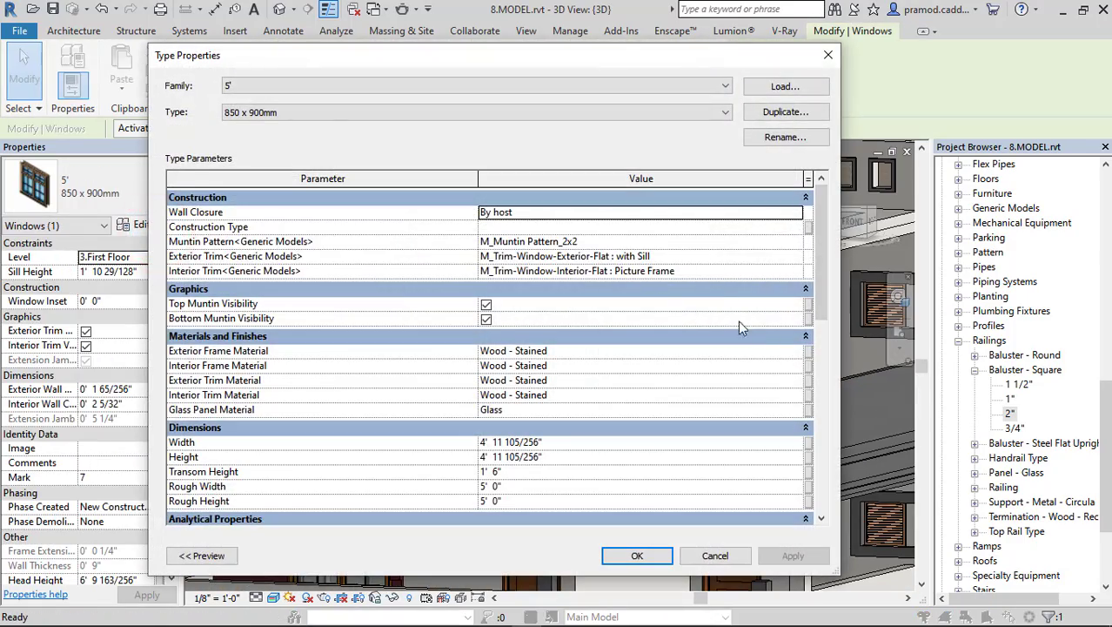
left_click(797, 353)
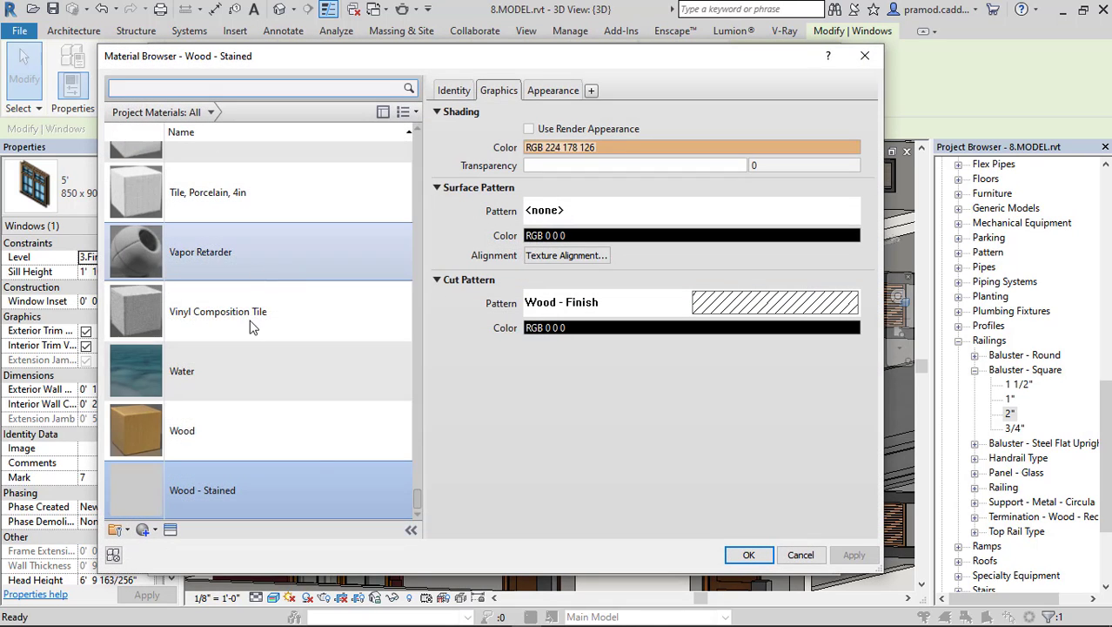
left_click(554, 90)
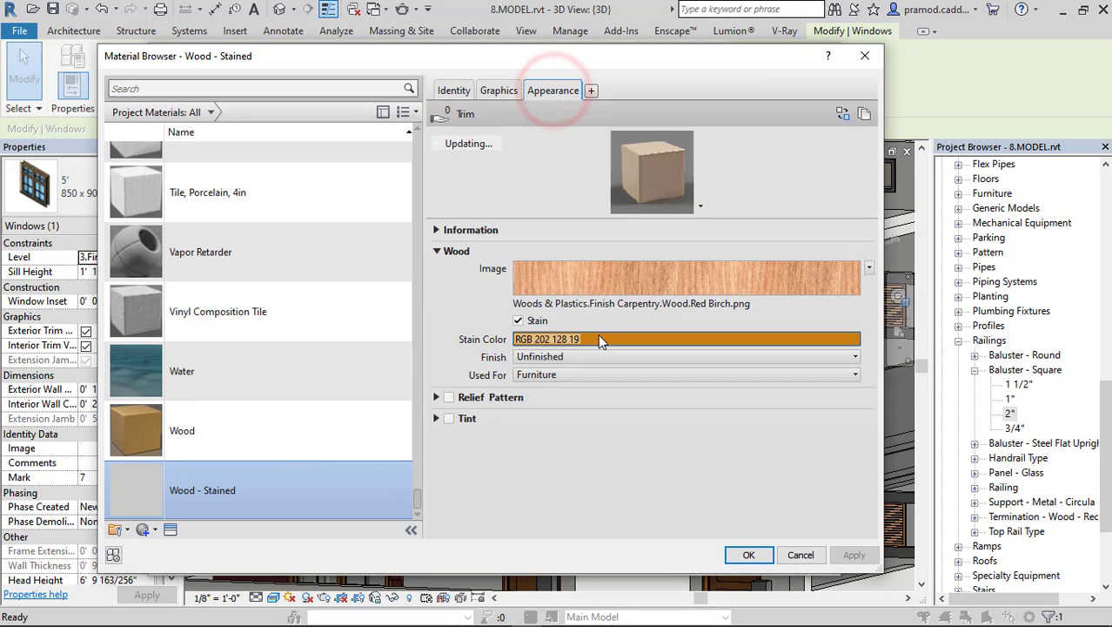
left_click(595, 331)
left_click(342, 269)
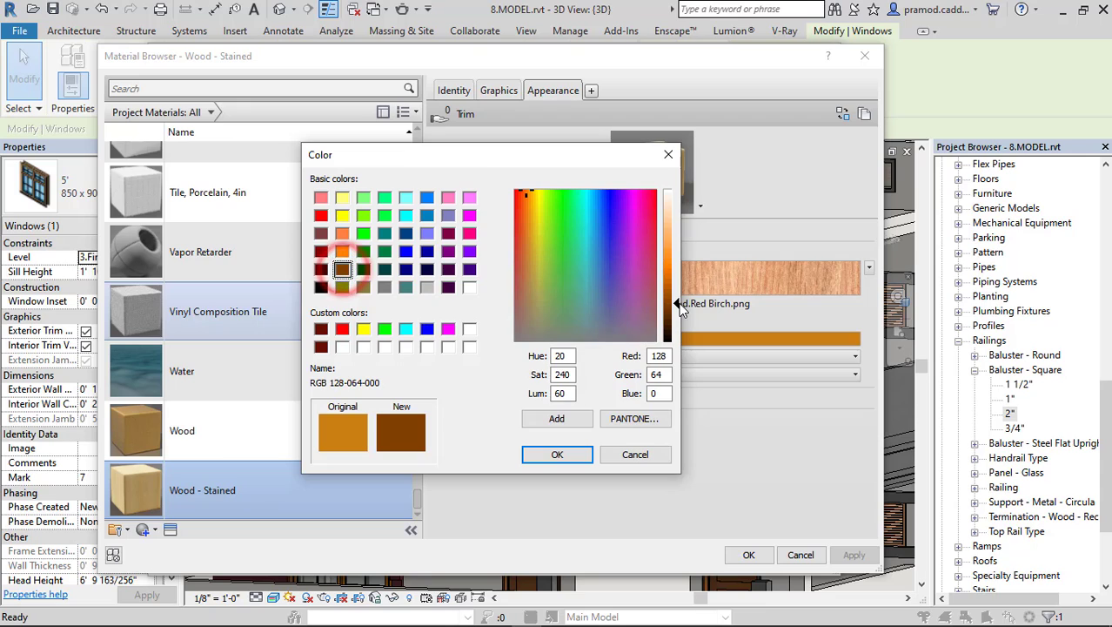
left_click_drag(682, 310, 678, 320)
left_click(734, 550)
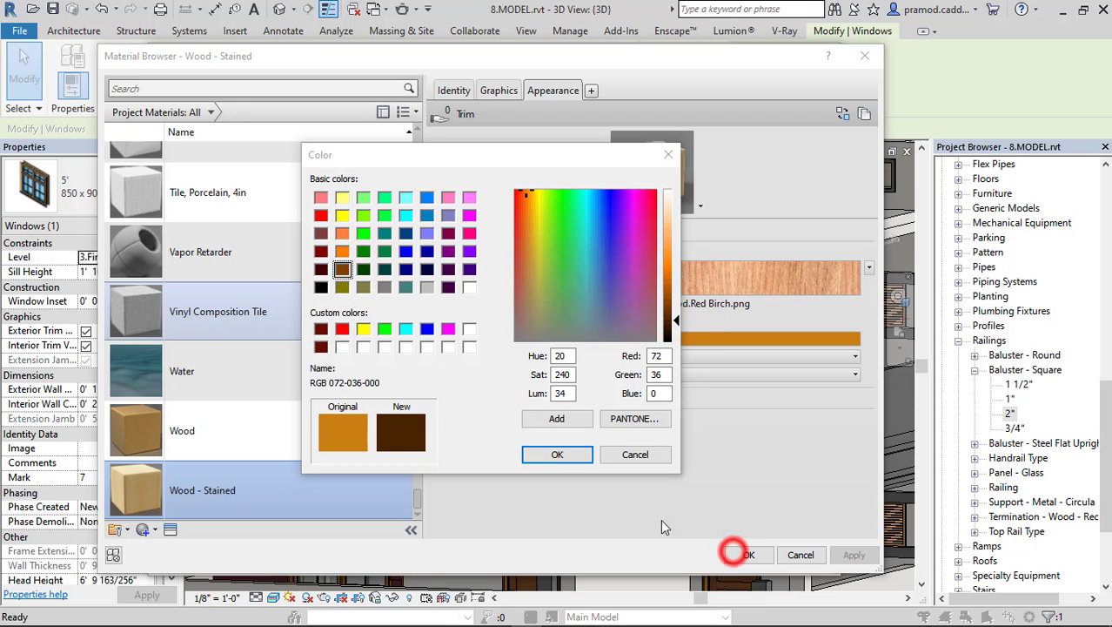
left_click(551, 452)
left_click(747, 554)
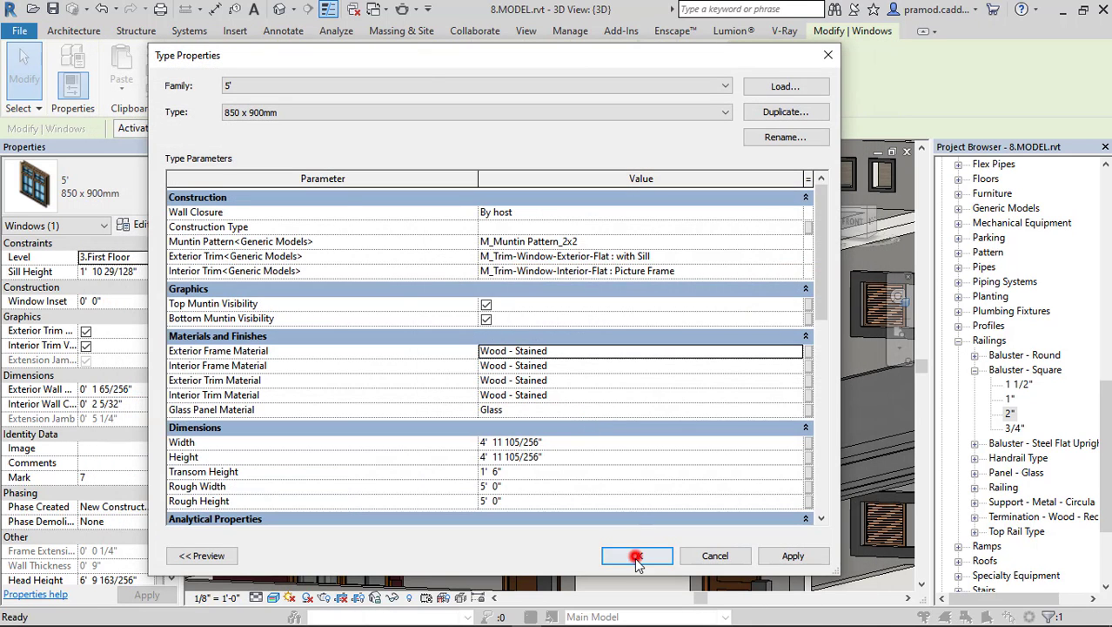
left_click(636, 557)
Enable the stain on the Birch frame material of the ground-floor louvered window type
scroll(672, 431, "down", 5)
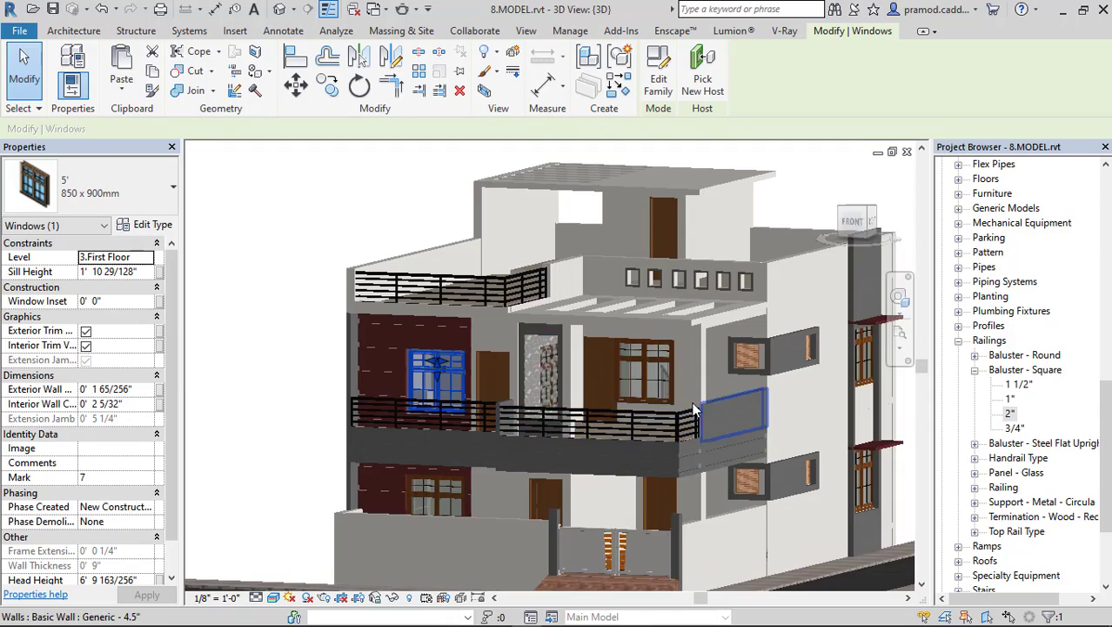
middle_click_drag(671, 431, 674, 390, "shift")
scroll(675, 390, "up", 3)
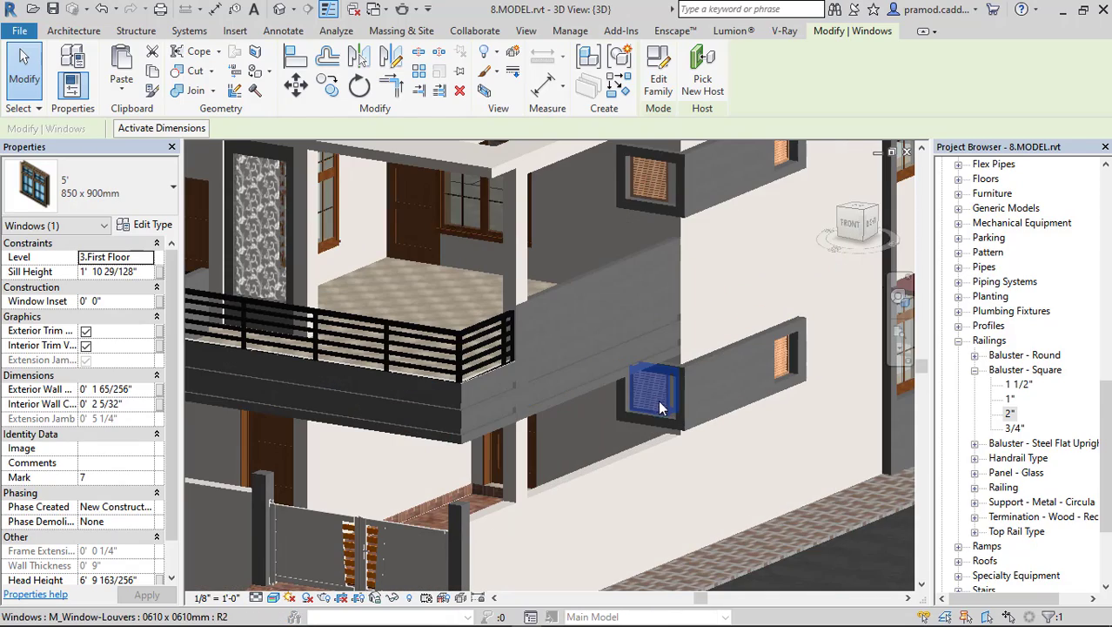
left_click(619, 432)
left_click(148, 224)
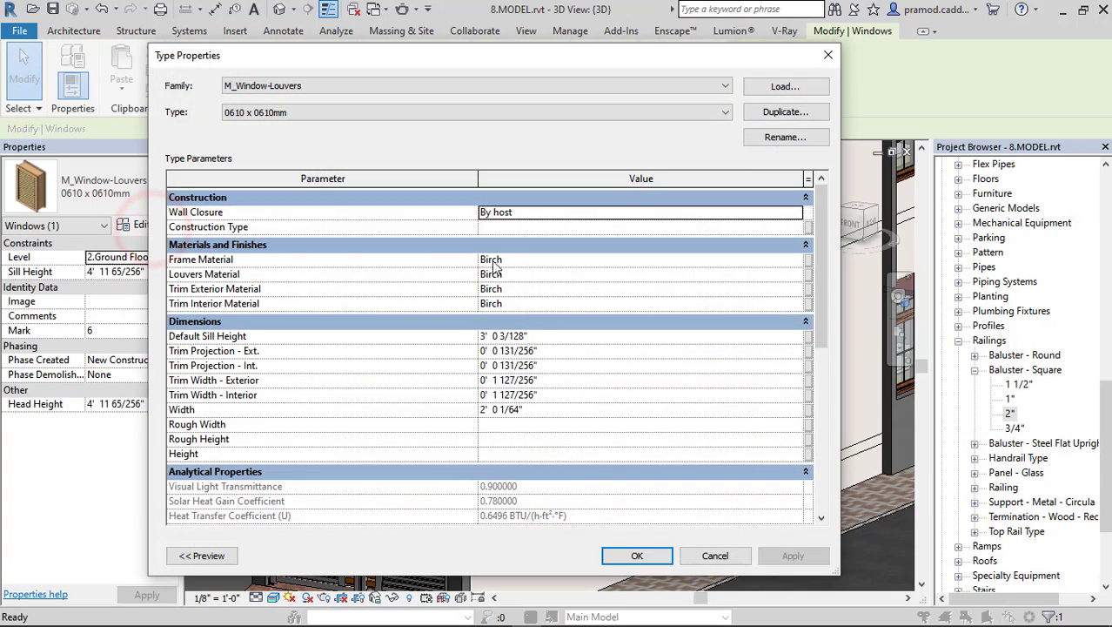
left_click(794, 260)
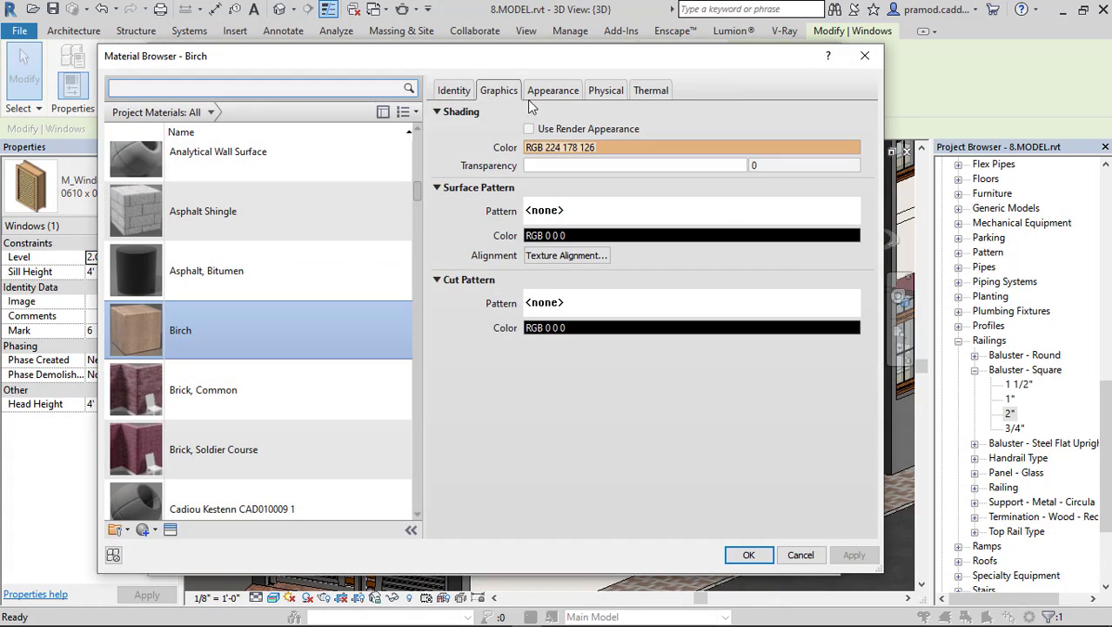
left_click(550, 89)
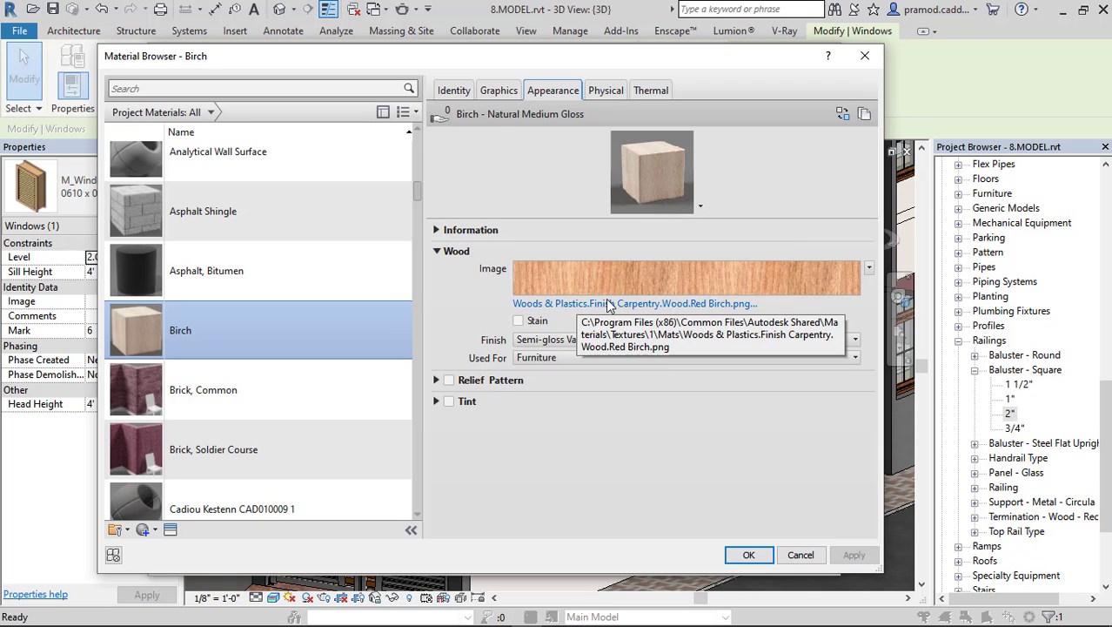
left_click(519, 321)
Set the Birch material's stain color to dark brown, RGB 72 36 0, apply it to the louvered window type and clear the selection
left_click(596, 340)
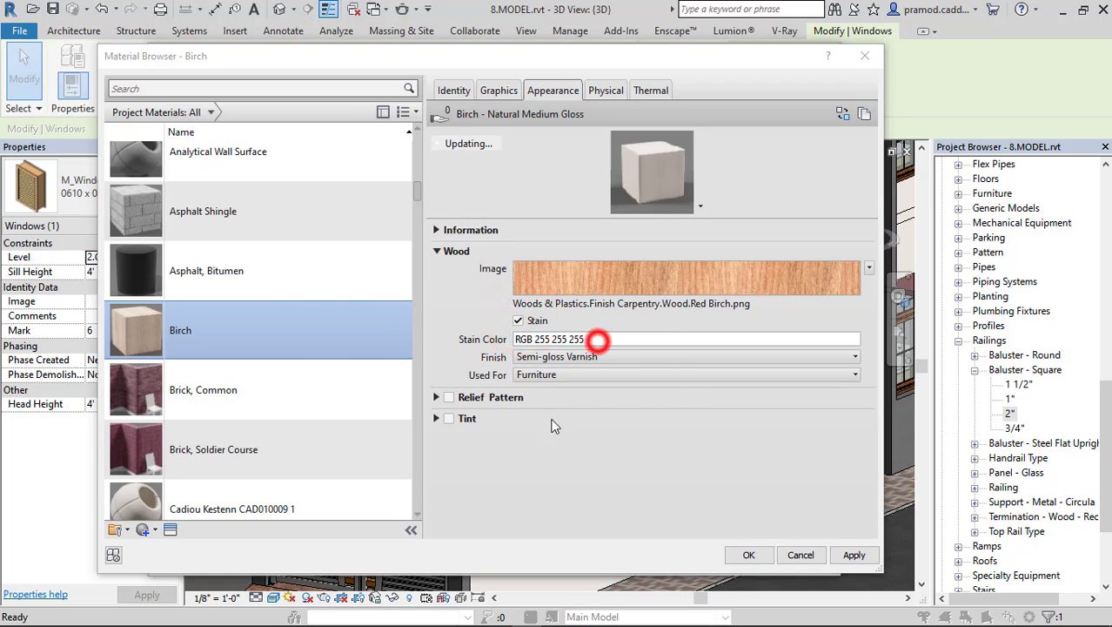
left_click(341, 270)
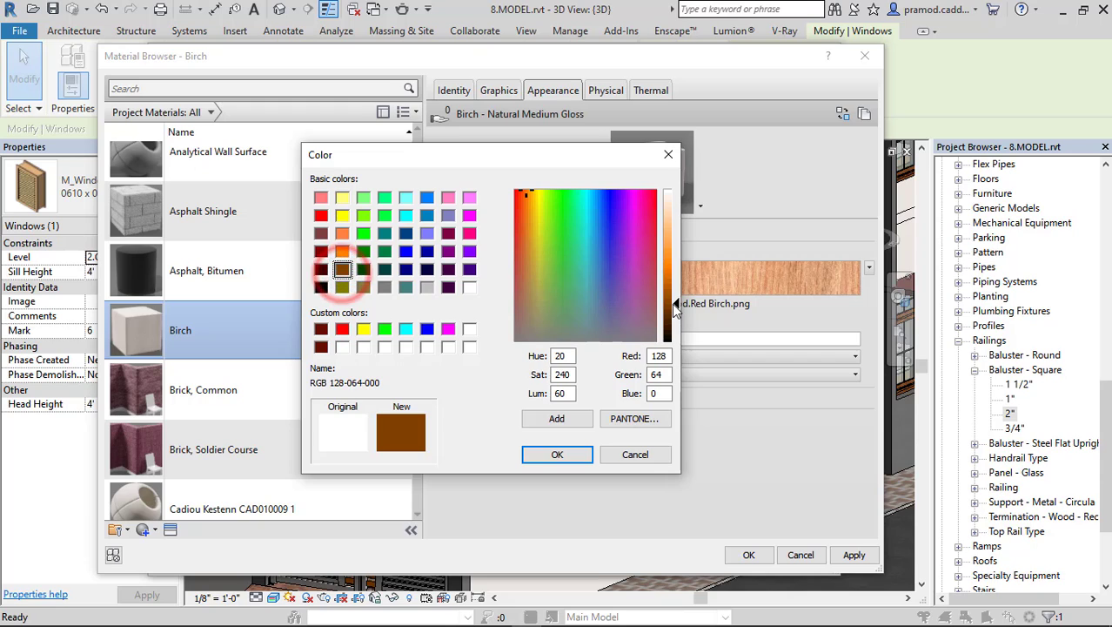
left_click_drag(675, 305, 677, 321)
left_click(557, 454)
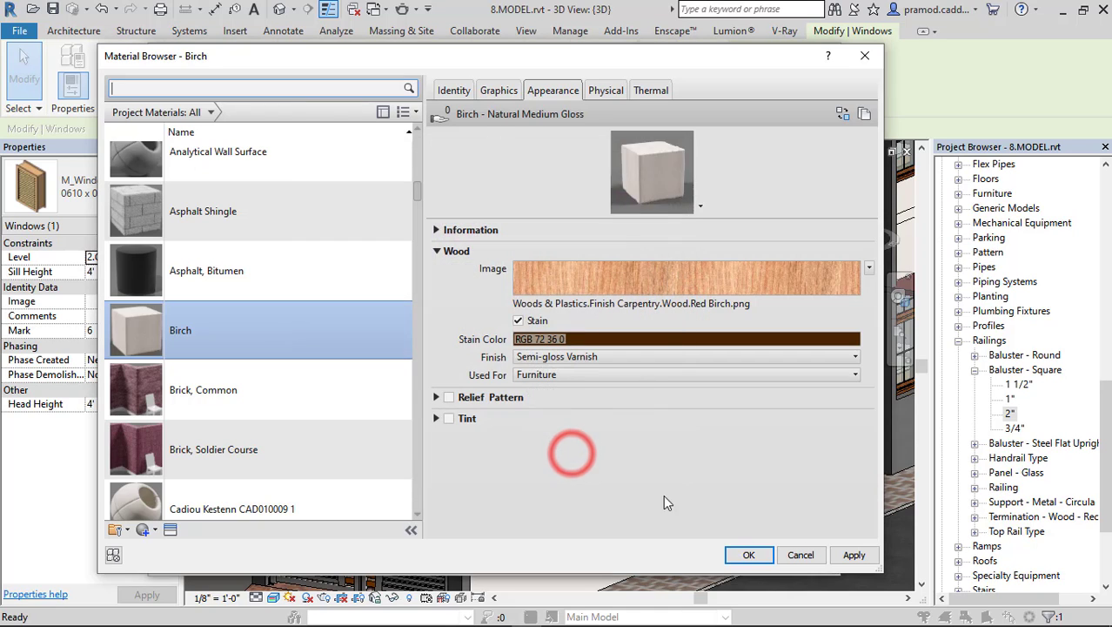
left_click(748, 554)
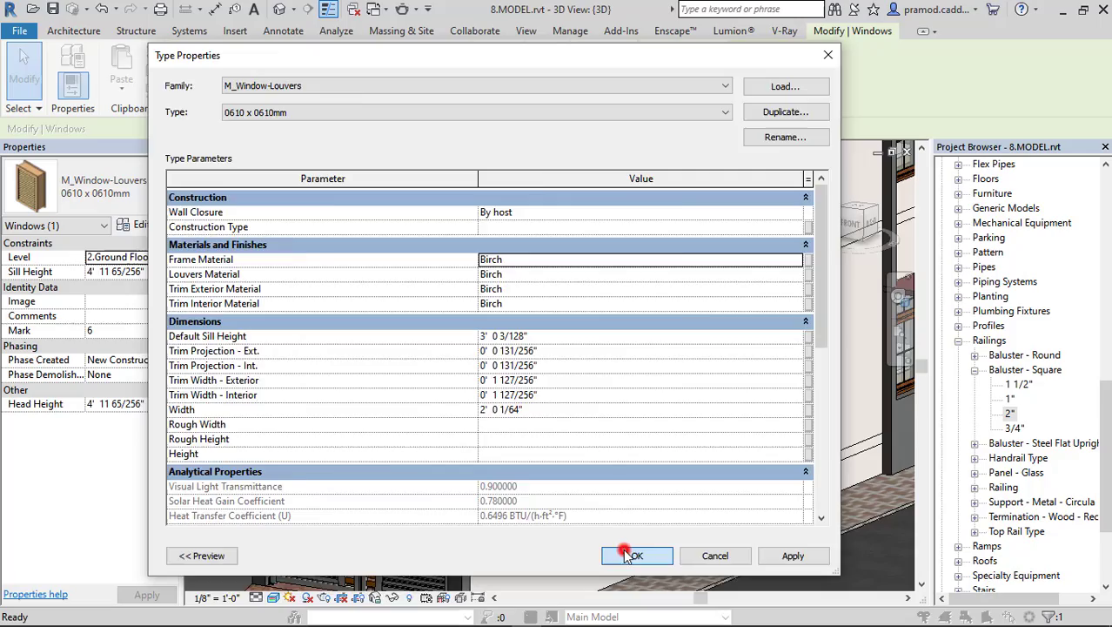
left_click(628, 555)
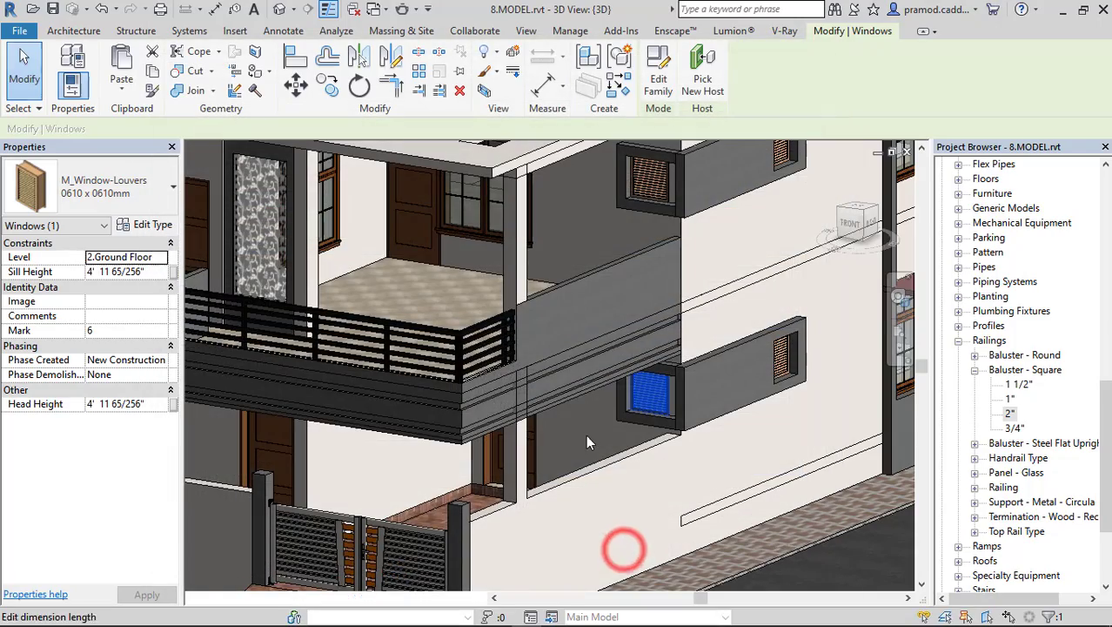
middle_click_drag(674, 402, 787, 456, "shift")
key("Escape")
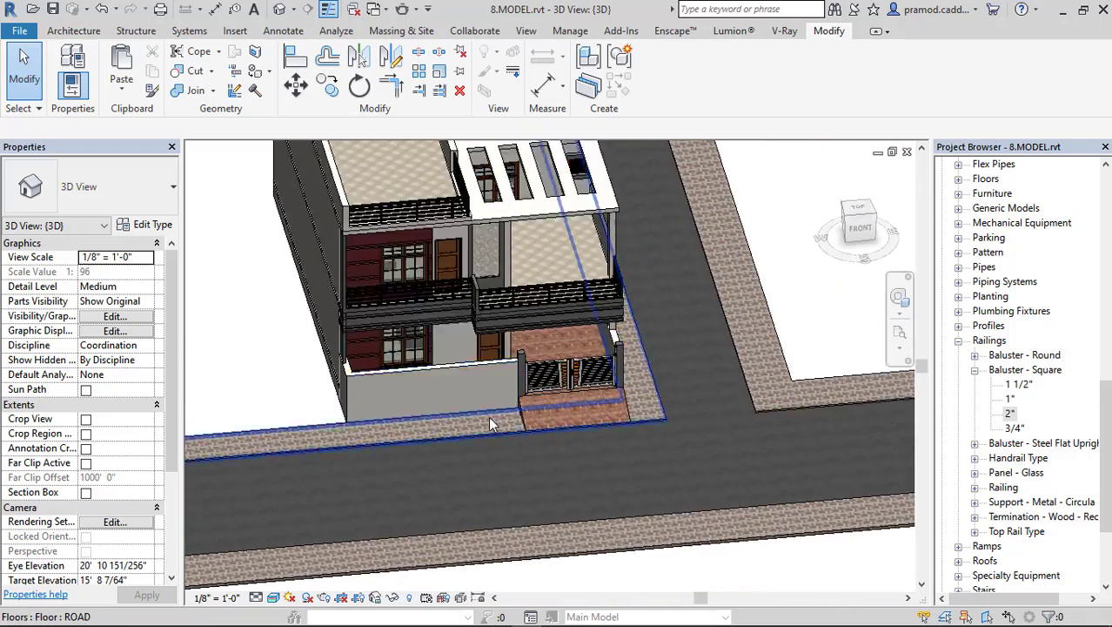
Inspect the front compound wall and footpath, open the 1.Ground Level floor plan and return to the default 3D view
scroll(513, 420, "up", 2)
middle_click_drag(517, 420, 661, 409)
scroll(661, 407, "up", 2)
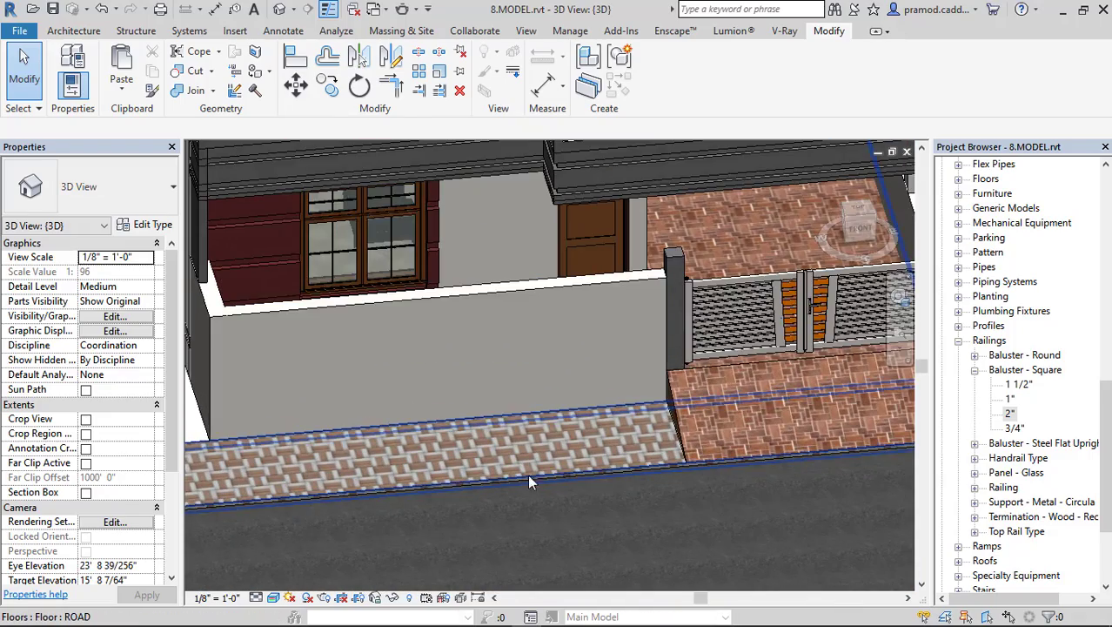
scroll(611, 427, "down", 3)
left_click_drag(1101, 413, 1100, 205)
double_click(1020, 208)
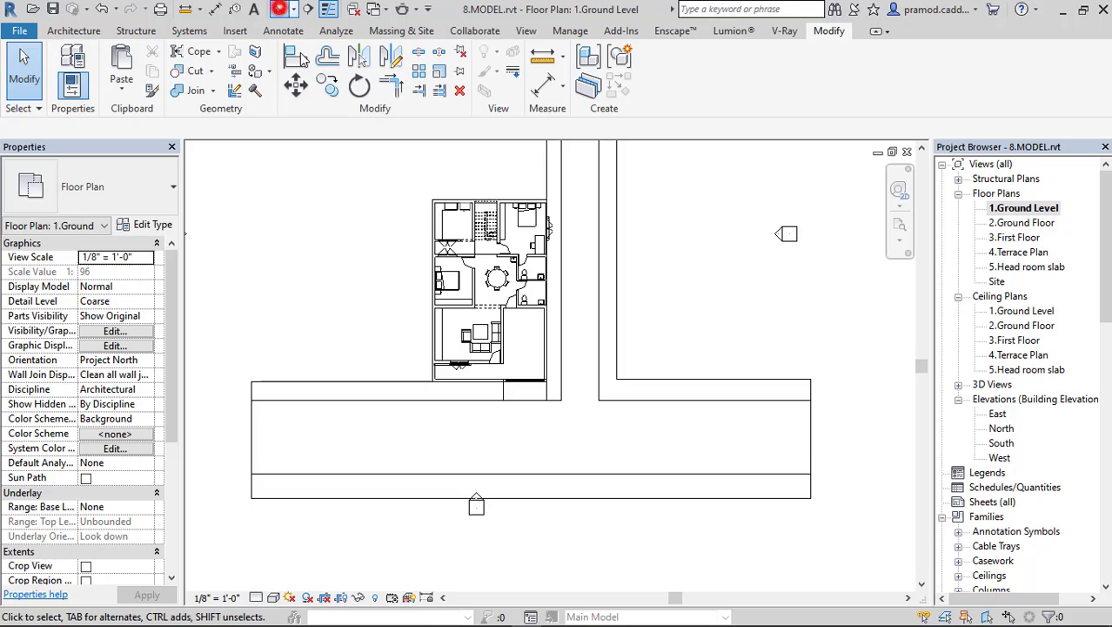
left_click(279, 9)
Examine the finished house exterior in 3D from the front corner, the gate and above
middle_click_drag(663, 442, 602, 388, "shift")
scroll(607, 384, "down", 3)
middle_click_drag(710, 390, 599, 416, "shift")
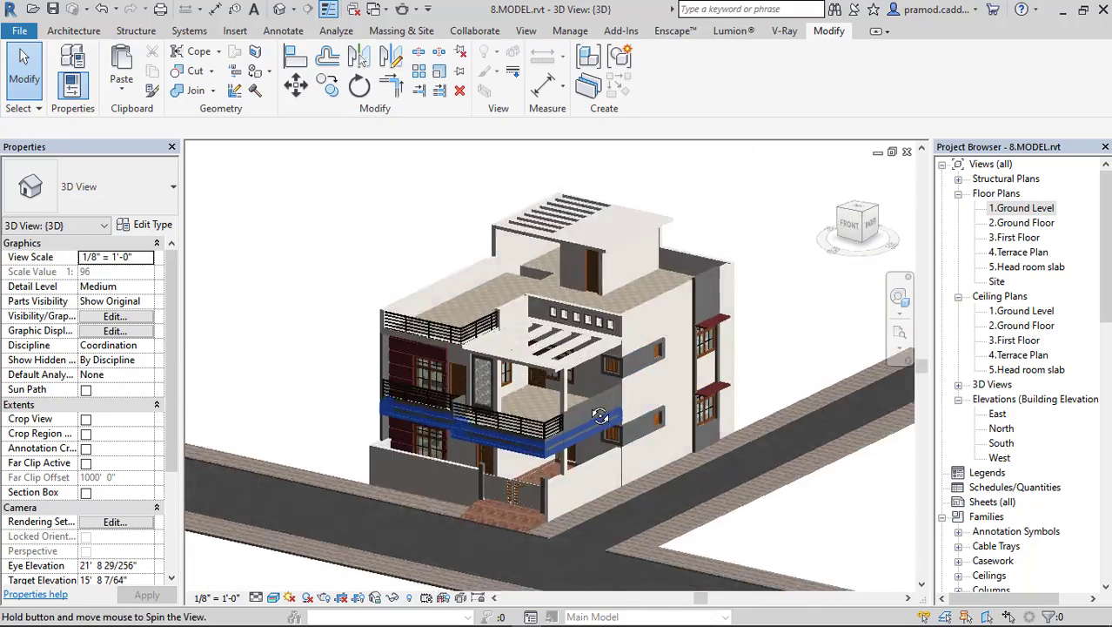
scroll(519, 494, "up", 4)
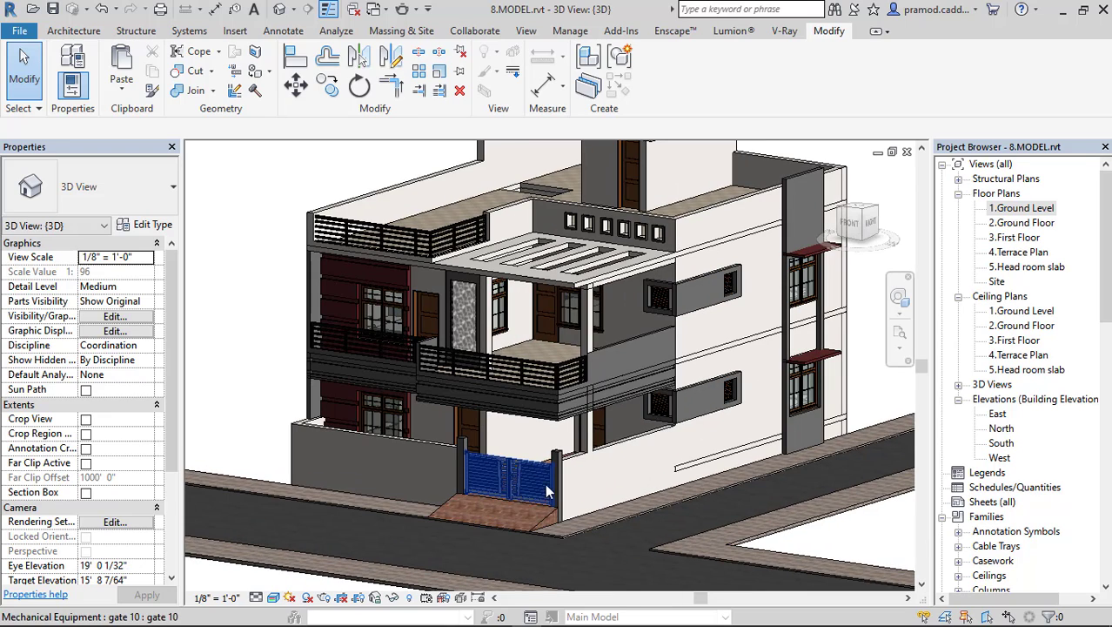
scroll(548, 482, "down", 2)
middle_click_drag(571, 484, 585, 548, "shift")
middle_click_drag(697, 386, 643, 443, "shift")
scroll(641, 470, "up", 2)
scroll(644, 392, "down", 2)
middle_click_drag(653, 404, 657, 455)
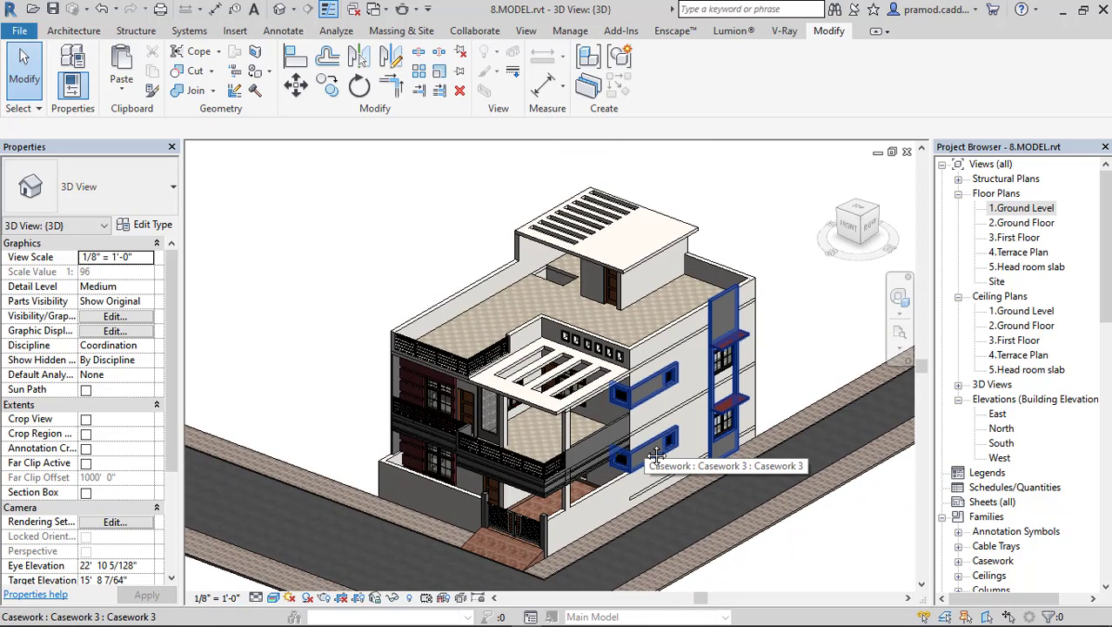